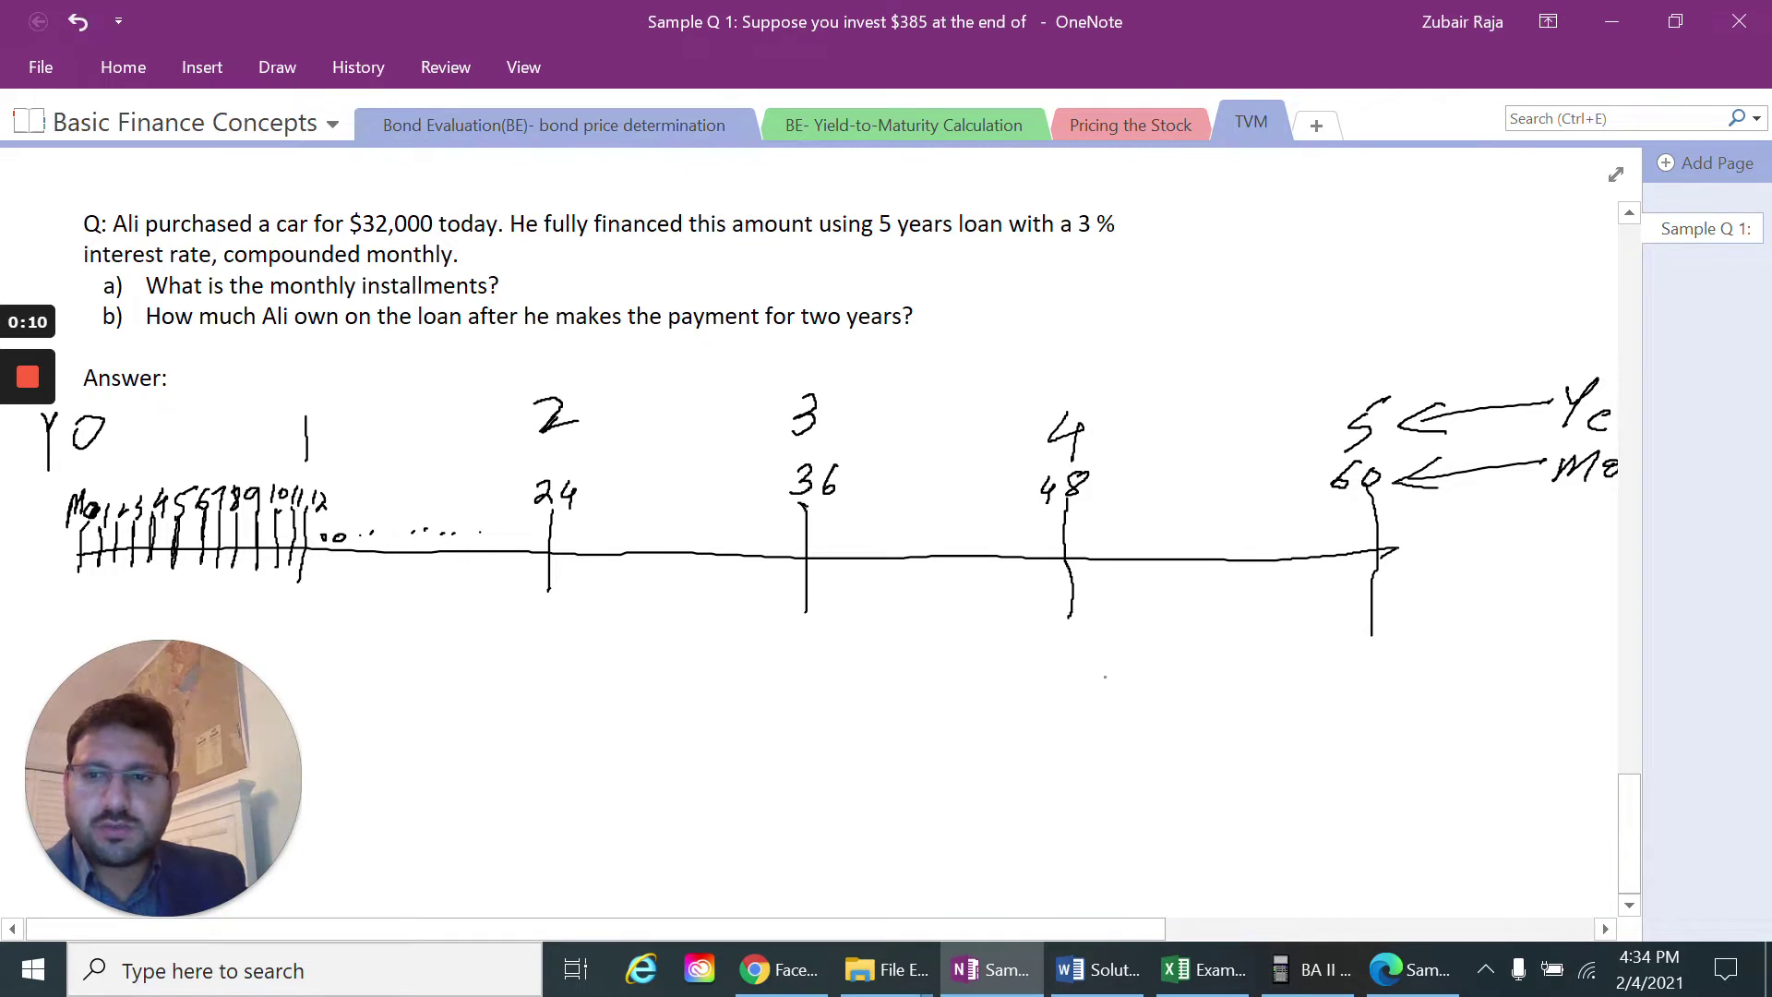
{"action": "mouse_move", "coordinate": [234, 695]}
{"action": "left_click_drag", "start_coordinate": [235, 695], "coordinate": [1680, 129]}
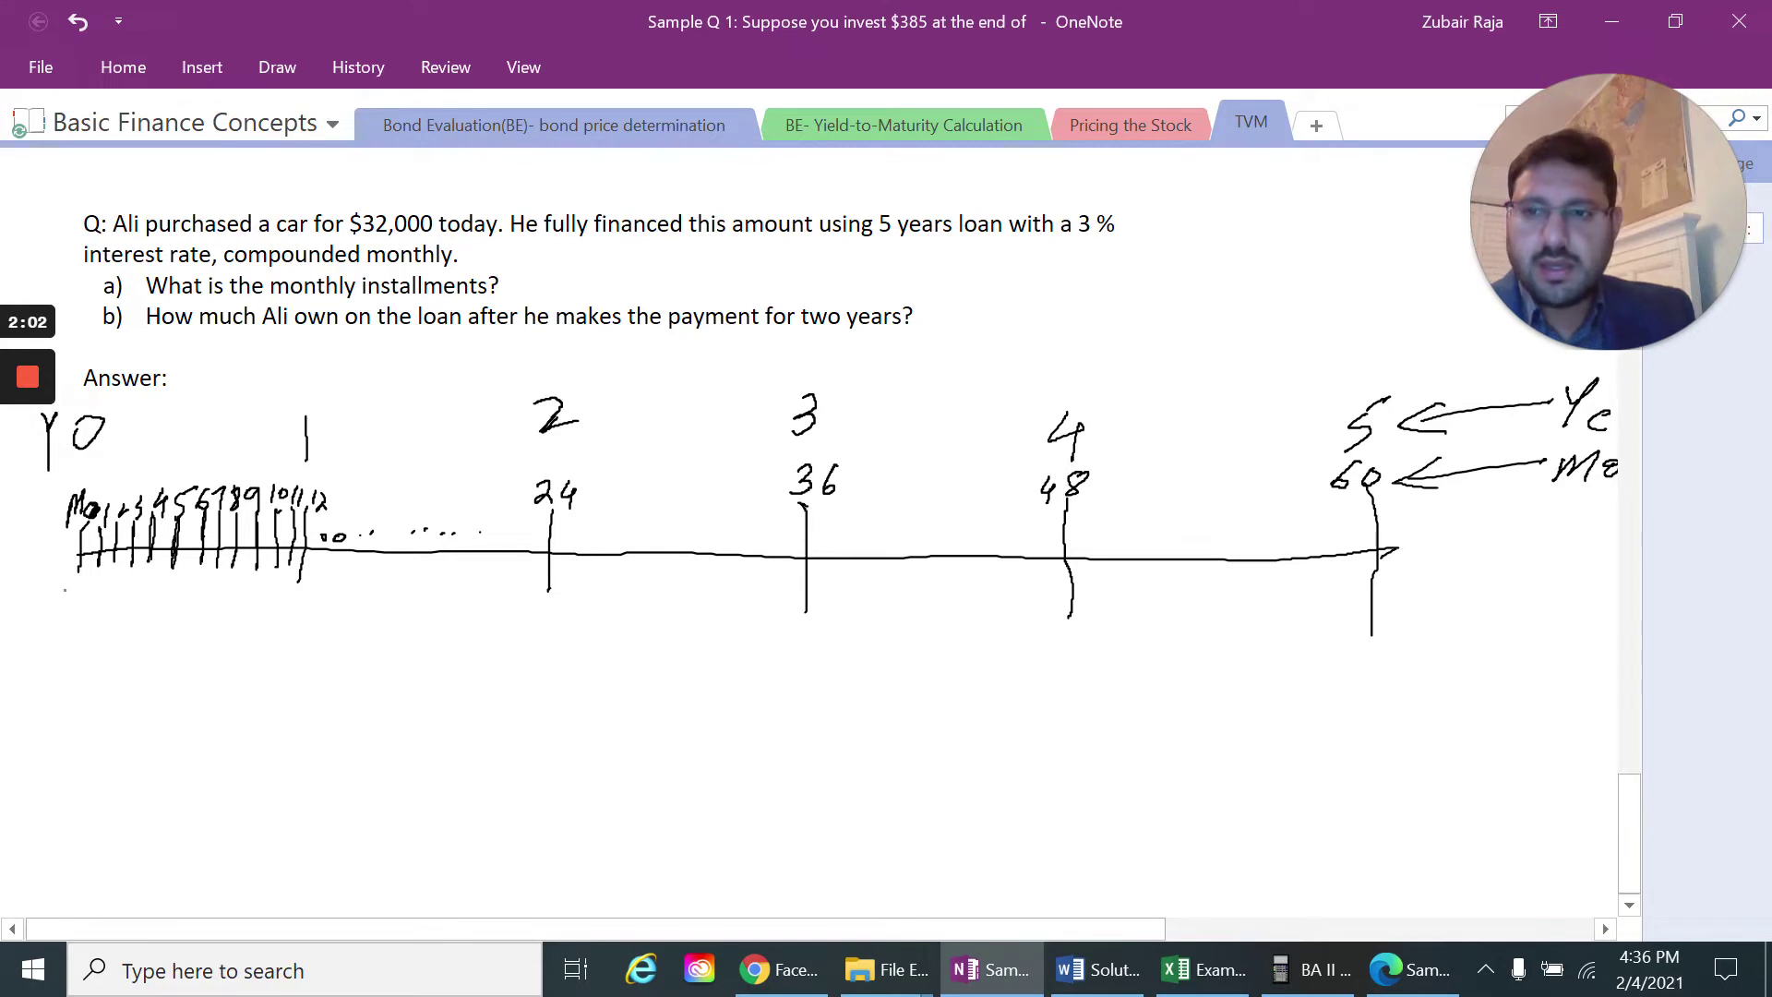
Handwrite n = 5 × m = 5 × 12 = 60 below the timeline, with an arrow pointing up at m
{"action": "left_click_drag", "start_coordinate": [67, 566], "coordinate": [74, 563]}
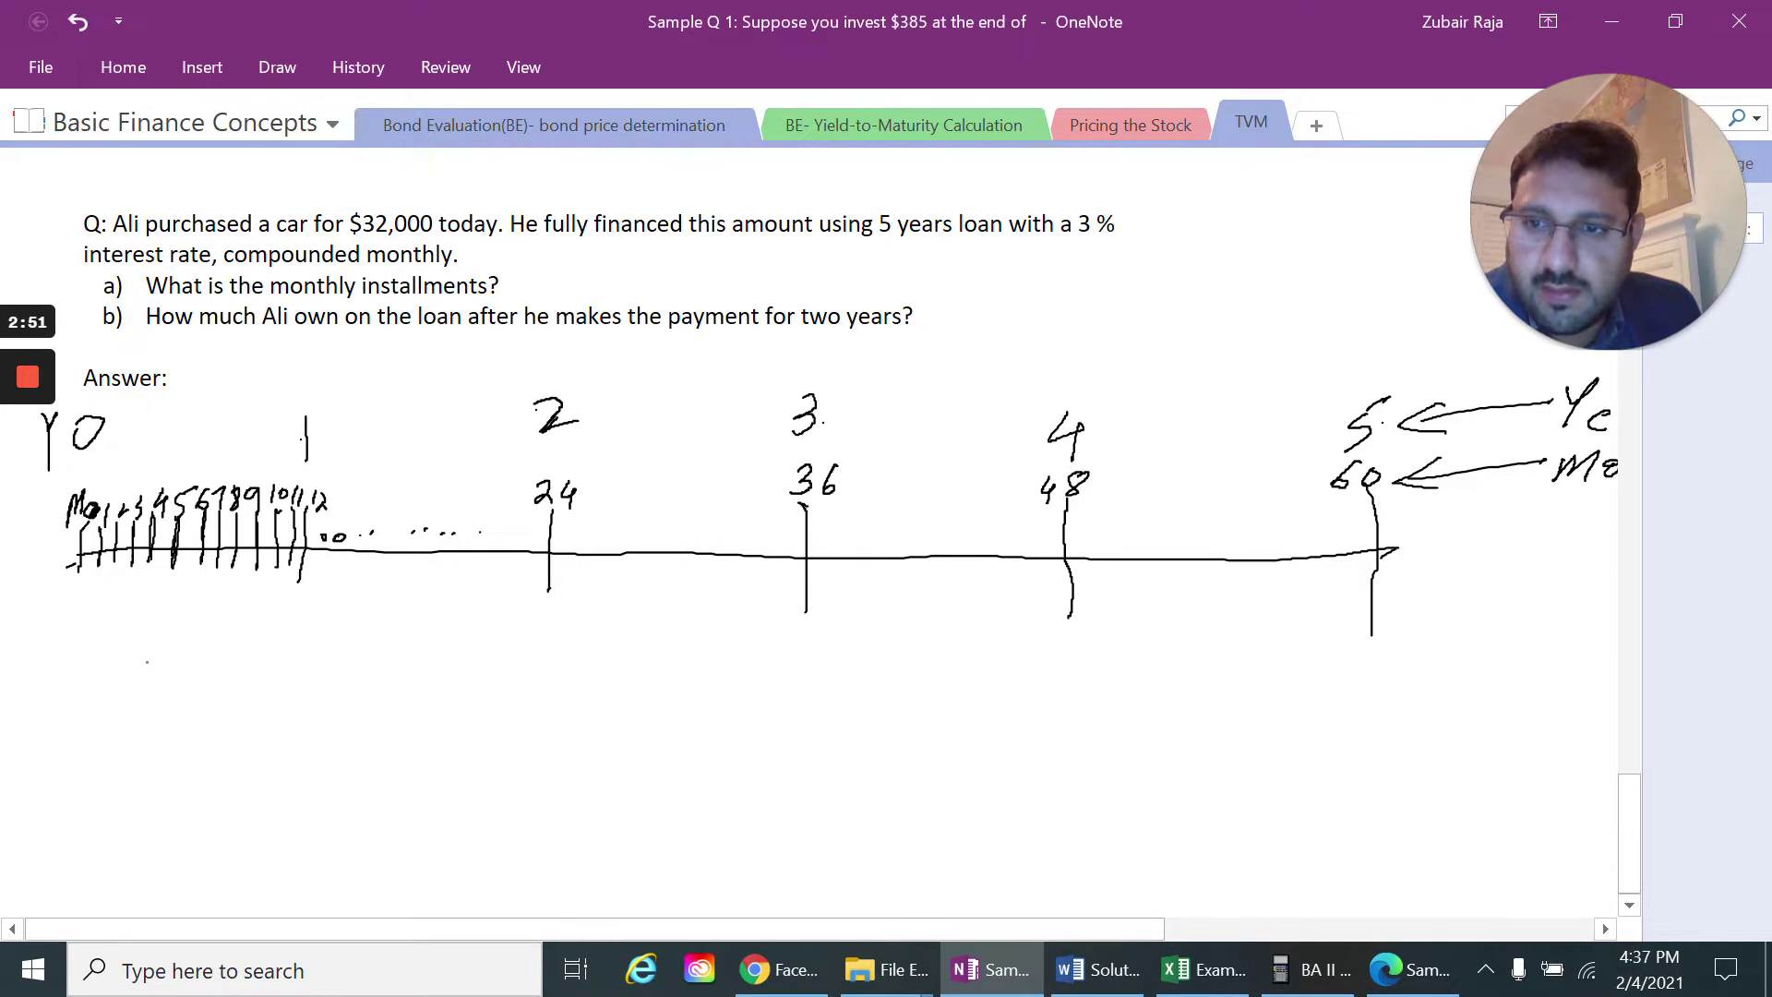
{"action": "mouse_move", "coordinate": [145, 684]}
{"action": "left_mouse_down"}
{"action": "mouse_move", "coordinate": [146, 668]}
{"action": "mouse_move", "coordinate": [196, 674]}
{"action": "left_mouse_up"}
{"action": "mouse_move", "coordinate": [181, 688]}
{"action": "left_mouse_down"}
{"action": "mouse_move", "coordinate": [256, 653]}
{"action": "mouse_move", "coordinate": [299, 685]}
{"action": "mouse_move", "coordinate": [280, 684]}
{"action": "mouse_move", "coordinate": [390, 661]}
{"action": "mouse_move", "coordinate": [390, 678]}
{"action": "left_mouse_up"}
{"action": "mouse_move", "coordinate": [354, 740]}
{"action": "left_mouse_down"}
{"action": "mouse_move", "coordinate": [341, 694]}
{"action": "mouse_move", "coordinate": [350, 711]}
{"action": "left_mouse_up"}
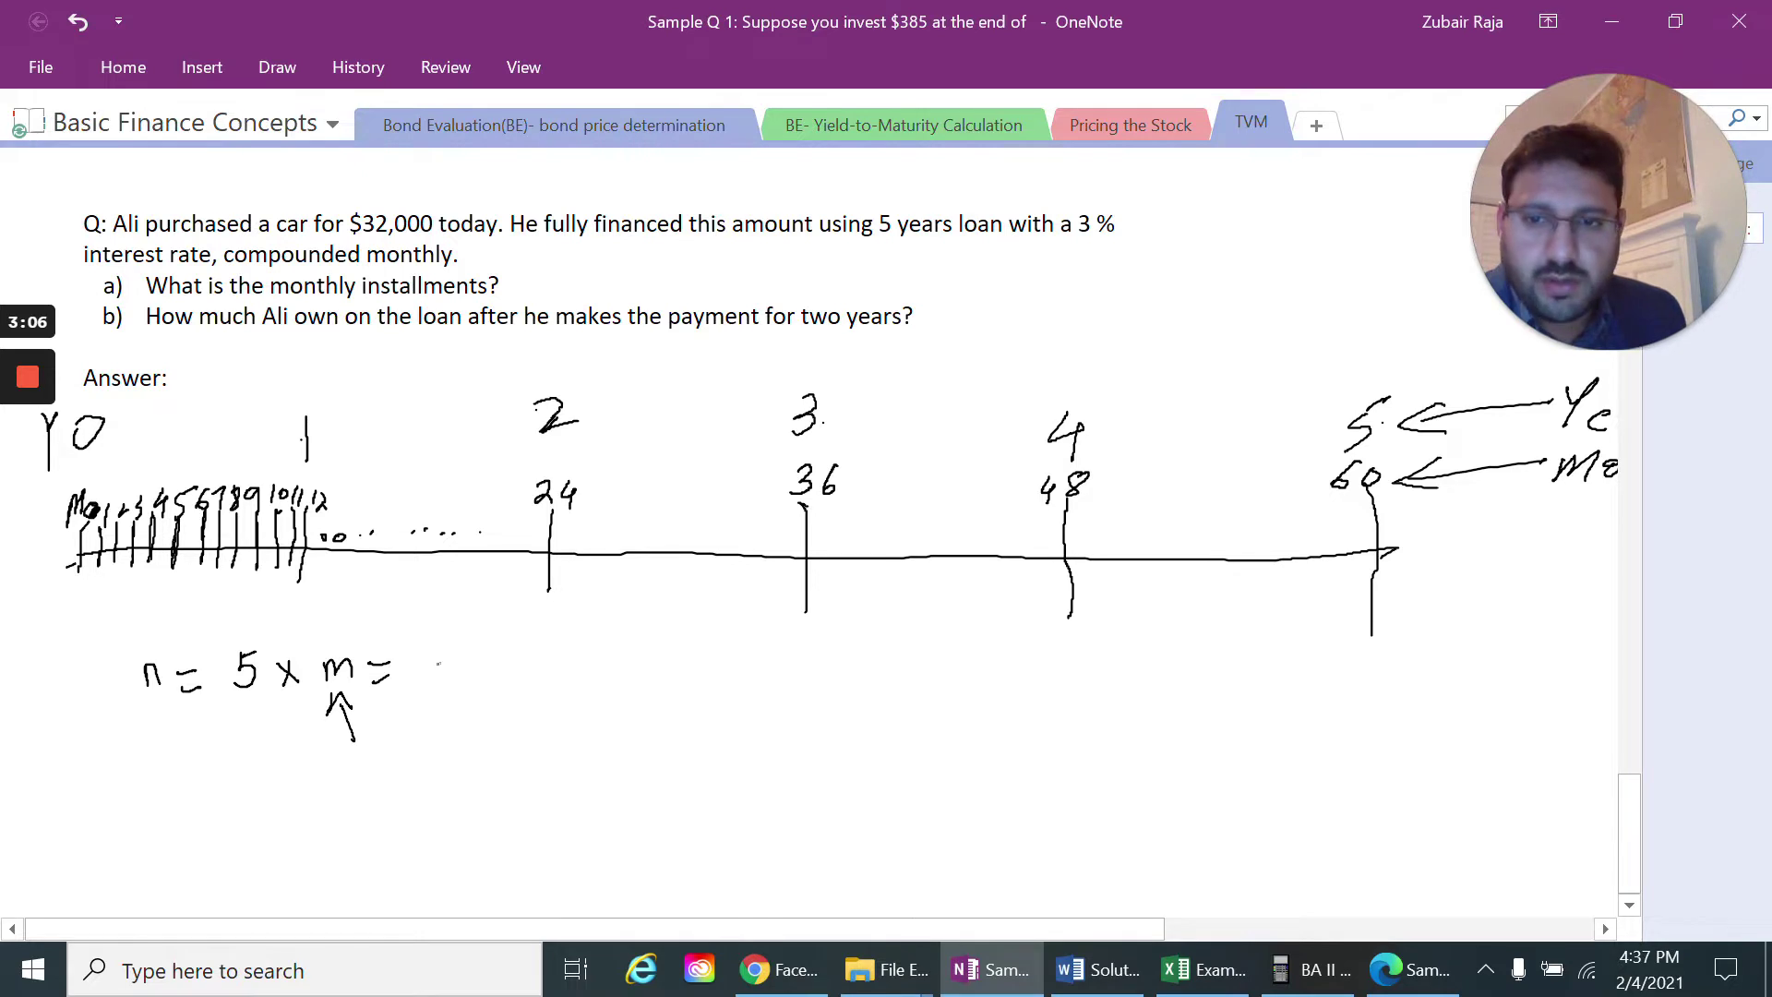
{"action": "mouse_move", "coordinate": [440, 651]}
{"action": "left_mouse_down"}
{"action": "mouse_move", "coordinate": [426, 683]}
{"action": "mouse_move", "coordinate": [466, 646]}
{"action": "mouse_move", "coordinate": [499, 682]}
{"action": "mouse_move", "coordinate": [481, 683]}
{"action": "mouse_move", "coordinate": [585, 661]}
{"action": "mouse_move", "coordinate": [587, 680]}
{"action": "mouse_move", "coordinate": [646, 672]}
{"action": "left_mouse_up"}
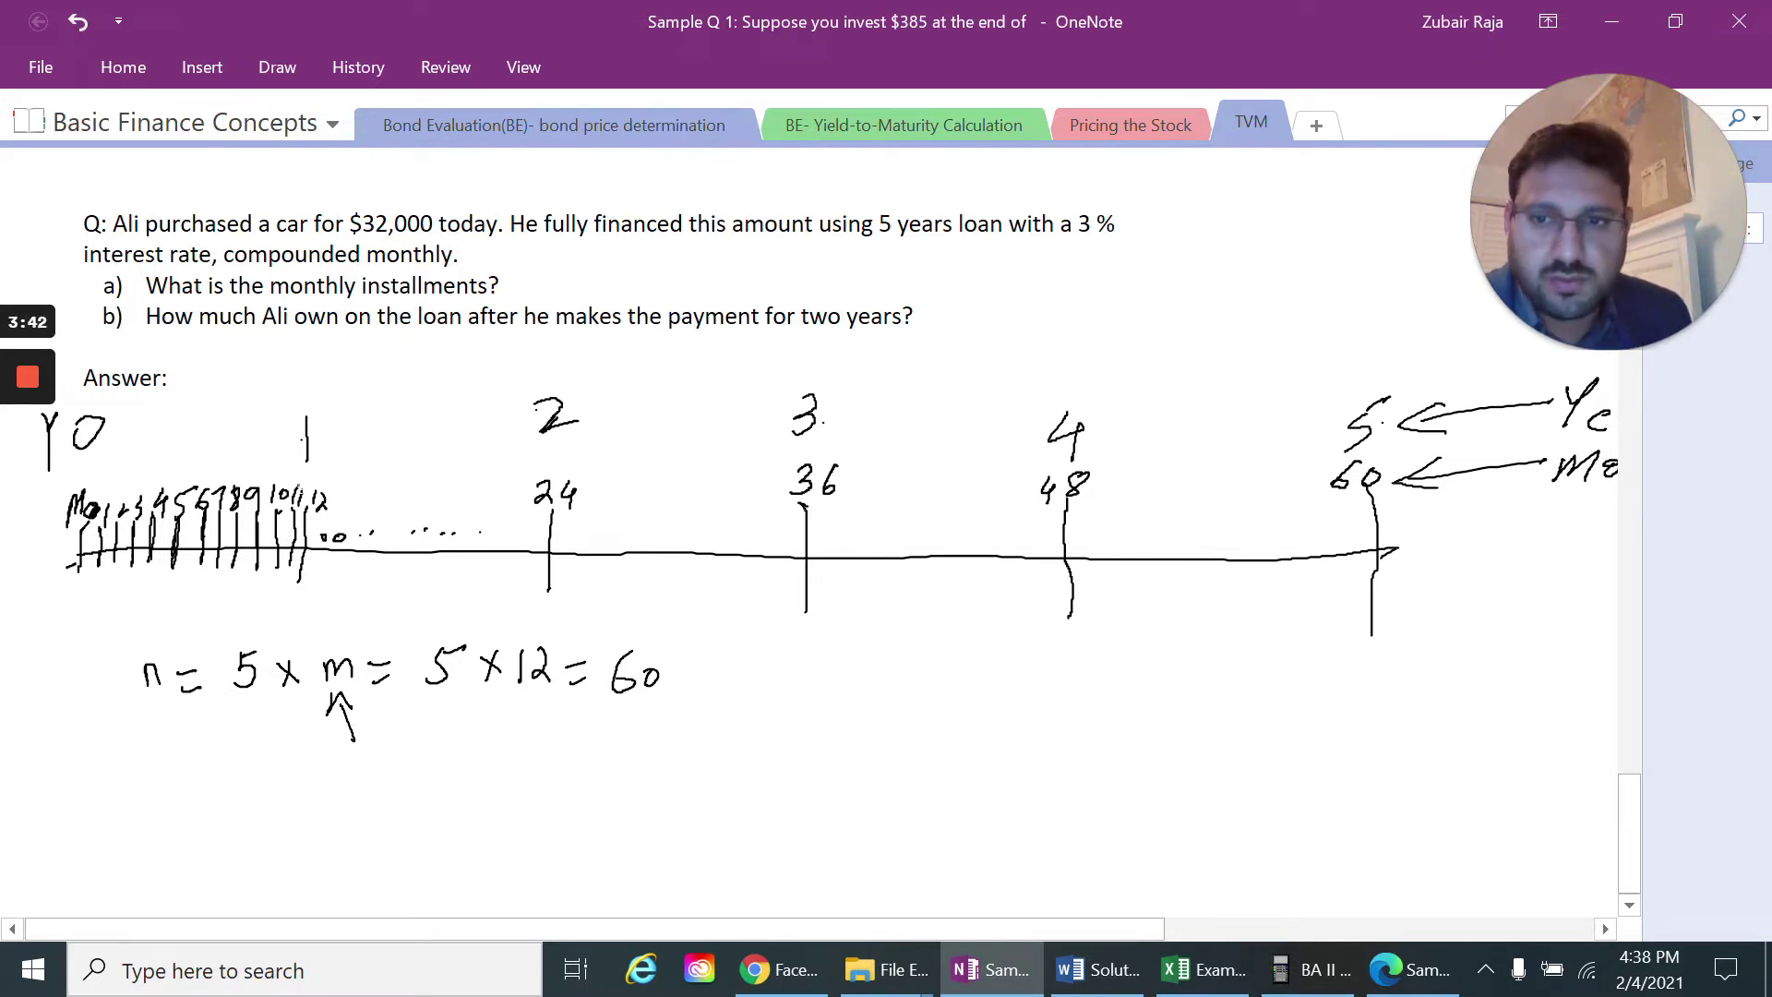
Circle year 1 and months 12, 24 and 60 on the timeline, and draw an arrow pointing at the result 60
{"action": "mouse_move", "coordinate": [298, 402]}
{"action": "left_mouse_down"}
{"action": "mouse_move", "coordinate": [301, 434]}
{"action": "mouse_move", "coordinate": [323, 434]}
{"action": "mouse_move", "coordinate": [293, 405]}
{"action": "left_mouse_up"}
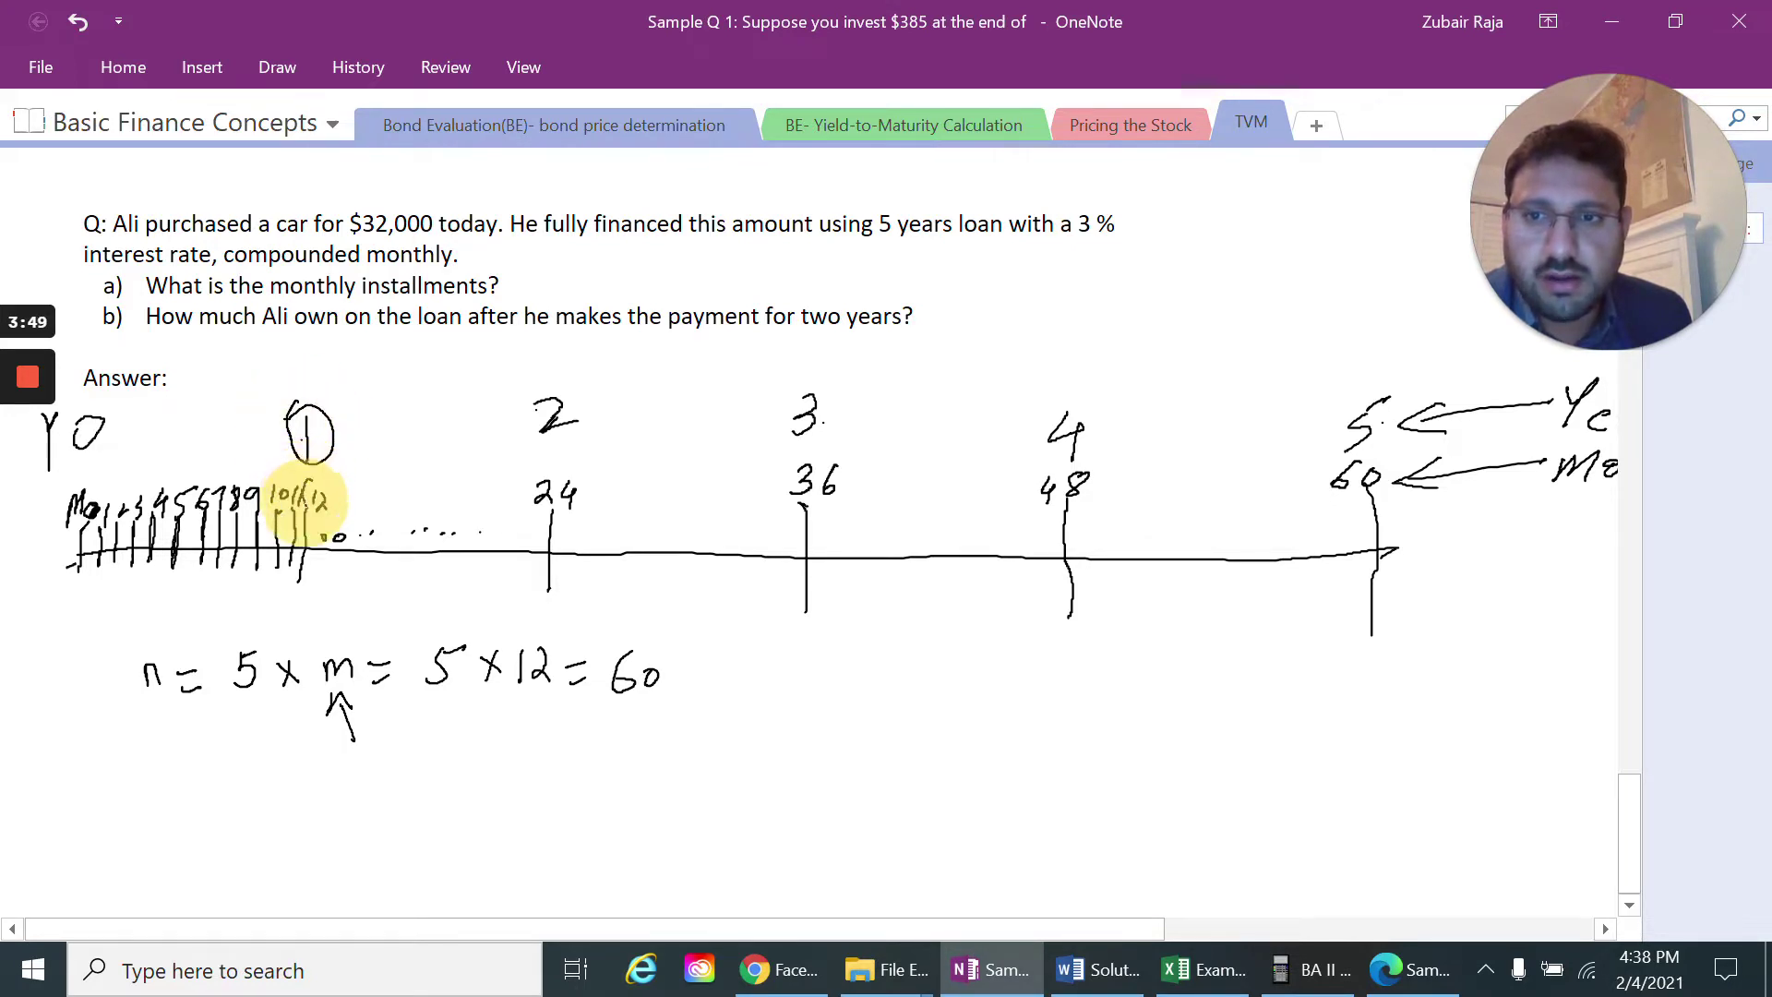
{"action": "mouse_move", "coordinate": [311, 508]}
{"action": "left_mouse_down"}
{"action": "mouse_move", "coordinate": [321, 517]}
{"action": "mouse_move", "coordinate": [313, 478]}
{"action": "left_mouse_up"}
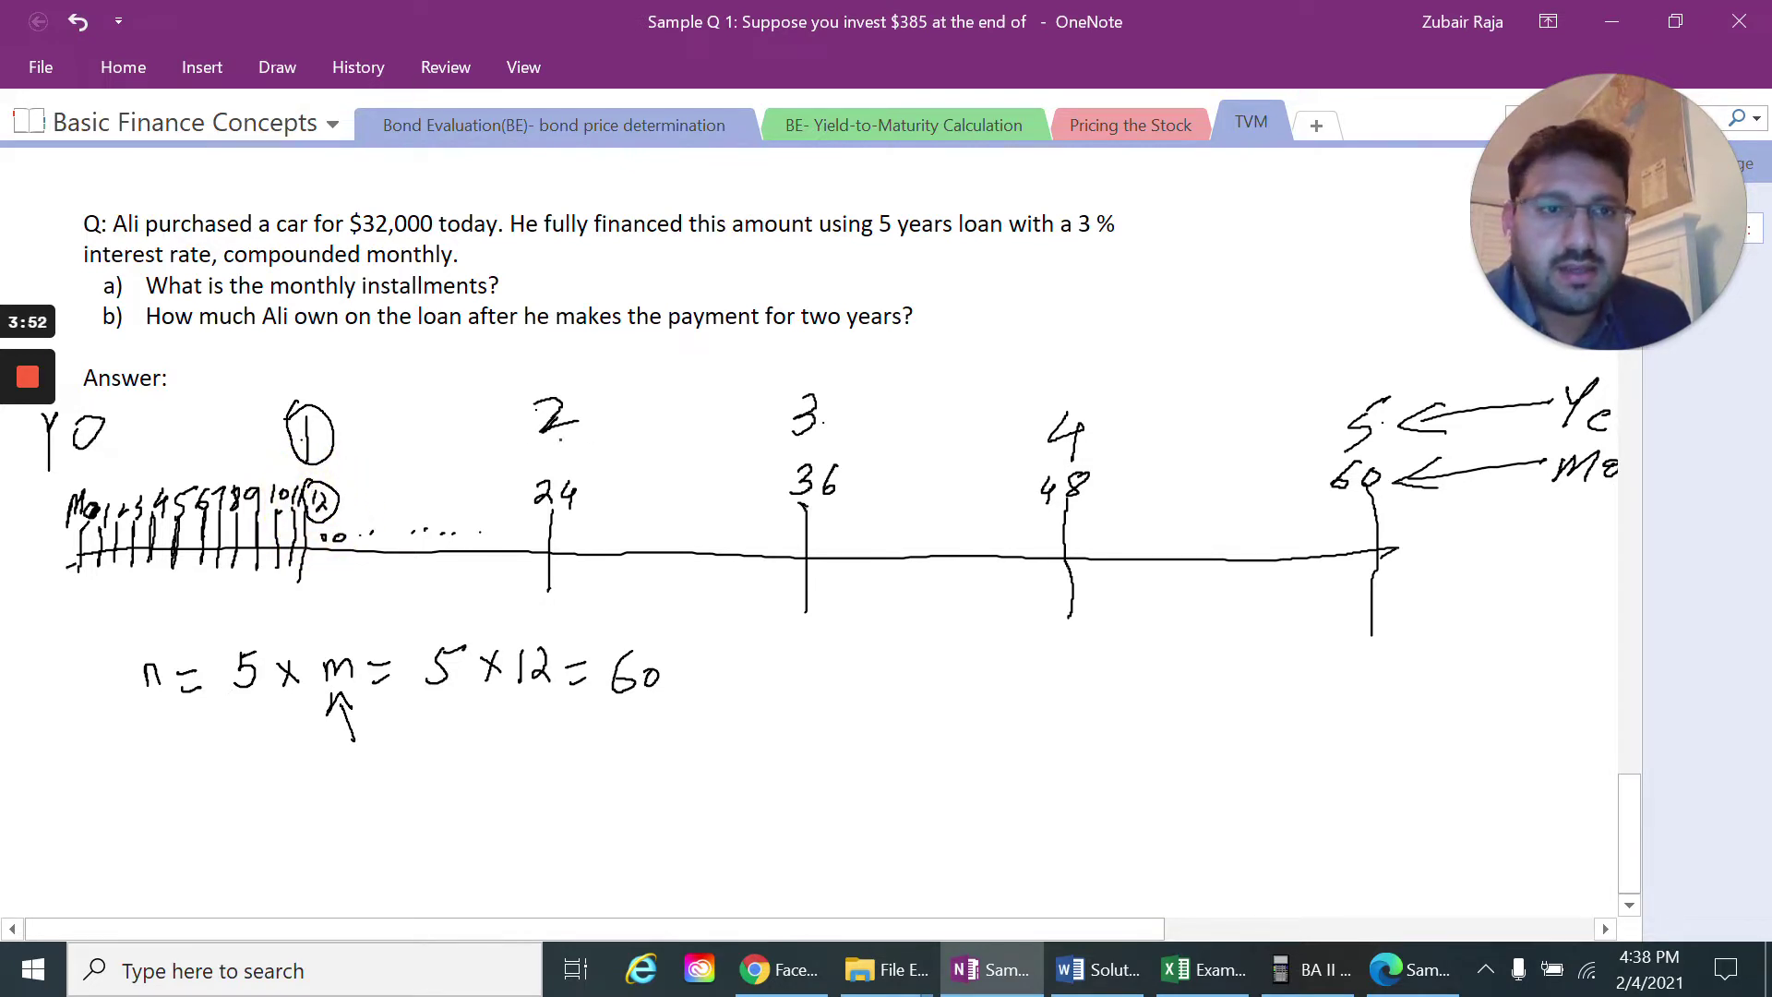
{"action": "mouse_move", "coordinate": [554, 453]}
{"action": "left_mouse_down"}
{"action": "mouse_move", "coordinate": [527, 467]}
{"action": "mouse_move", "coordinate": [565, 482]}
{"action": "mouse_move", "coordinate": [558, 467]}
{"action": "left_mouse_up"}
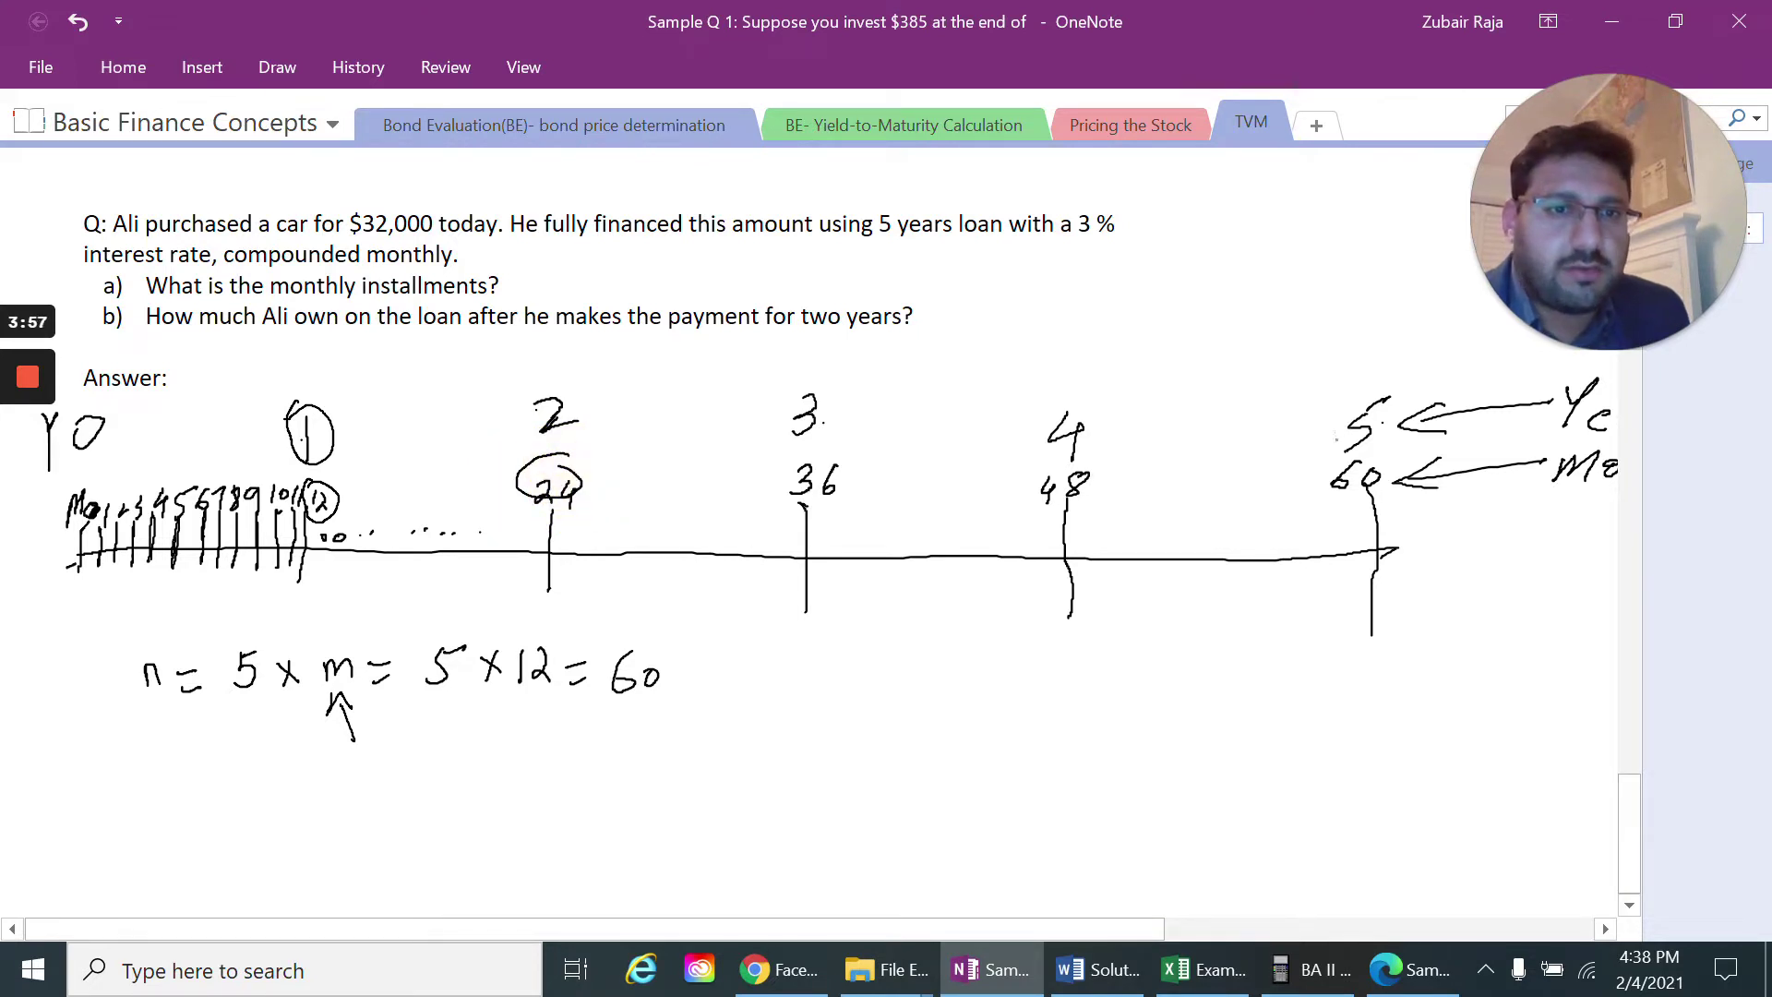
{"action": "mouse_move", "coordinate": [1350, 448]}
{"action": "left_mouse_down"}
{"action": "mouse_move", "coordinate": [1326, 445]}
{"action": "mouse_move", "coordinate": [1298, 483]}
{"action": "mouse_move", "coordinate": [1371, 499]}
{"action": "mouse_move", "coordinate": [1394, 457]}
{"action": "mouse_move", "coordinate": [1355, 453]}
{"action": "left_mouse_up"}
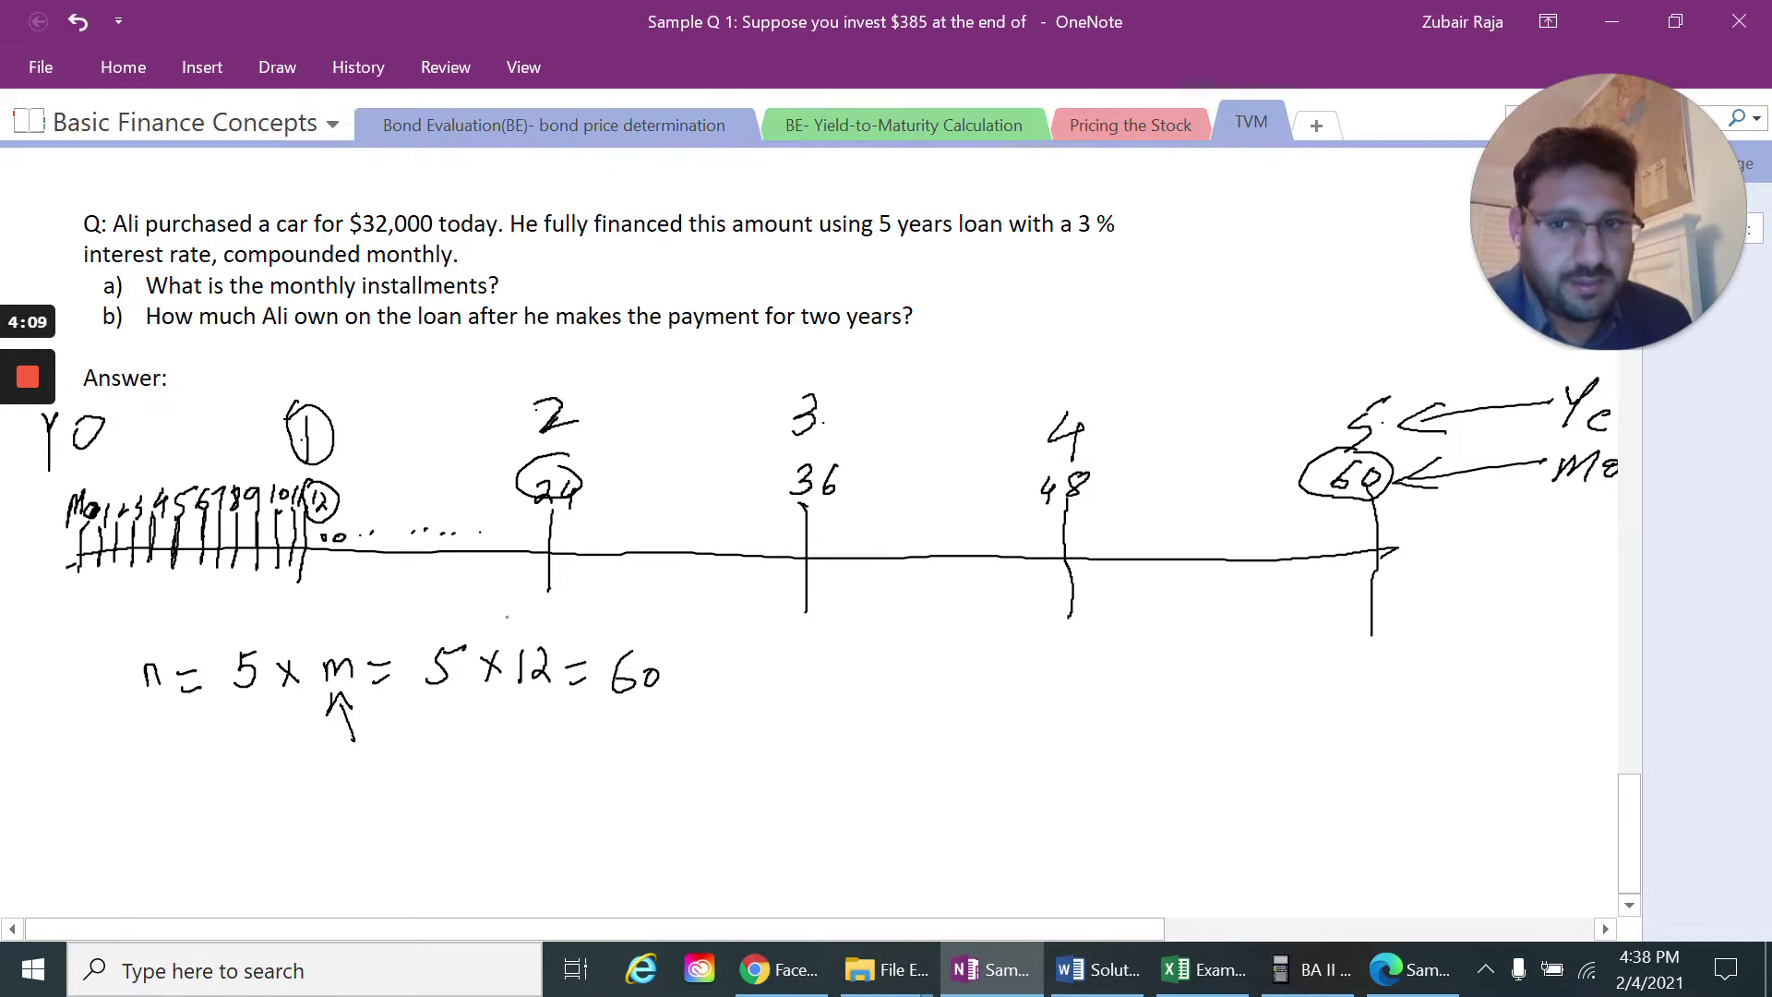
{"action": "mouse_move", "coordinate": [710, 665]}
{"action": "left_mouse_down"}
{"action": "mouse_move", "coordinate": [810, 646]}
{"action": "mouse_move", "coordinate": [711, 671]}
{"action": "left_mouse_up"}
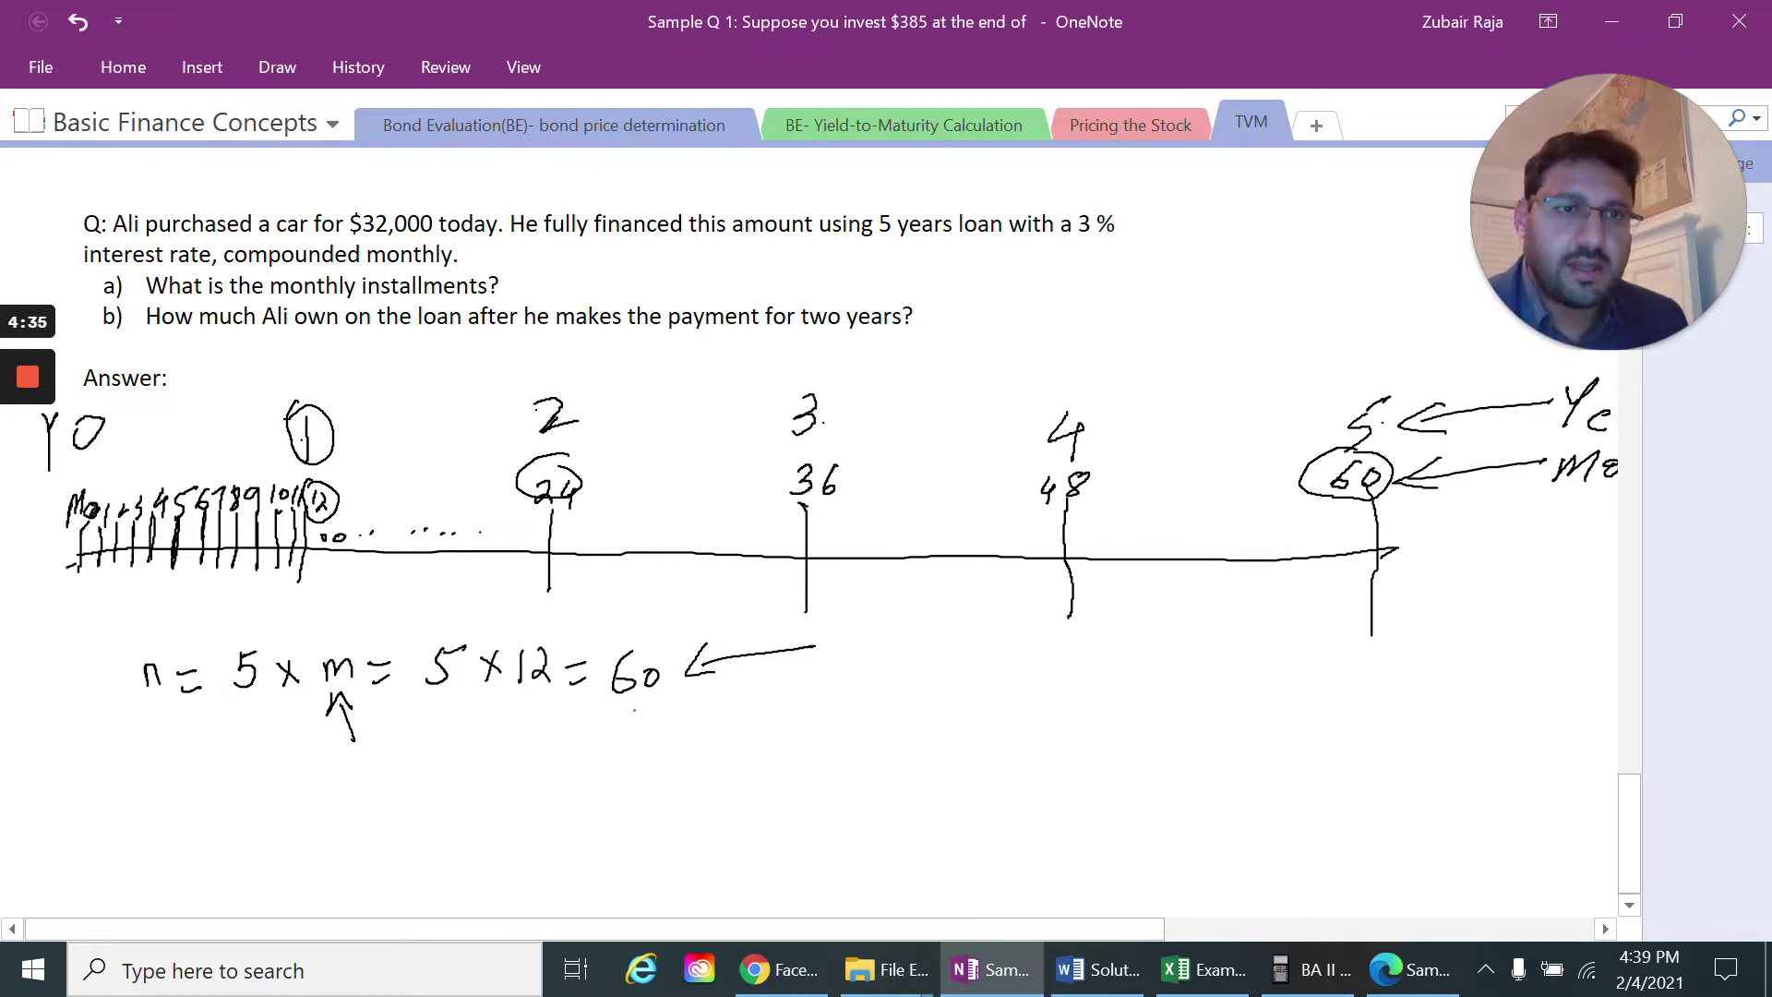
Handwrite r simple = 3% below the line for n
{"action": "mouse_move", "coordinate": [155, 752]}
{"action": "left_mouse_down"}
{"action": "mouse_move", "coordinate": [177, 811]}
{"action": "mouse_move", "coordinate": [245, 826]}
{"action": "mouse_move", "coordinate": [248, 801]}
{"action": "mouse_move", "coordinate": [305, 805]}
{"action": "mouse_move", "coordinate": [421, 753]}
{"action": "mouse_move", "coordinate": [413, 793]}
{"action": "mouse_move", "coordinate": [482, 766]}
{"action": "left_mouse_up"}
{"action": "left_click", "coordinate": [464, 759]}
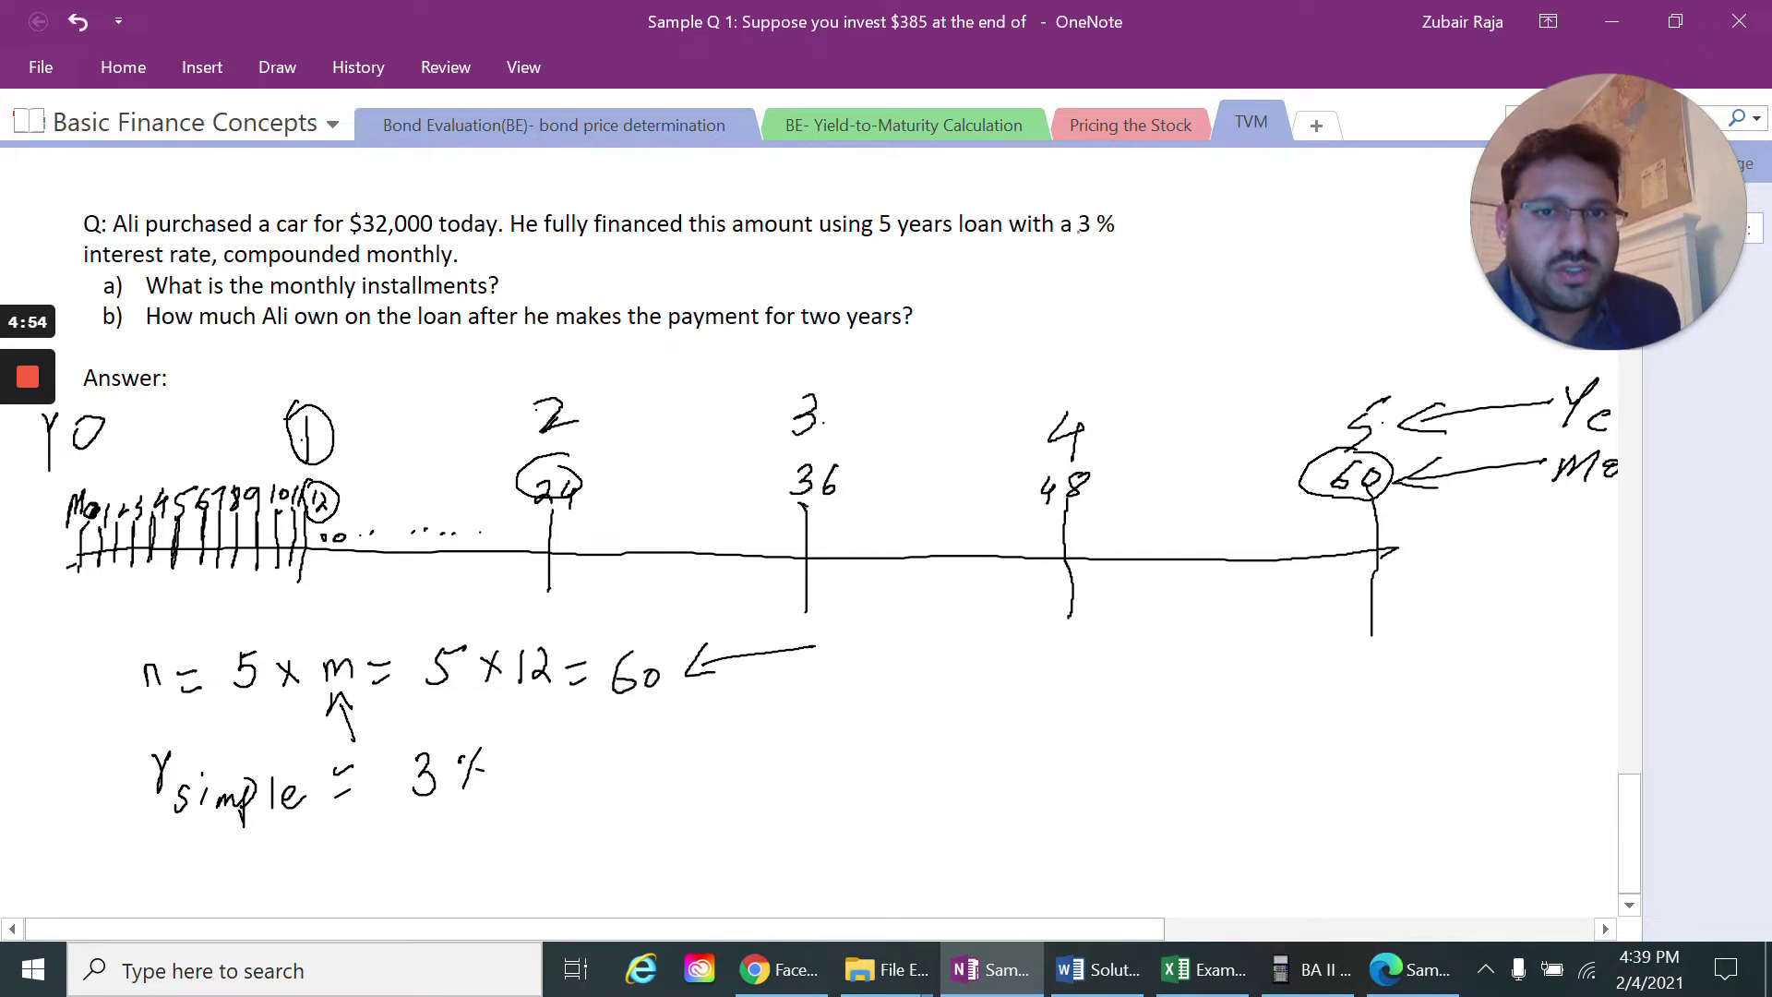
{"action": "mouse_move", "coordinate": [1113, 198]}
{"action": "left_mouse_down"}
{"action": "mouse_move", "coordinate": [1048, 250]}
{"action": "mouse_move", "coordinate": [1121, 189]}
{"action": "left_mouse_up"}
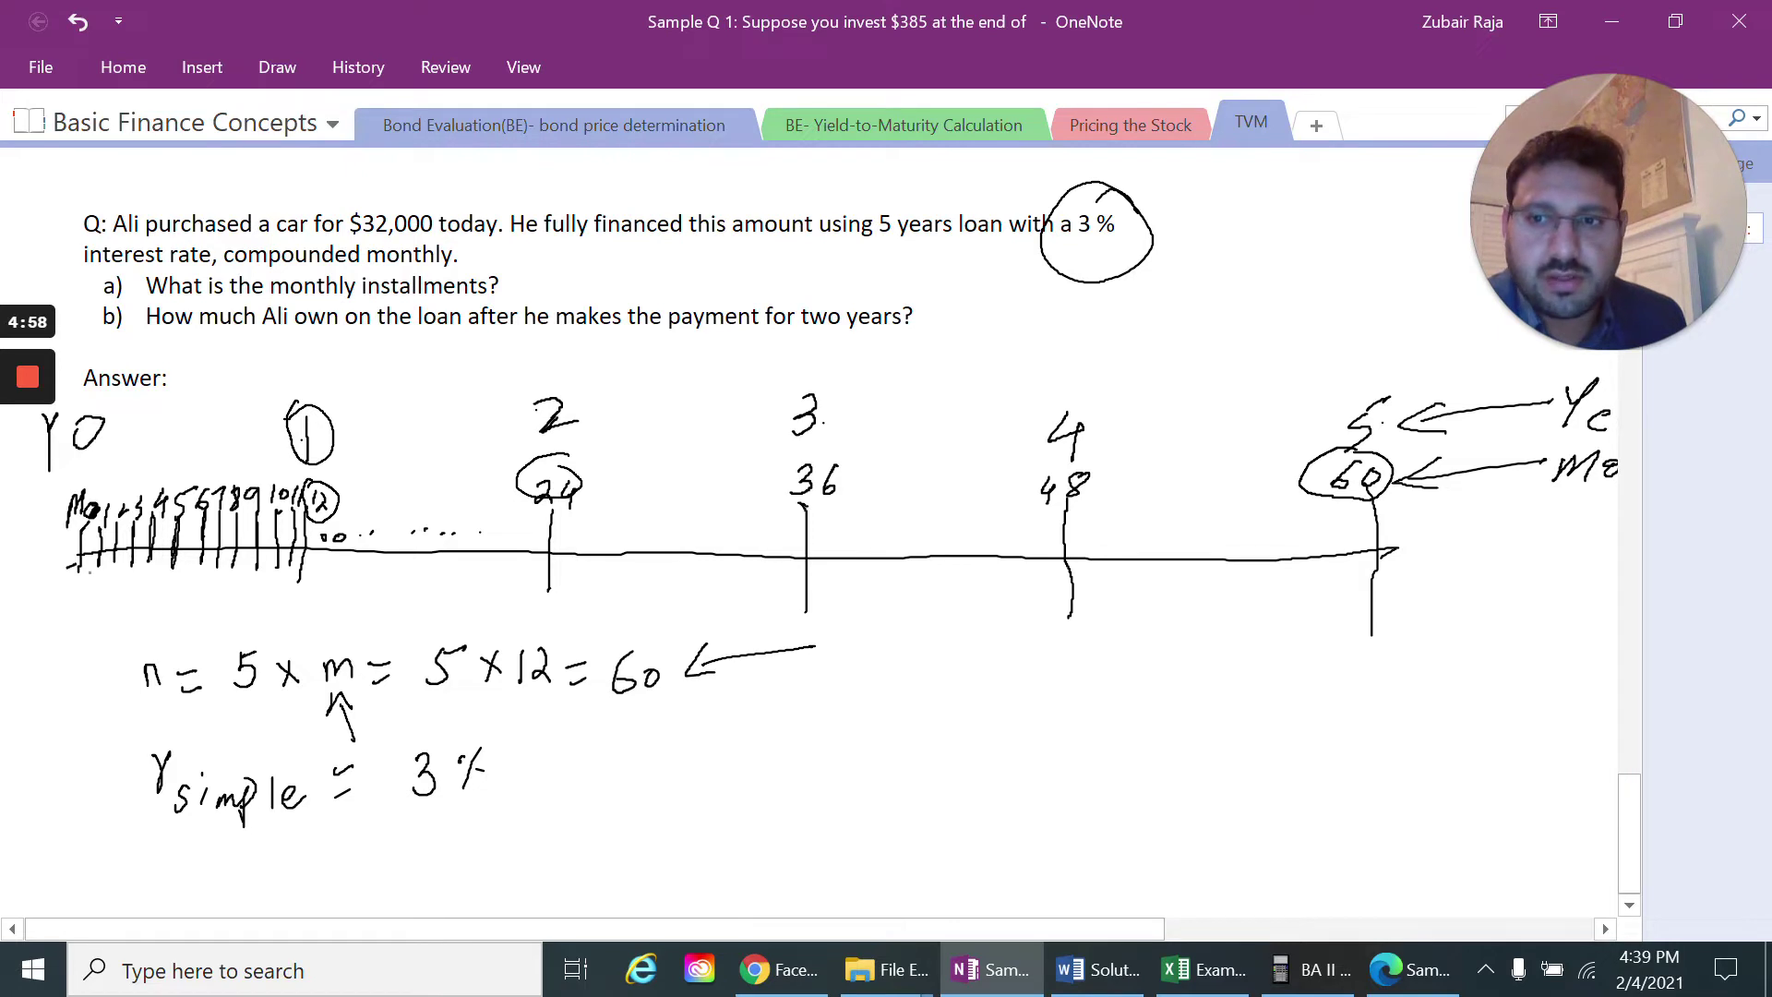
{"action": "left_click", "coordinate": [86, 554]}
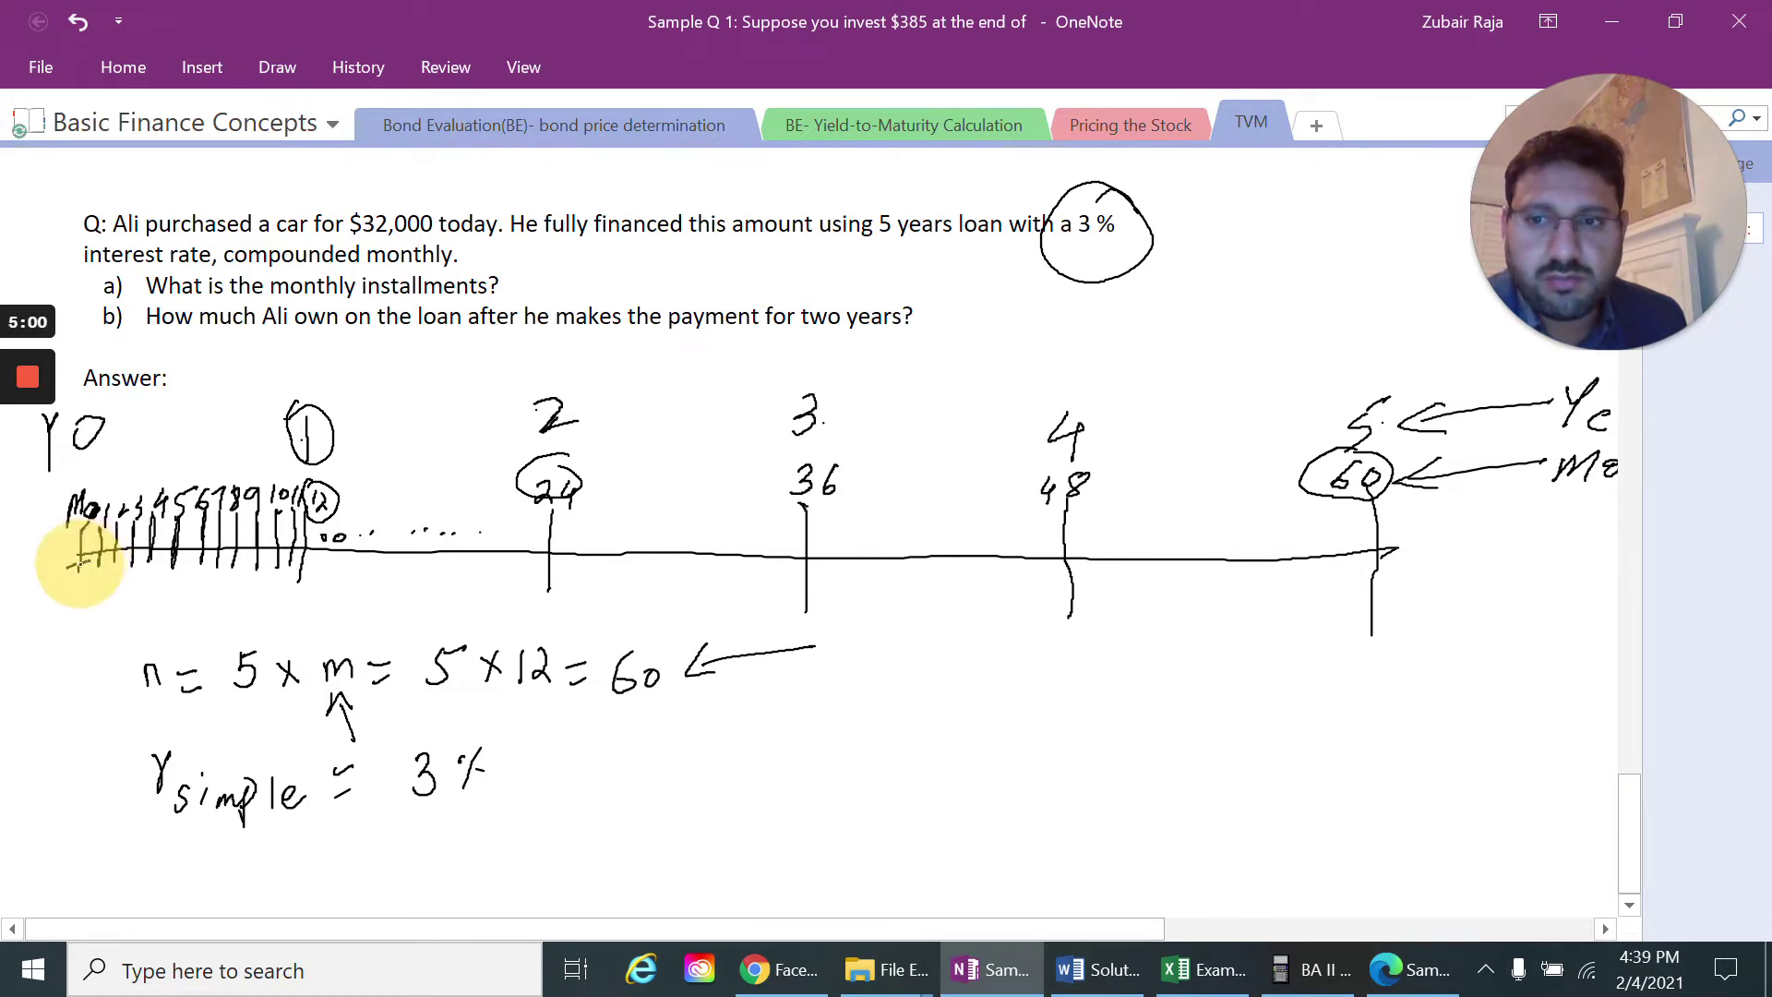
{"action": "mouse_move", "coordinate": [61, 591]}
{"action": "left_mouse_down"}
{"action": "mouse_move", "coordinate": [112, 596]}
{"action": "mouse_move", "coordinate": [296, 467]}
{"action": "mouse_move", "coordinate": [83, 573]}
{"action": "left_mouse_up"}
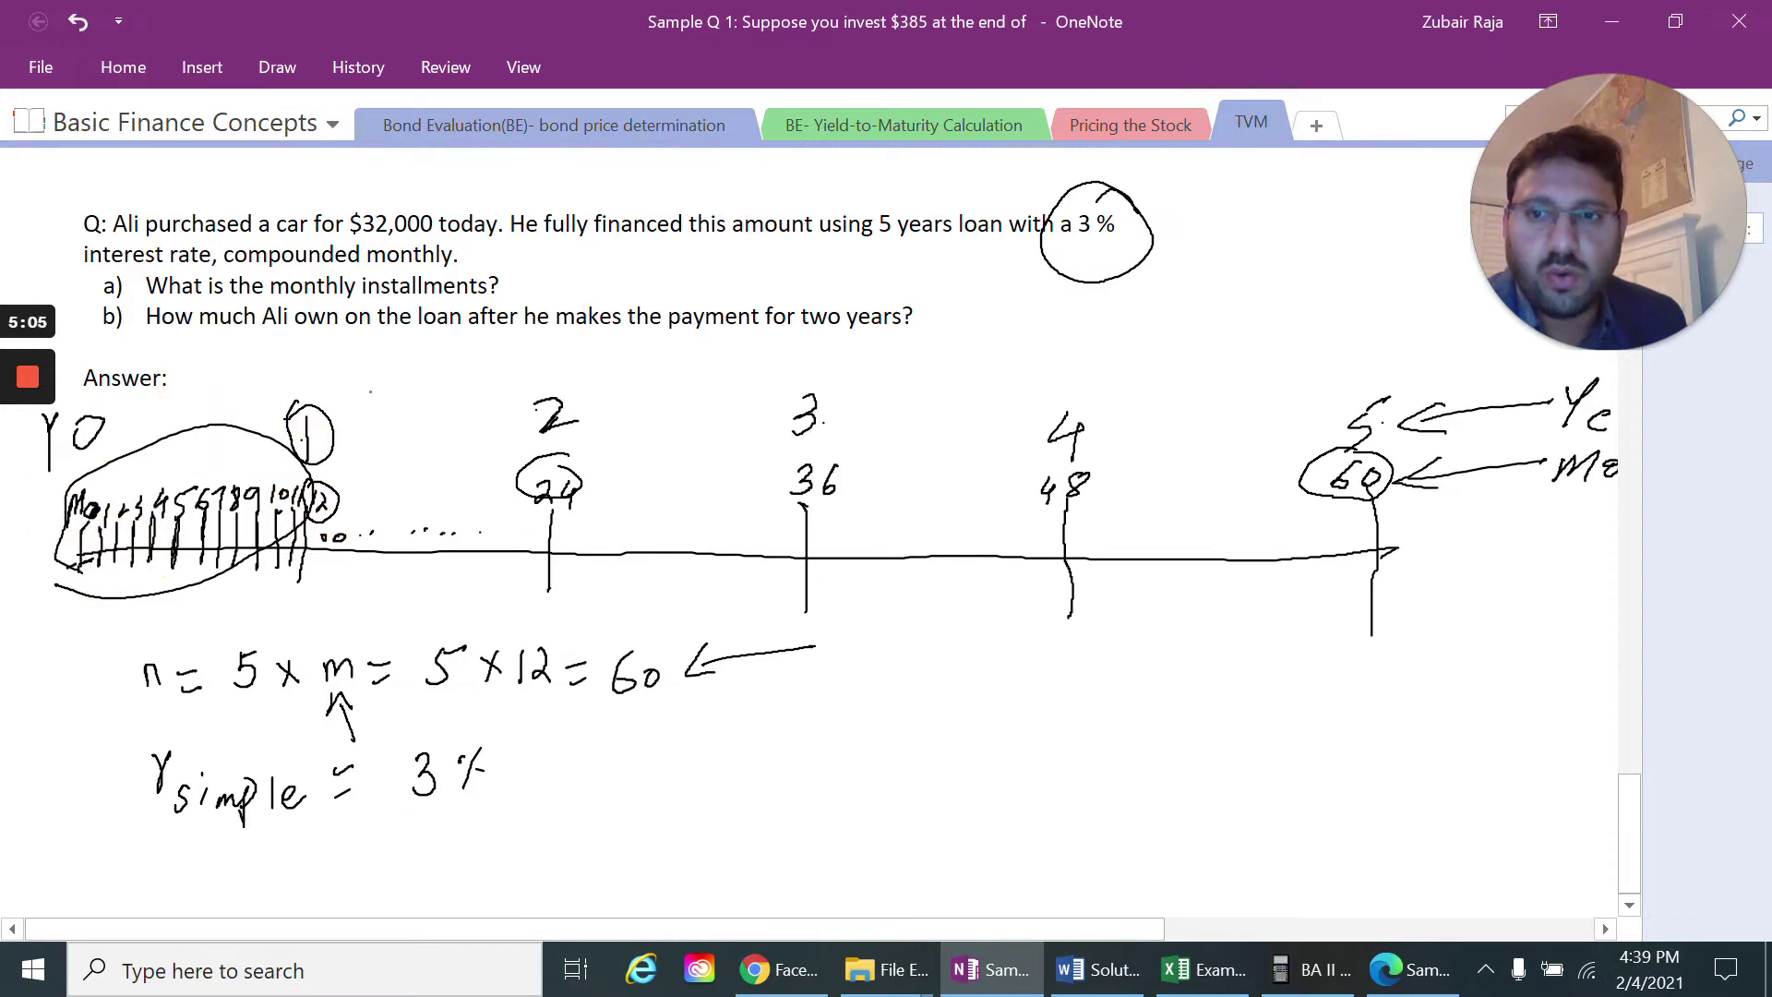
{"action": "mouse_move", "coordinate": [260, 425]}
{"action": "left_mouse_down"}
{"action": "mouse_move", "coordinate": [467, 356]}
{"action": "mouse_move", "coordinate": [878, 308]}
{"action": "mouse_move", "coordinate": [1009, 277]}
{"action": "mouse_move", "coordinate": [995, 270]}
{"action": "mouse_move", "coordinate": [993, 309]}
{"action": "left_mouse_up"}
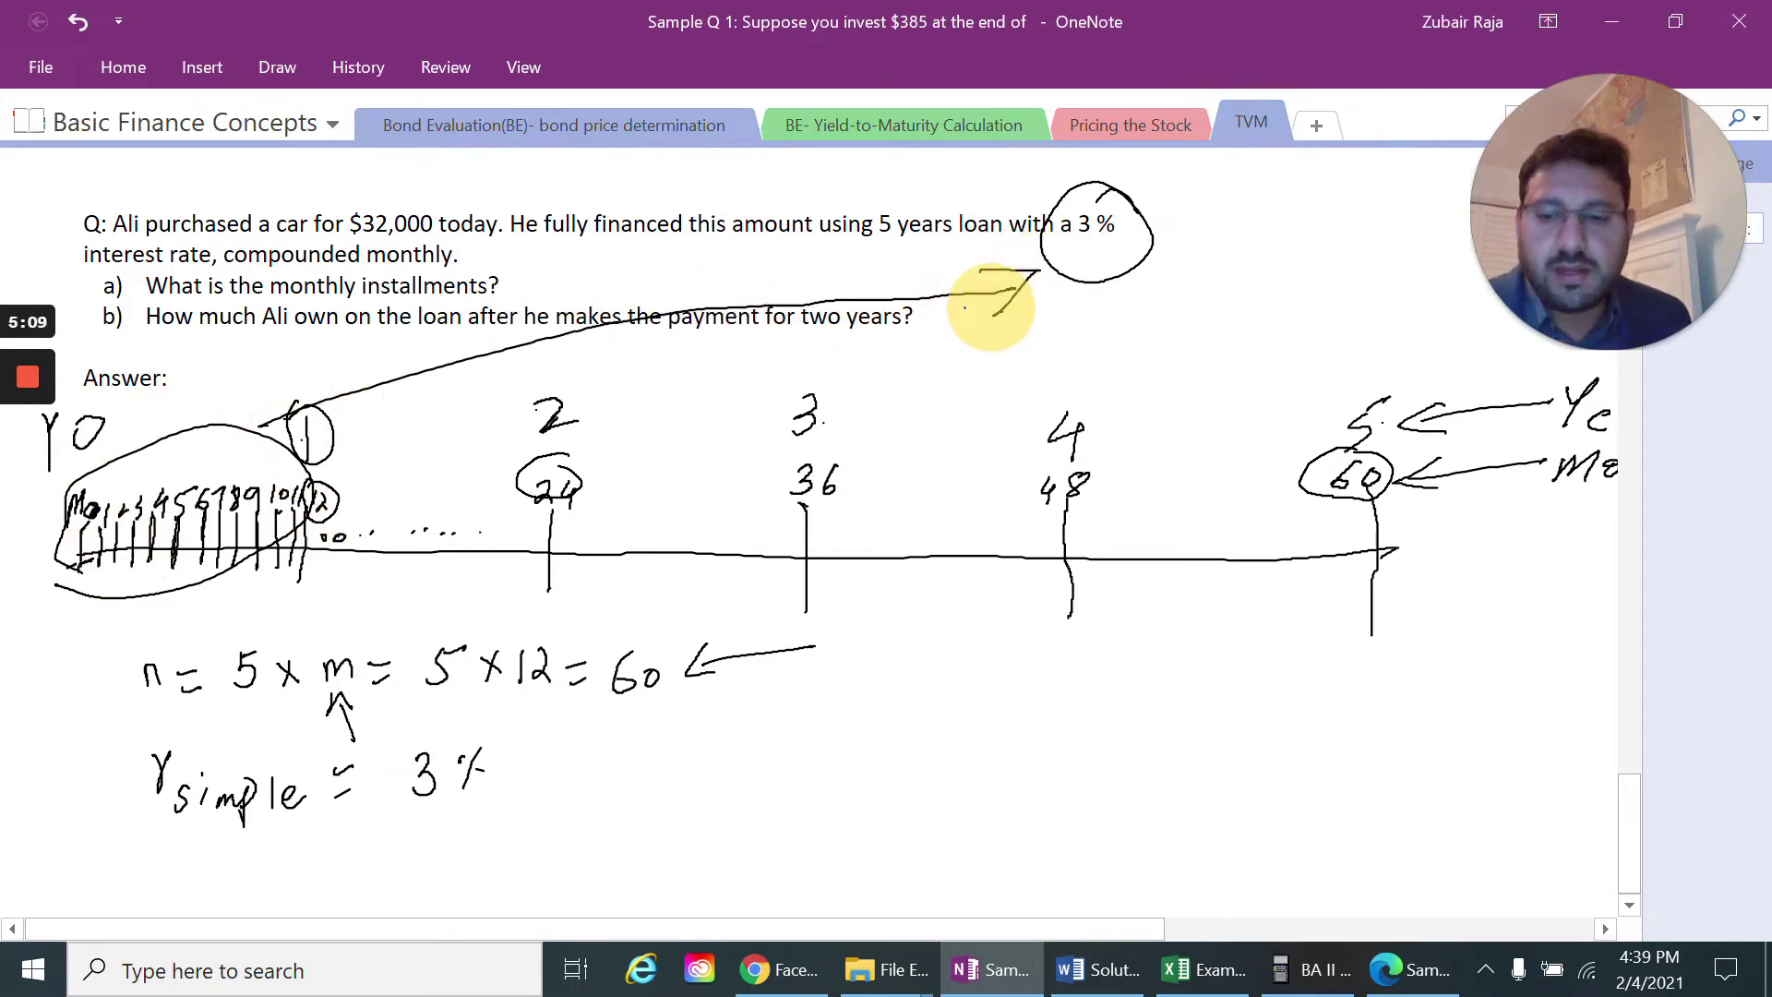
{"action": "key", "text": "ctrl+z"}
{"action": "key", "text": "ctrl+z"}
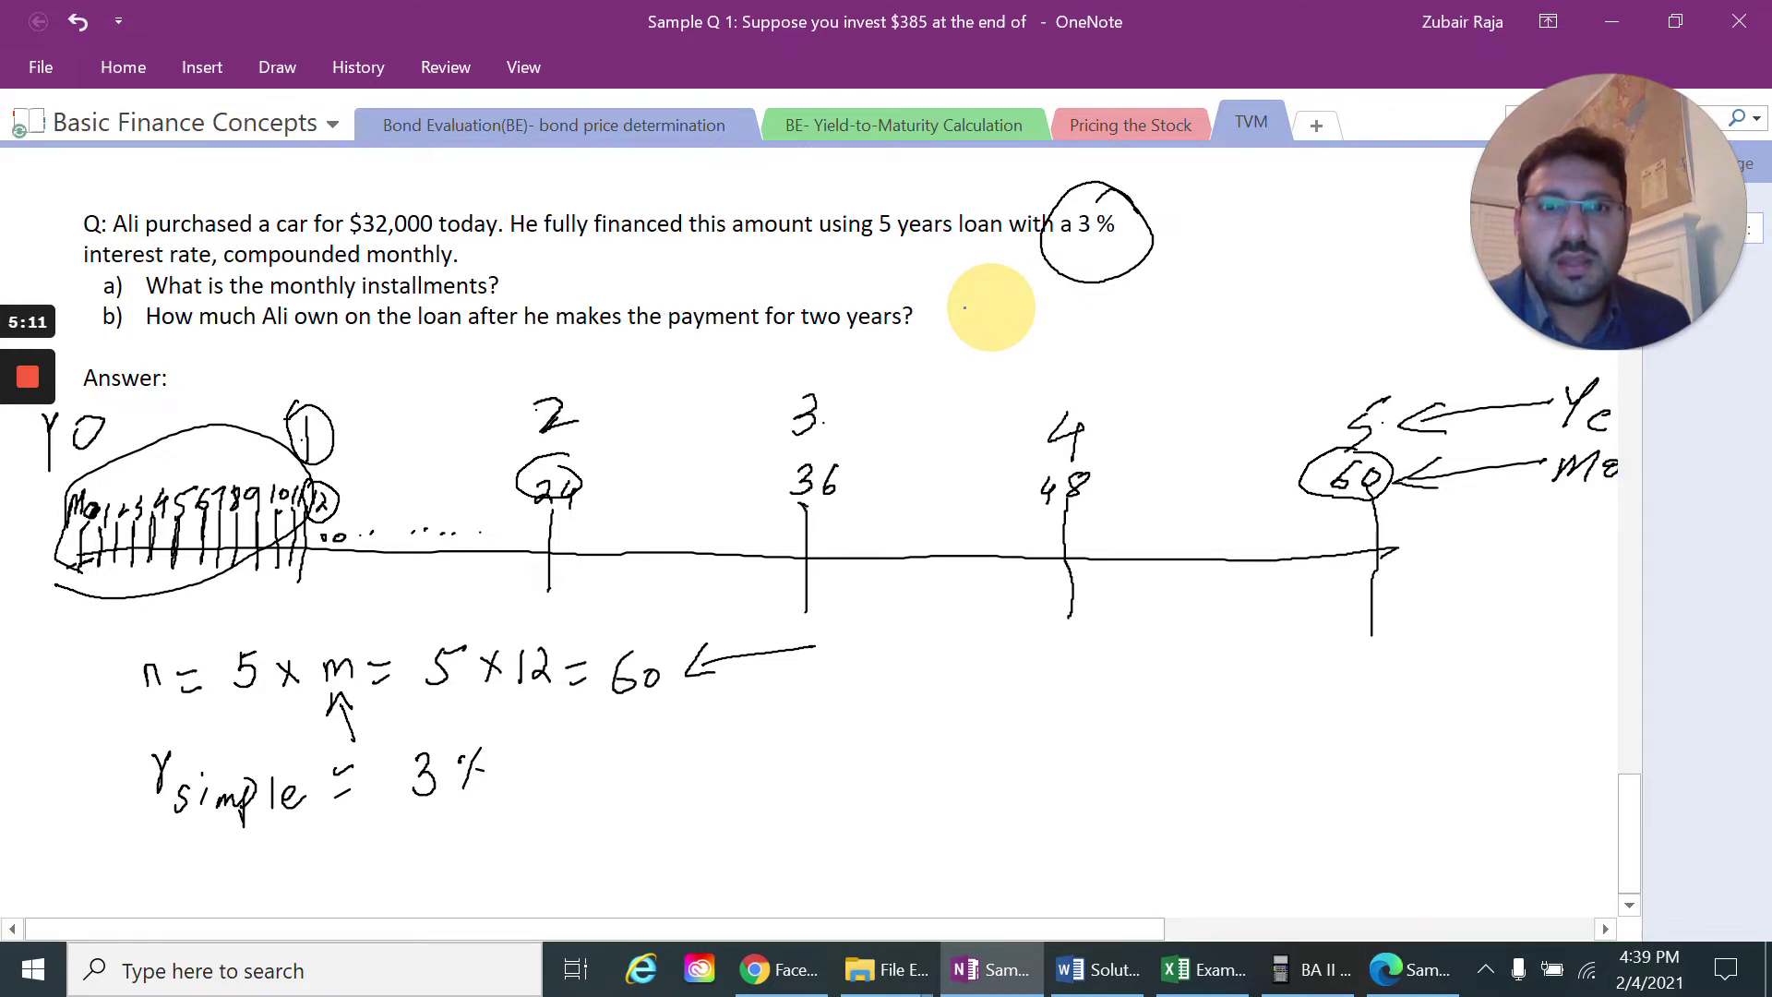
{"action": "key", "text": "ctrl+z"}
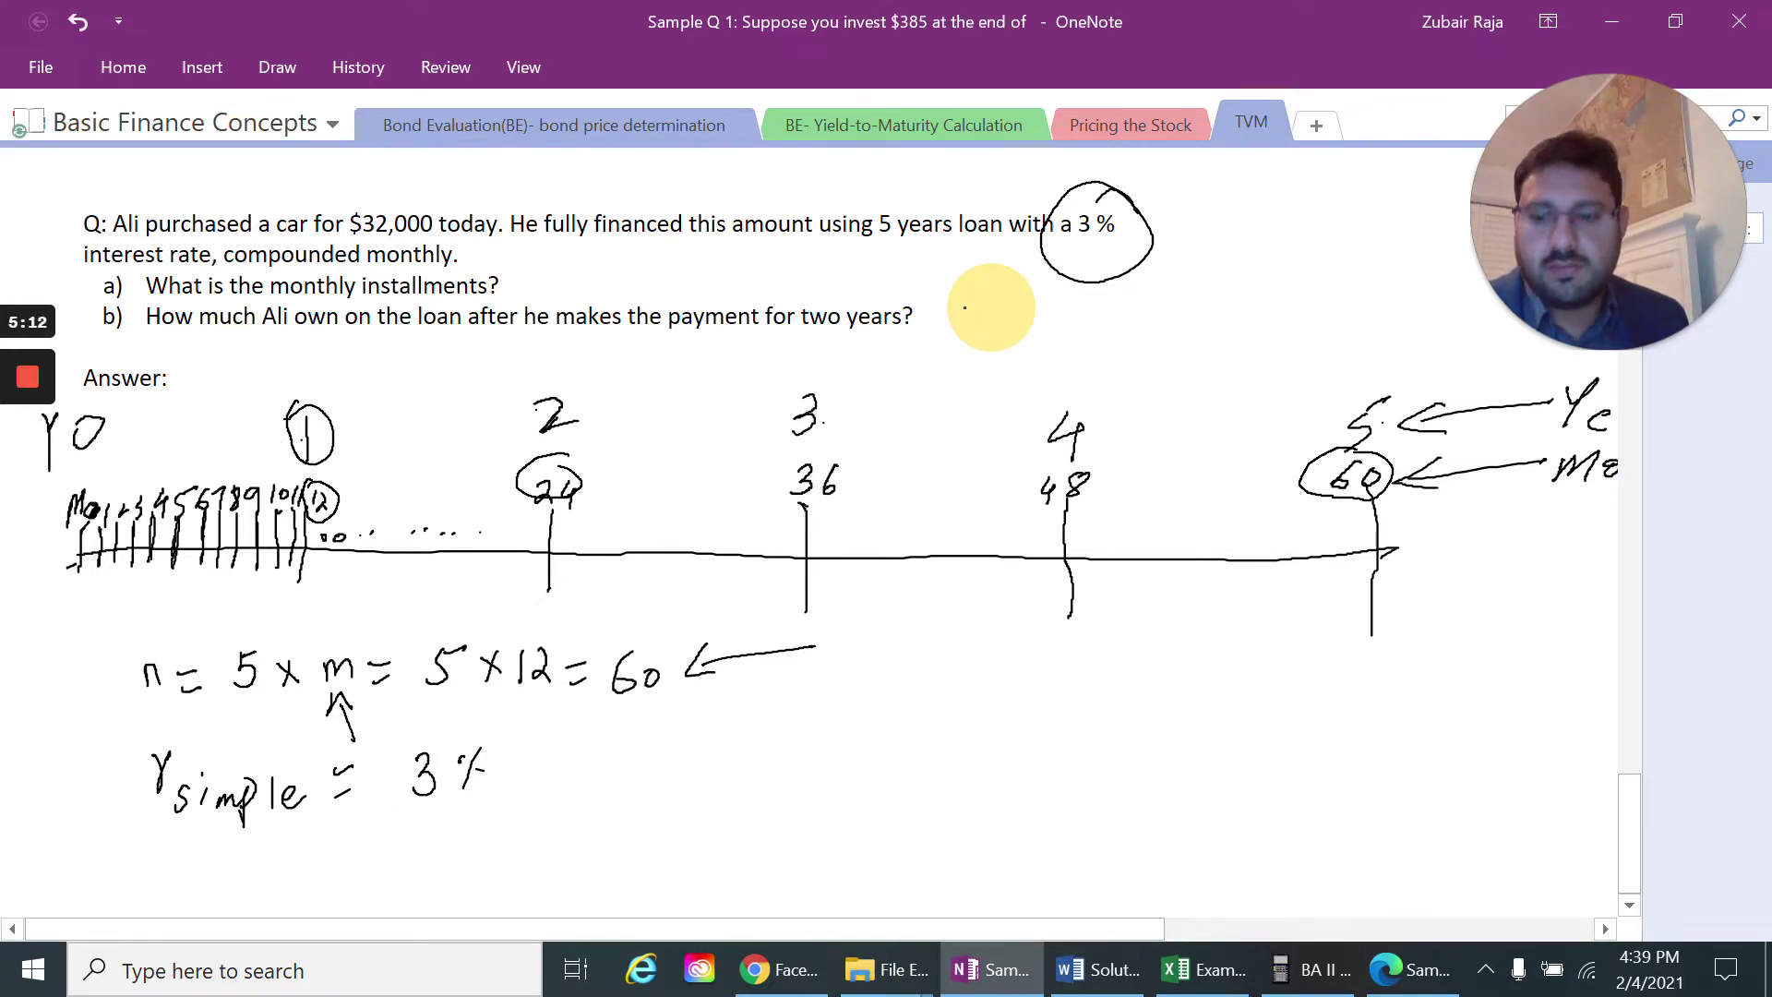
{"action": "key", "text": "ctrl+z"}
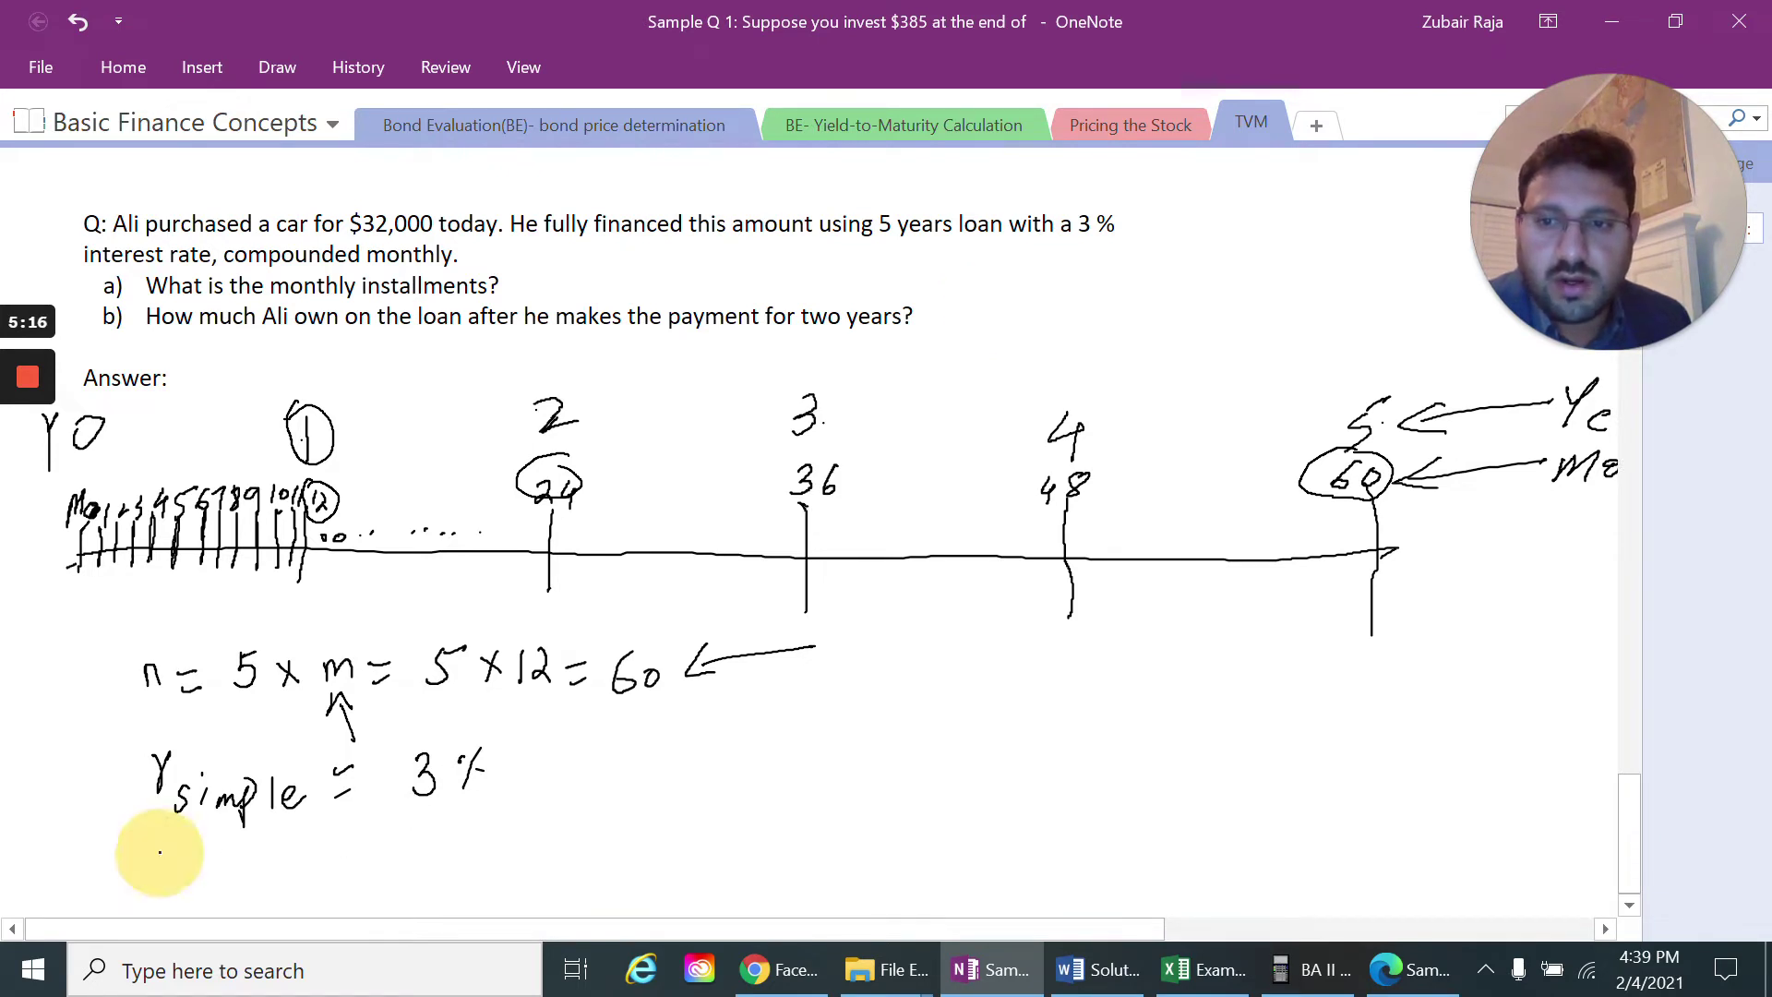
Write r per = 3% above a fraction bar, and underline the 12 in the n calculation and "compounded monthly" in the question
{"action": "mouse_move", "coordinate": [157, 847]}
{"action": "left_mouse_down"}
{"action": "mouse_move", "coordinate": [192, 897]}
{"action": "mouse_move", "coordinate": [209, 879]}
{"action": "mouse_move", "coordinate": [225, 894]}
{"action": "mouse_move", "coordinate": [325, 859]}
{"action": "mouse_move", "coordinate": [327, 873]}
{"action": "left_mouse_up"}
{"action": "mouse_move", "coordinate": [391, 824]}
{"action": "left_mouse_down"}
{"action": "mouse_move", "coordinate": [389, 857]}
{"action": "mouse_move", "coordinate": [435, 827]}
{"action": "left_mouse_up"}
{"action": "mouse_move", "coordinate": [449, 824]}
{"action": "left_mouse_down"}
{"action": "mouse_move", "coordinate": [441, 855]}
{"action": "mouse_move", "coordinate": [465, 840]}
{"action": "mouse_move", "coordinate": [384, 873]}
{"action": "left_mouse_up"}
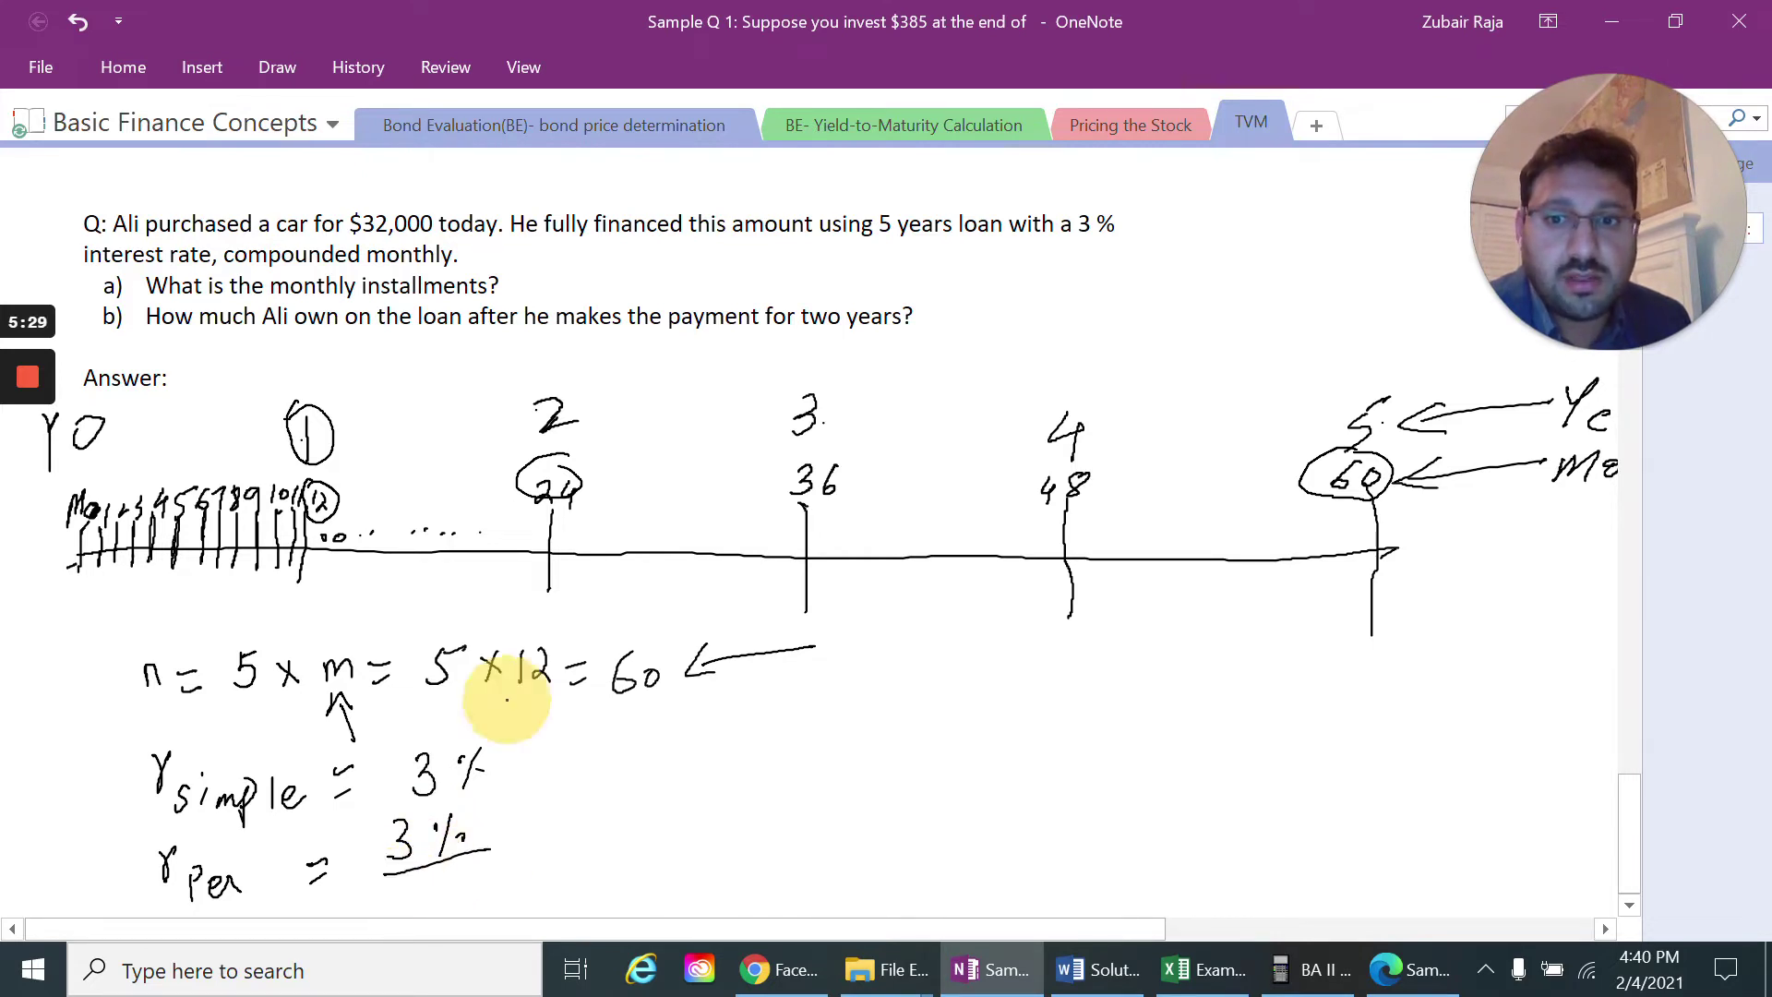
{"action": "left_click_drag", "start_coordinate": [508, 703], "coordinate": [548, 693]}
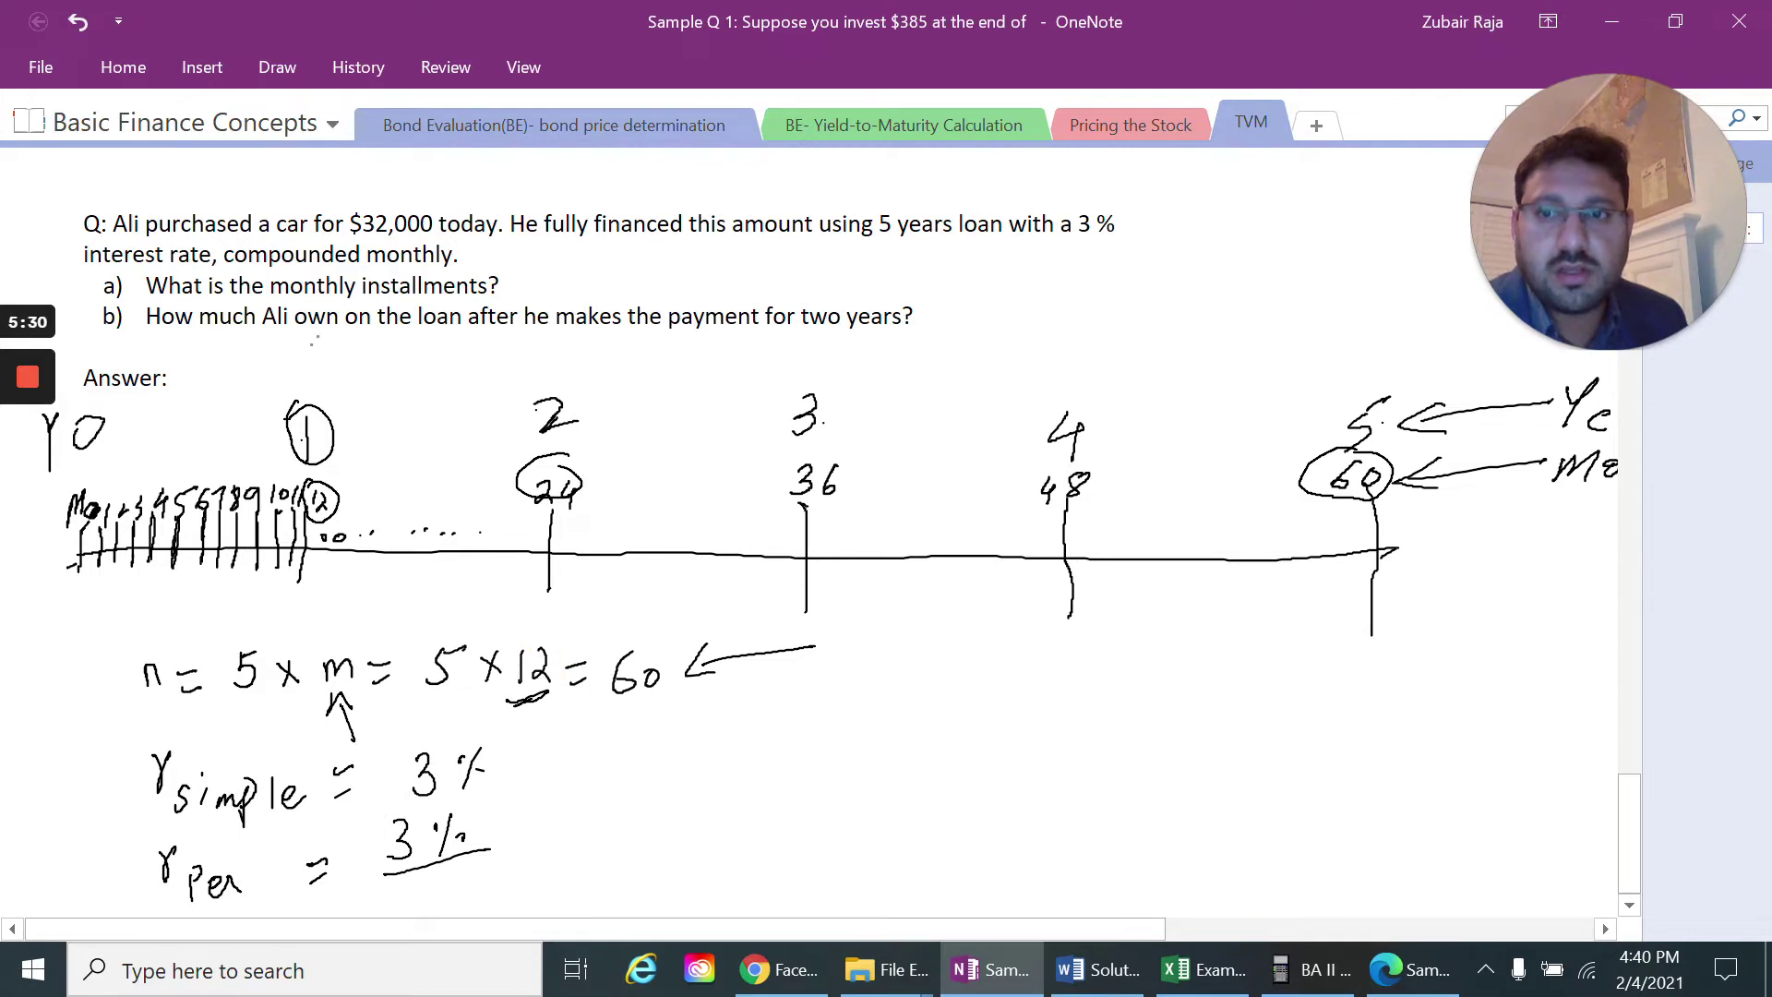
{"action": "left_click_drag", "start_coordinate": [246, 271], "coordinate": [471, 265]}
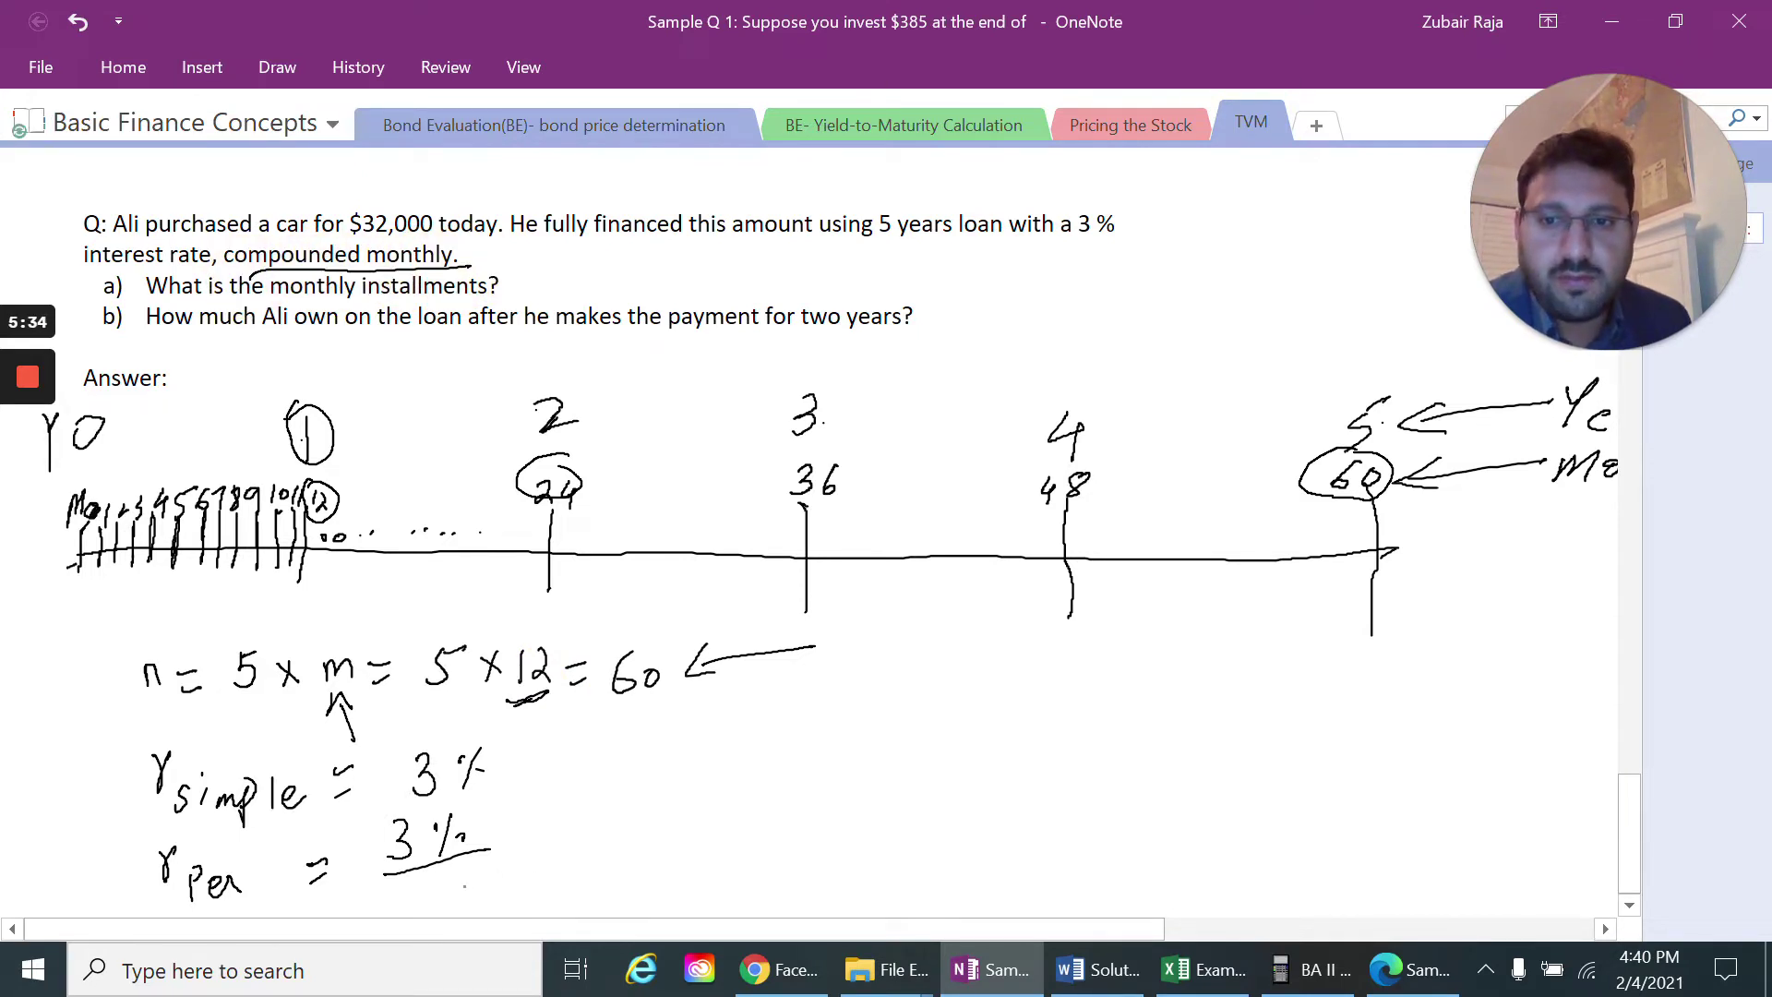
Complete the periodic rate fraction with denominator 12 and write the result = 0.25%
{"action": "left_click_drag", "start_coordinate": [448, 879], "coordinate": [451, 910]}
{"action": "left_click_drag", "start_coordinate": [469, 884], "coordinate": [500, 901]}
{"action": "mouse_move", "coordinate": [535, 816]}
{"action": "left_mouse_down"}
{"action": "mouse_move", "coordinate": [565, 812]}
{"action": "mouse_move", "coordinate": [566, 845]}
{"action": "mouse_move", "coordinate": [687, 799]}
{"action": "mouse_move", "coordinate": [706, 835]}
{"action": "mouse_move", "coordinate": [752, 786]}
{"action": "left_mouse_up"}
{"action": "left_click", "coordinate": [661, 824]}
{"action": "left_click_drag", "start_coordinate": [813, 774], "coordinate": [794, 825]}
{"action": "left_click", "coordinate": [832, 805]}
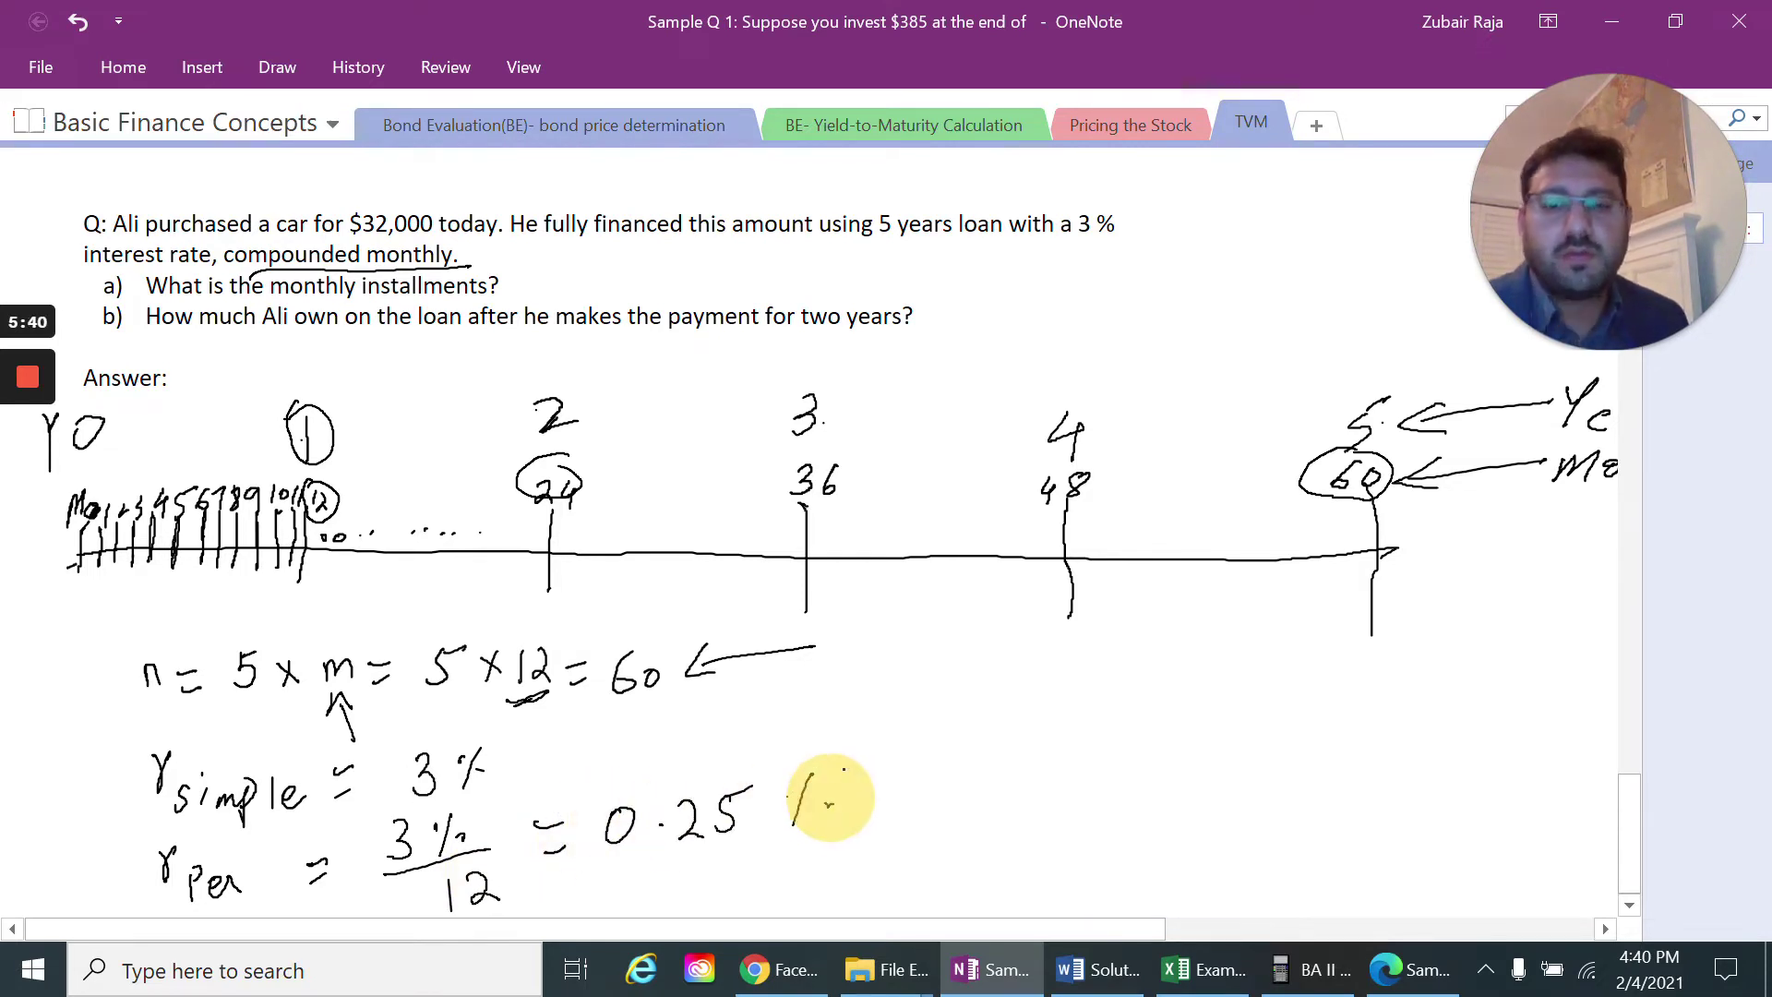
{"action": "left_click", "coordinate": [843, 769]}
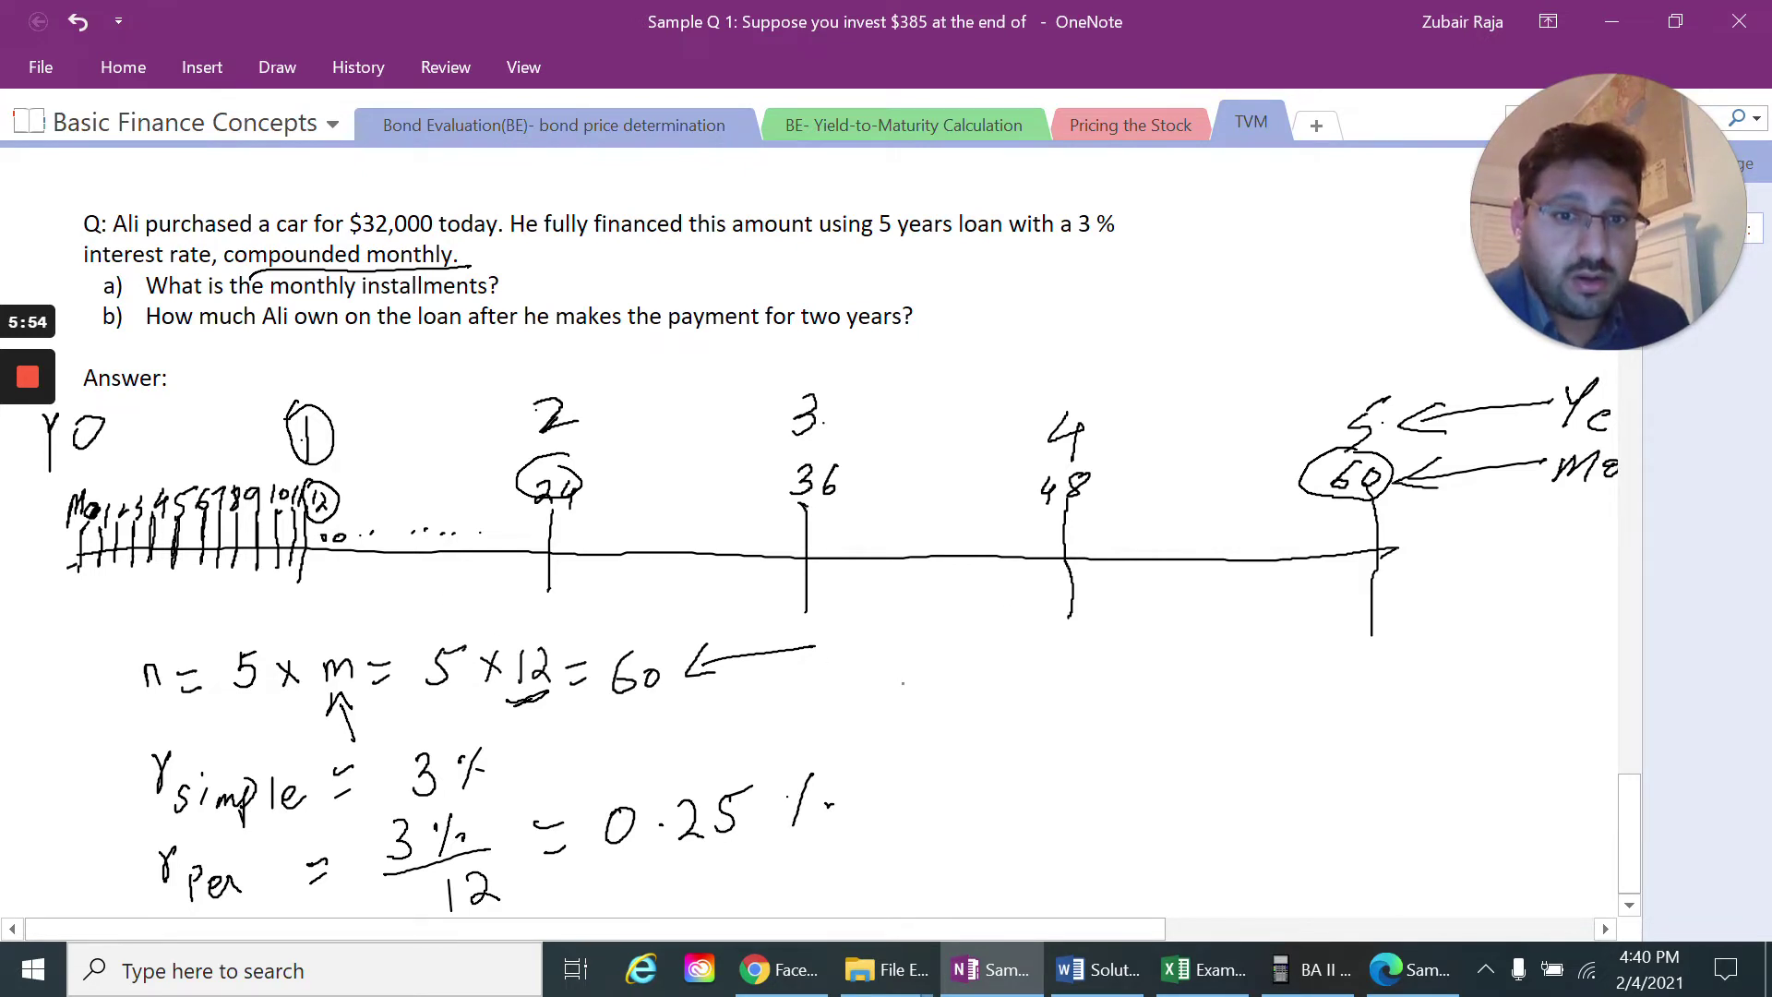
Handwrite the inputs N = 60 and r per = 0.25% to the right of the rate calculations
{"action": "mouse_move", "coordinate": [874, 722]}
{"action": "left_mouse_down"}
{"action": "mouse_move", "coordinate": [877, 674]}
{"action": "mouse_move", "coordinate": [903, 709]}
{"action": "mouse_move", "coordinate": [907, 669]}
{"action": "mouse_move", "coordinate": [943, 688]}
{"action": "left_mouse_up"}
{"action": "mouse_move", "coordinate": [920, 719]}
{"action": "left_mouse_down"}
{"action": "mouse_move", "coordinate": [1002, 688]}
{"action": "mouse_move", "coordinate": [1027, 736]}
{"action": "left_mouse_up"}
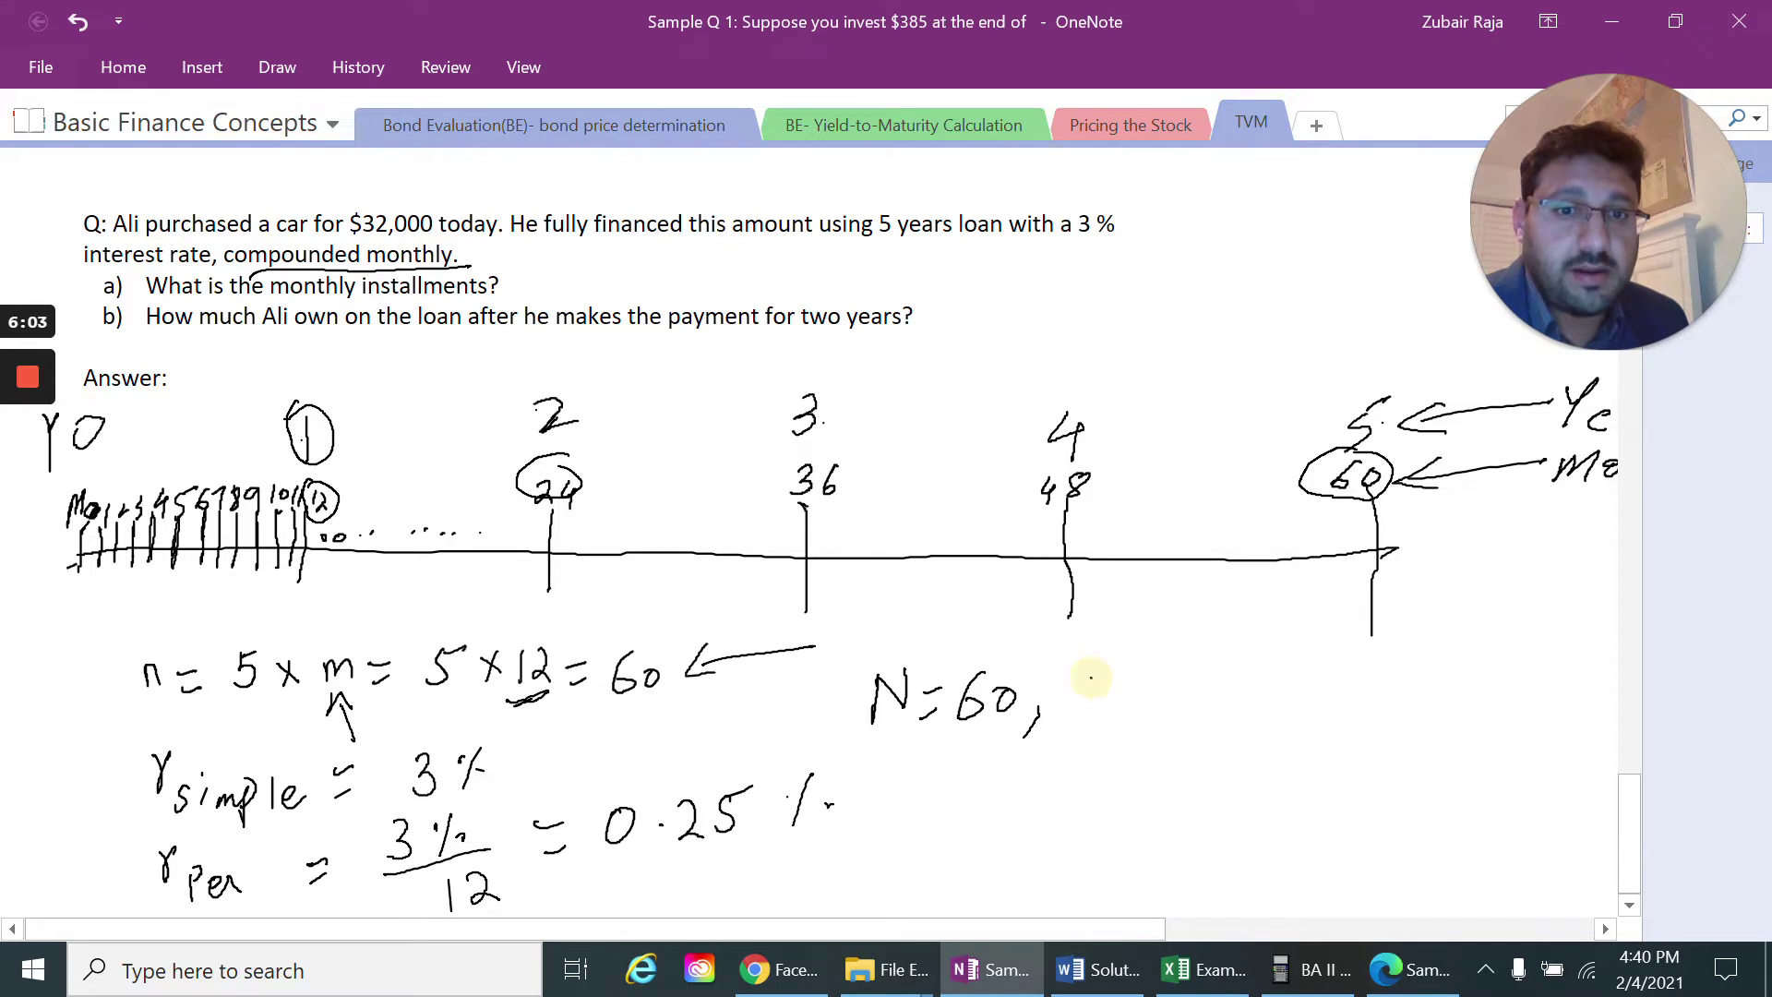
{"action": "mouse_move", "coordinate": [1091, 678]}
{"action": "left_mouse_down"}
{"action": "mouse_move", "coordinate": [1099, 708]}
{"action": "mouse_move", "coordinate": [1119, 681]}
{"action": "mouse_move", "coordinate": [1143, 731]}
{"action": "mouse_move", "coordinate": [1178, 675]}
{"action": "mouse_move", "coordinate": [1176, 691]}
{"action": "mouse_move", "coordinate": [1281, 692]}
{"action": "mouse_move", "coordinate": [1293, 658]}
{"action": "mouse_move", "coordinate": [1302, 698]}
{"action": "left_mouse_up"}
{"action": "left_click", "coordinate": [1228, 689]}
{"action": "left_click", "coordinate": [1303, 670]}
{"action": "left_click", "coordinate": [1330, 680]}
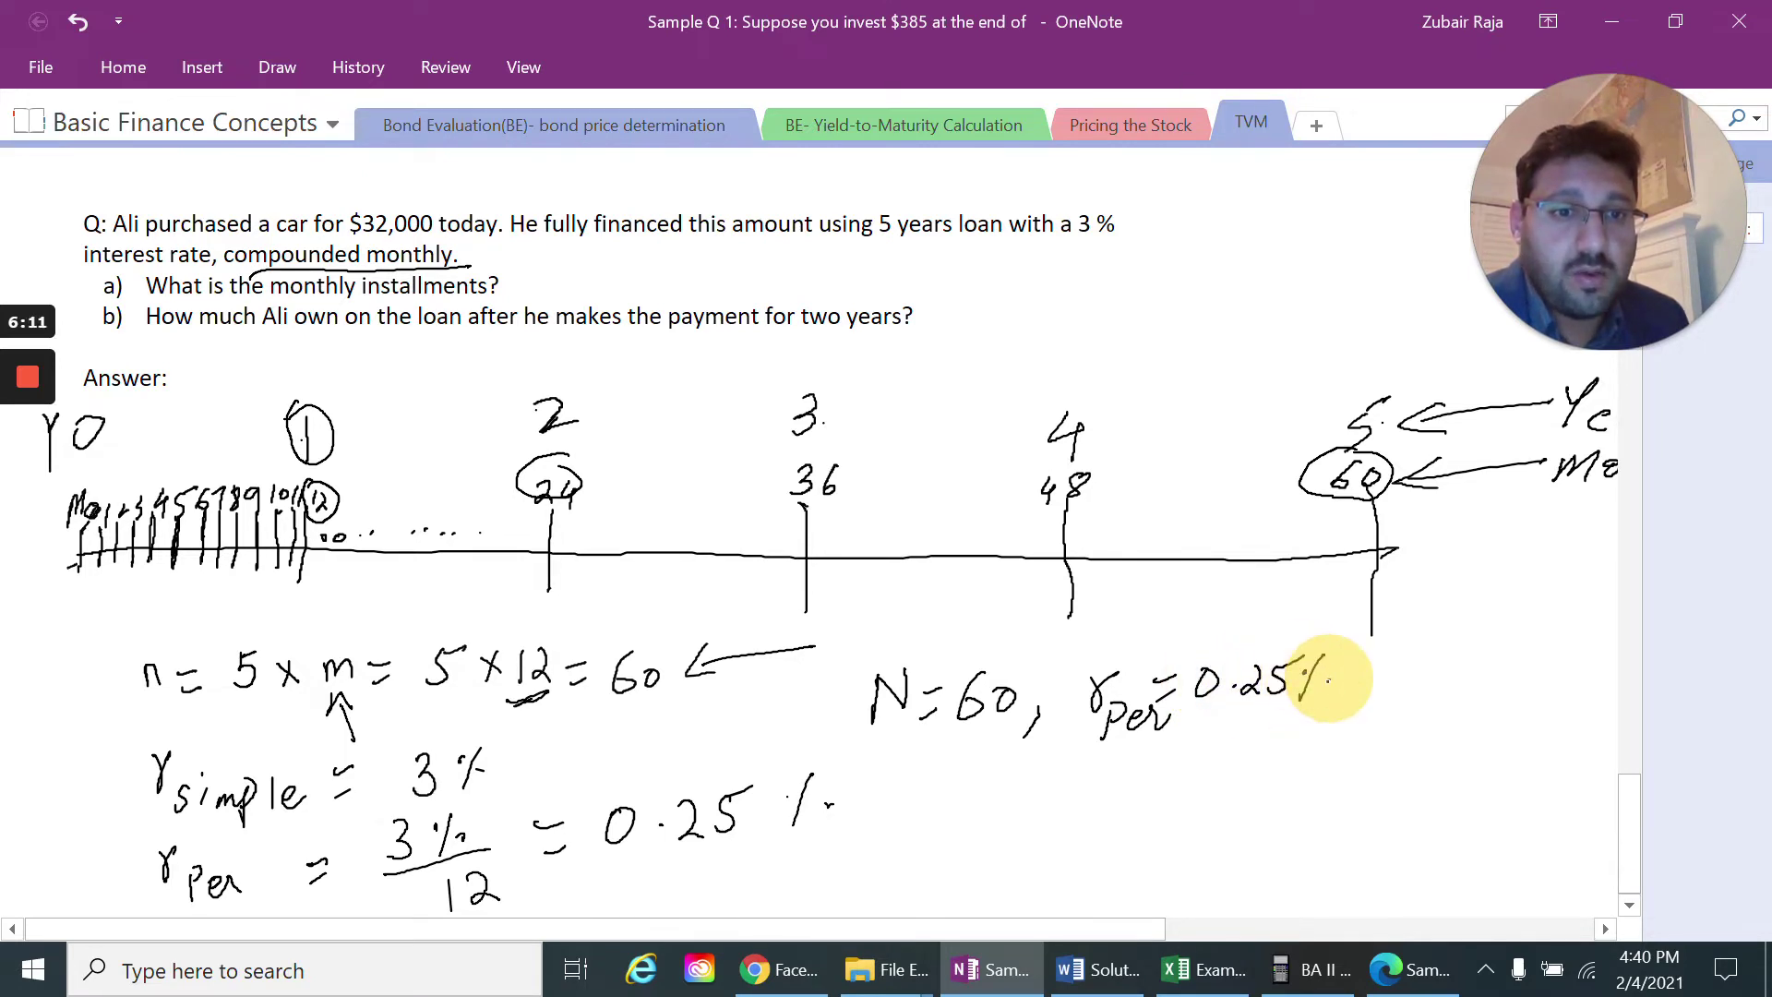
Handwrite PV = 32000 followed by a comma below the N and periodic rate values
{"action": "left_click_drag", "start_coordinate": [941, 765], "coordinate": [937, 811]}
{"action": "mouse_move", "coordinate": [942, 765]}
{"action": "left_mouse_down"}
{"action": "mouse_move", "coordinate": [943, 791]}
{"action": "mouse_move", "coordinate": [979, 799]}
{"action": "mouse_move", "coordinate": [993, 769]}
{"action": "left_mouse_up"}
{"action": "mouse_move", "coordinate": [1009, 780]}
{"action": "left_mouse_down"}
{"action": "mouse_move", "coordinate": [1096, 785]}
{"action": "mouse_move", "coordinate": [1083, 805]}
{"action": "left_mouse_up"}
{"action": "mouse_move", "coordinate": [1114, 774]}
{"action": "left_mouse_down"}
{"action": "mouse_move", "coordinate": [1138, 806]}
{"action": "mouse_move", "coordinate": [1158, 775]}
{"action": "mouse_move", "coordinate": [1193, 790]}
{"action": "mouse_move", "coordinate": [1205, 775]}
{"action": "left_mouse_up"}
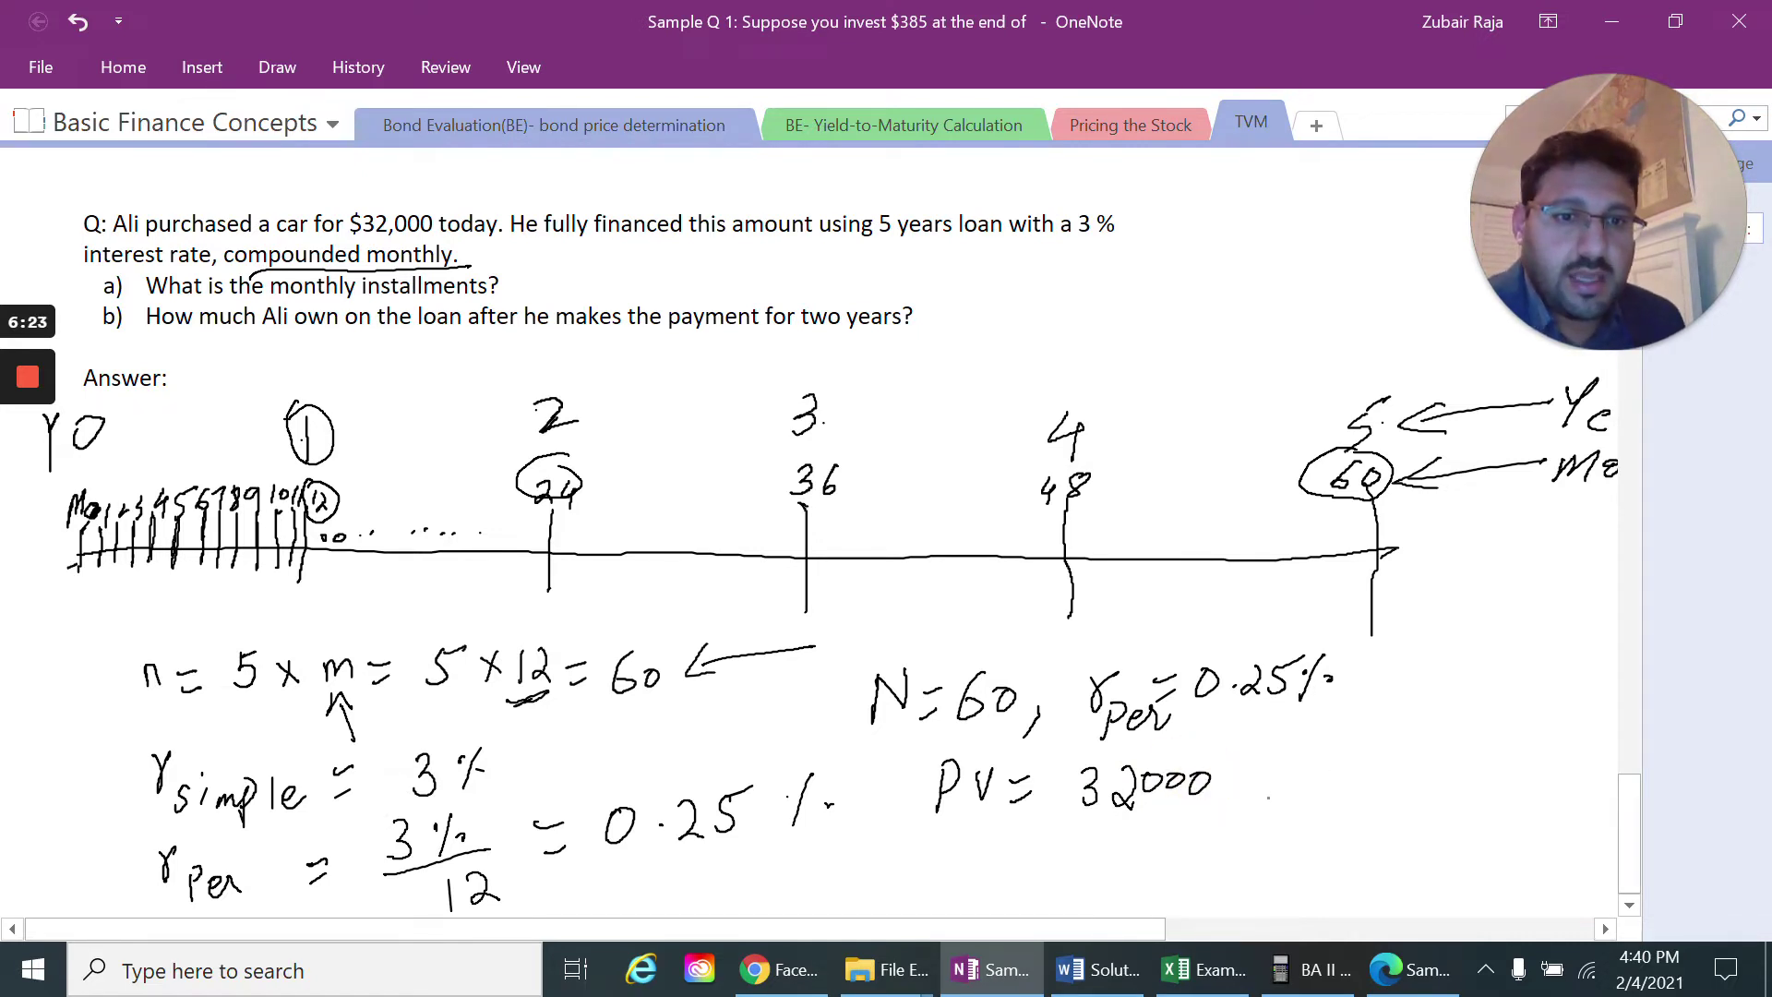
{"action": "left_click_drag", "start_coordinate": [1263, 788], "coordinate": [1253, 812]}
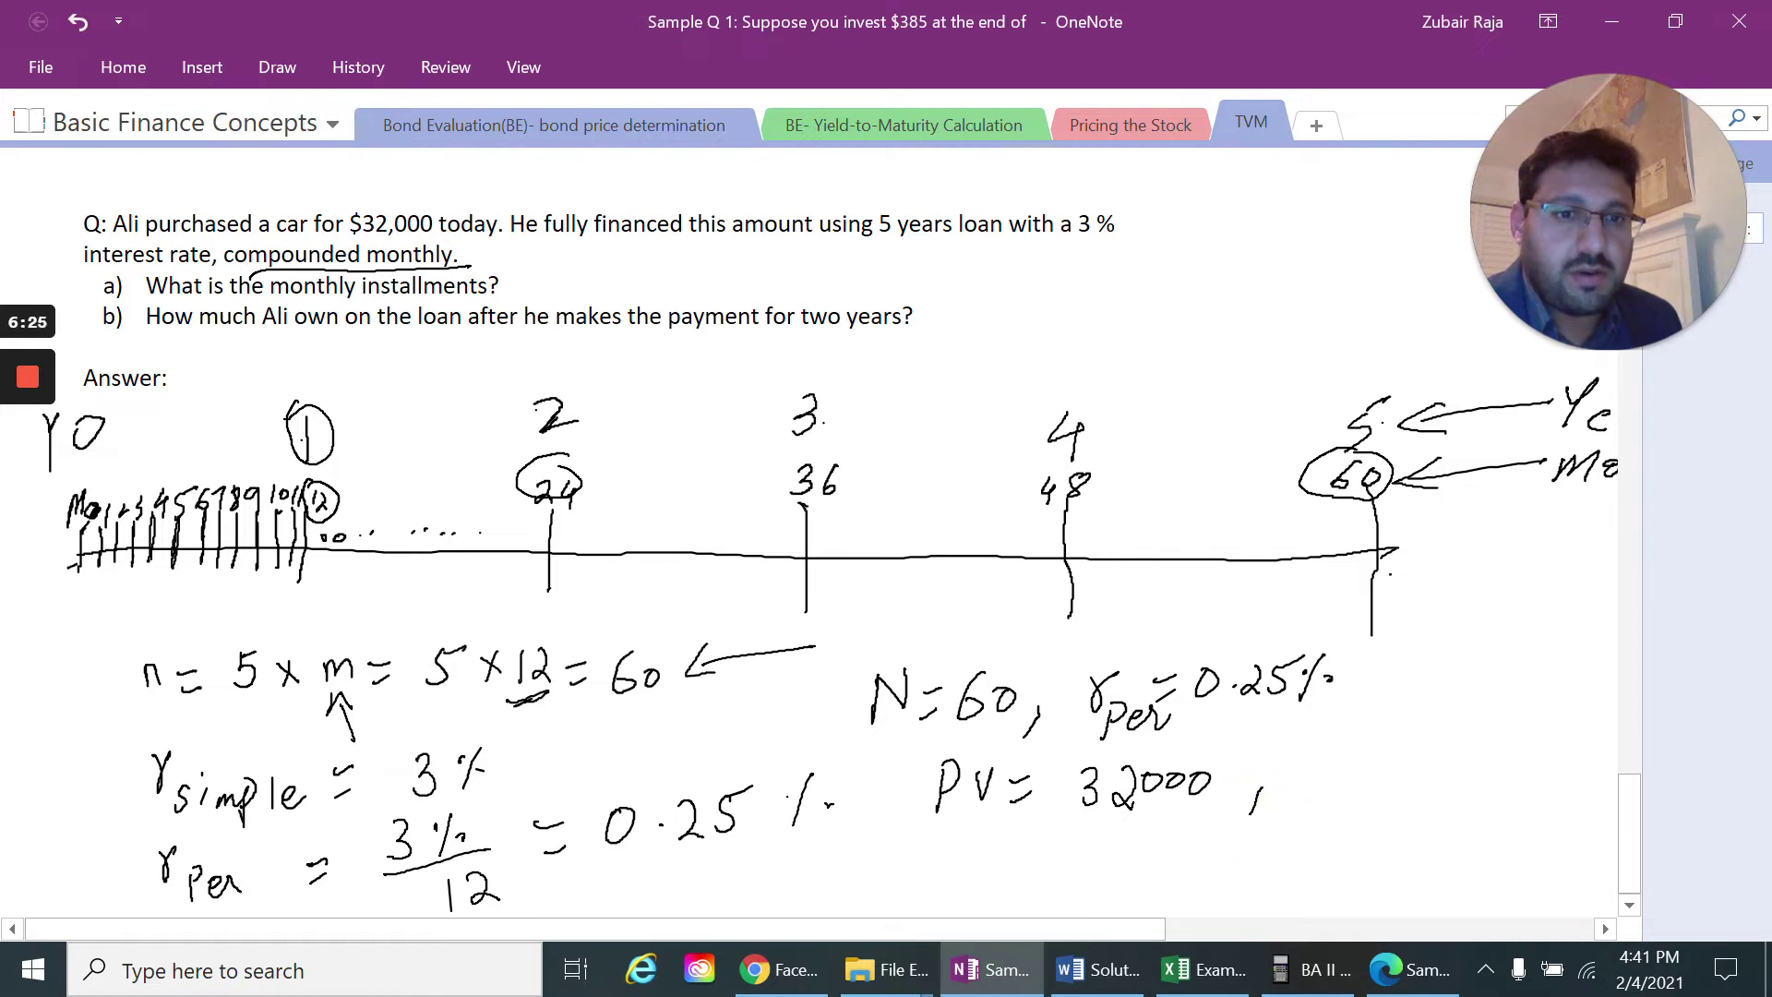
Draw arrows pointing at the month 60 end of the timeline and at its first months
{"action": "left_click_drag", "start_coordinate": [1391, 574], "coordinate": [1458, 611]}
{"action": "left_click_drag", "start_coordinate": [1398, 549], "coordinate": [1393, 597]}
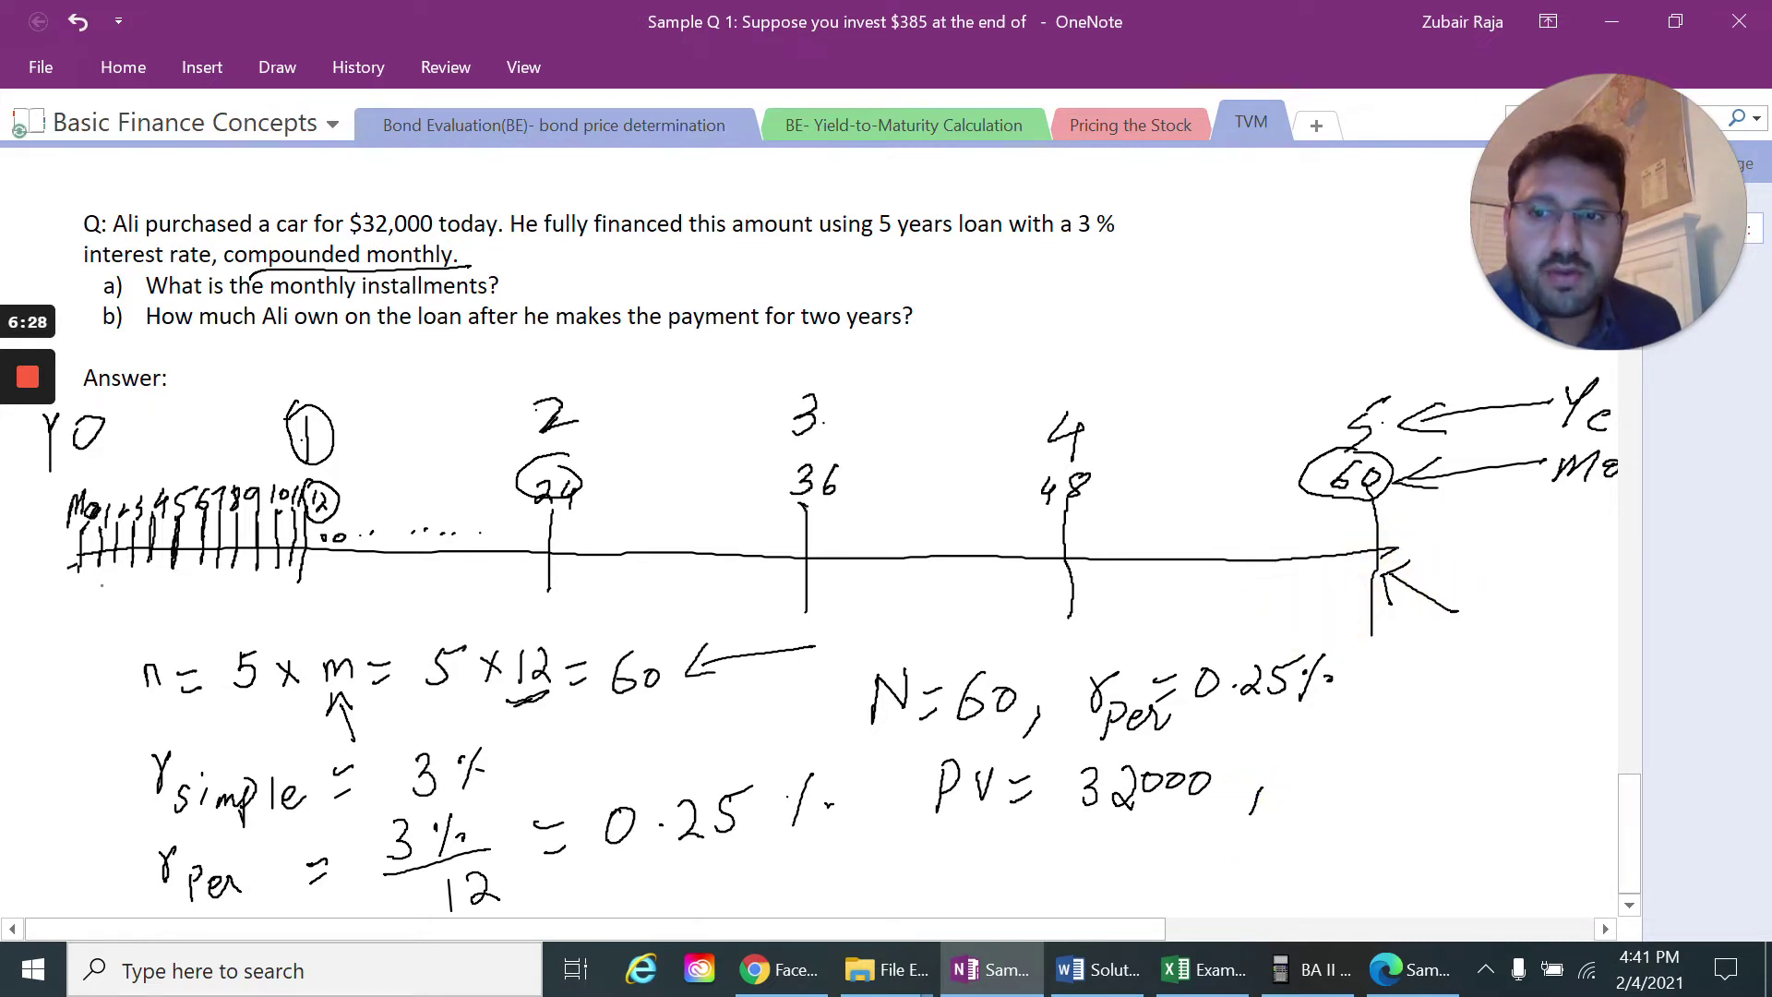
{"action": "mouse_move", "coordinate": [100, 584]}
{"action": "left_mouse_down"}
{"action": "mouse_move", "coordinate": [123, 630]}
{"action": "mouse_move", "coordinate": [99, 587]}
{"action": "mouse_move", "coordinate": [152, 619]}
{"action": "left_mouse_up"}
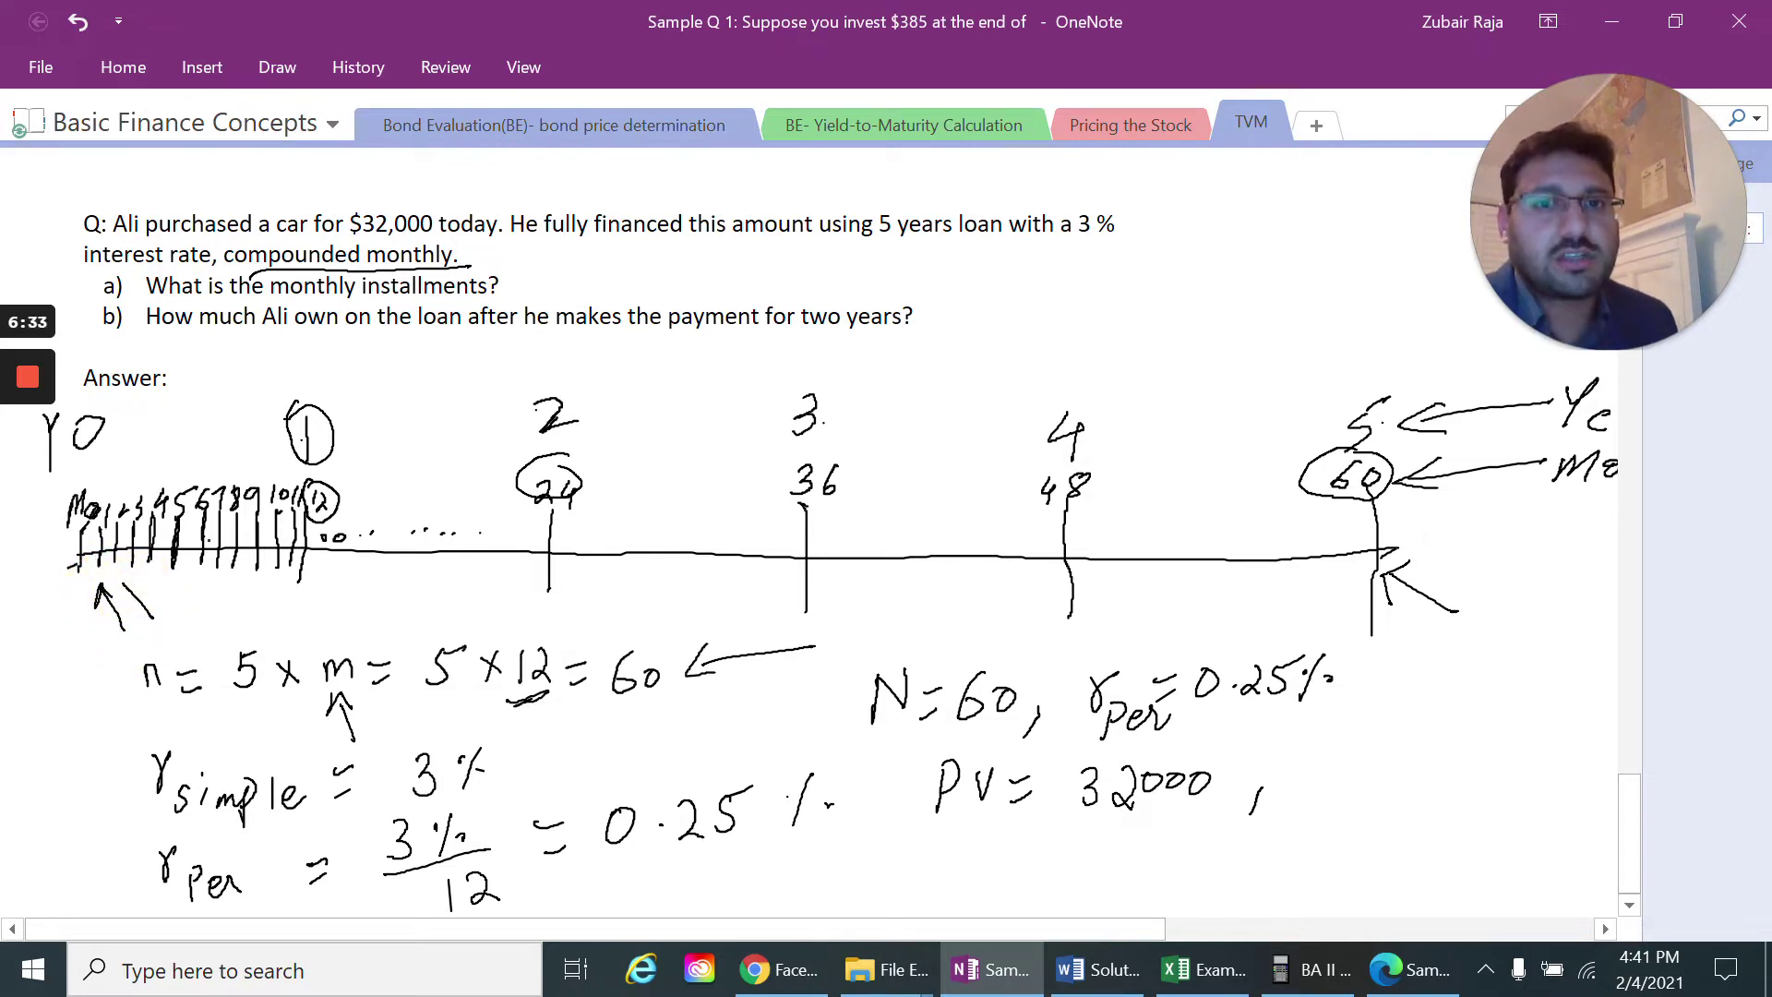
{"action": "mouse_move", "coordinate": [26, 499]}
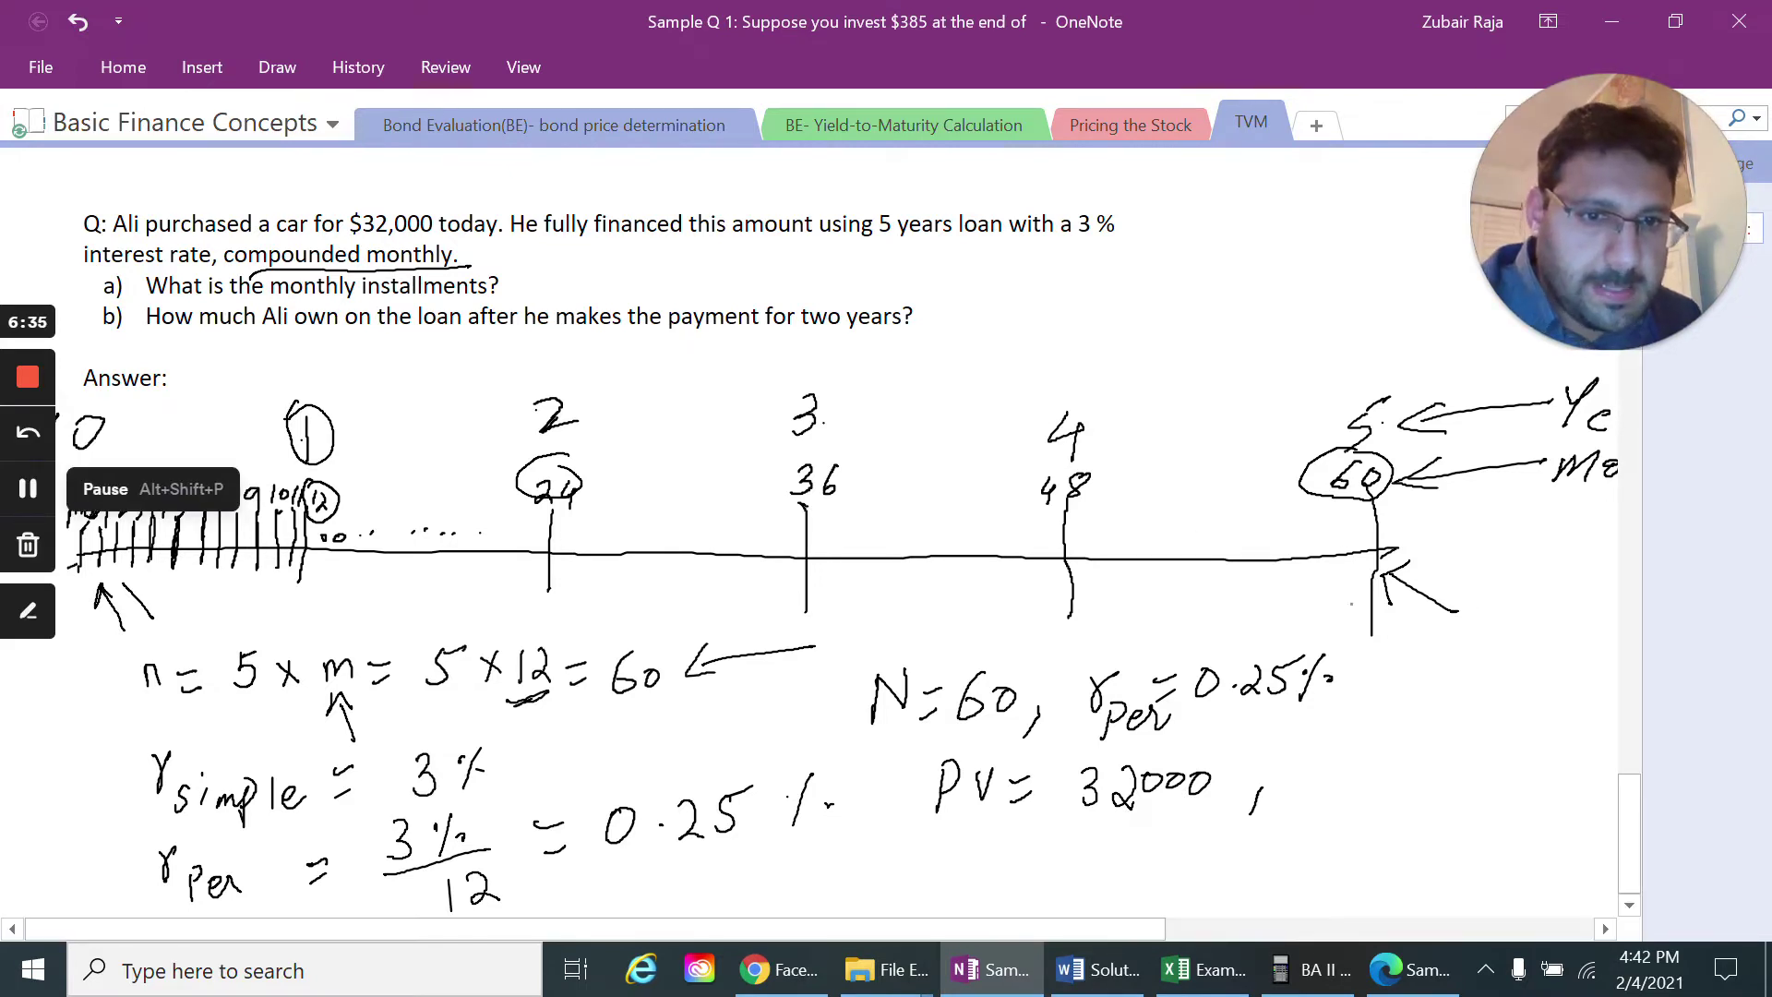
{"action": "left_click_drag", "start_coordinate": [928, 516], "coordinate": [926, 559]}
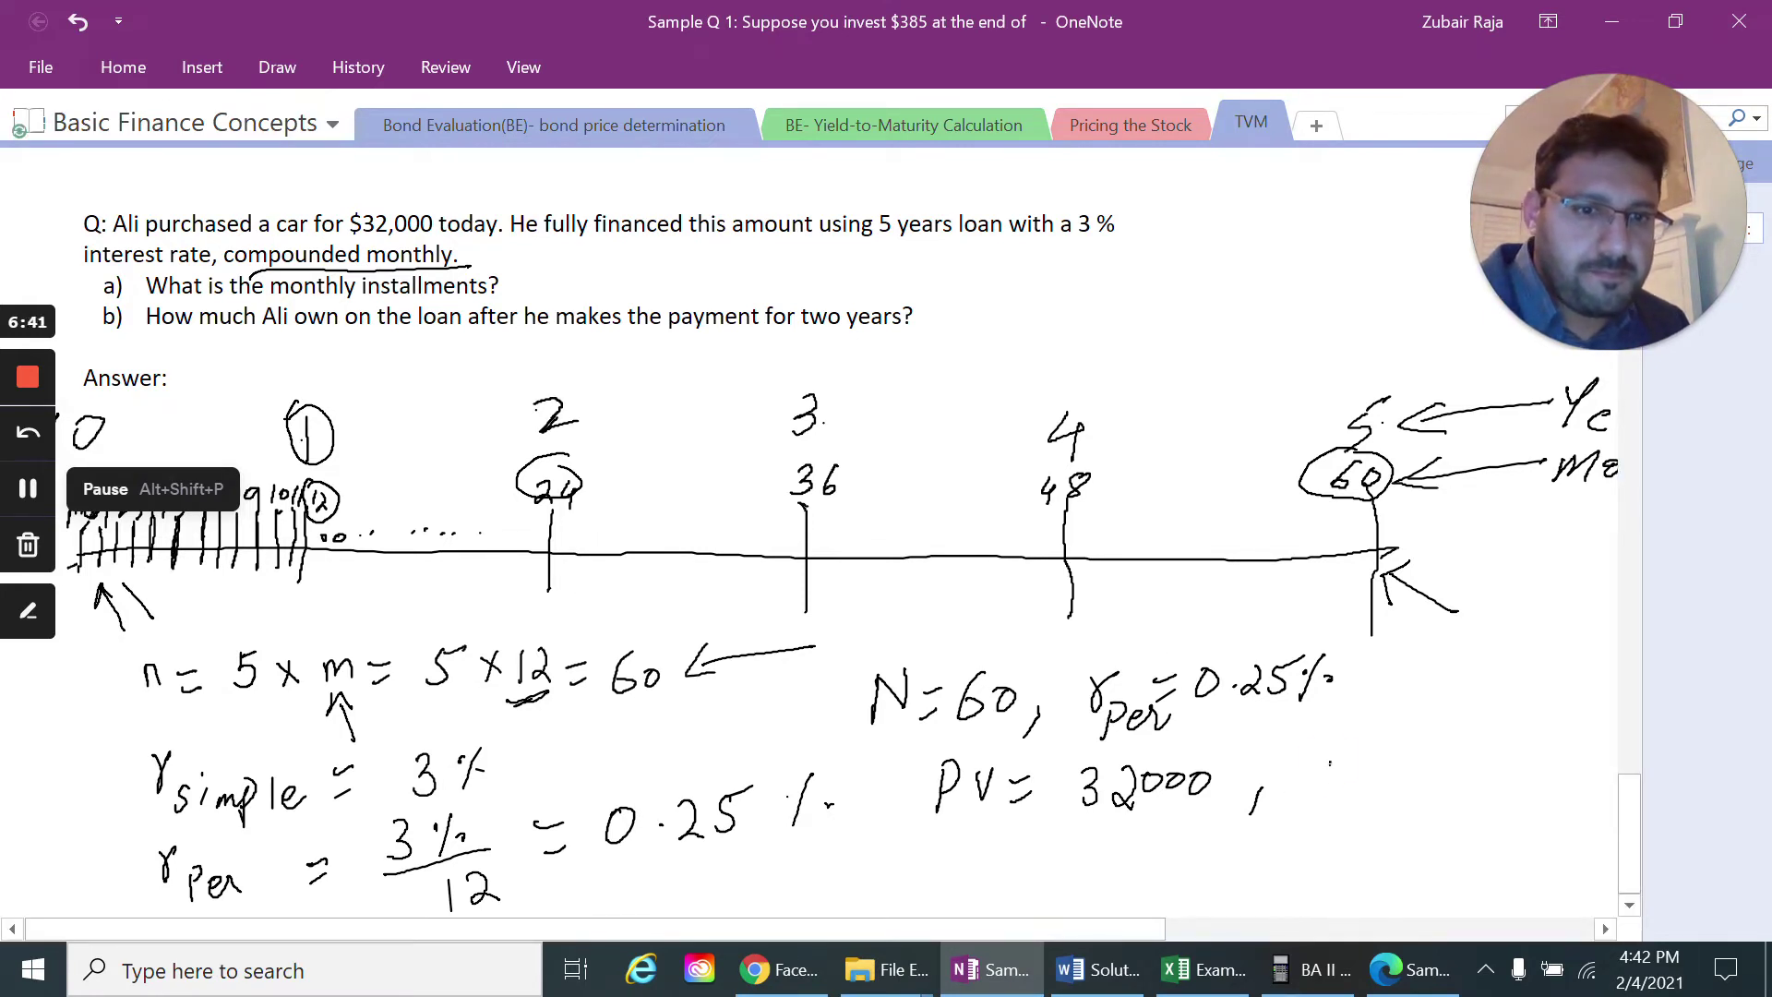
Handwrite FV = 0 beside the PV value and PMT = ? below it
{"action": "mouse_move", "coordinate": [1329, 750]}
{"action": "left_mouse_down"}
{"action": "mouse_move", "coordinate": [1330, 787]}
{"action": "mouse_move", "coordinate": [1357, 746]}
{"action": "mouse_move", "coordinate": [1350, 766]}
{"action": "mouse_move", "coordinate": [1410, 767]}
{"action": "left_mouse_up"}
{"action": "left_click_drag", "start_coordinate": [1392, 785], "coordinate": [1456, 758]}
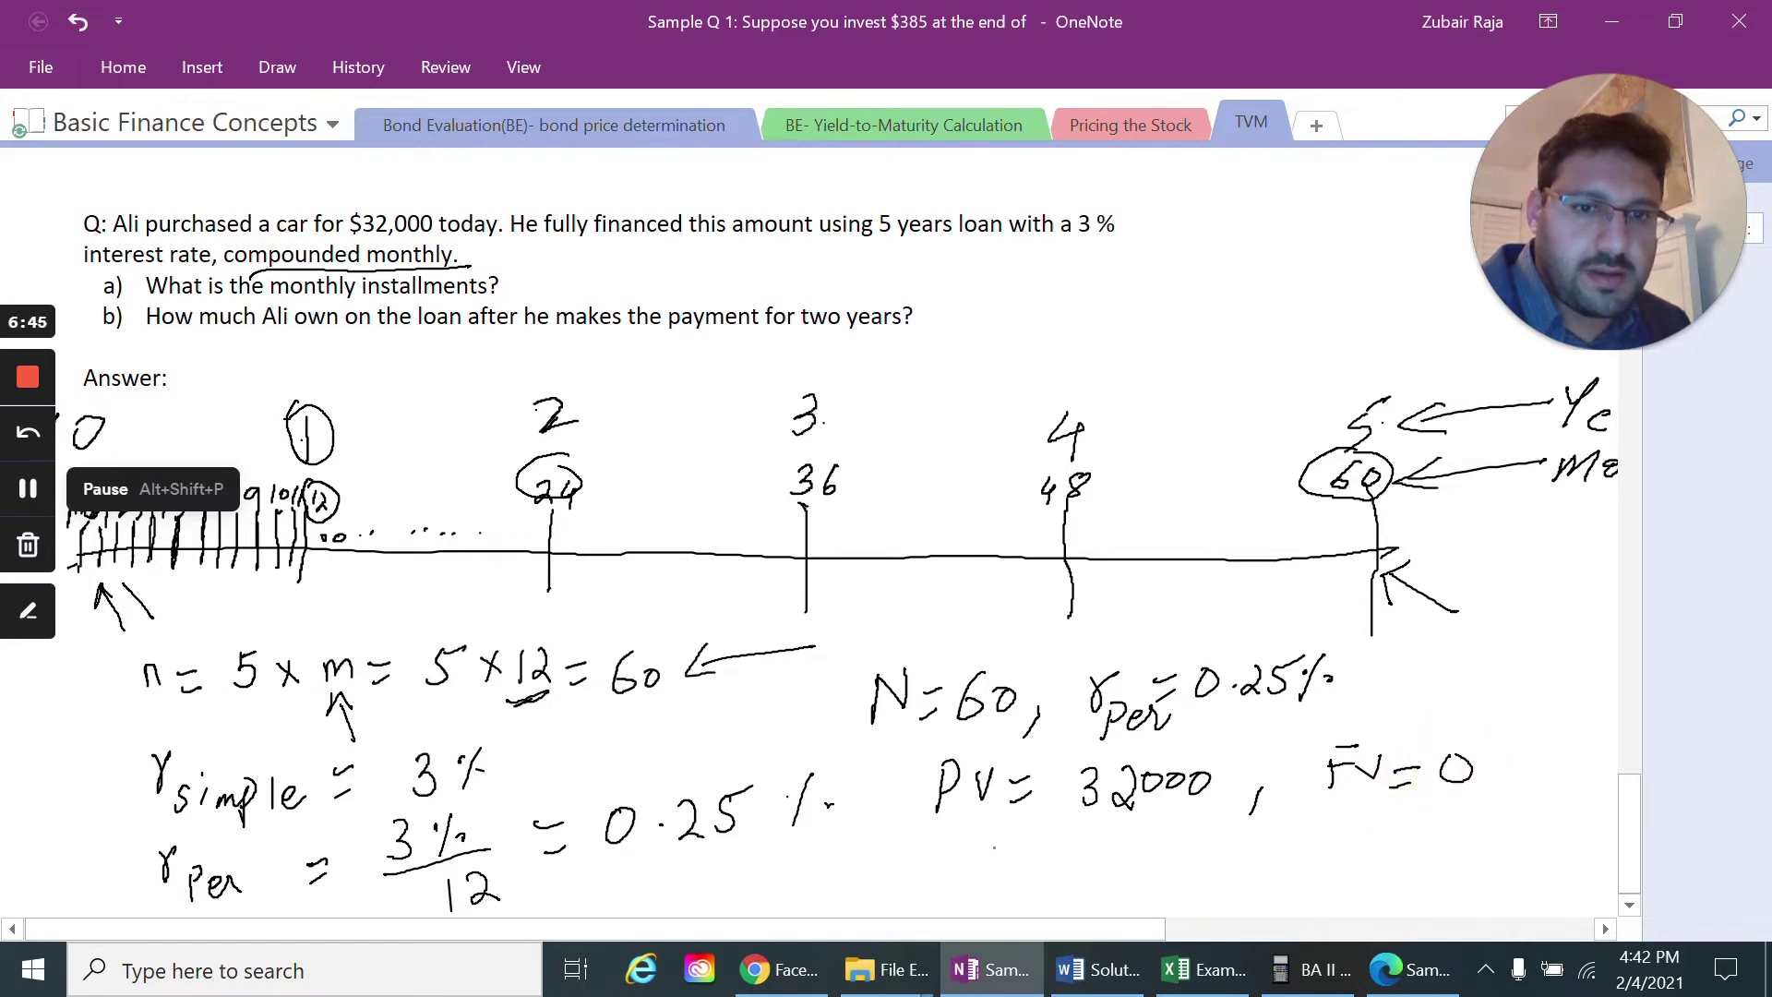
{"action": "mouse_move", "coordinate": [981, 847]}
{"action": "left_mouse_down"}
{"action": "mouse_move", "coordinate": [982, 885]}
{"action": "mouse_move", "coordinate": [986, 864]}
{"action": "left_mouse_up"}
{"action": "mouse_move", "coordinate": [1016, 855]}
{"action": "left_mouse_down"}
{"action": "mouse_move", "coordinate": [1016, 881]}
{"action": "mouse_move", "coordinate": [1053, 880]}
{"action": "mouse_move", "coordinate": [1097, 839]}
{"action": "mouse_move", "coordinate": [1088, 885]}
{"action": "left_mouse_up"}
{"action": "mouse_move", "coordinate": [1204, 836]}
{"action": "left_mouse_down"}
{"action": "mouse_move", "coordinate": [1222, 848]}
{"action": "mouse_move", "coordinate": [1215, 873]}
{"action": "left_mouse_up"}
{"action": "left_click", "coordinate": [1217, 889]}
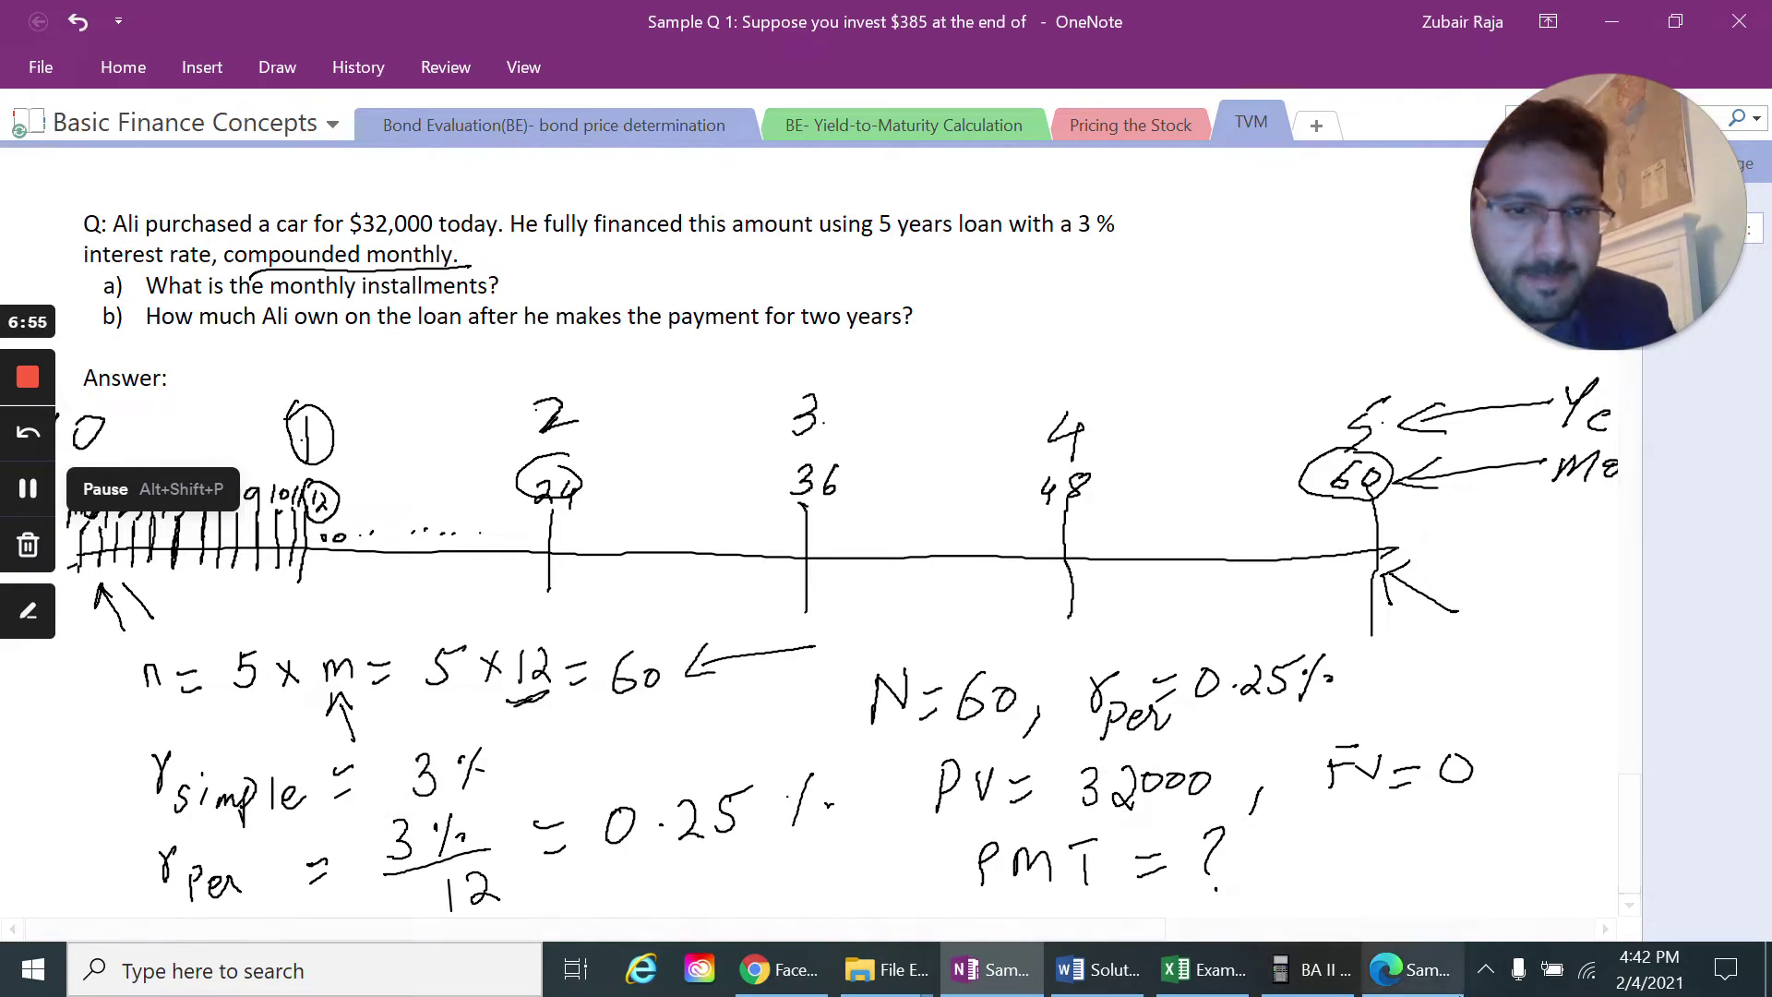
Switch to the BA II PLUS calculator, move its window toward the middle of the notes, and turn the calculator on
{"action": "left_click", "coordinate": [1322, 969]}
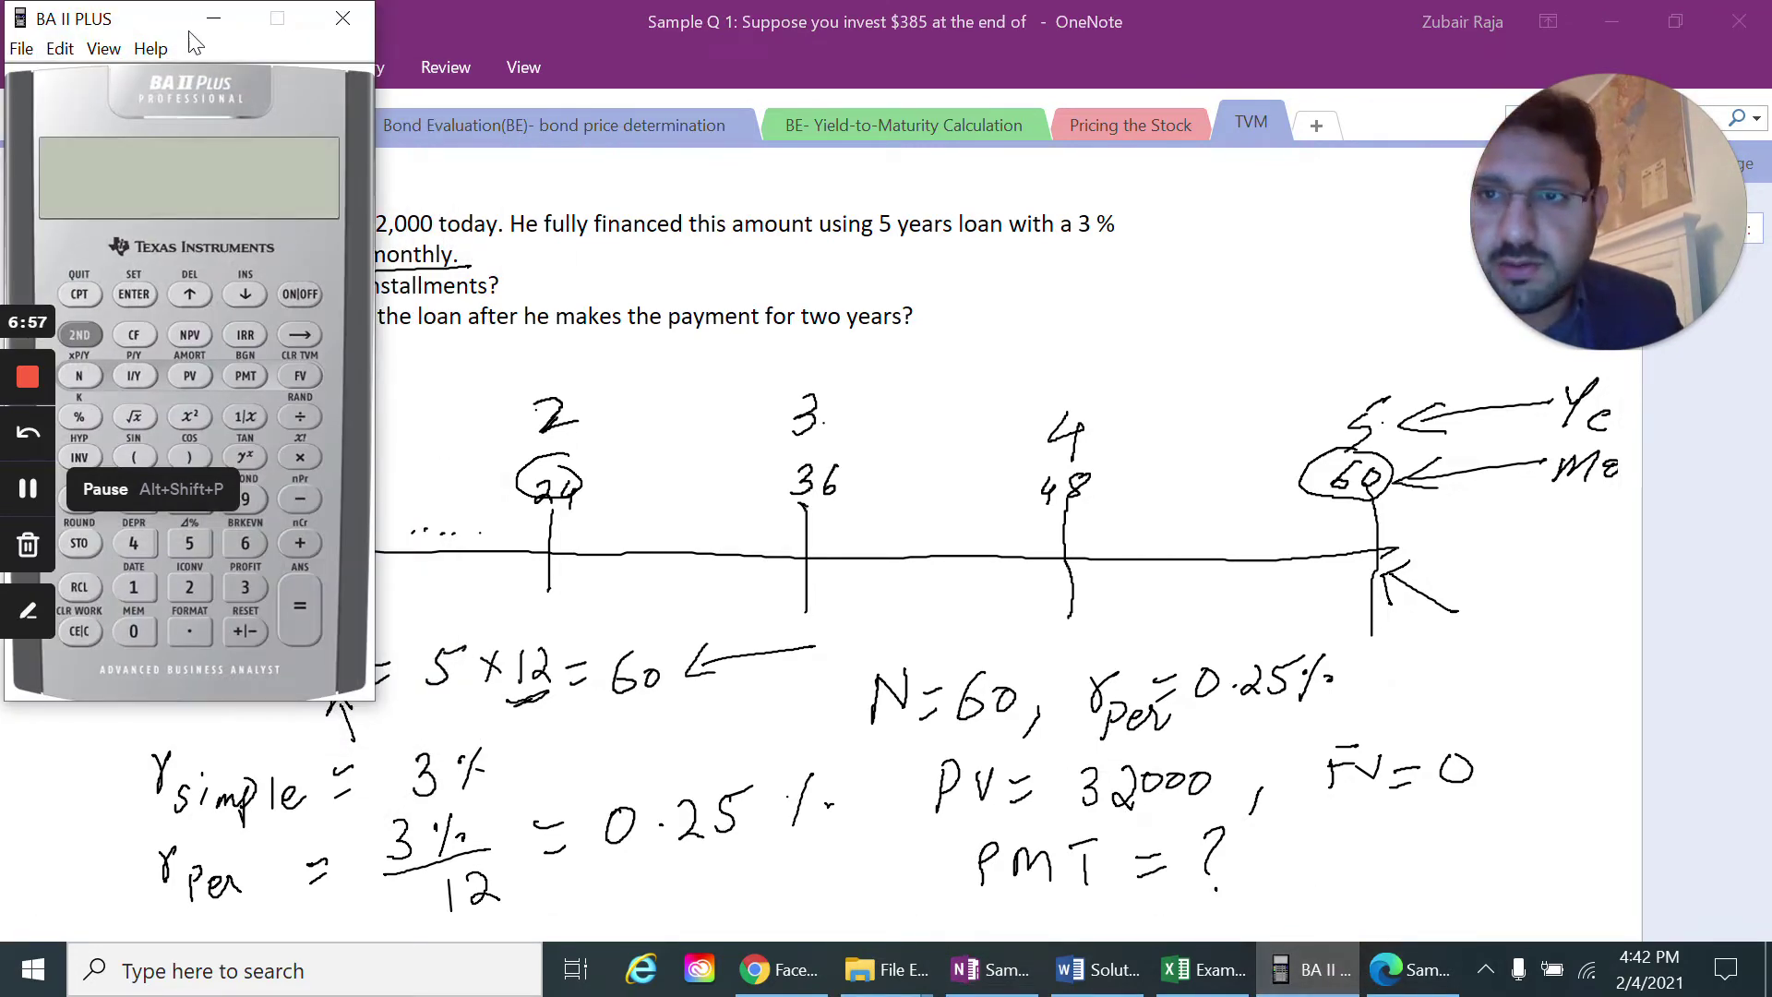
{"action": "left_click_drag", "start_coordinate": [137, 19], "coordinate": [565, 41]}
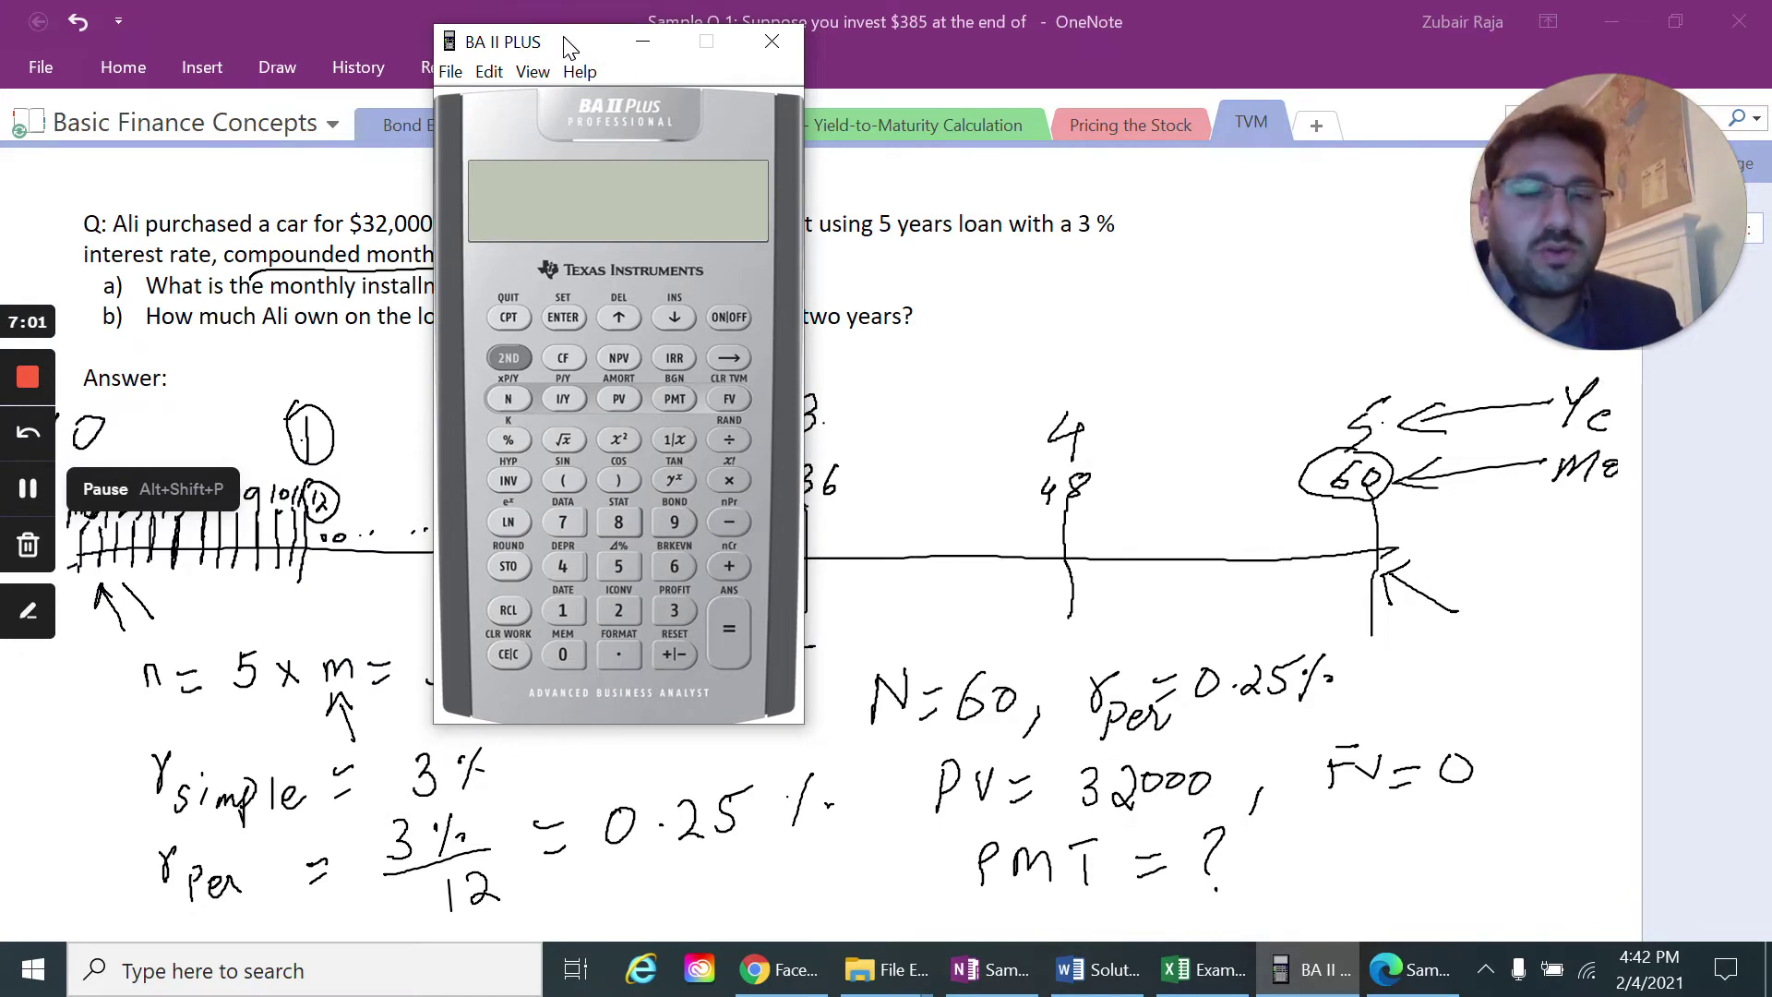
{"action": "left_click", "coordinate": [727, 318]}
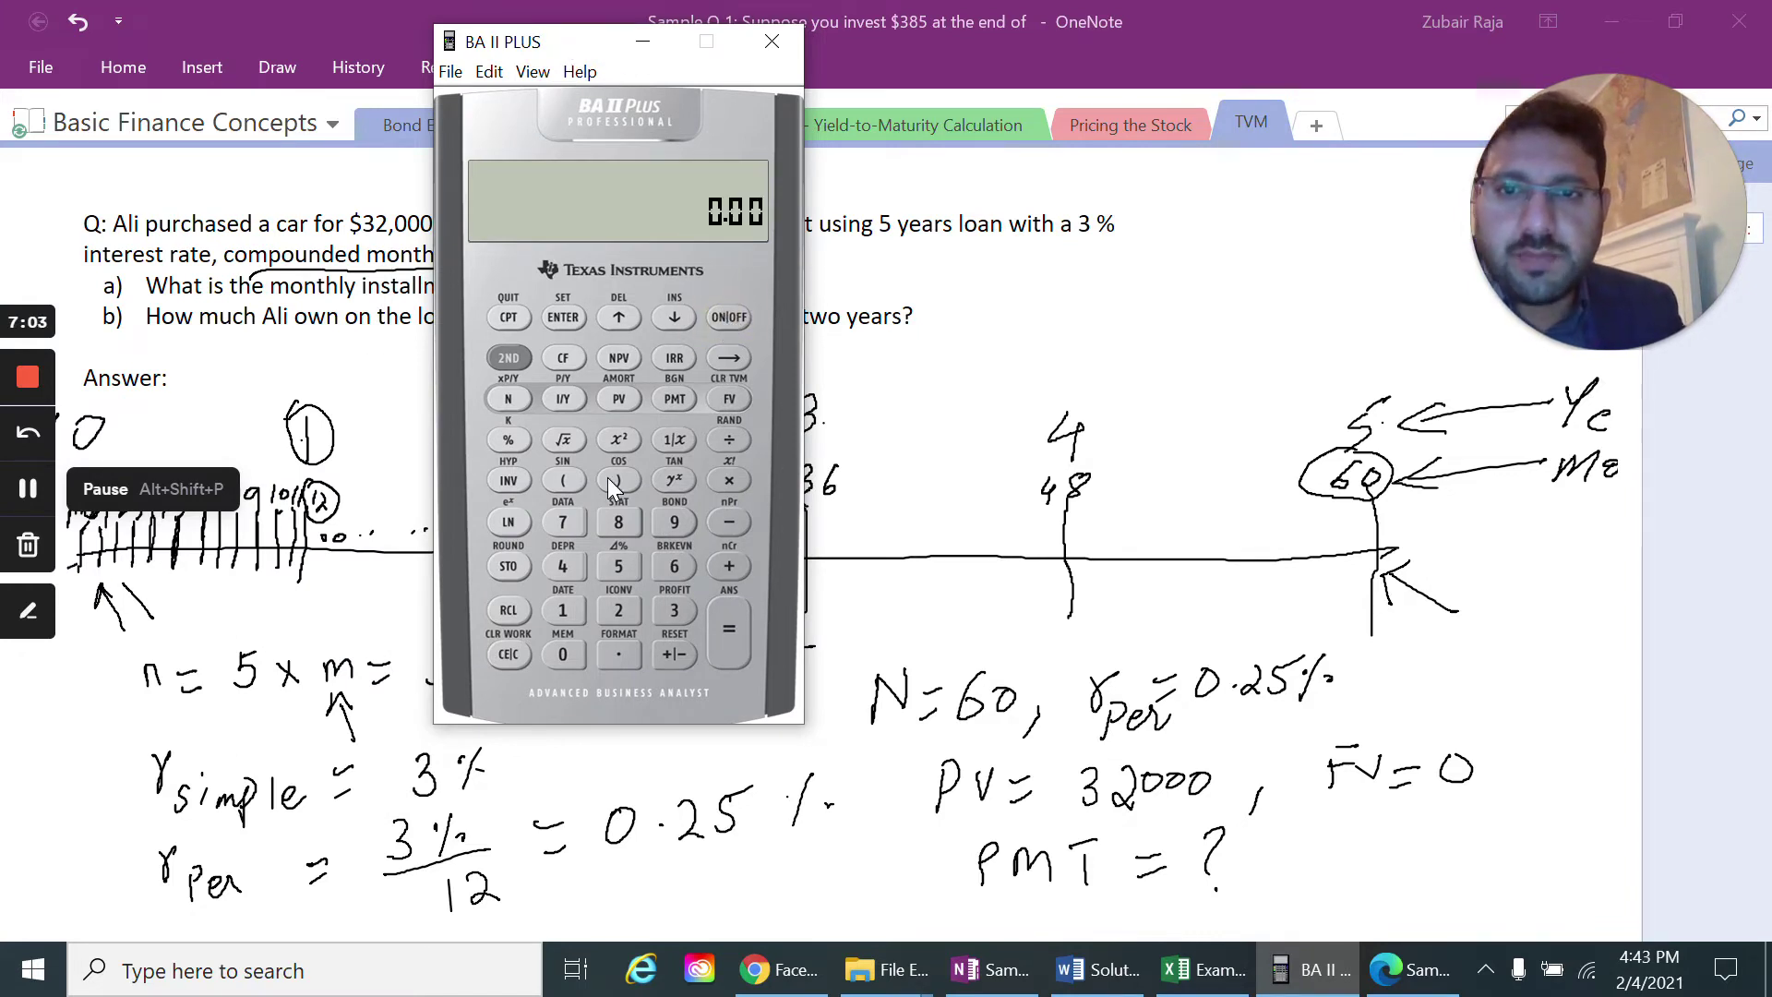
Store 60 as the number of periods N in the calculator
{"action": "left_click", "coordinate": [685, 572]}
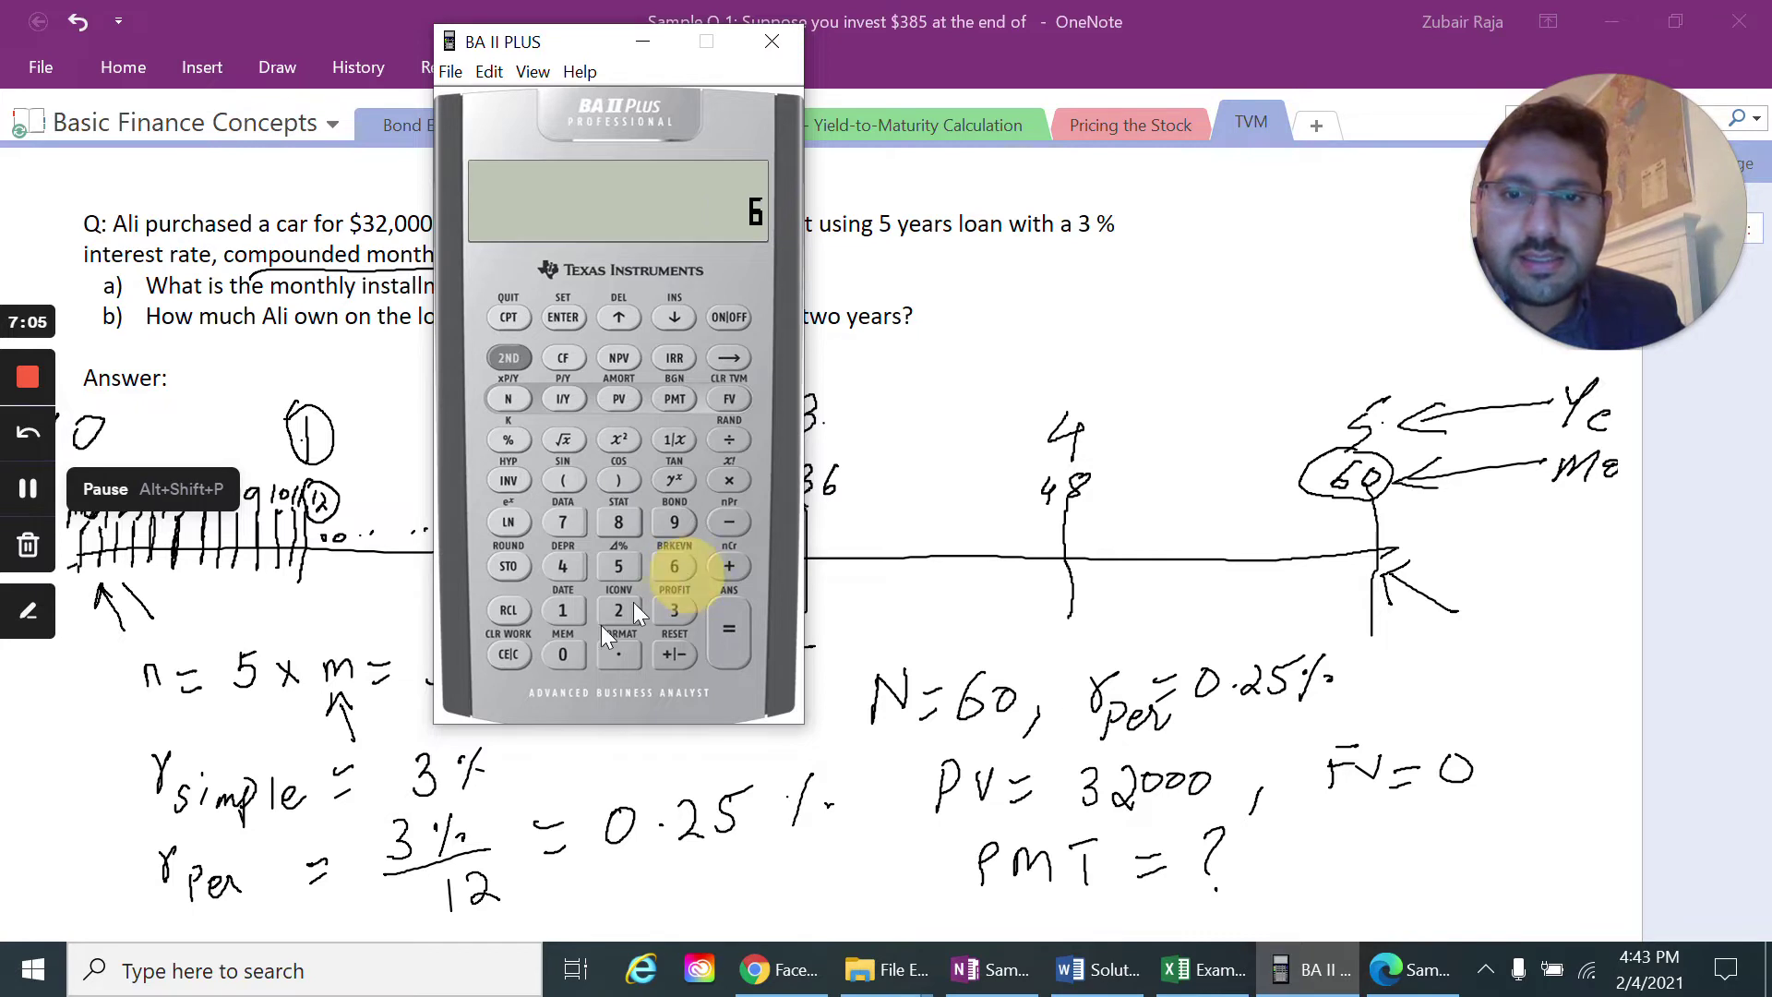
{"action": "left_click", "coordinate": [562, 655]}
{"action": "left_click", "coordinate": [510, 401]}
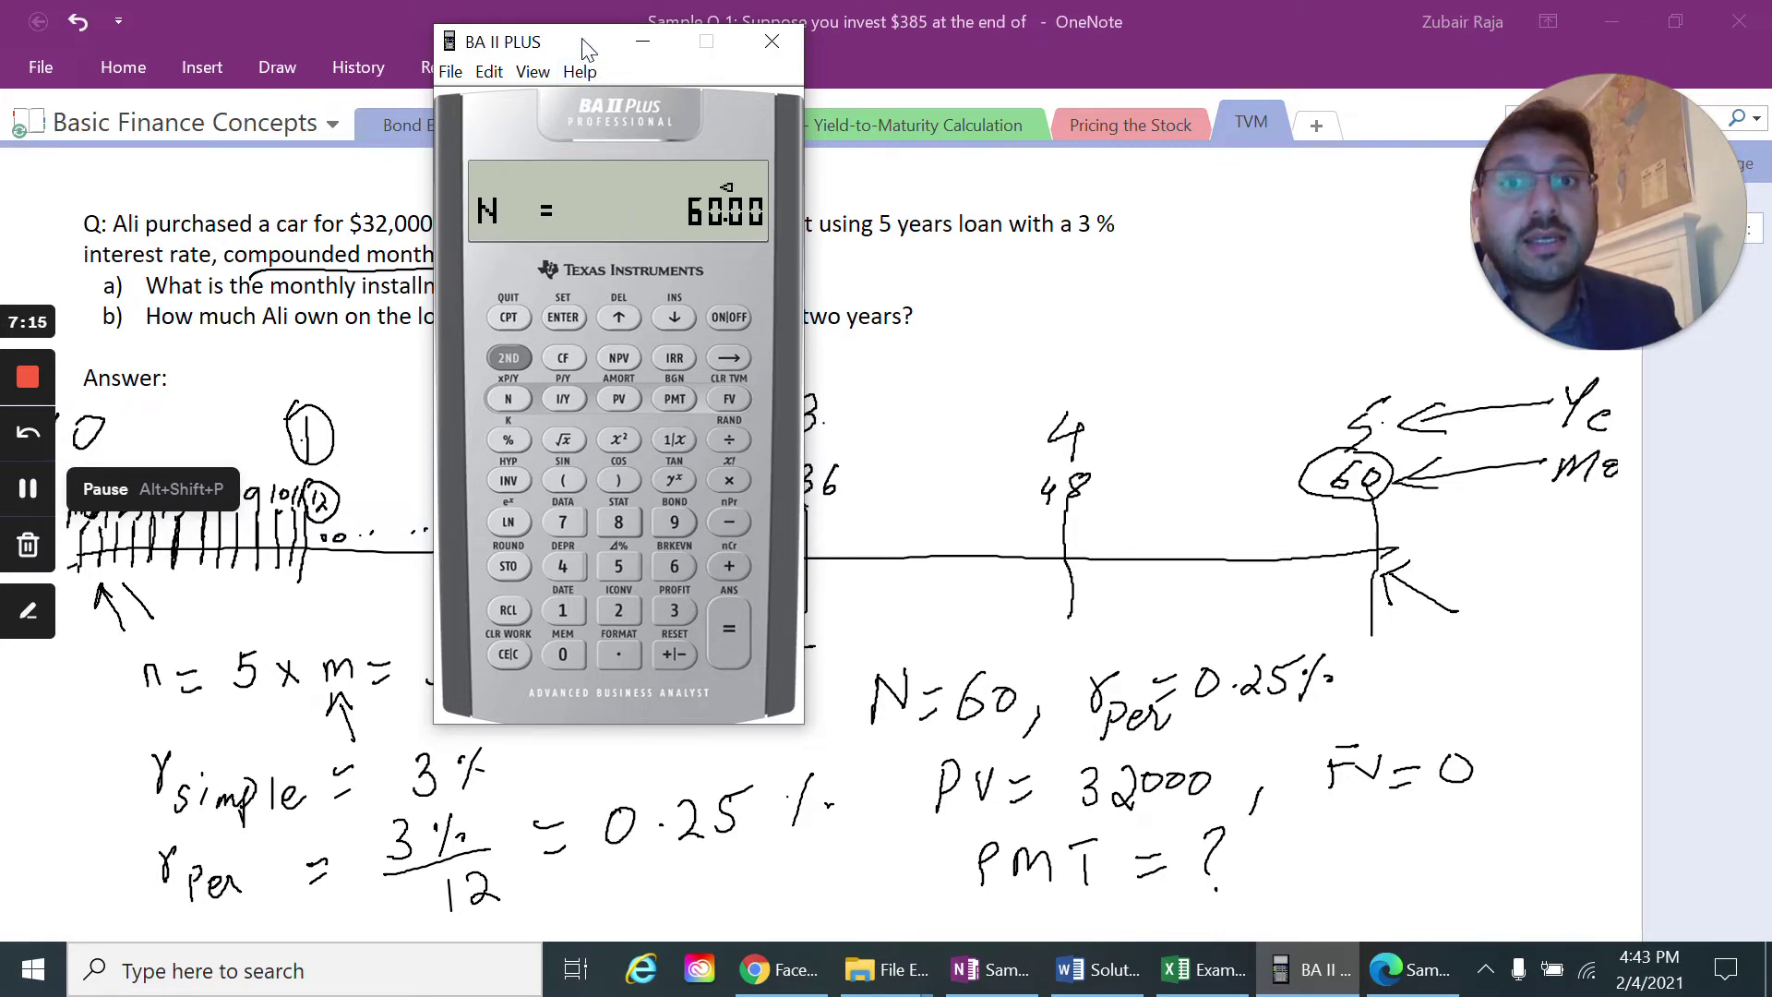
Move the calculator window off the n and periodic rate workings so these notes can be read beside it
{"action": "left_click_drag", "start_coordinate": [581, 46], "coordinate": [1301, 18]}
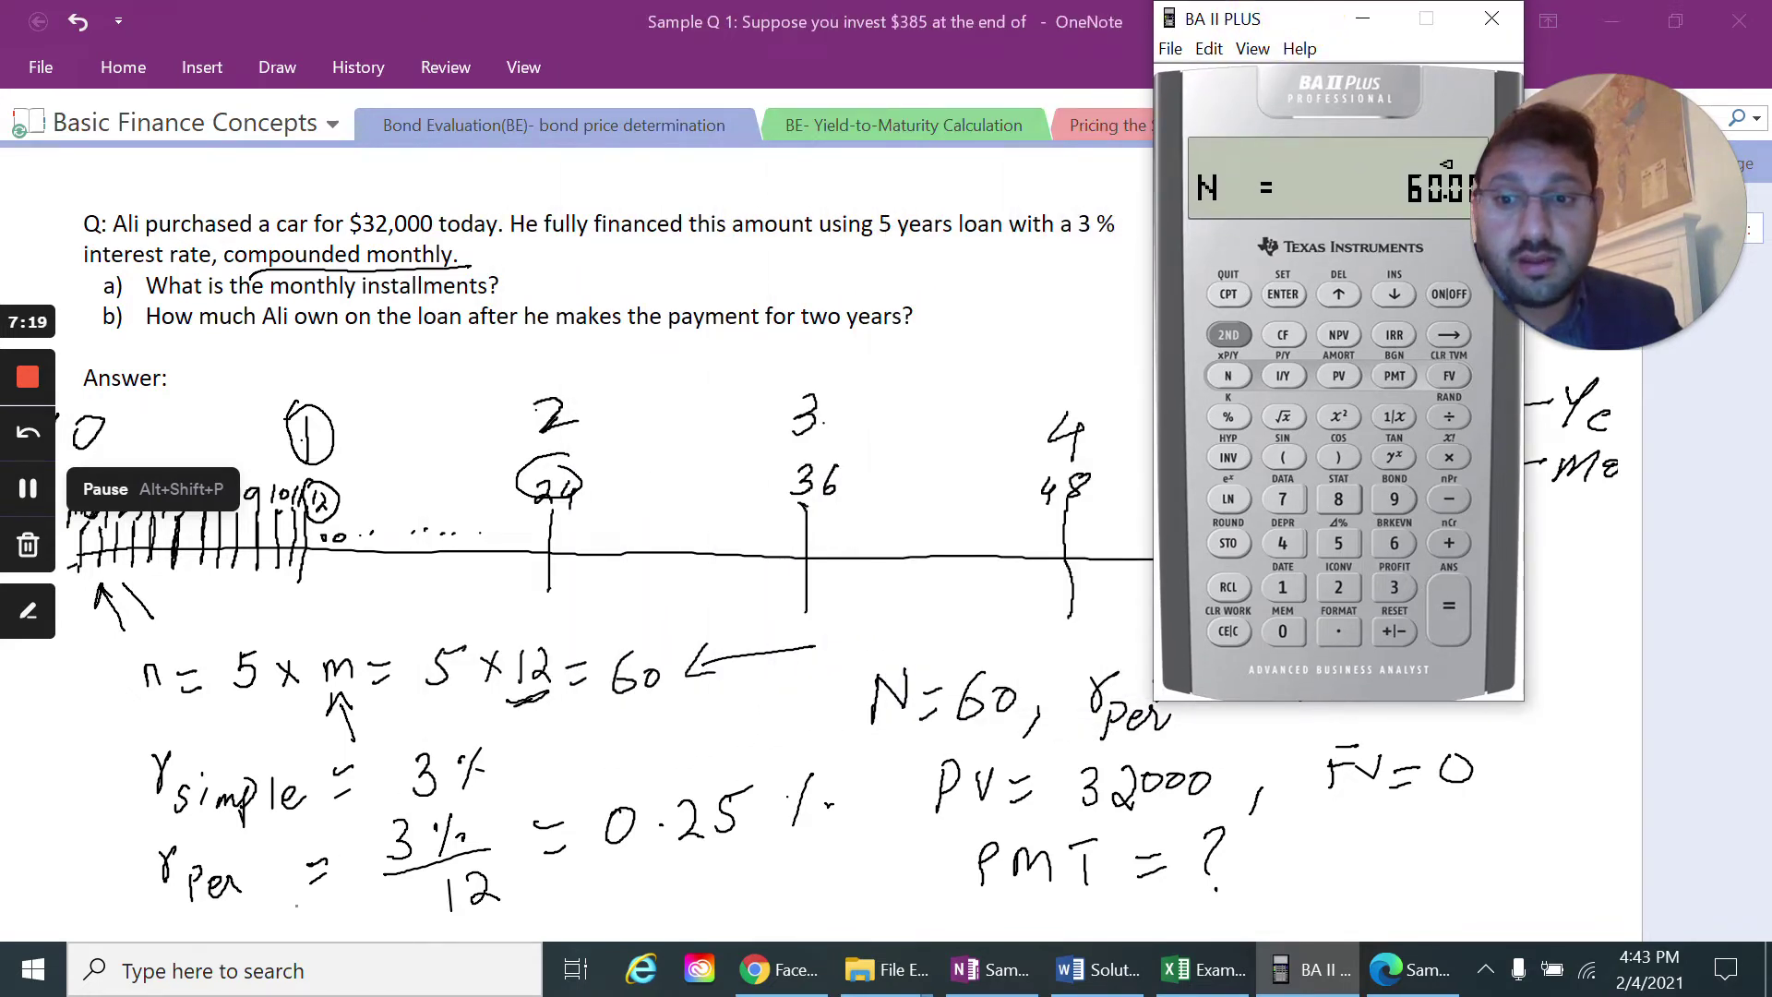
{"action": "left_click", "coordinate": [277, 900]}
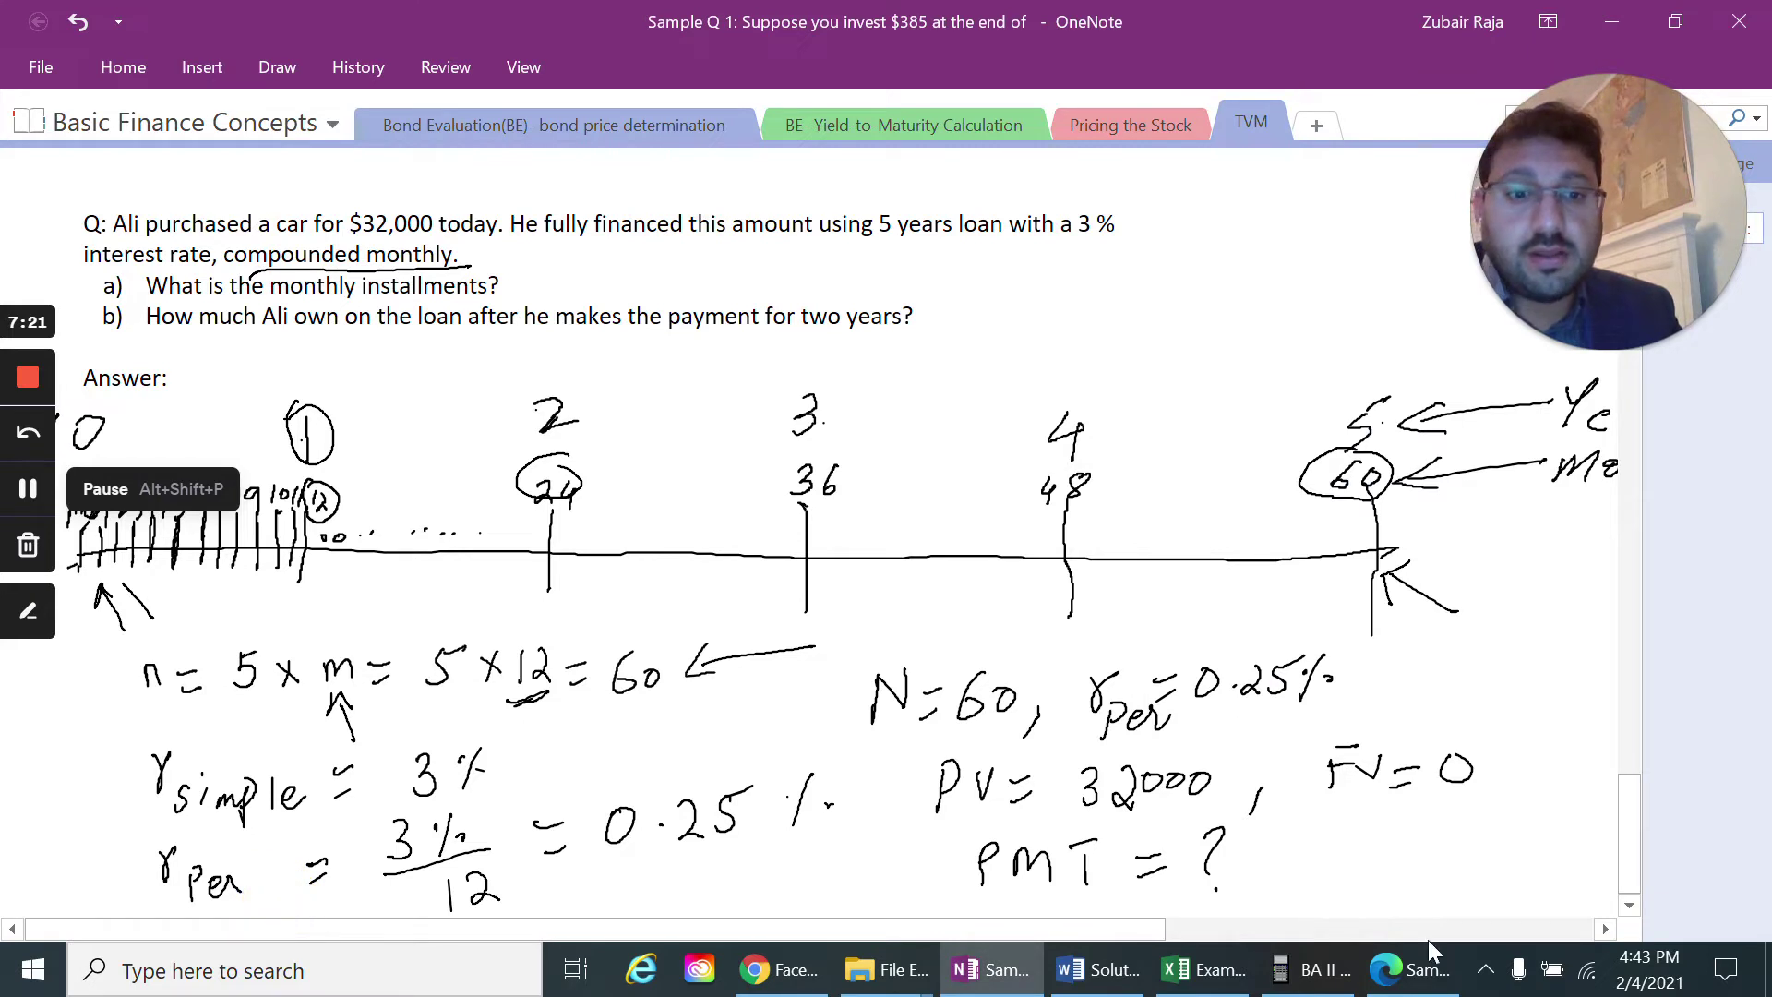
{"action": "left_click", "coordinate": [1311, 971]}
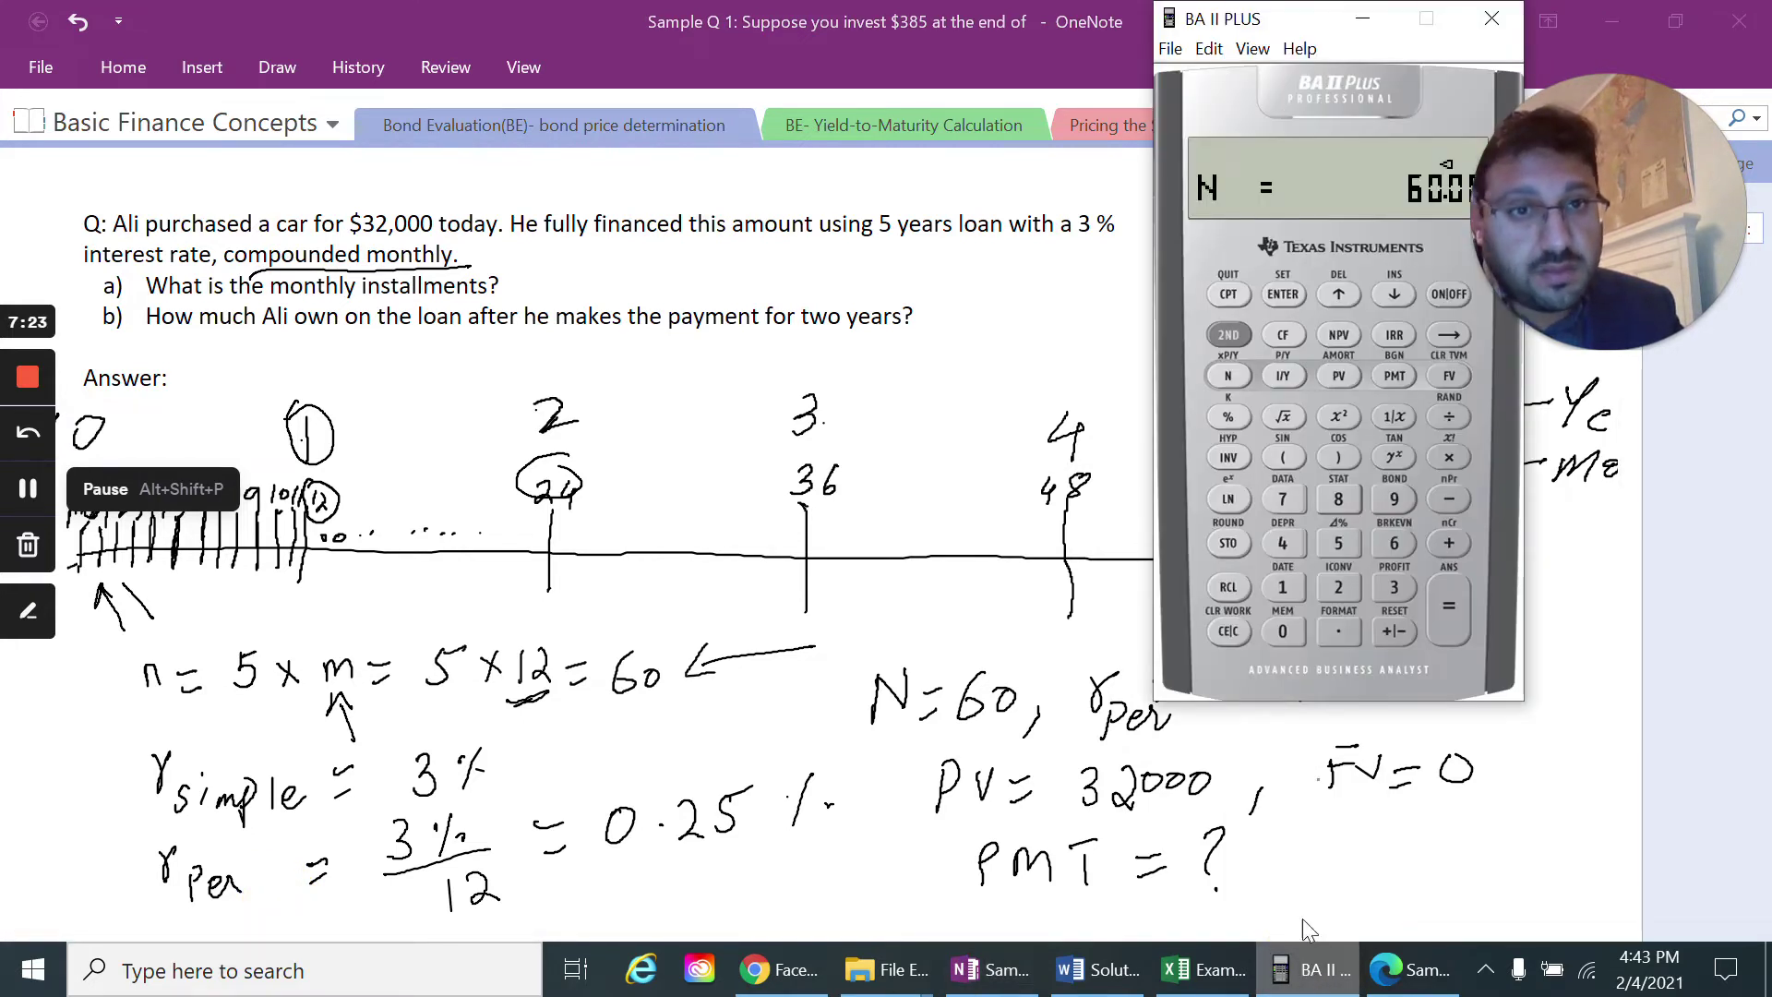
{"action": "left_click_drag", "start_coordinate": [1299, 19], "coordinate": [1255, 19]}
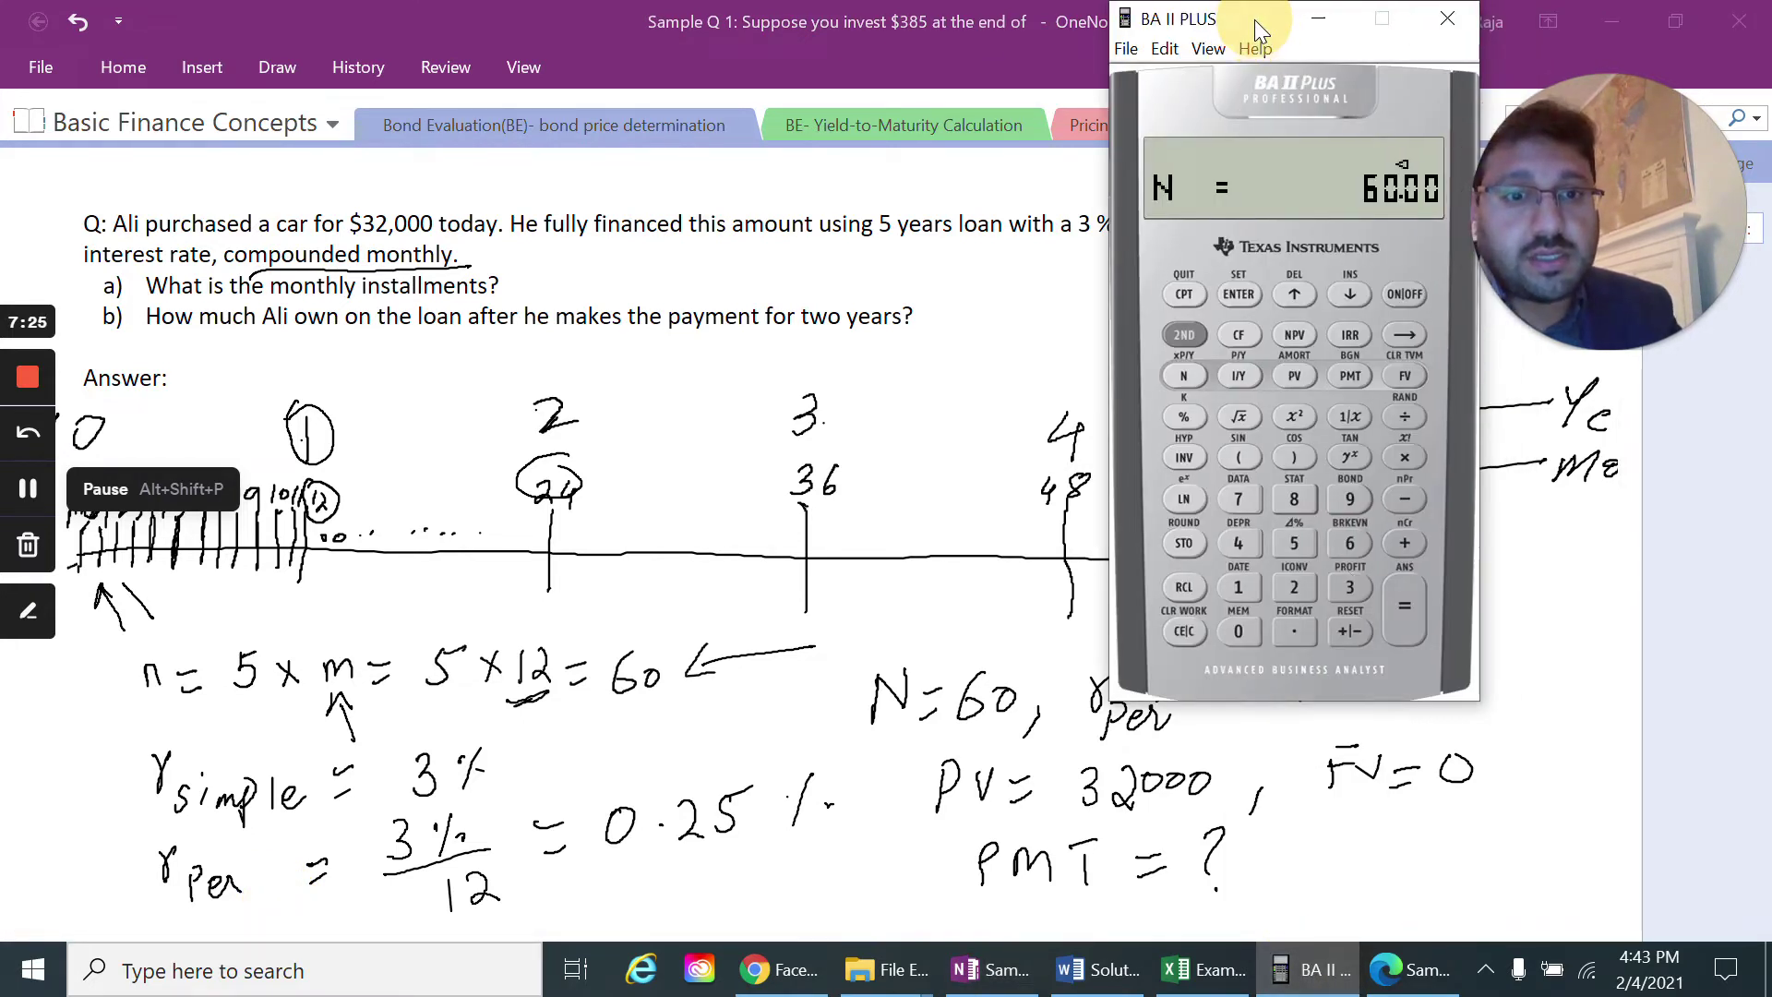
Store 0.25 as the periodic interest rate I/Y in the calculator
{"action": "left_click", "coordinate": [1294, 631]}
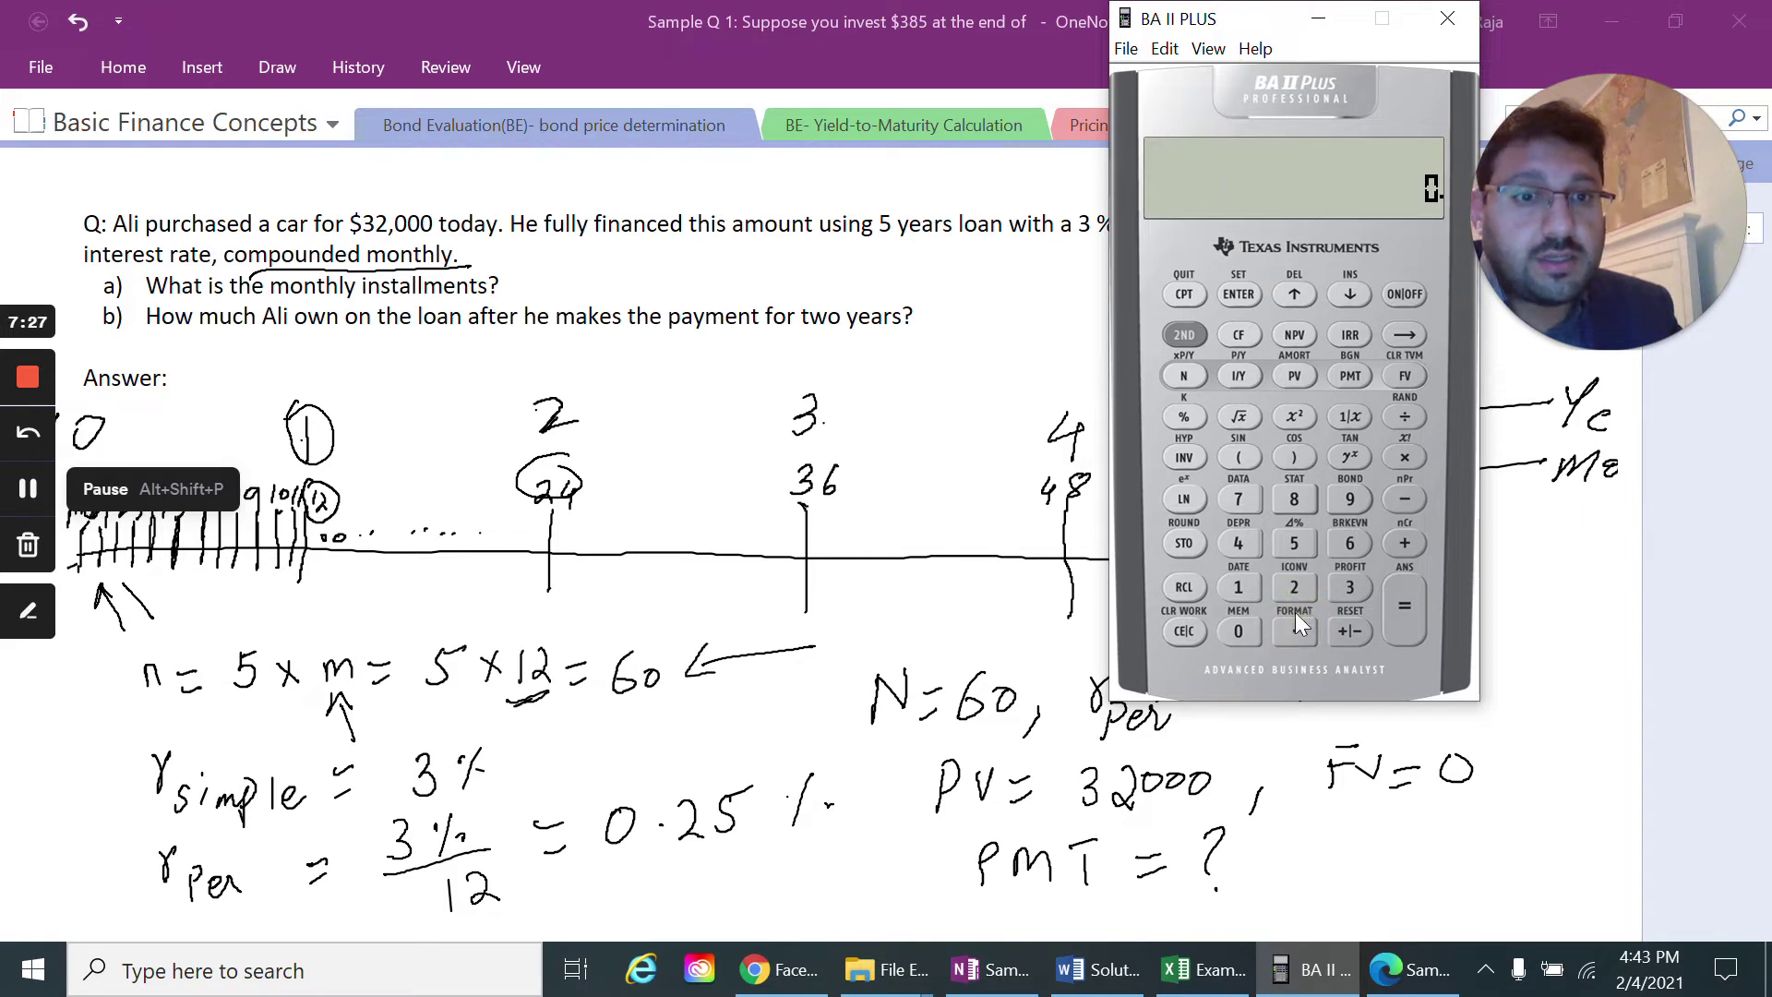
{"action": "left_click", "coordinate": [1295, 589]}
{"action": "left_click", "coordinate": [1294, 544]}
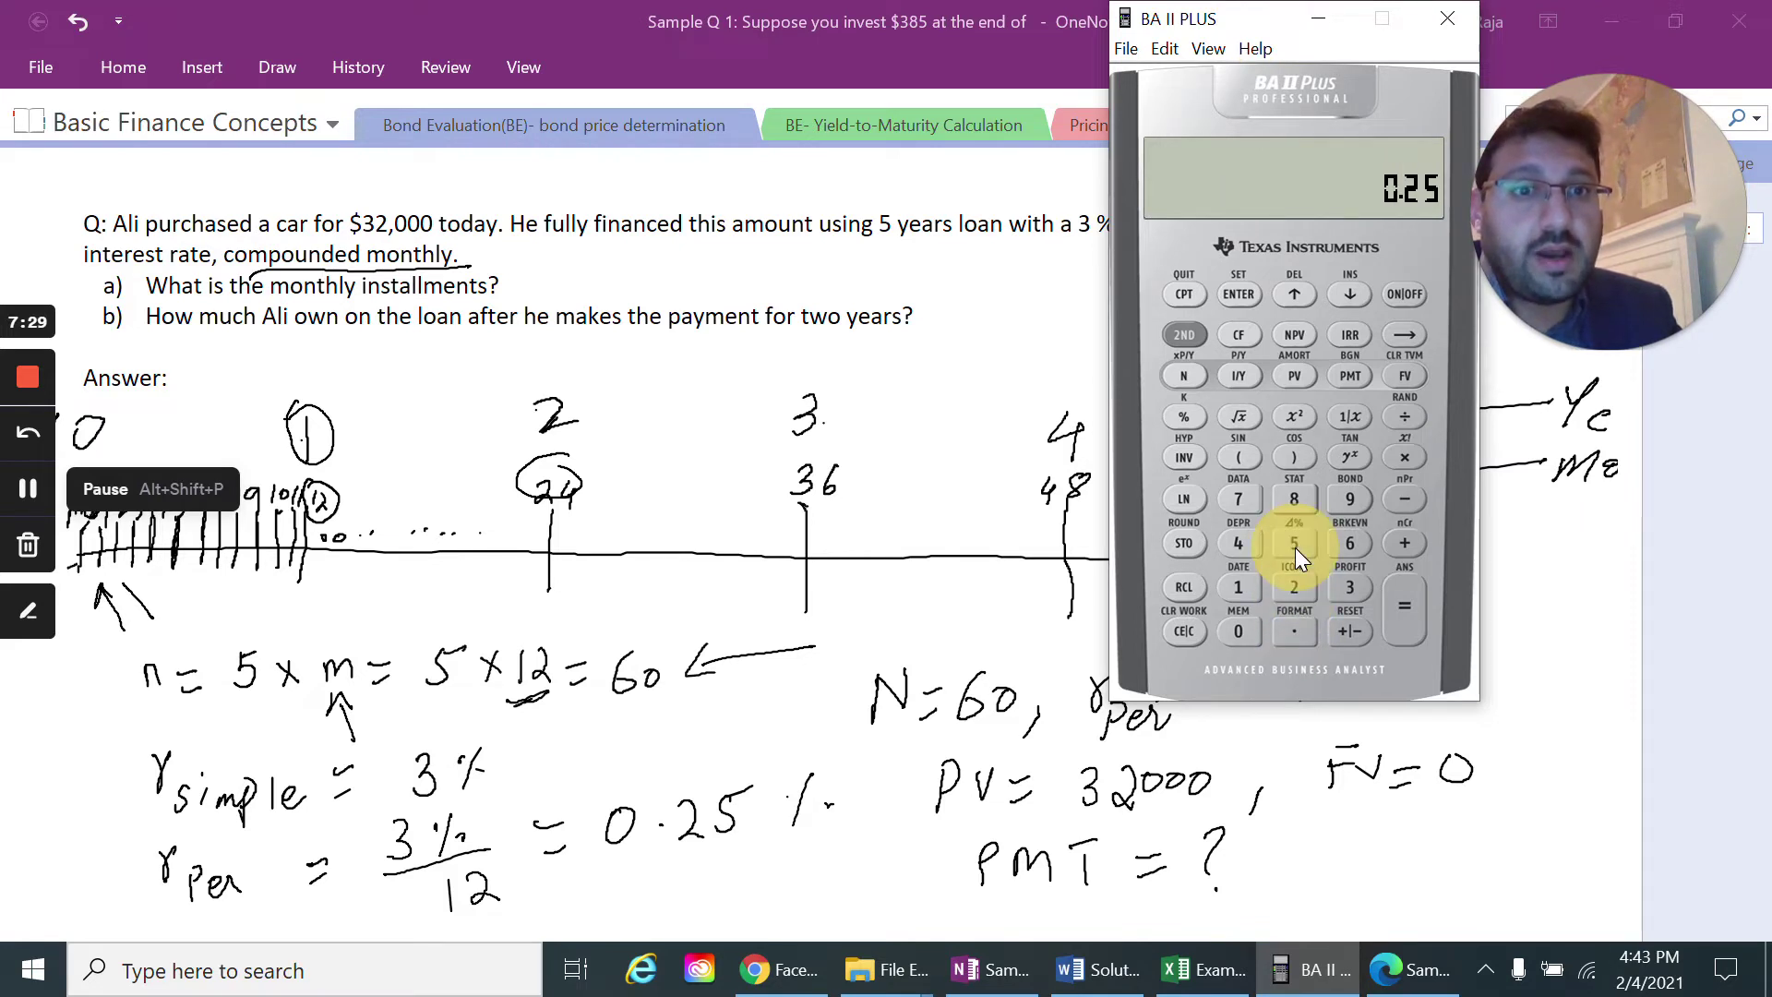
{"action": "left_click", "coordinate": [1243, 390]}
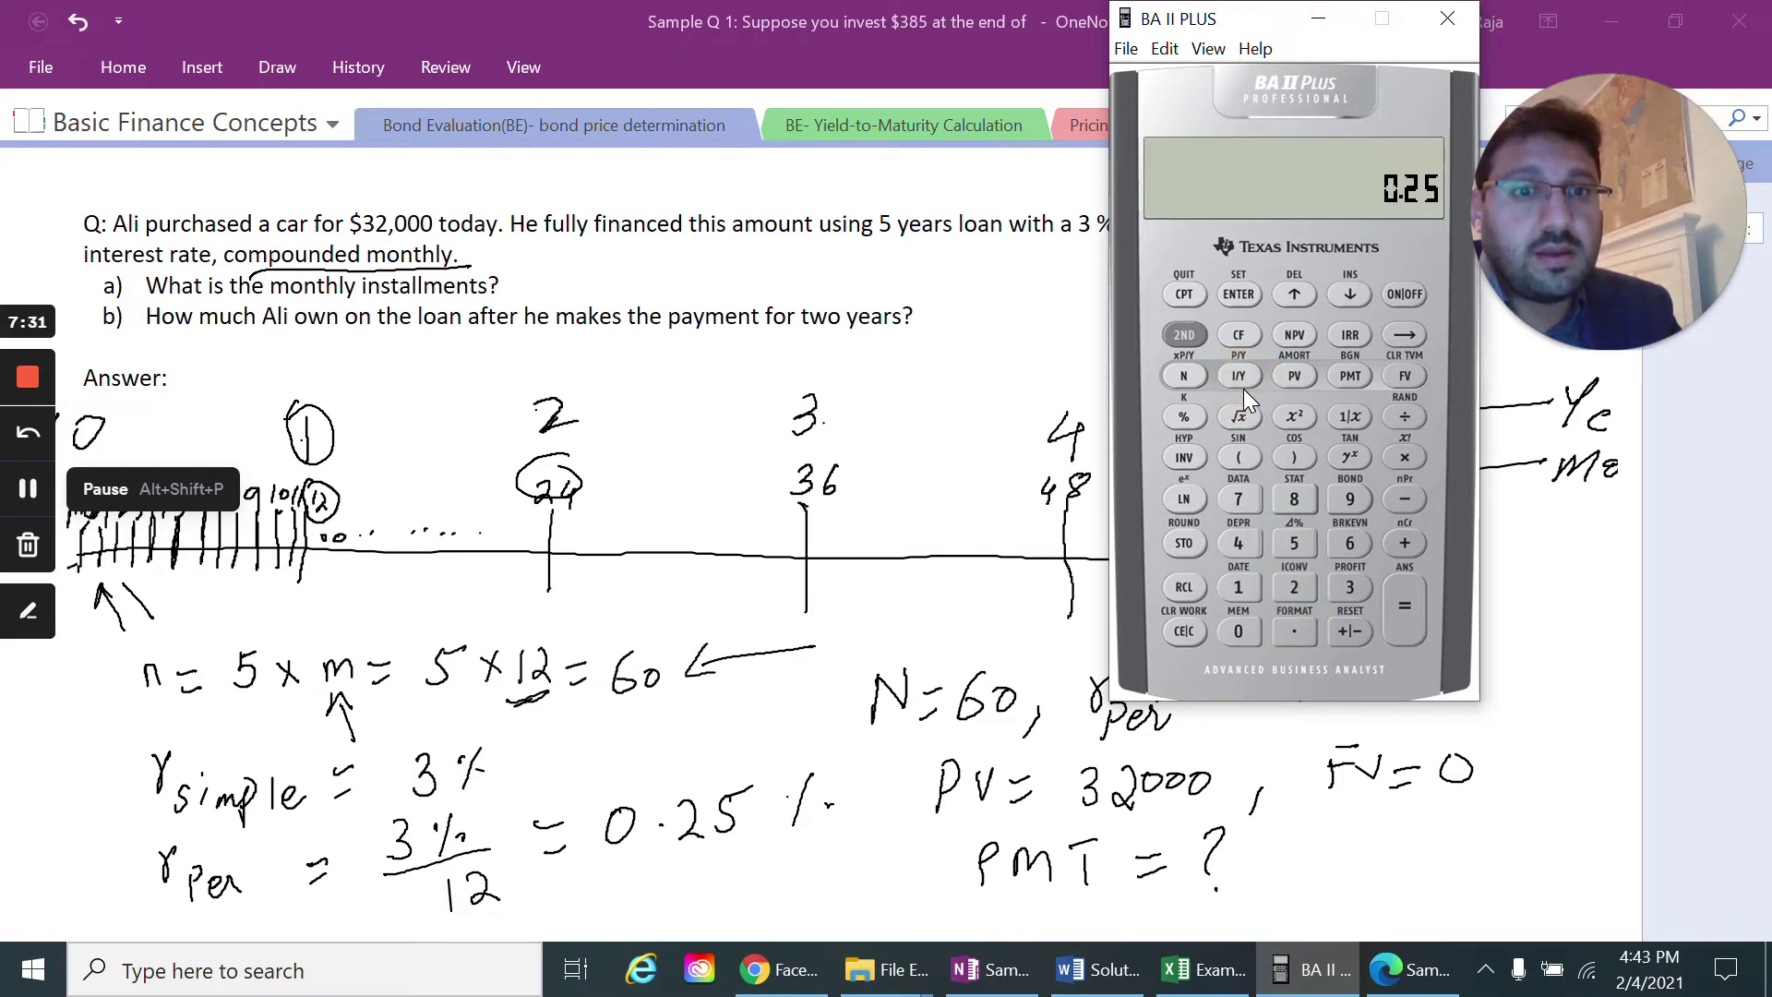
{"action": "left_click", "coordinate": [1244, 373]}
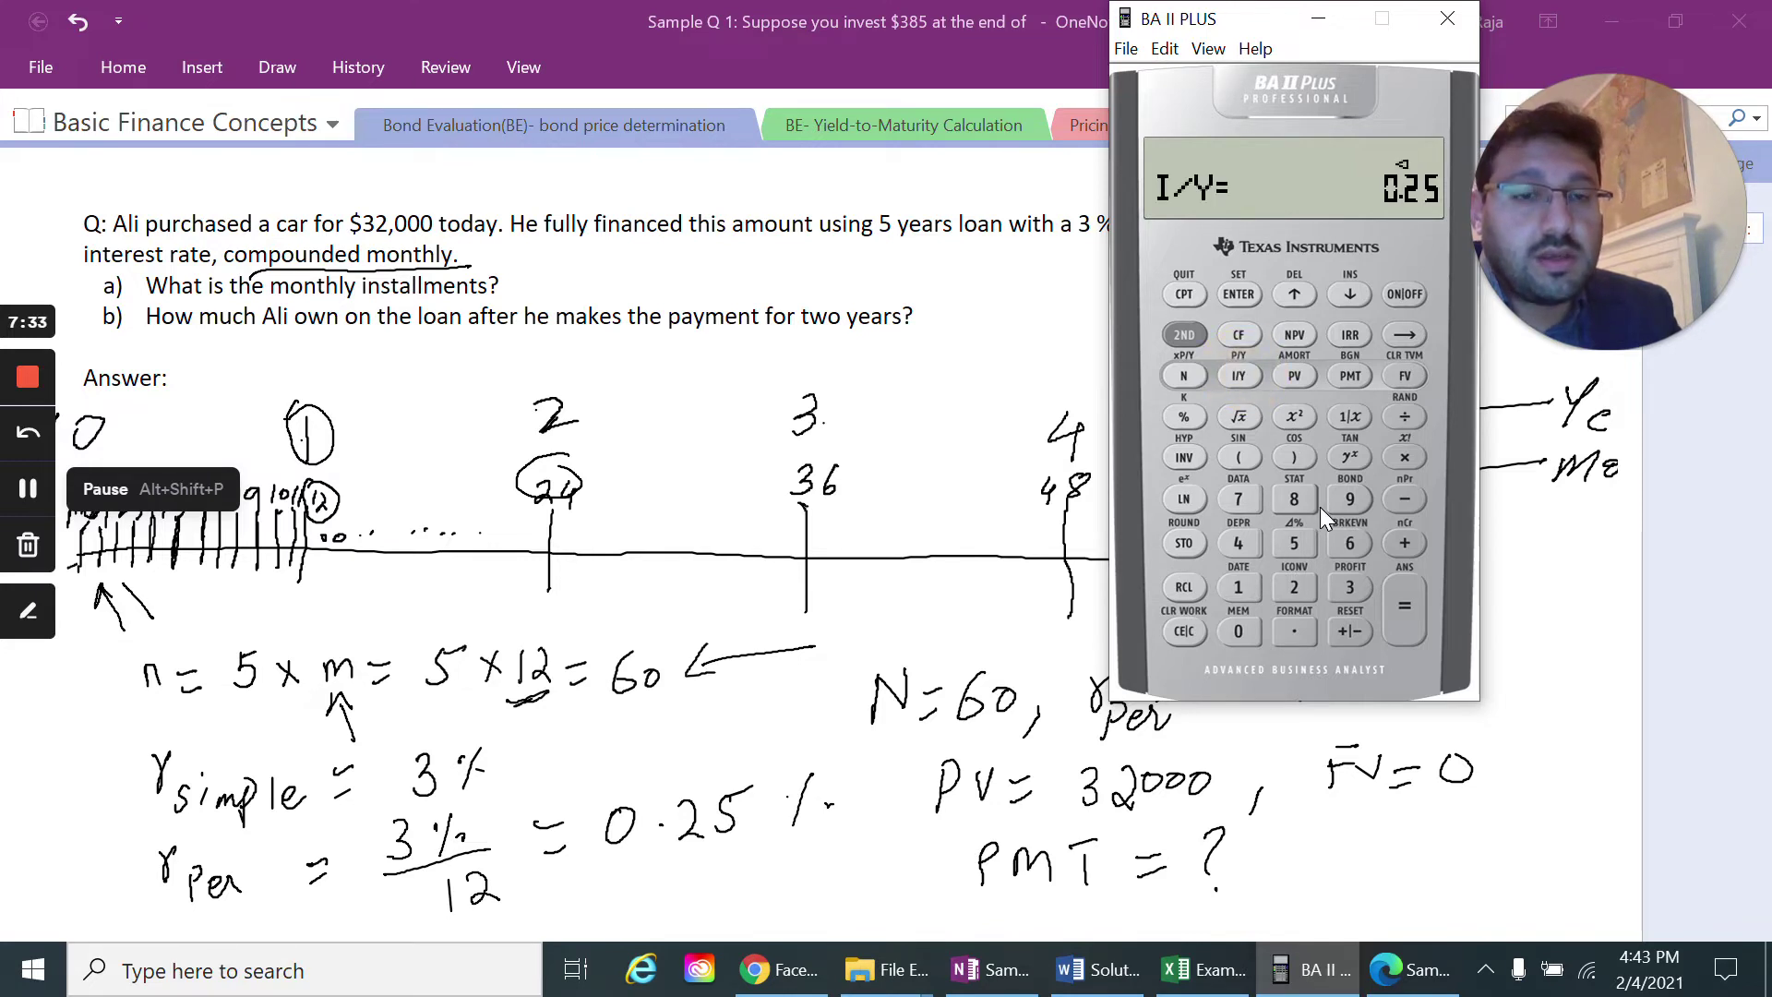
Store 32,000 as the present value PV in the calculator
{"action": "left_click", "coordinate": [1353, 584]}
{"action": "left_click", "coordinate": [1293, 586]}
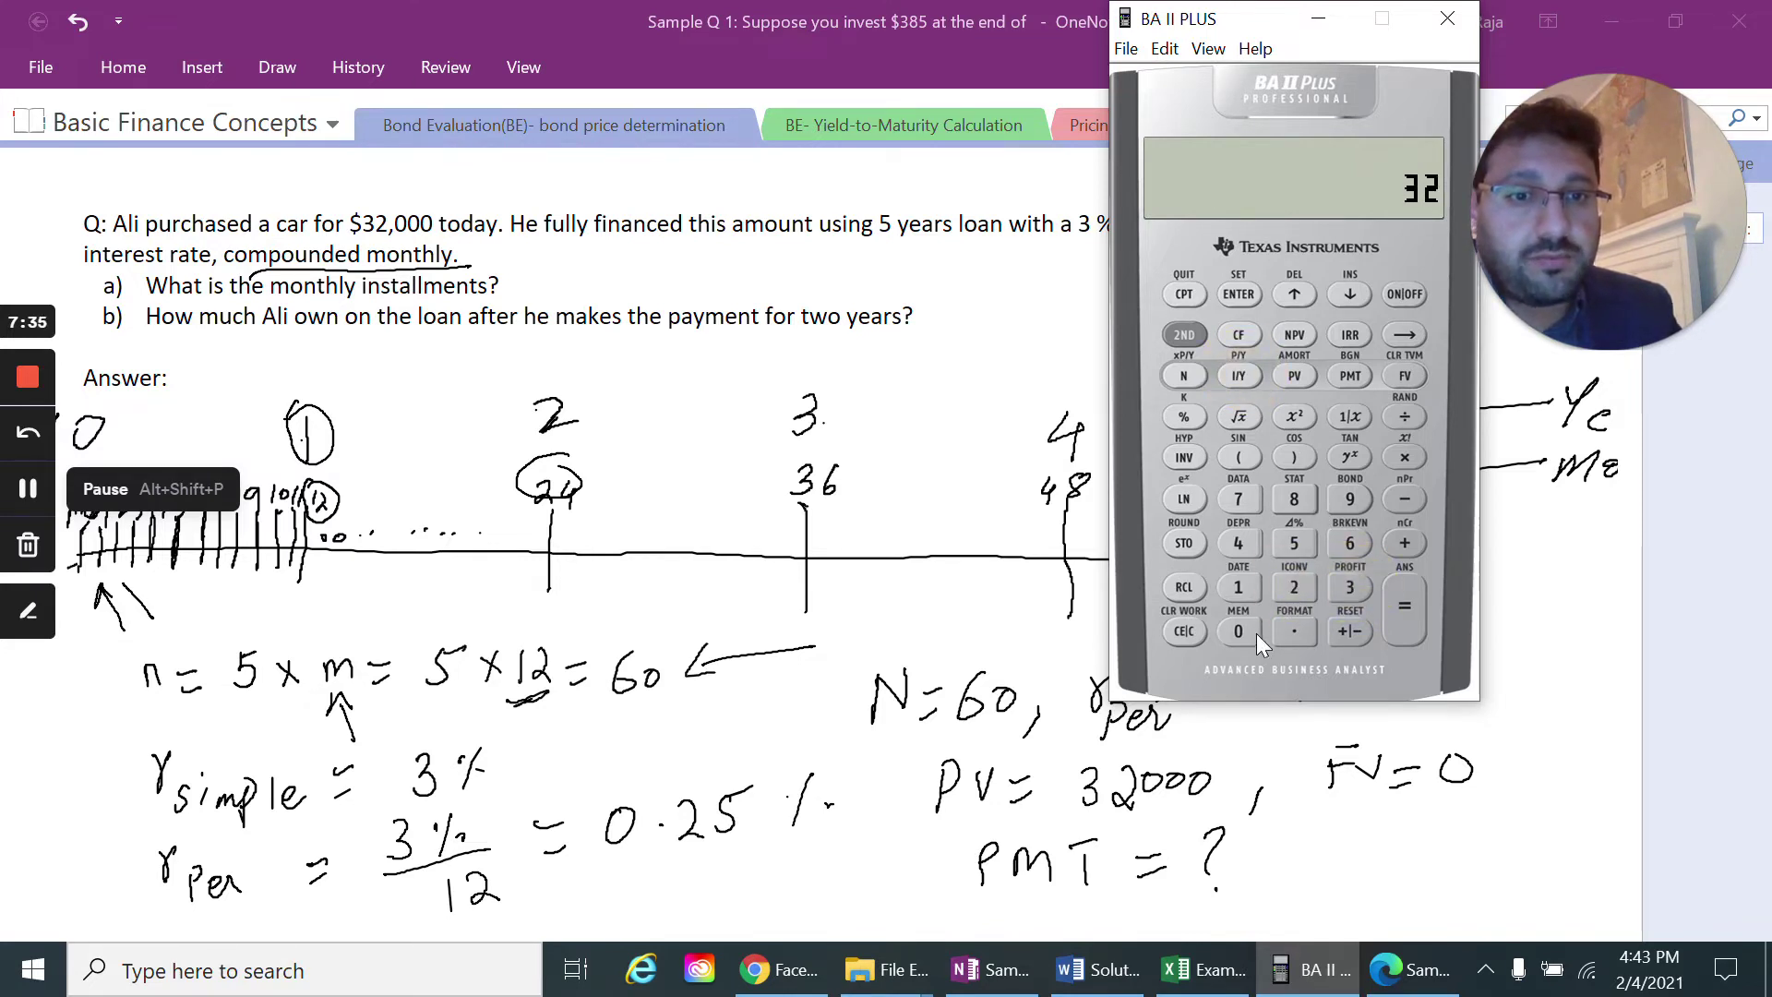
{"action": "left_click", "coordinate": [1253, 633]}
{"action": "left_click", "coordinate": [1253, 633]}
{"action": "left_click", "coordinate": [1253, 634]}
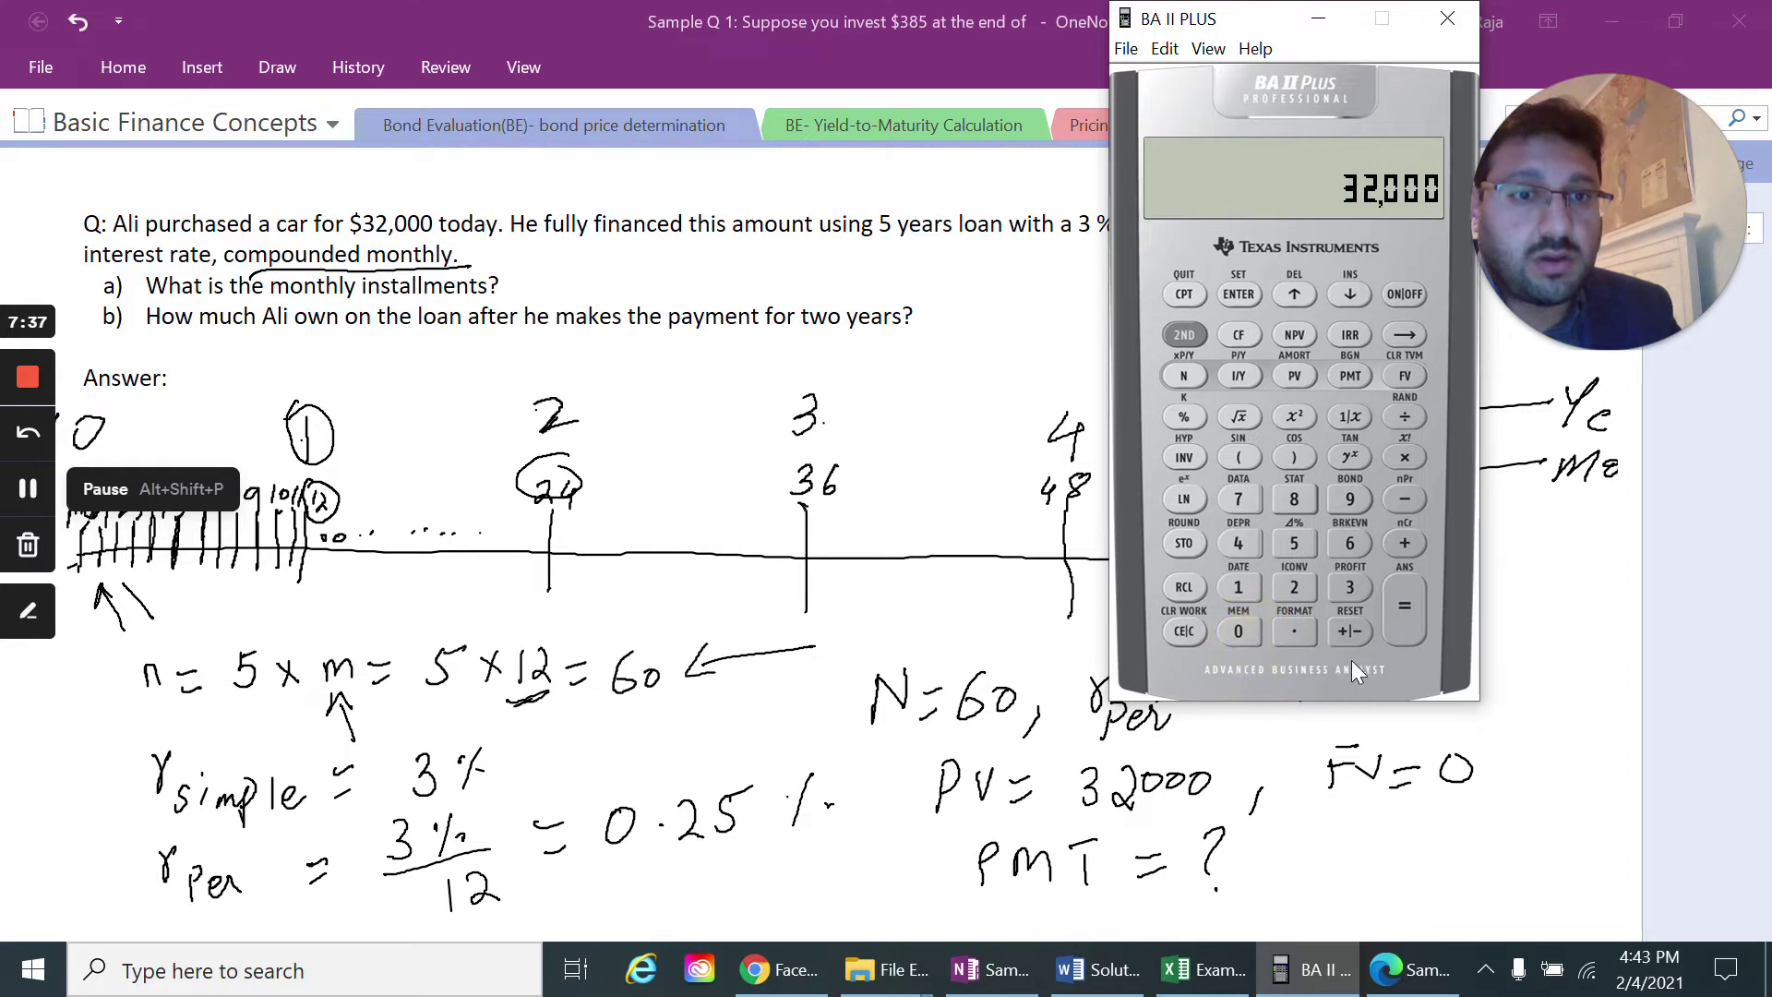
{"action": "left_click", "coordinate": [1294, 376]}
Store 0 as the future value FV and compute the payment PMT
{"action": "left_click", "coordinate": [1238, 620]}
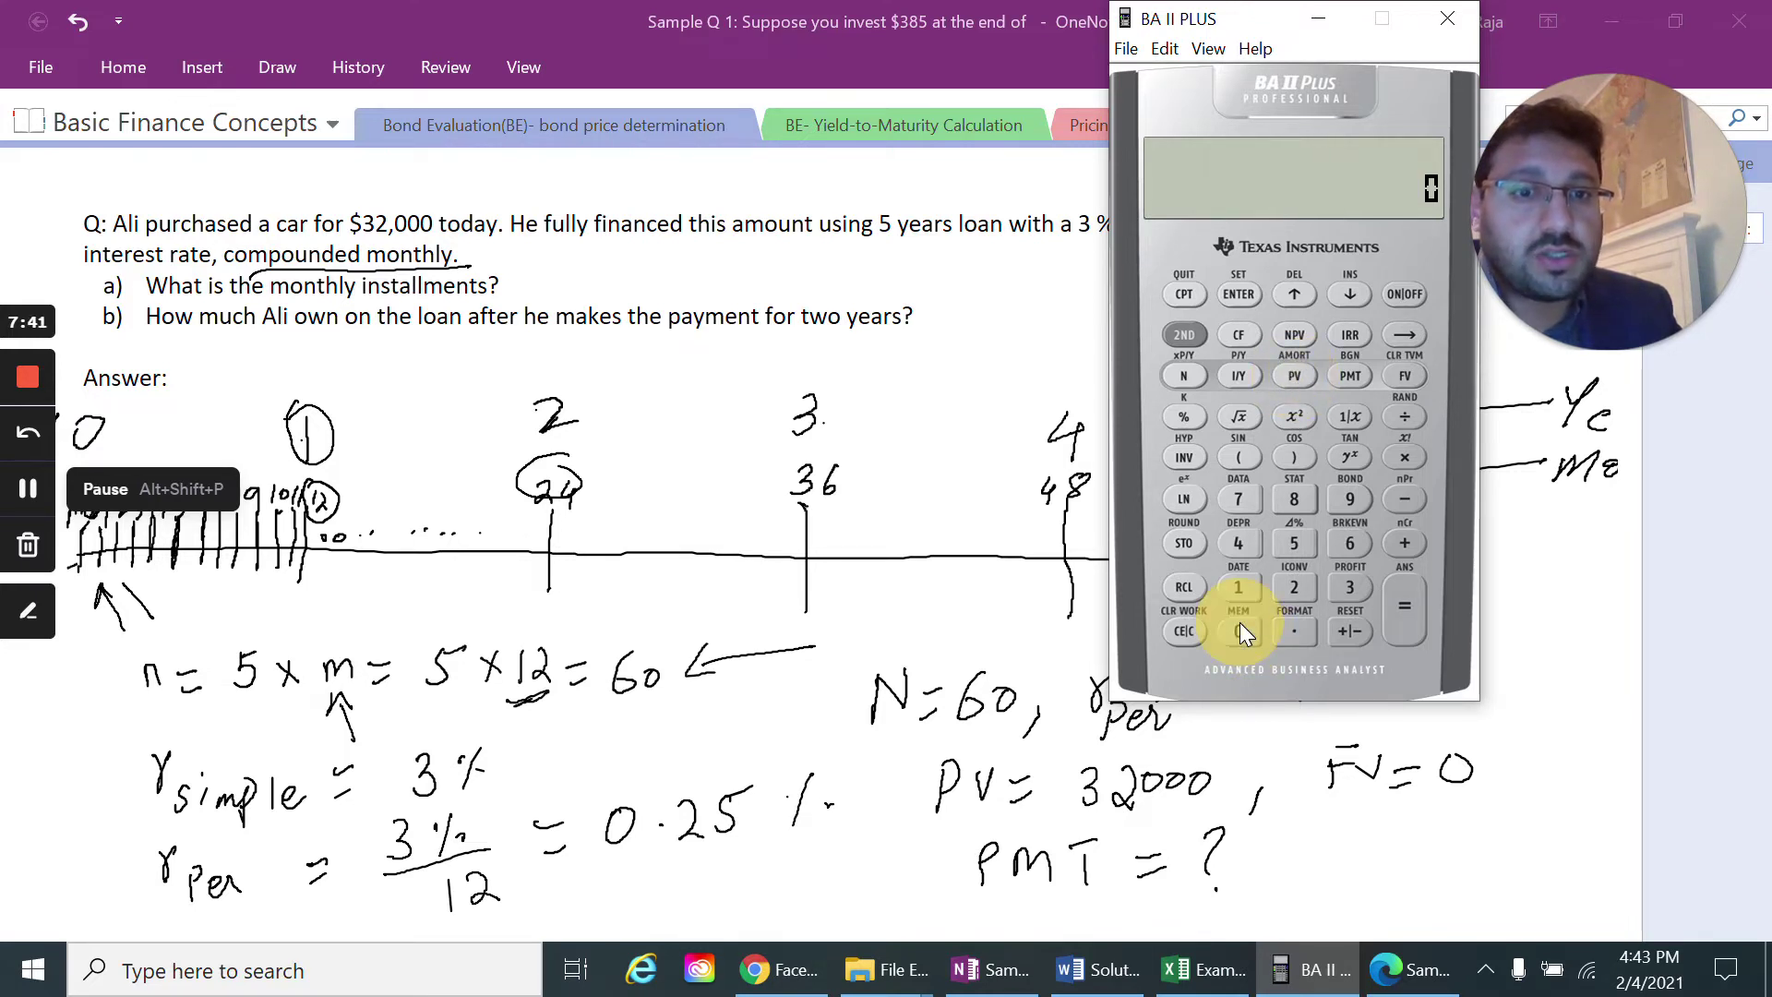
{"action": "left_click", "coordinate": [1405, 375]}
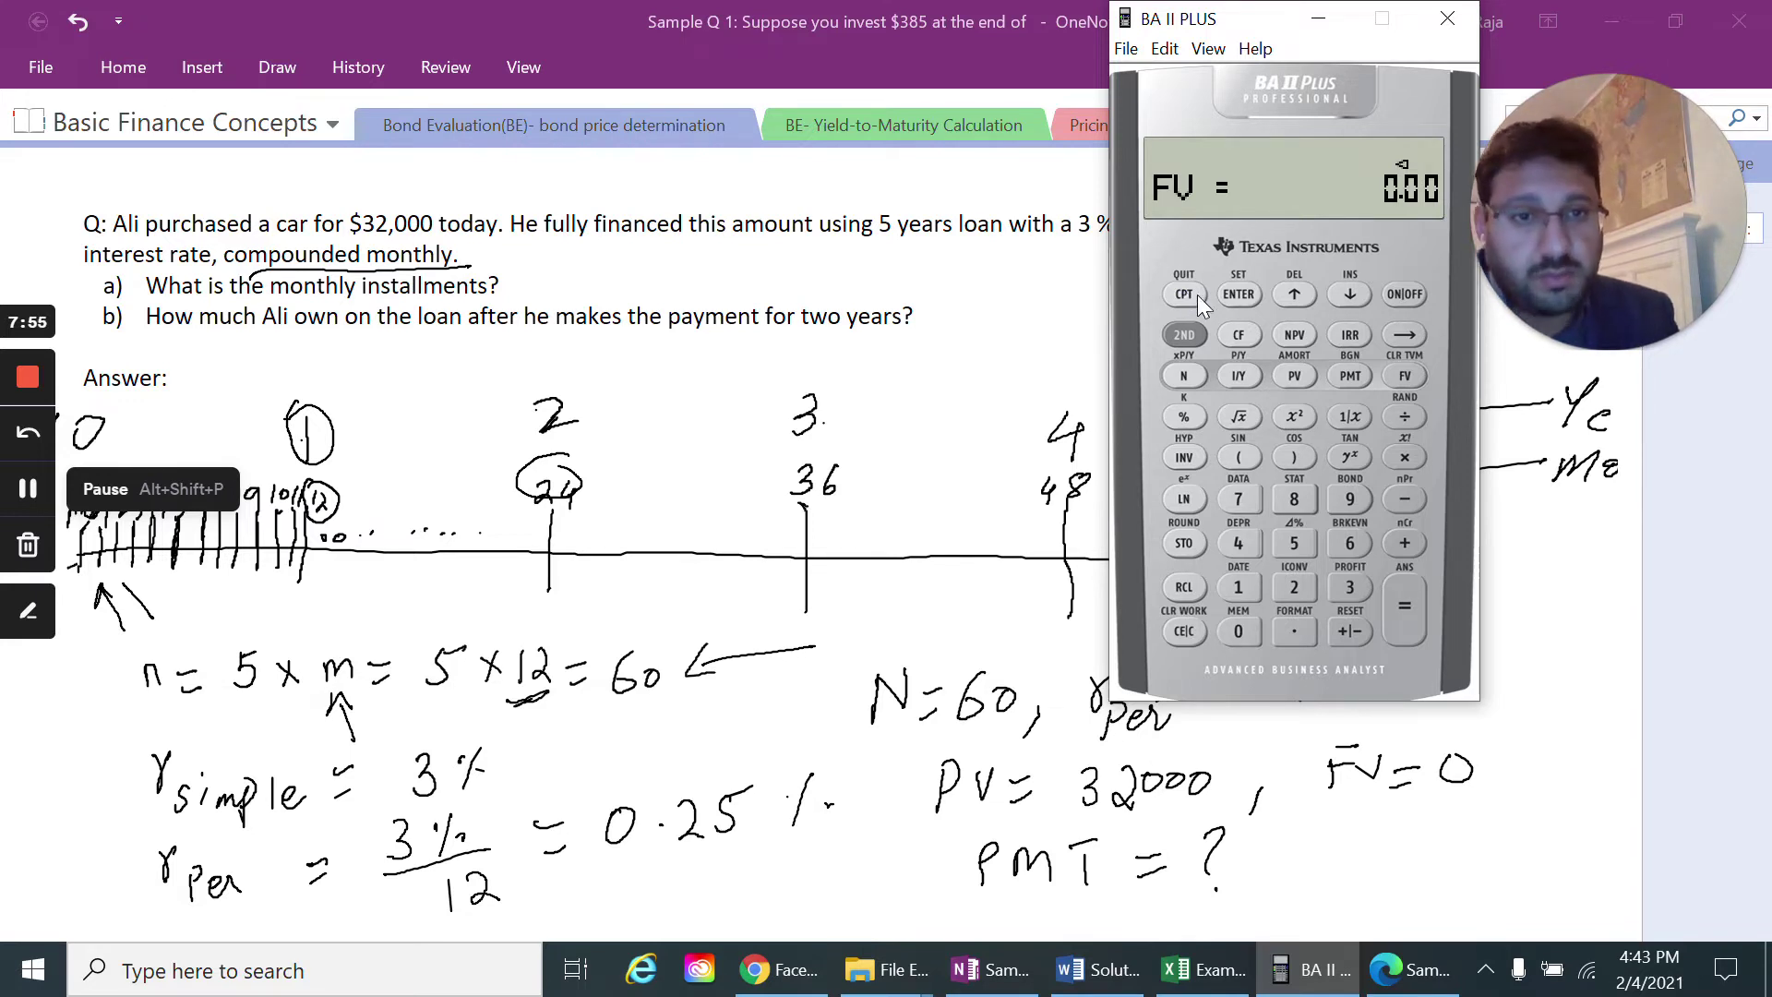
{"action": "left_click", "coordinate": [1348, 384]}
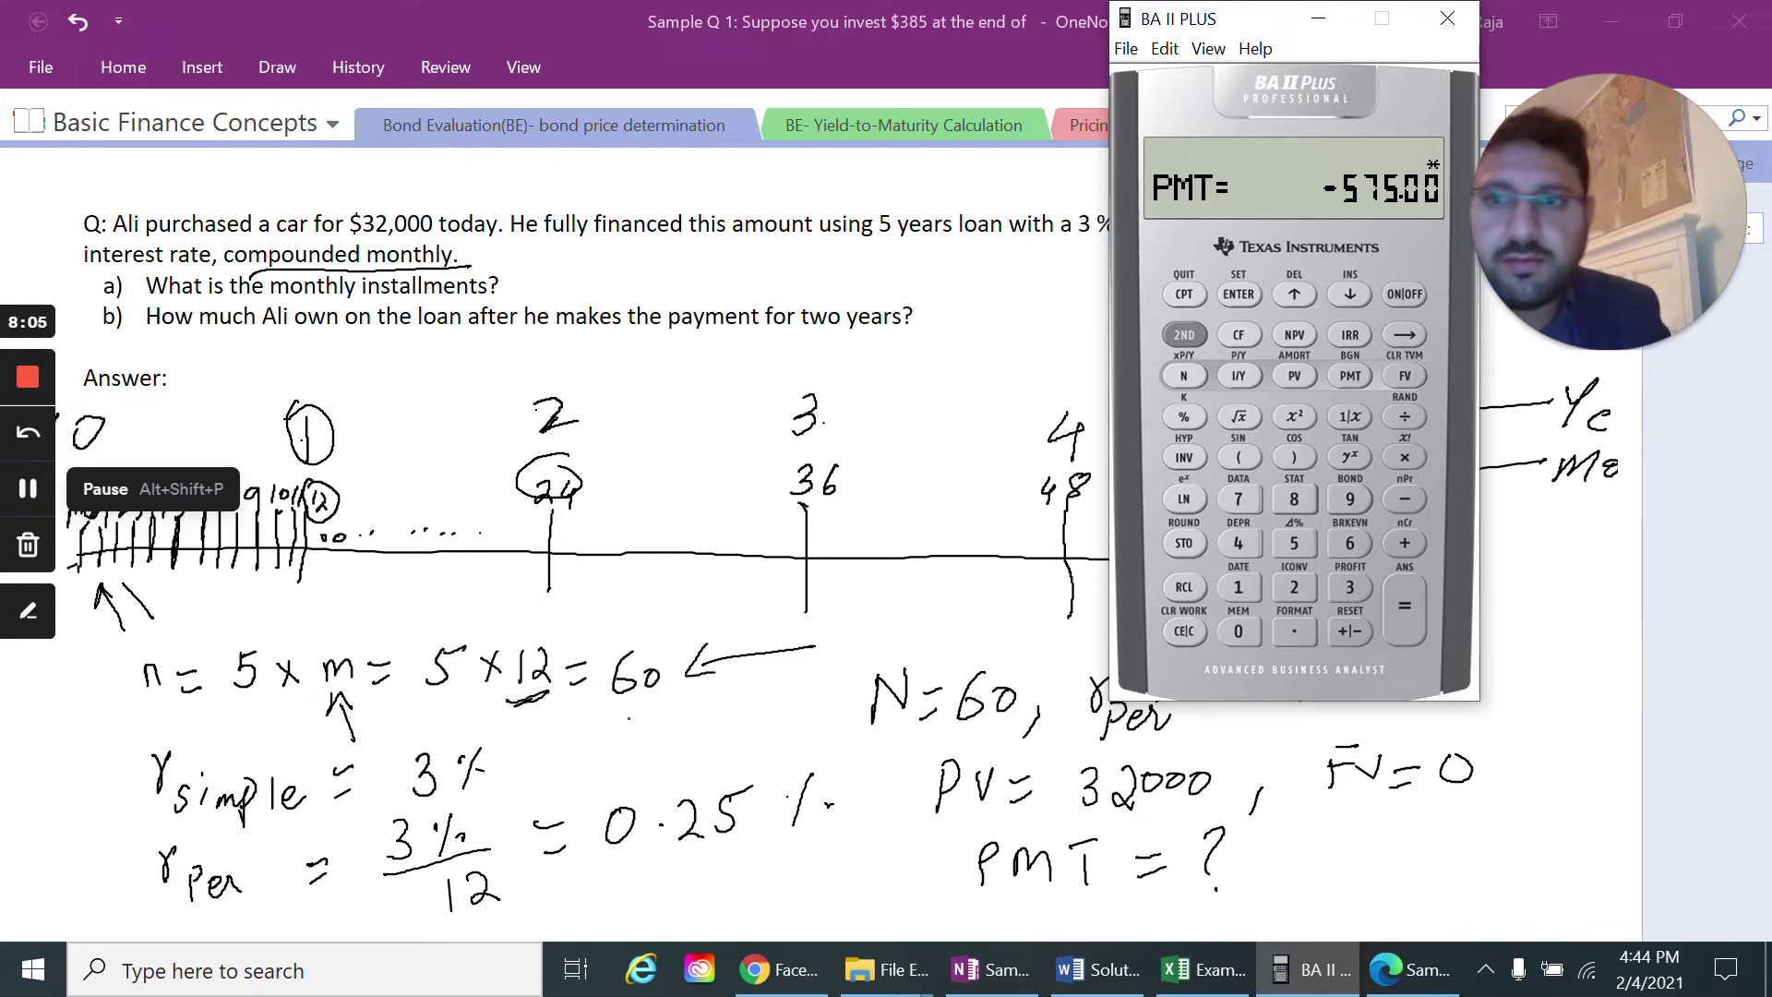
Switch back to OneNote, handwrite $575 beside PMT = ? with a pen, and check it against the calculator
{"action": "left_click", "coordinate": [203, 79]}
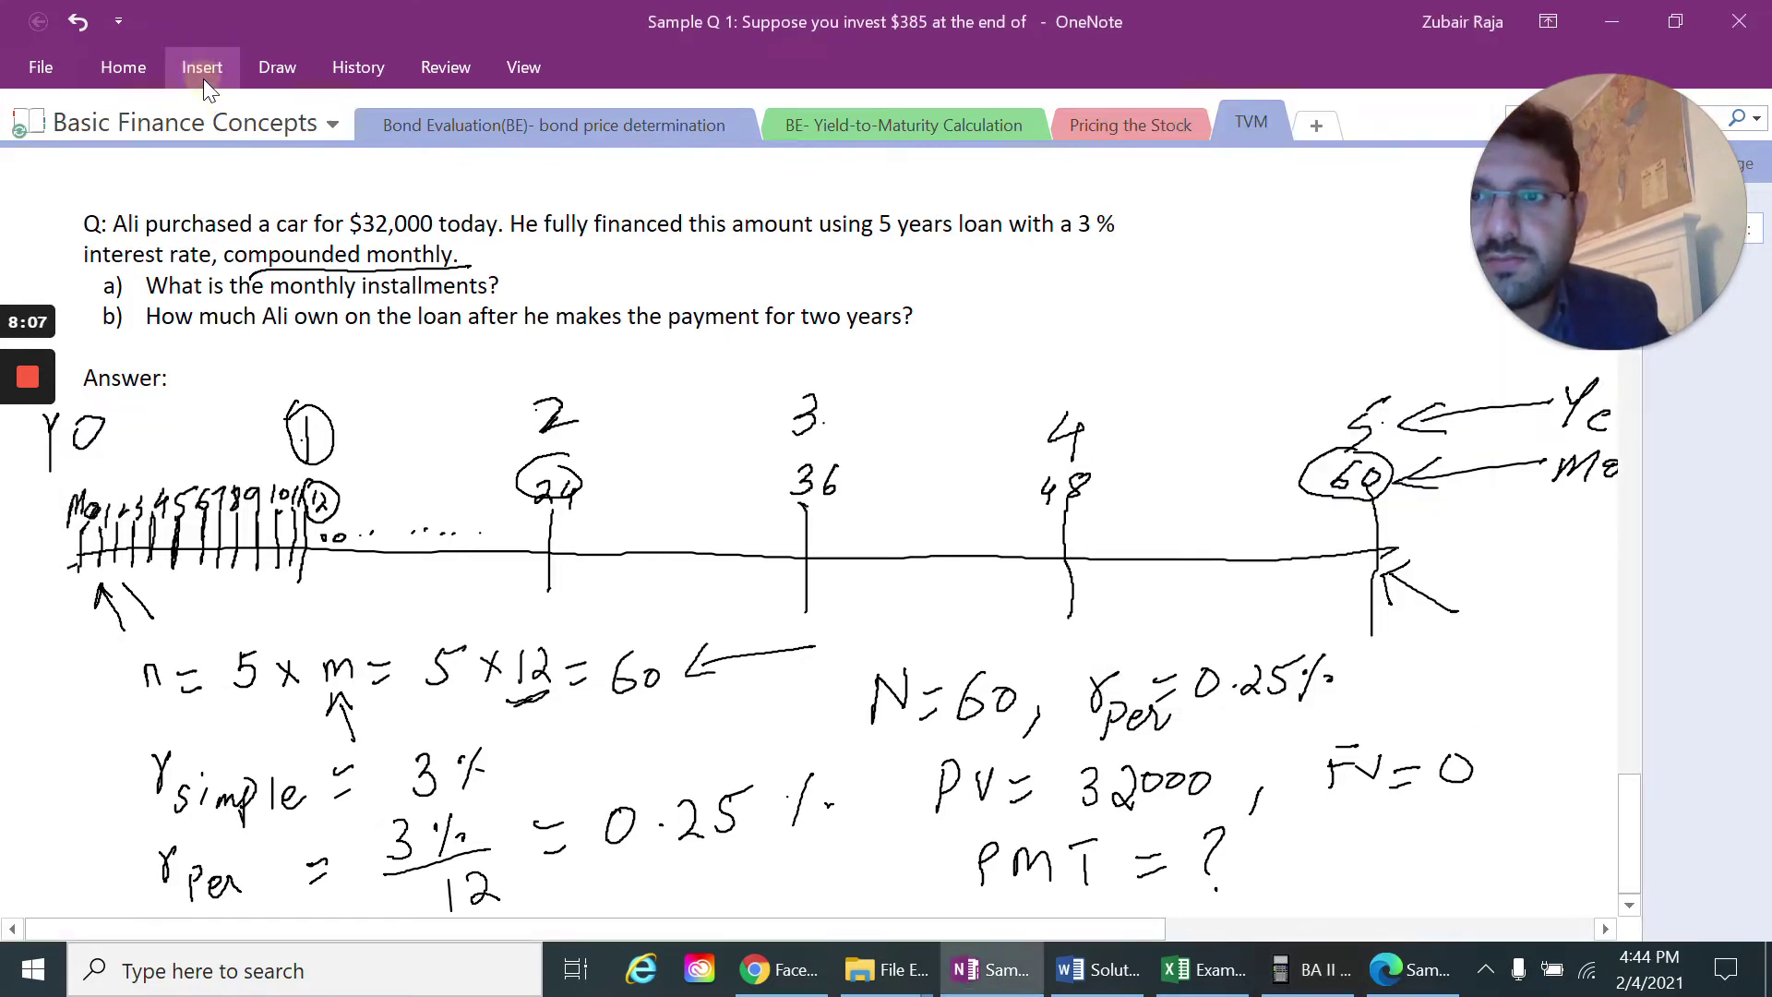
{"action": "left_click", "coordinate": [219, 68]}
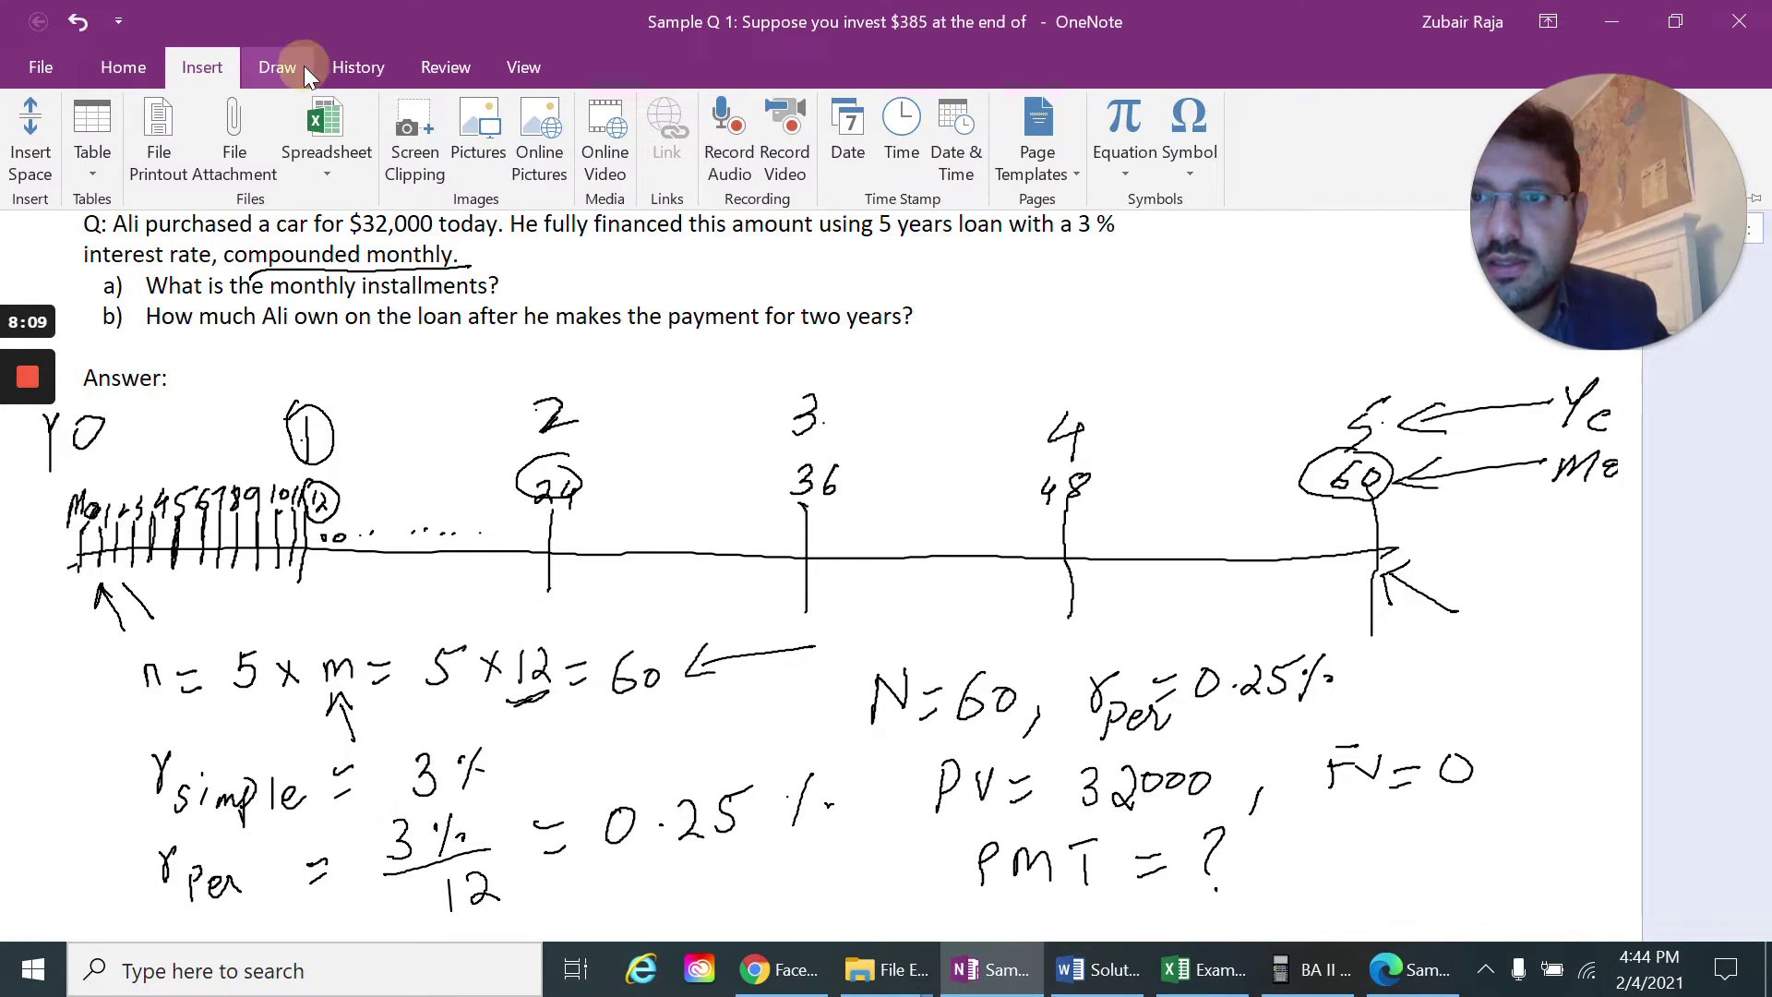
{"action": "left_click", "coordinate": [304, 70]}
{"action": "left_click", "coordinate": [282, 124]}
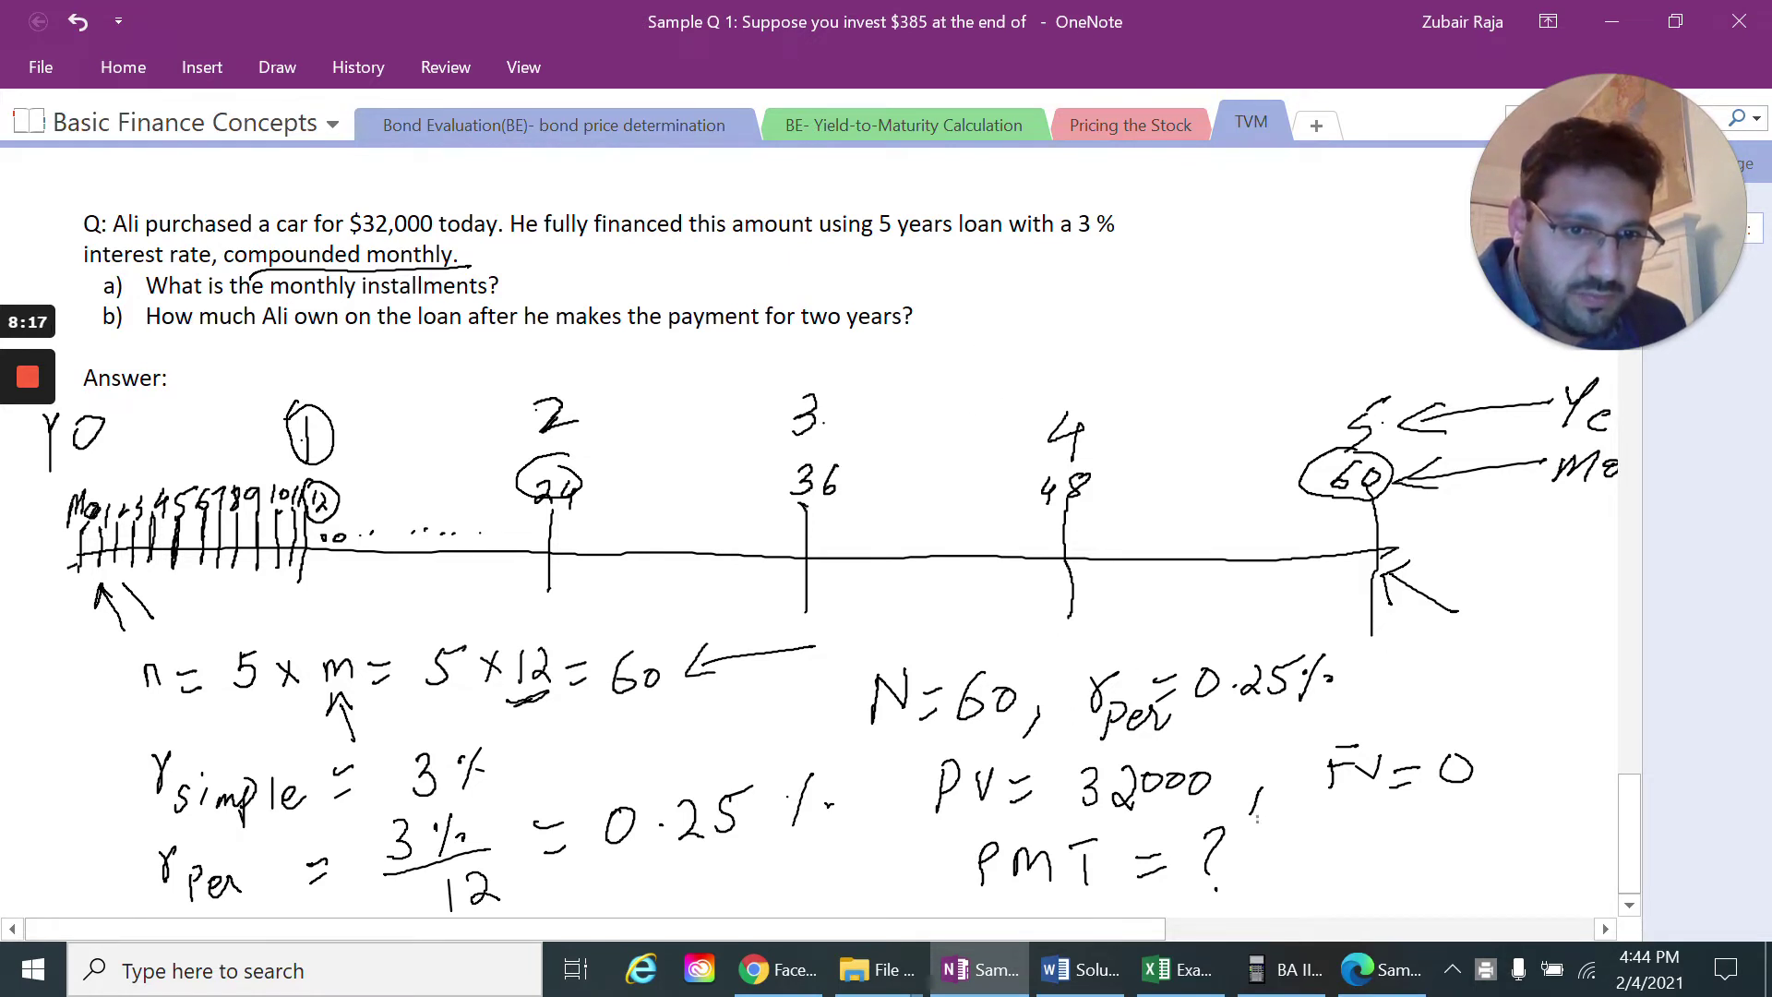
{"action": "mouse_move", "coordinate": [1285, 831]}
{"action": "left_mouse_down"}
{"action": "mouse_move", "coordinate": [1260, 872]}
{"action": "mouse_move", "coordinate": [1335, 818]}
{"action": "mouse_move", "coordinate": [1383, 873]}
{"action": "mouse_move", "coordinate": [1420, 816]}
{"action": "left_mouse_up"}
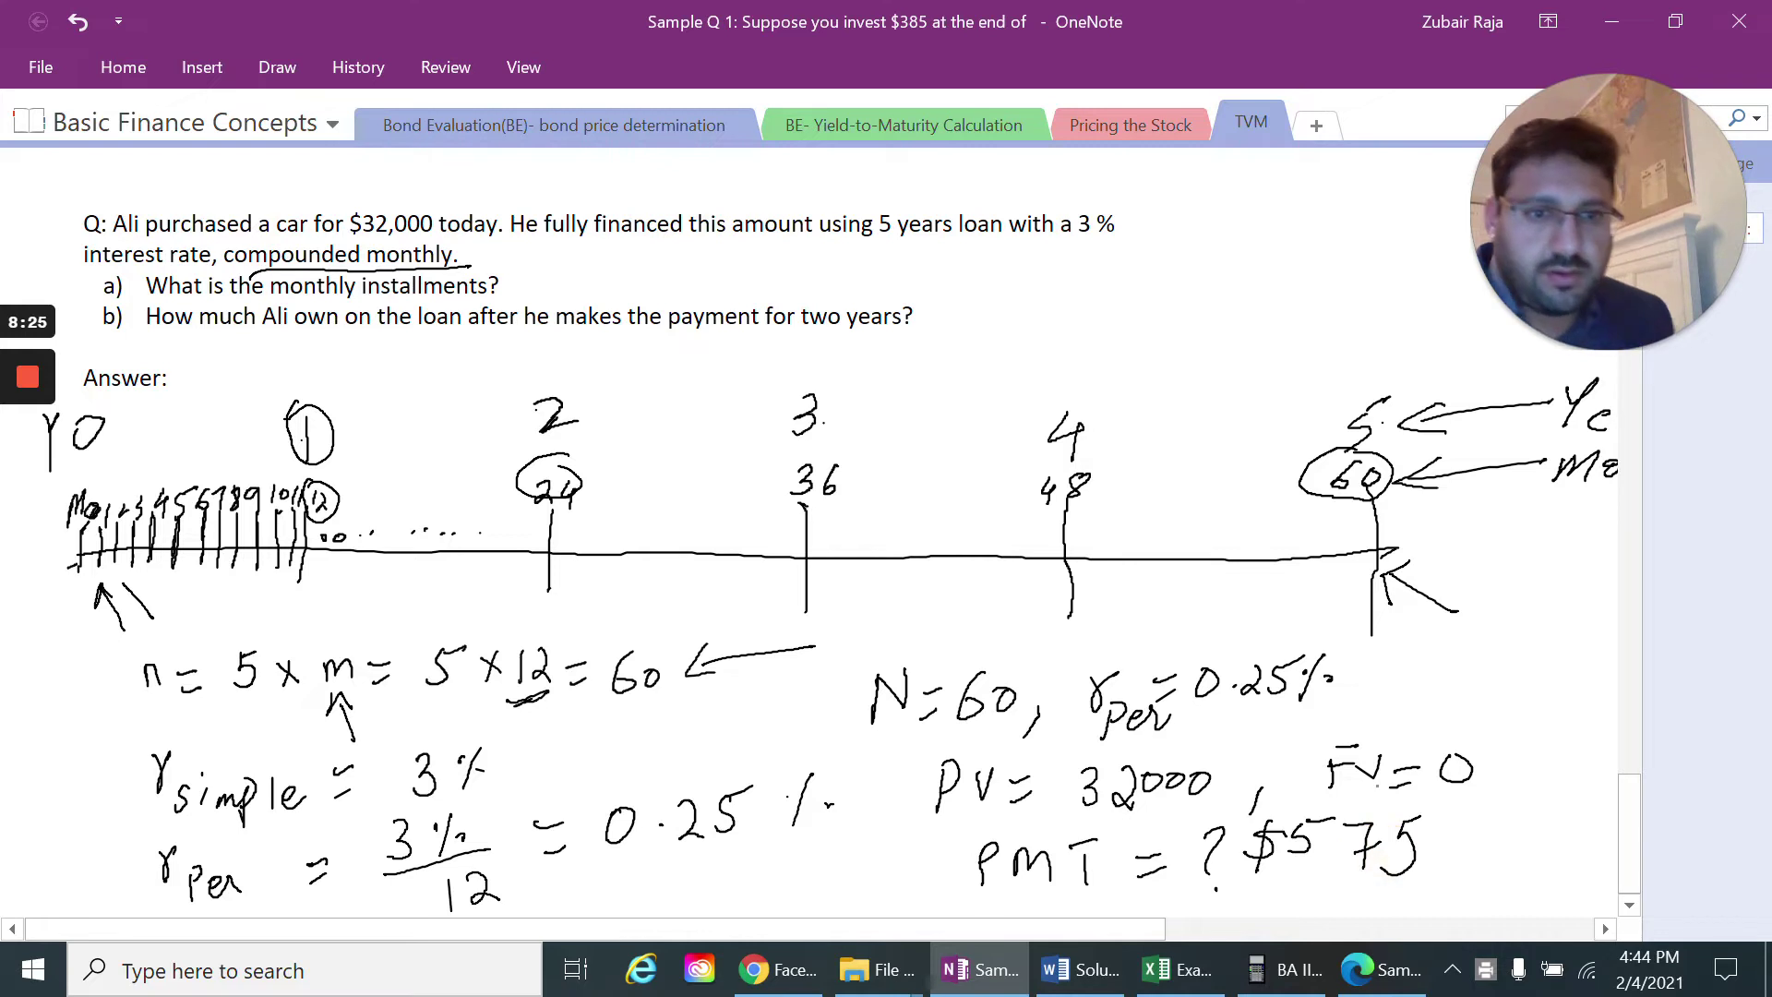
{"action": "left_click", "coordinate": [1275, 987]}
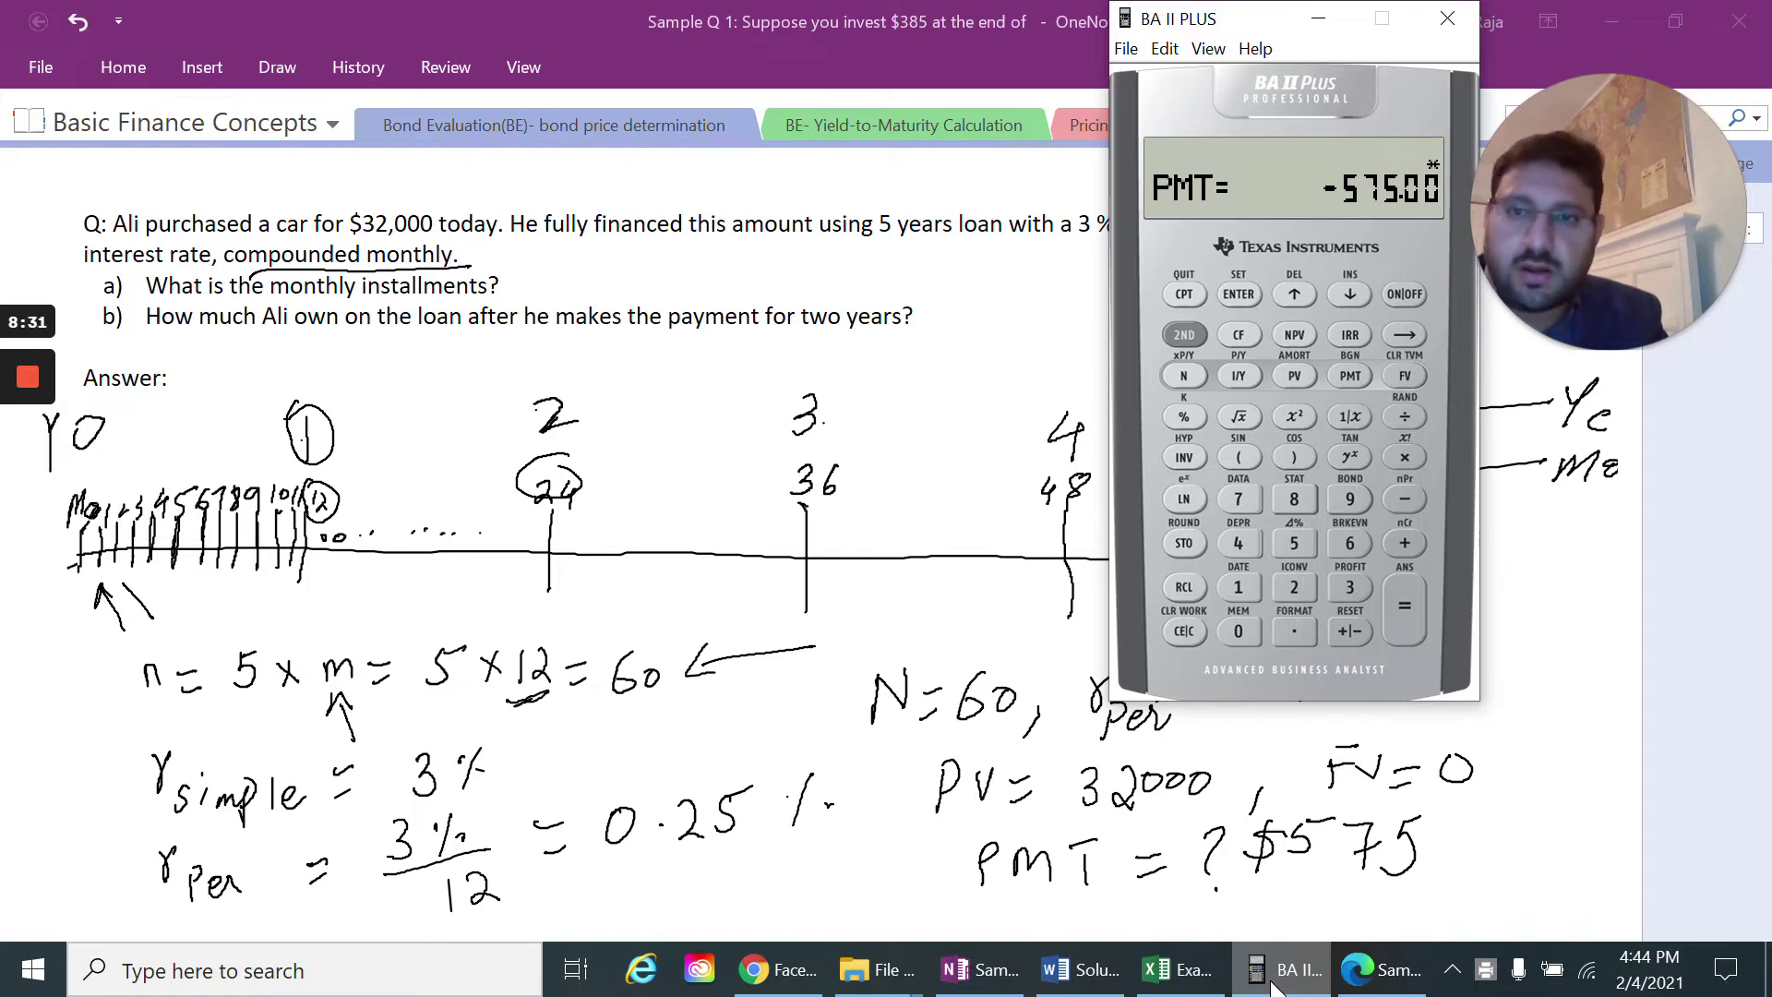
{"action": "left_click", "coordinate": [1275, 987]}
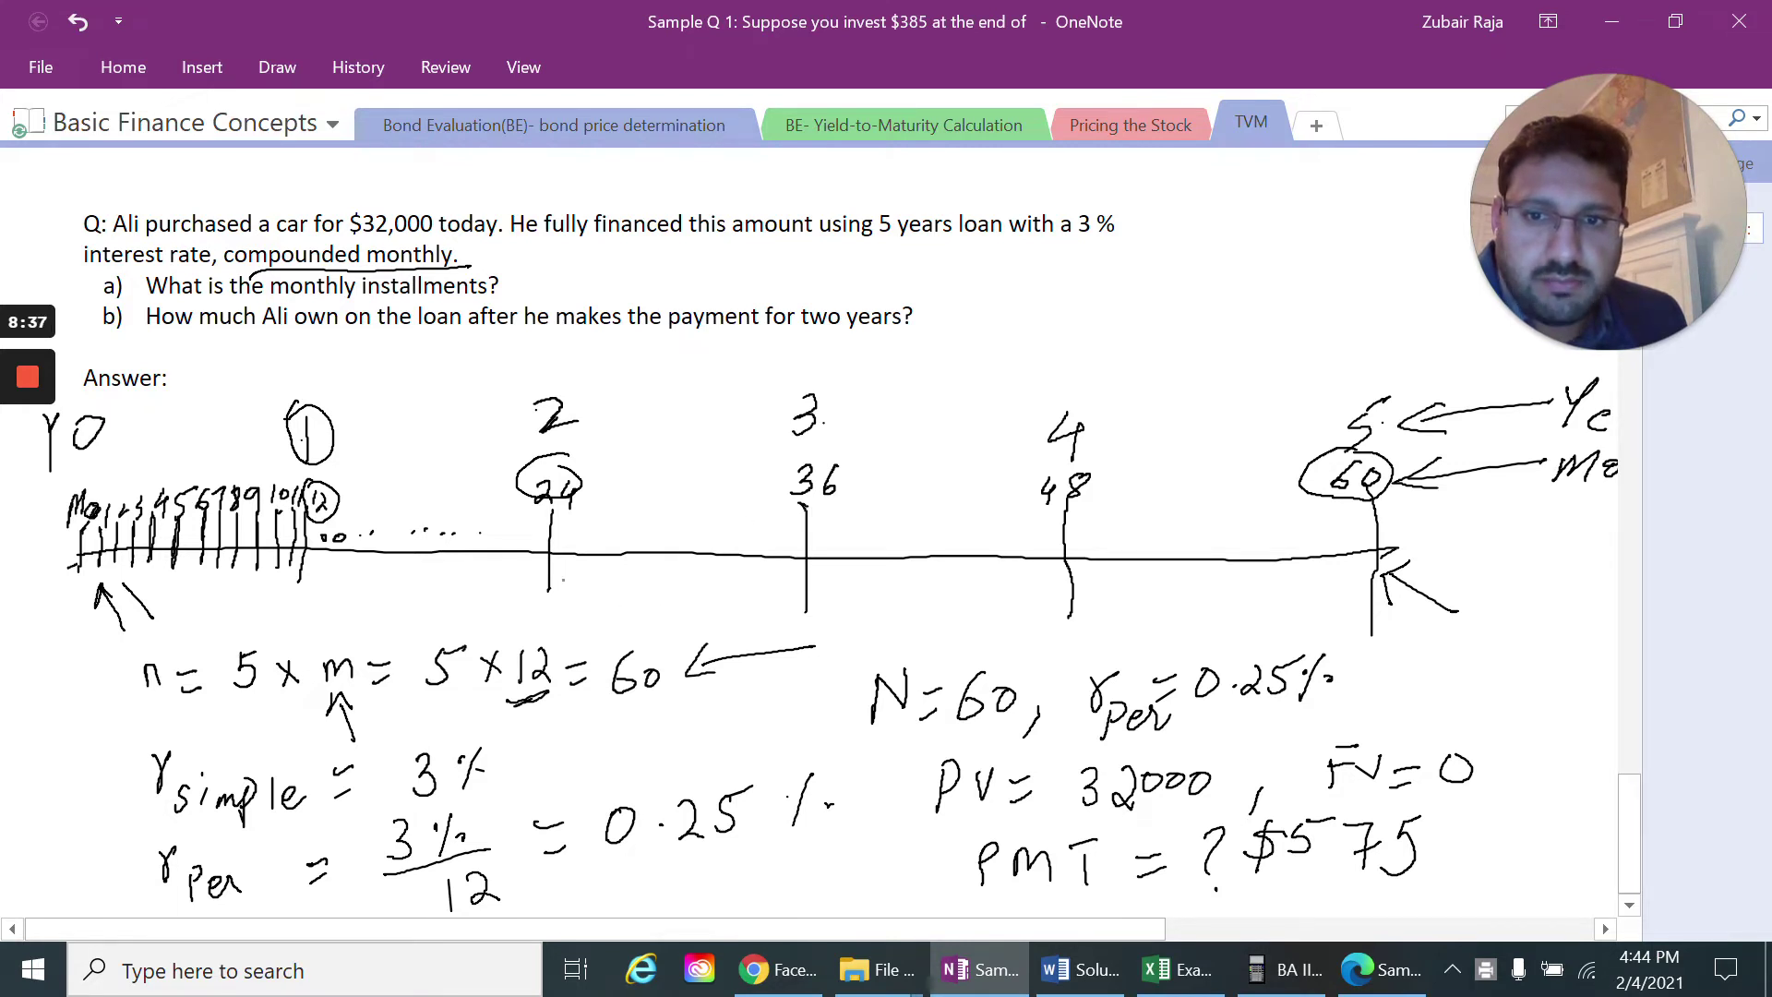
Mark month 24 on the timeline with an arrow and a question mark, and bracket years 2 to 5 with 36 written above
{"action": "left_click_drag", "start_coordinate": [562, 580], "coordinate": [662, 626]}
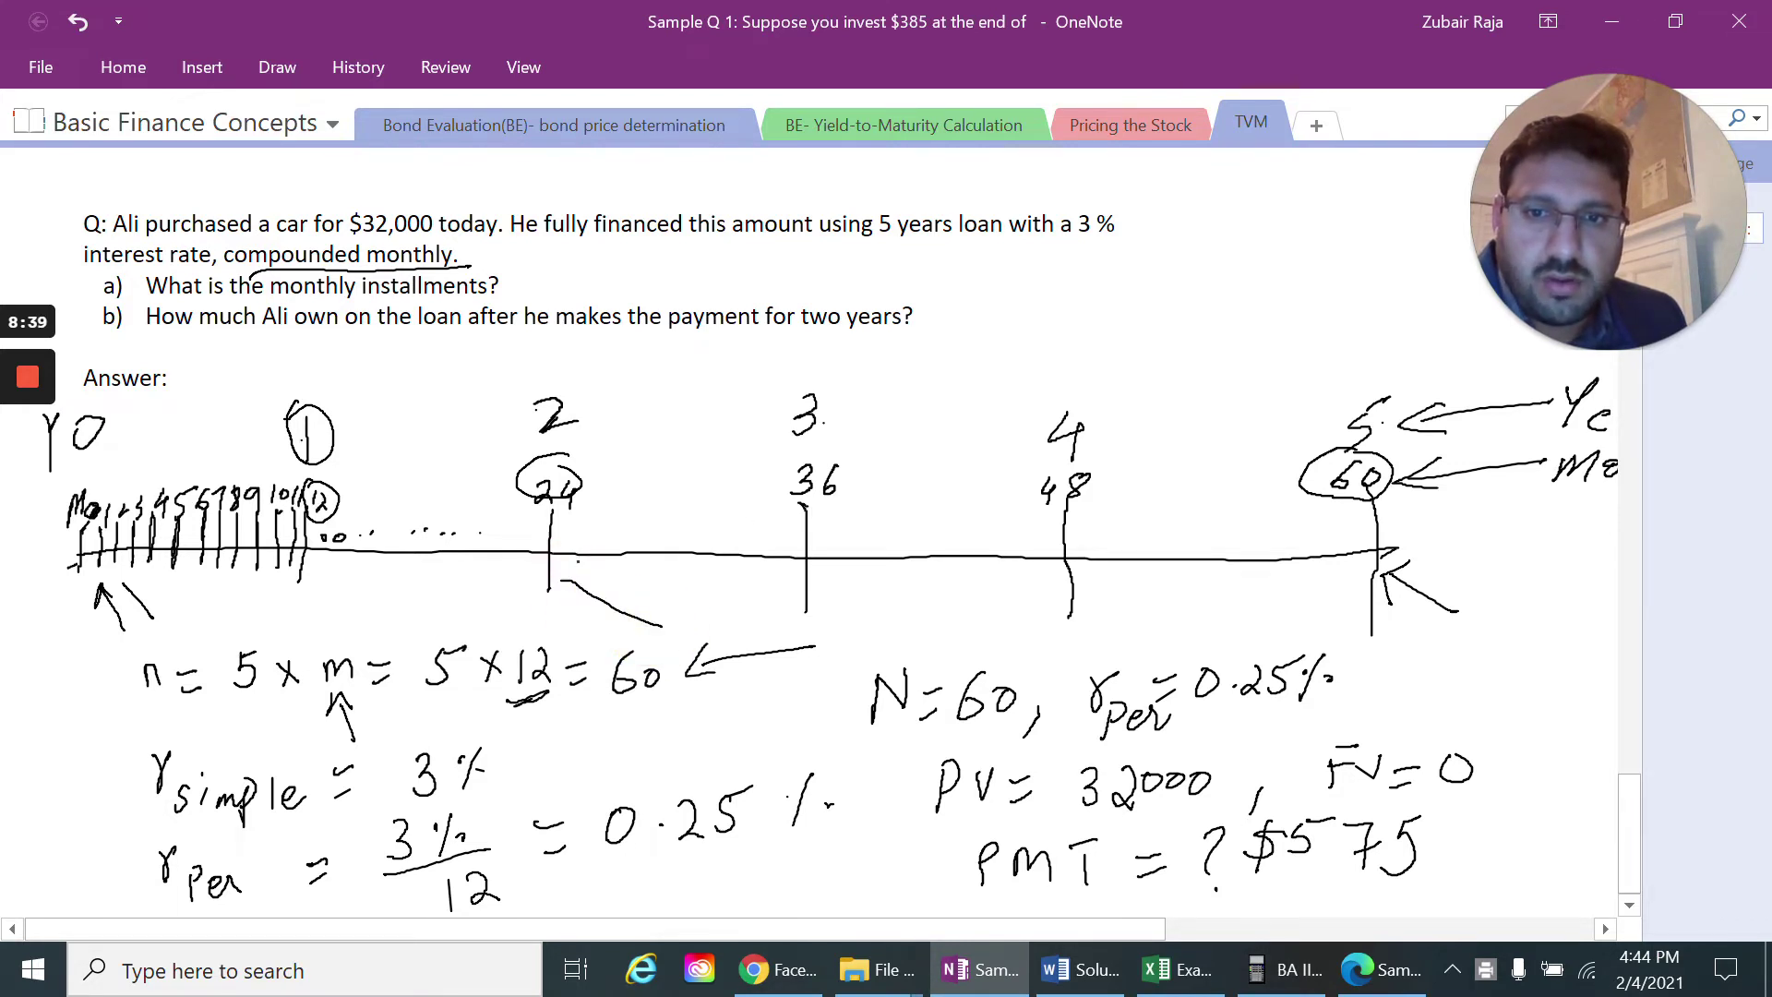
{"action": "left_click_drag", "start_coordinate": [578, 560], "coordinate": [572, 604]}
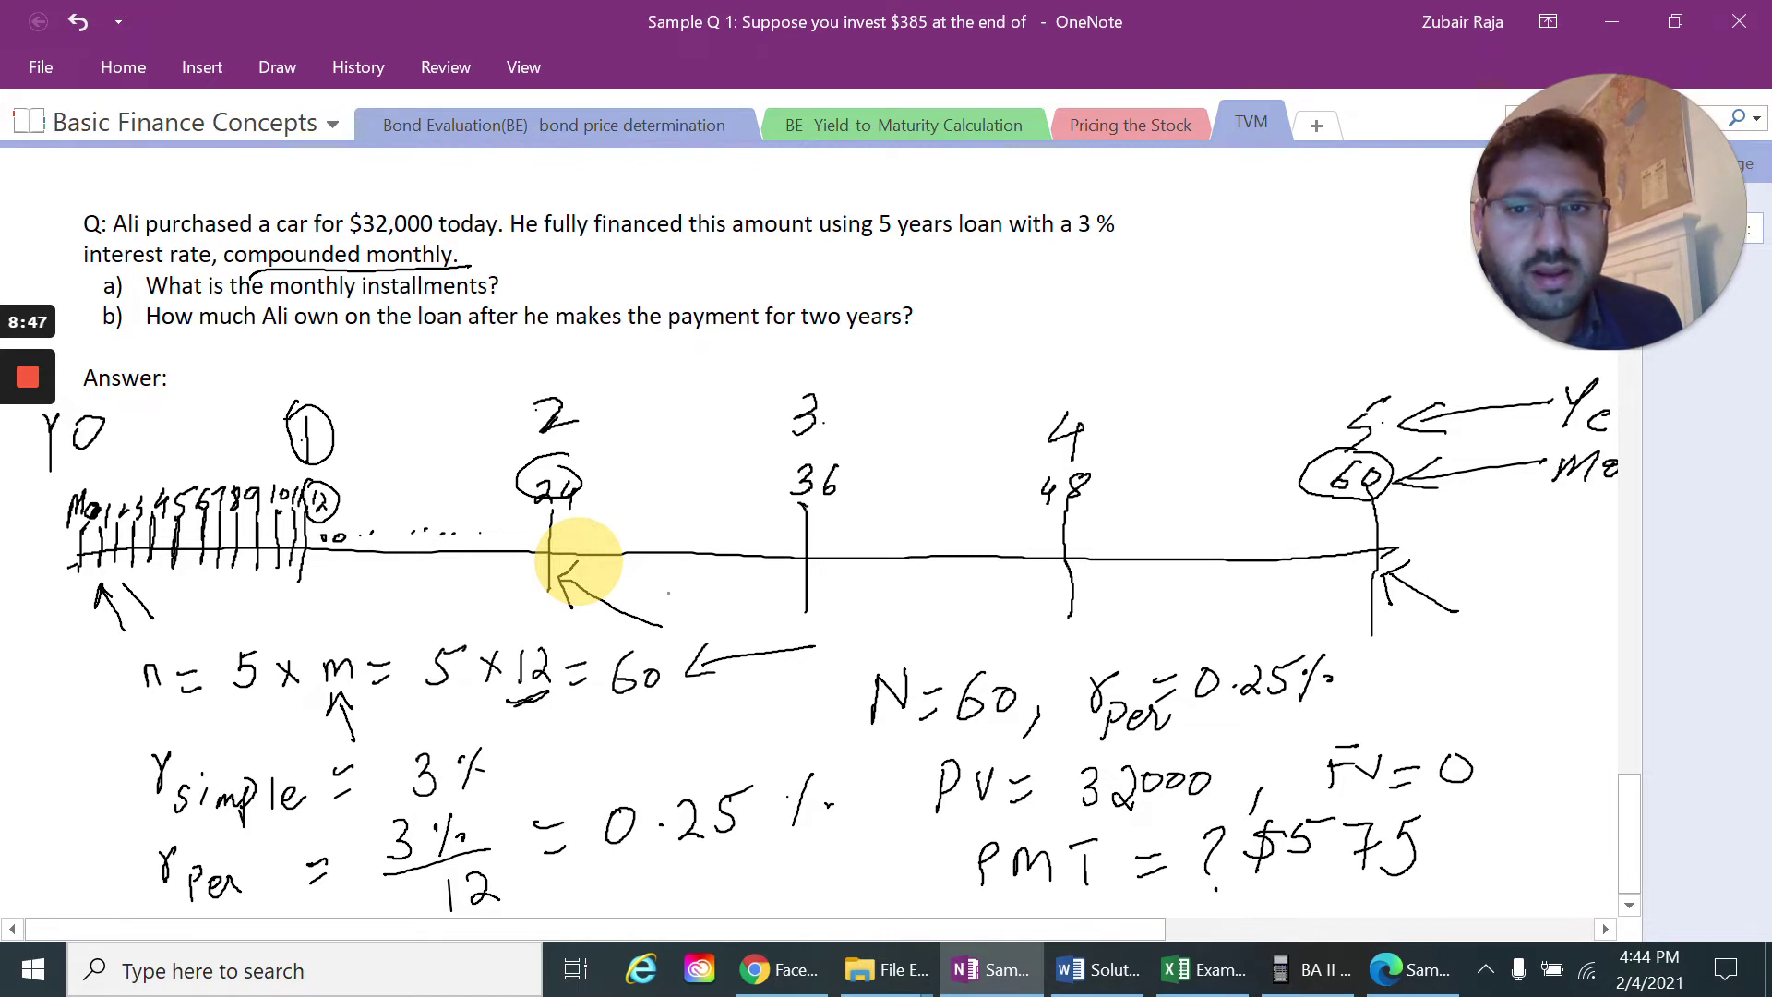
{"action": "left_click_drag", "start_coordinate": [661, 580], "coordinate": [668, 611]}
{"action": "left_click", "coordinate": [673, 633]}
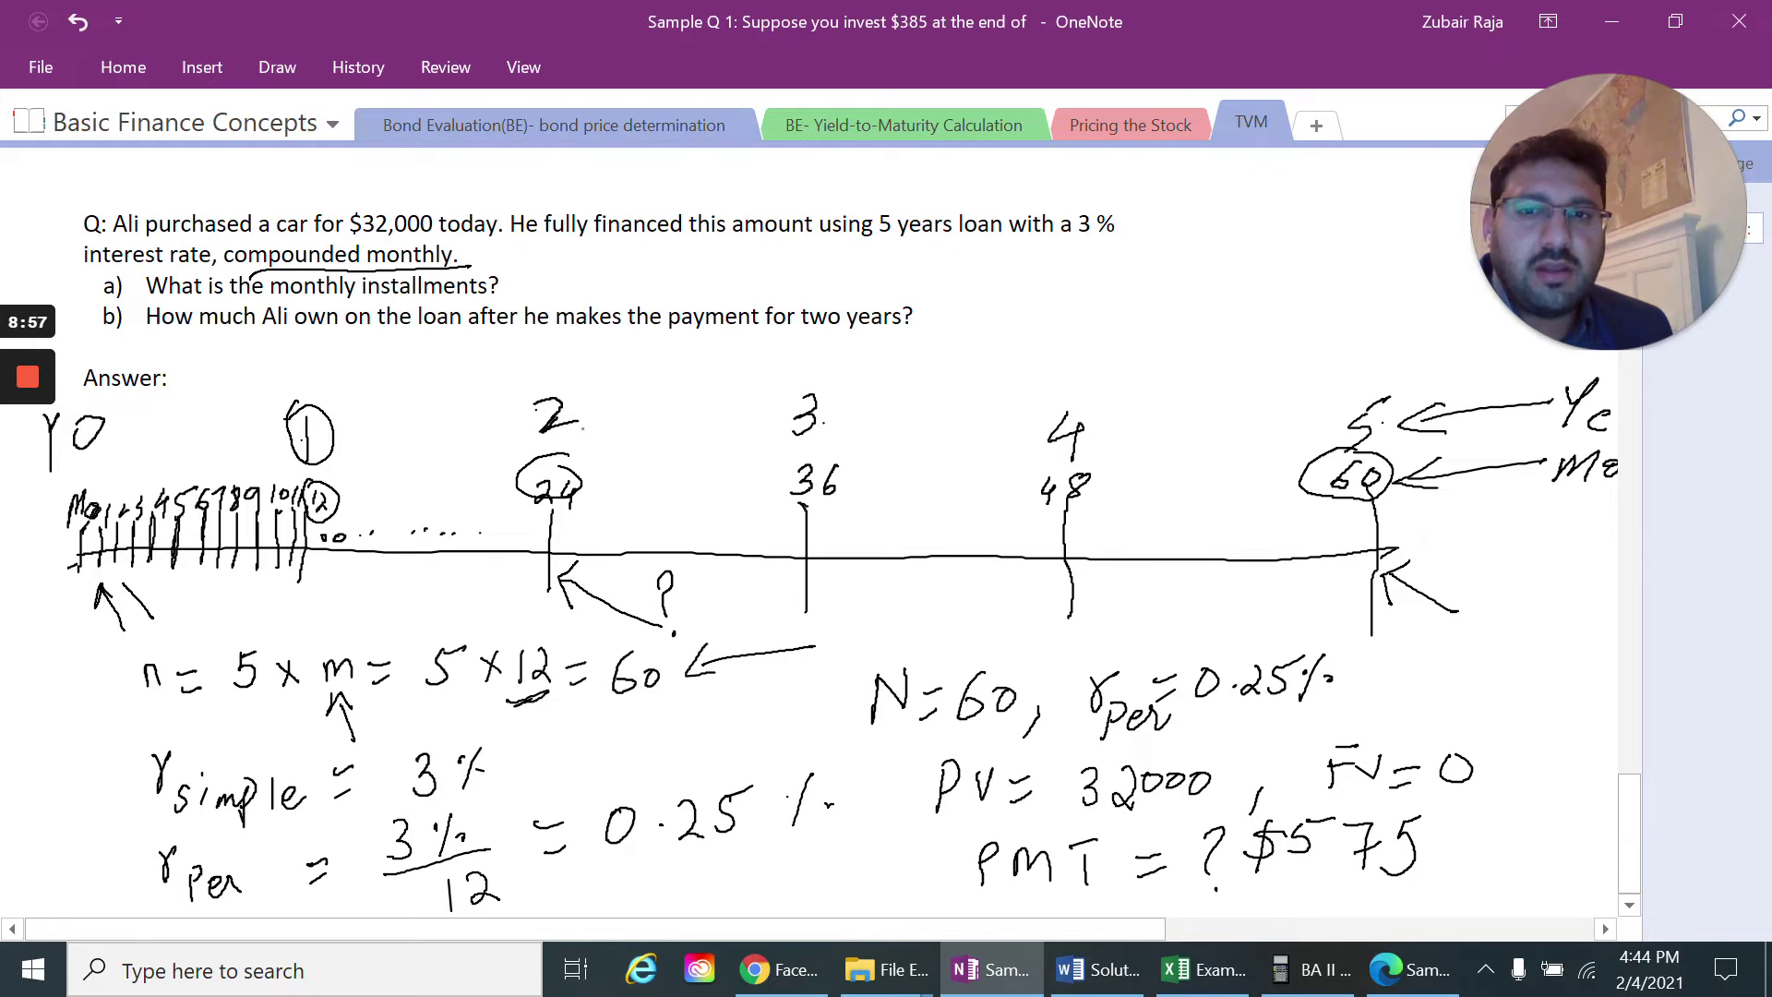
{"action": "mouse_move", "coordinate": [578, 408]}
{"action": "left_mouse_down"}
{"action": "mouse_move", "coordinate": [569, 396]}
{"action": "mouse_move", "coordinate": [633, 376]}
{"action": "mouse_move", "coordinate": [822, 358]}
{"action": "mouse_move", "coordinate": [890, 324]}
{"action": "mouse_move", "coordinate": [1037, 348]}
{"action": "mouse_move", "coordinate": [1258, 338]}
{"action": "mouse_move", "coordinate": [1336, 374]}
{"action": "left_mouse_up"}
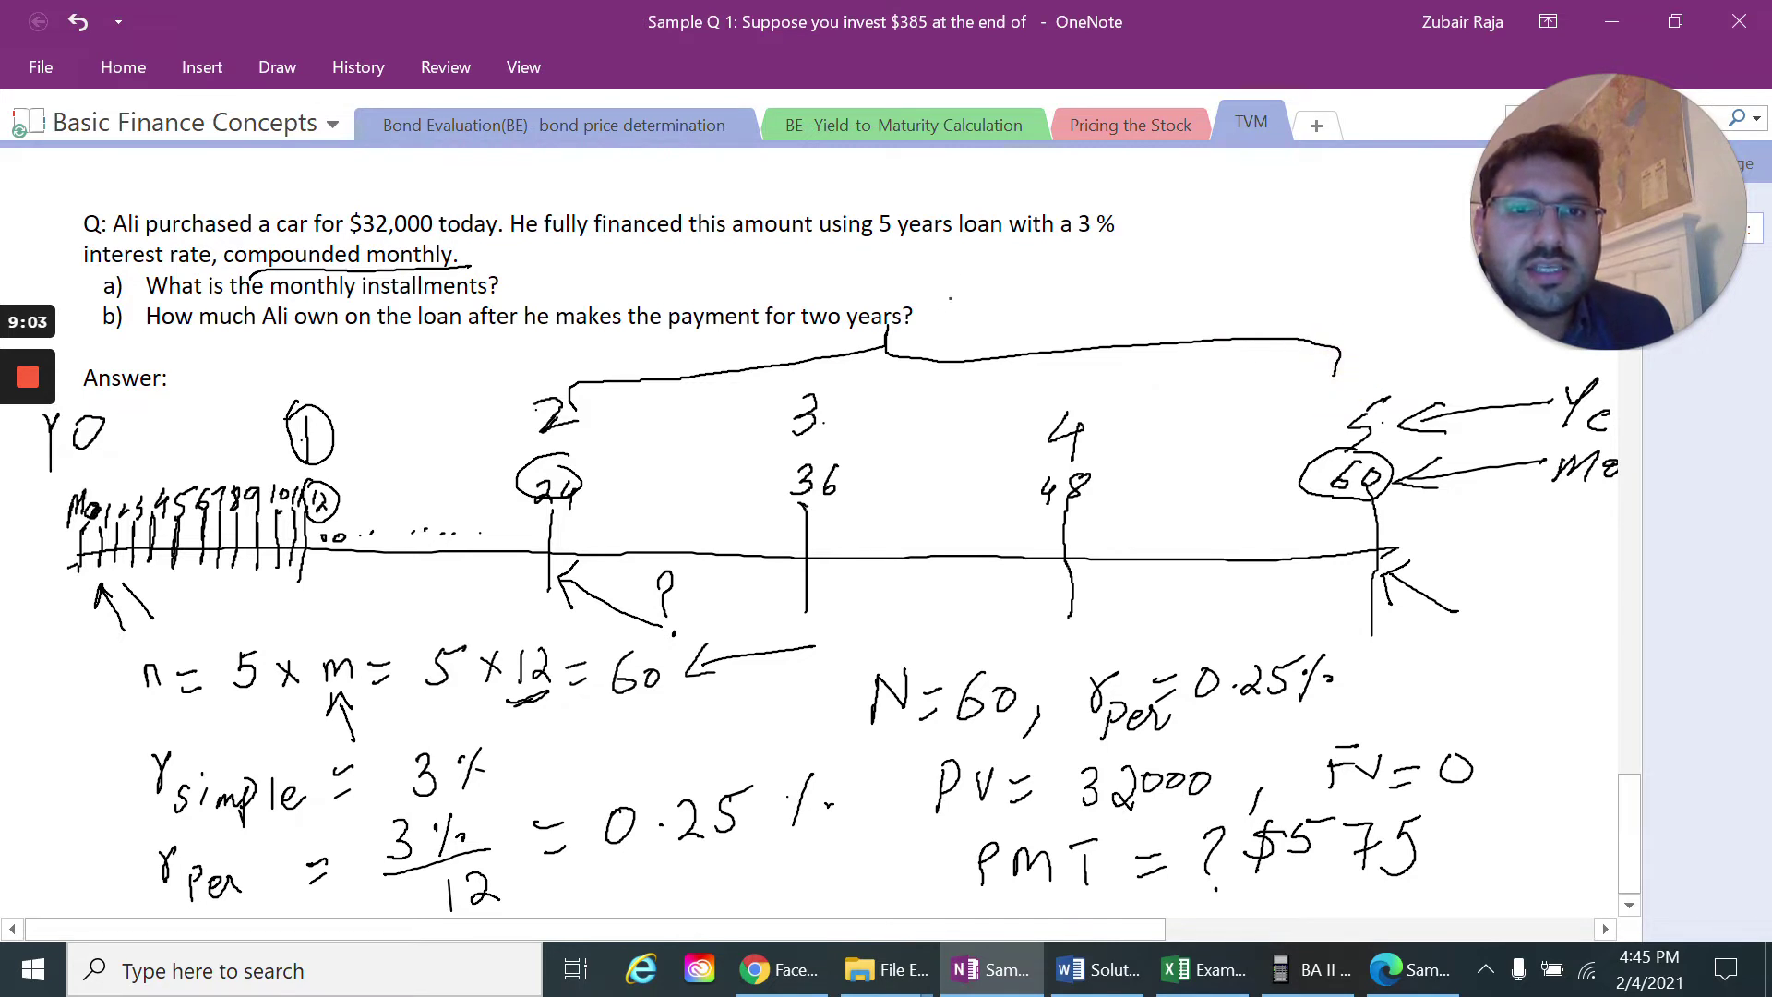
{"action": "mouse_move", "coordinate": [940, 300]}
{"action": "left_mouse_down"}
{"action": "mouse_move", "coordinate": [946, 328]}
{"action": "mouse_move", "coordinate": [980, 331]}
{"action": "left_mouse_up"}
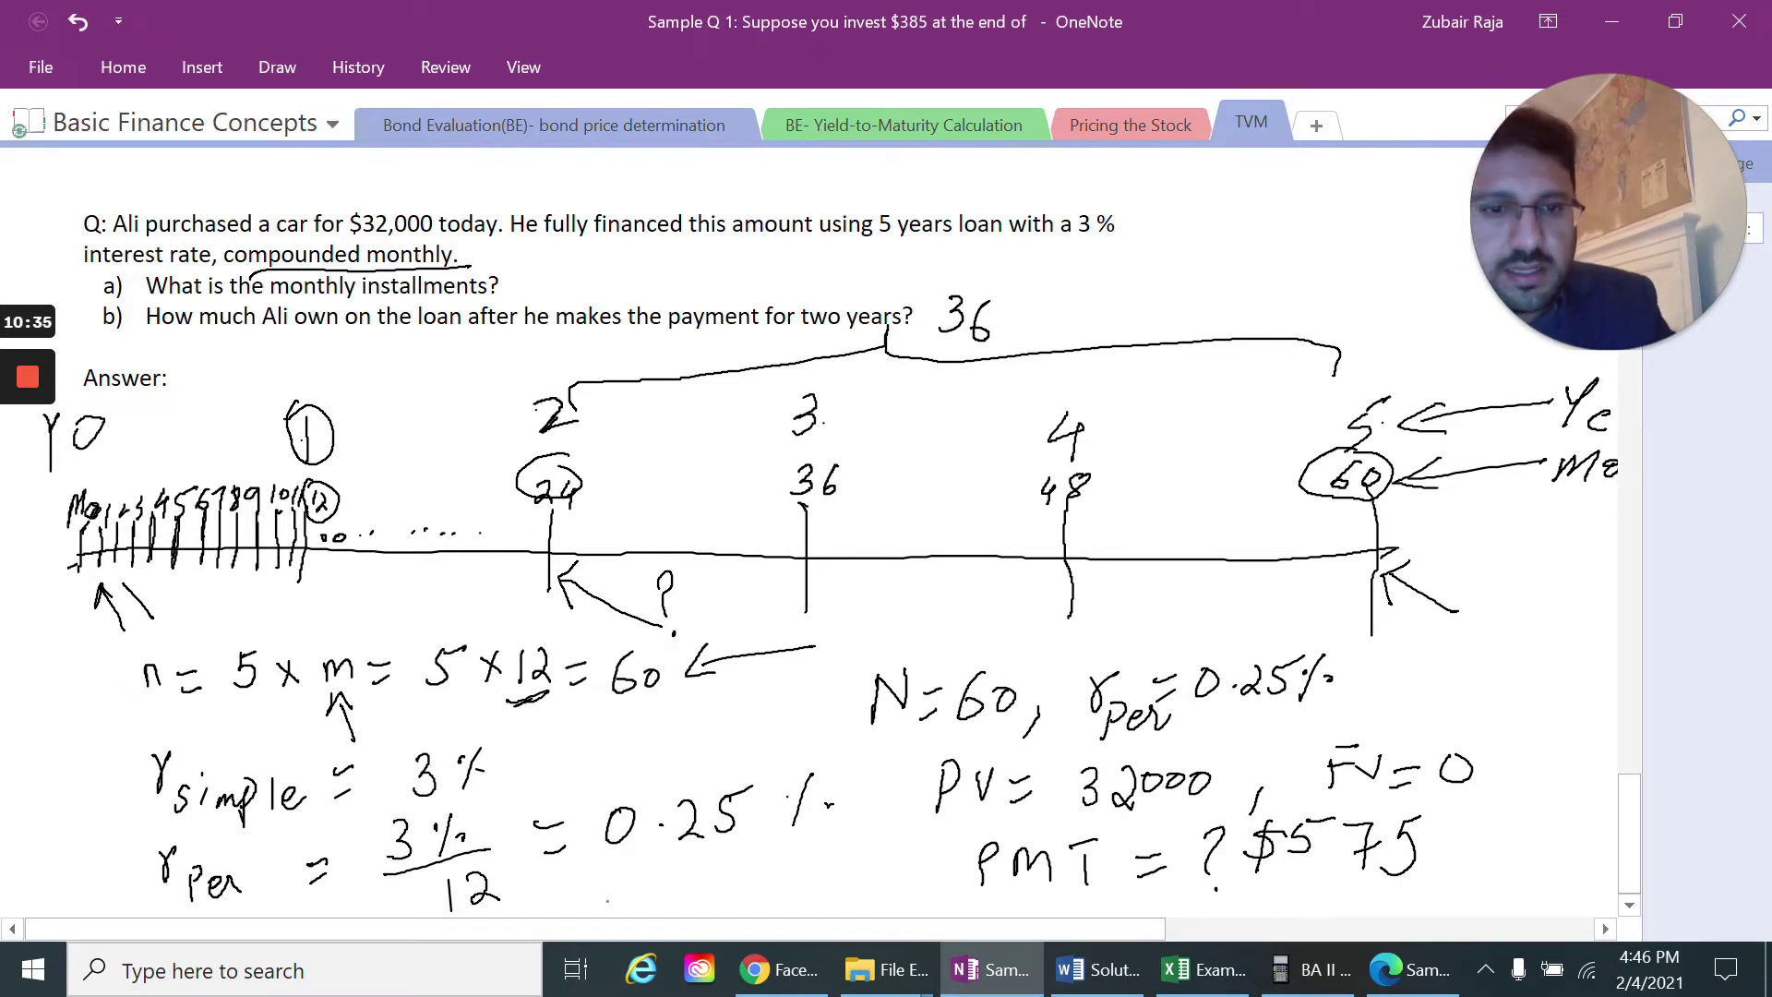
Switch to the BA II PLUS calculator, turn it off and on again, and store 36 as N
{"action": "left_click", "coordinate": [1306, 969]}
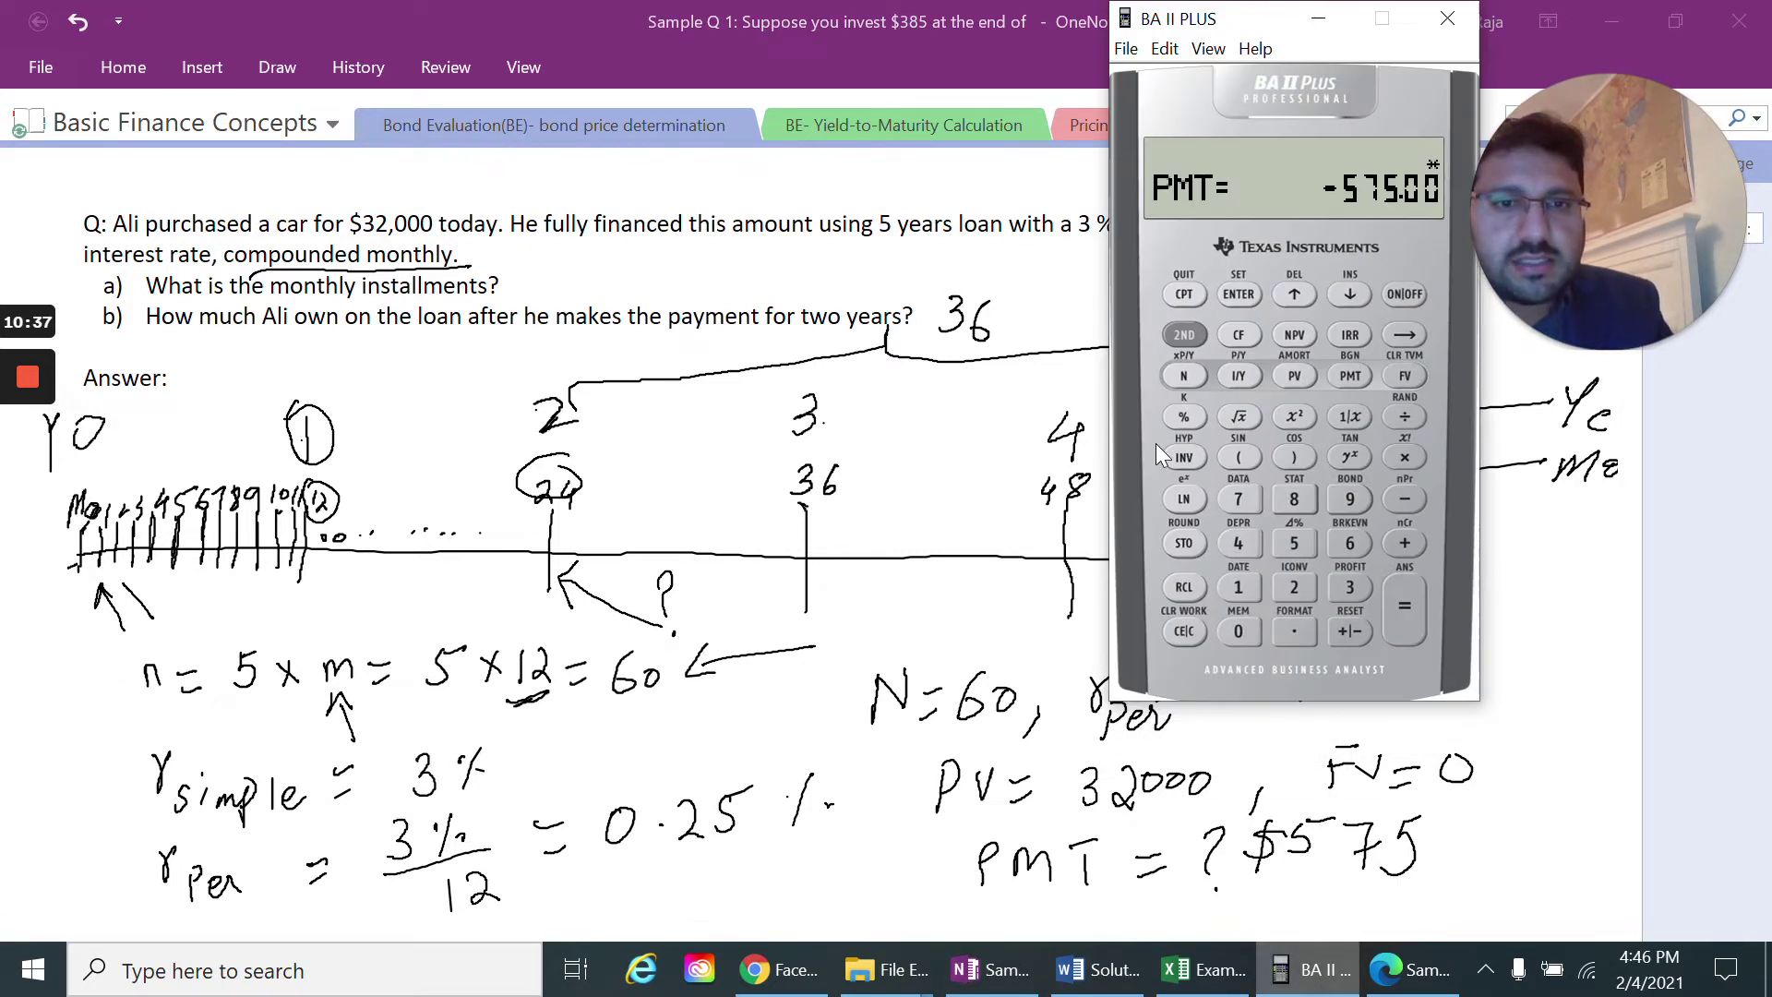
{"action": "left_click", "coordinate": [1403, 293]}
{"action": "left_click", "coordinate": [1403, 292]}
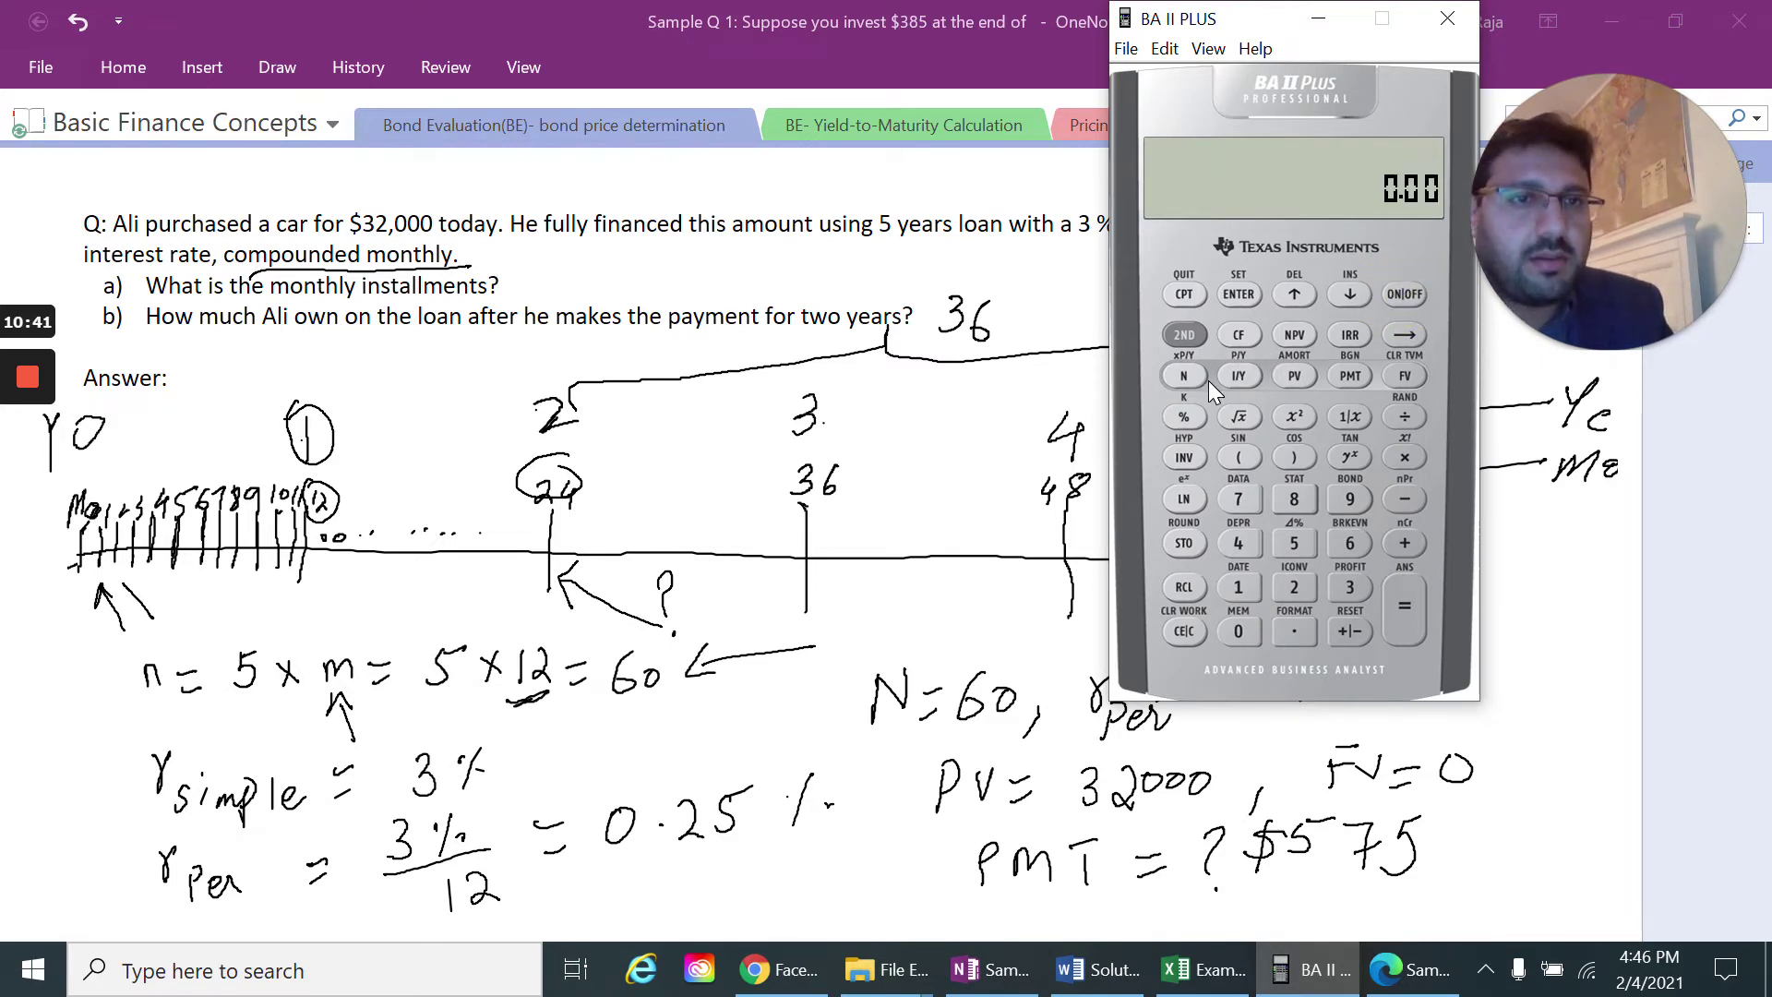
{"action": "mouse_move", "coordinate": [1261, 17]}
{"action": "left_mouse_down"}
{"action": "mouse_move", "coordinate": [1323, 32]}
{"action": "mouse_move", "coordinate": [1254, 10]}
{"action": "left_mouse_up"}
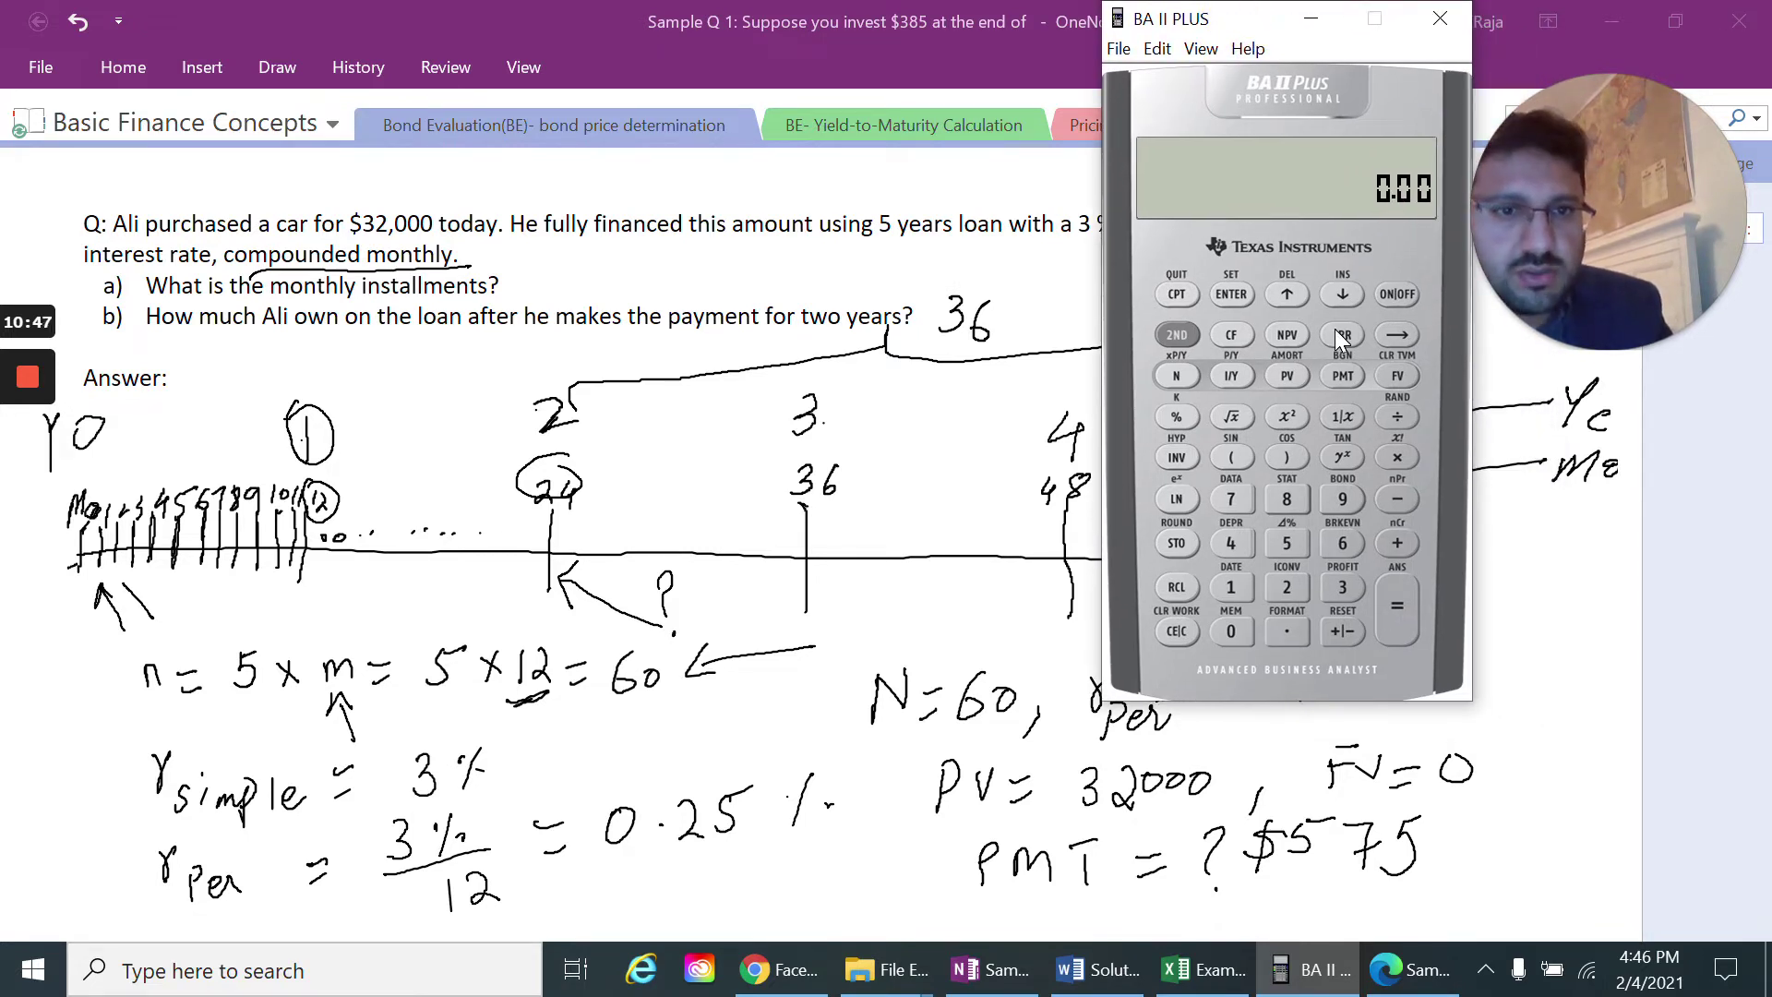
{"action": "left_click", "coordinate": [1344, 587]}
{"action": "left_click", "coordinate": [1340, 541]}
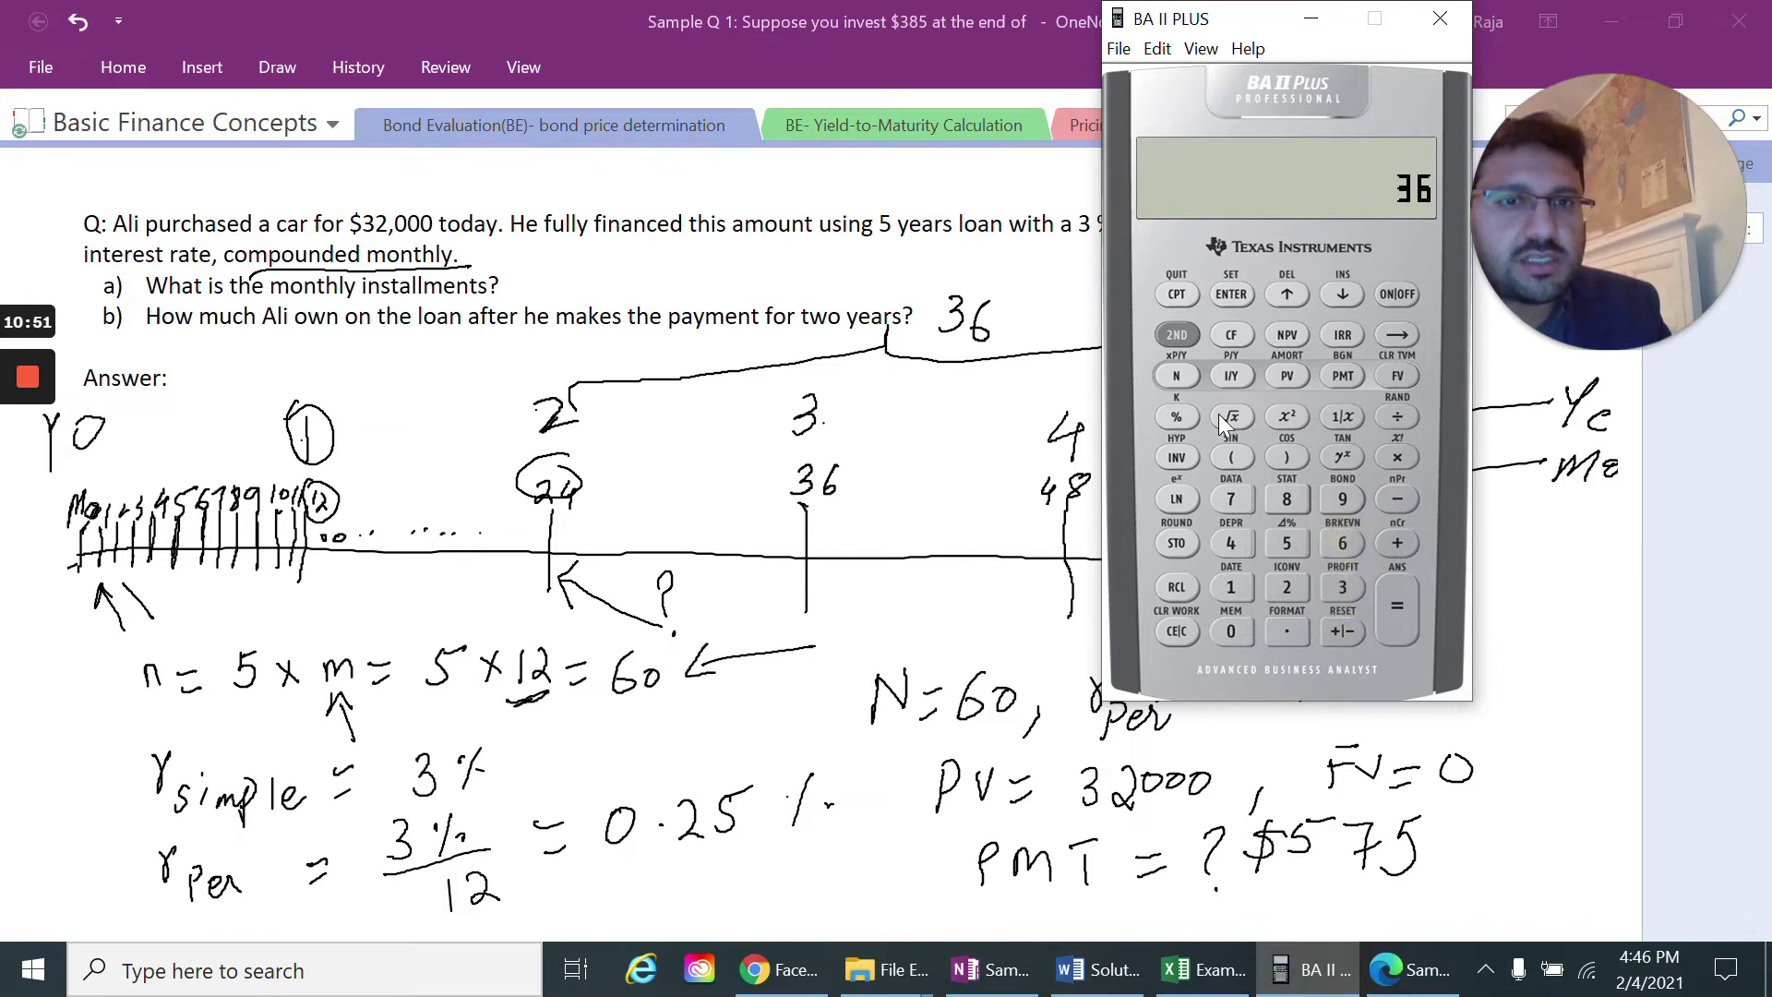
{"action": "left_click", "coordinate": [1178, 377]}
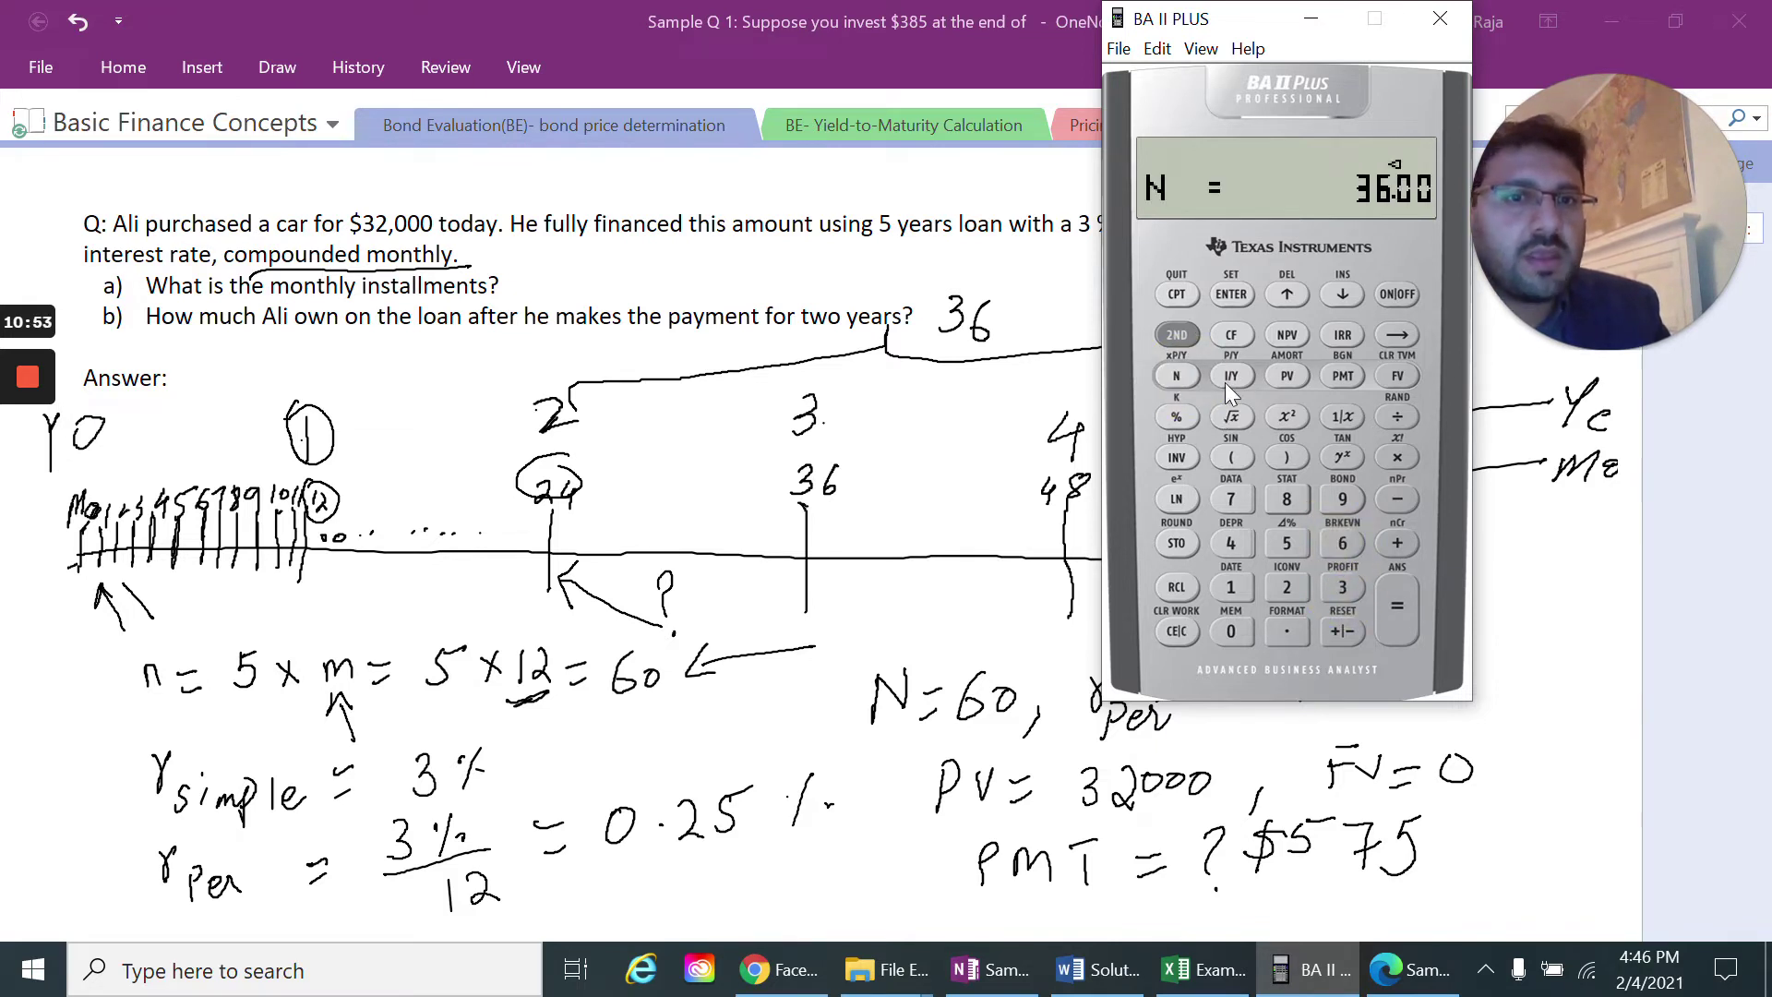
Store 0.25 as I/Y and 0 as FV in the calculator for the remaining loan balance
{"action": "left_click", "coordinate": [1299, 630]}
{"action": "left_click", "coordinate": [1291, 582]}
{"action": "left_click", "coordinate": [1289, 545]}
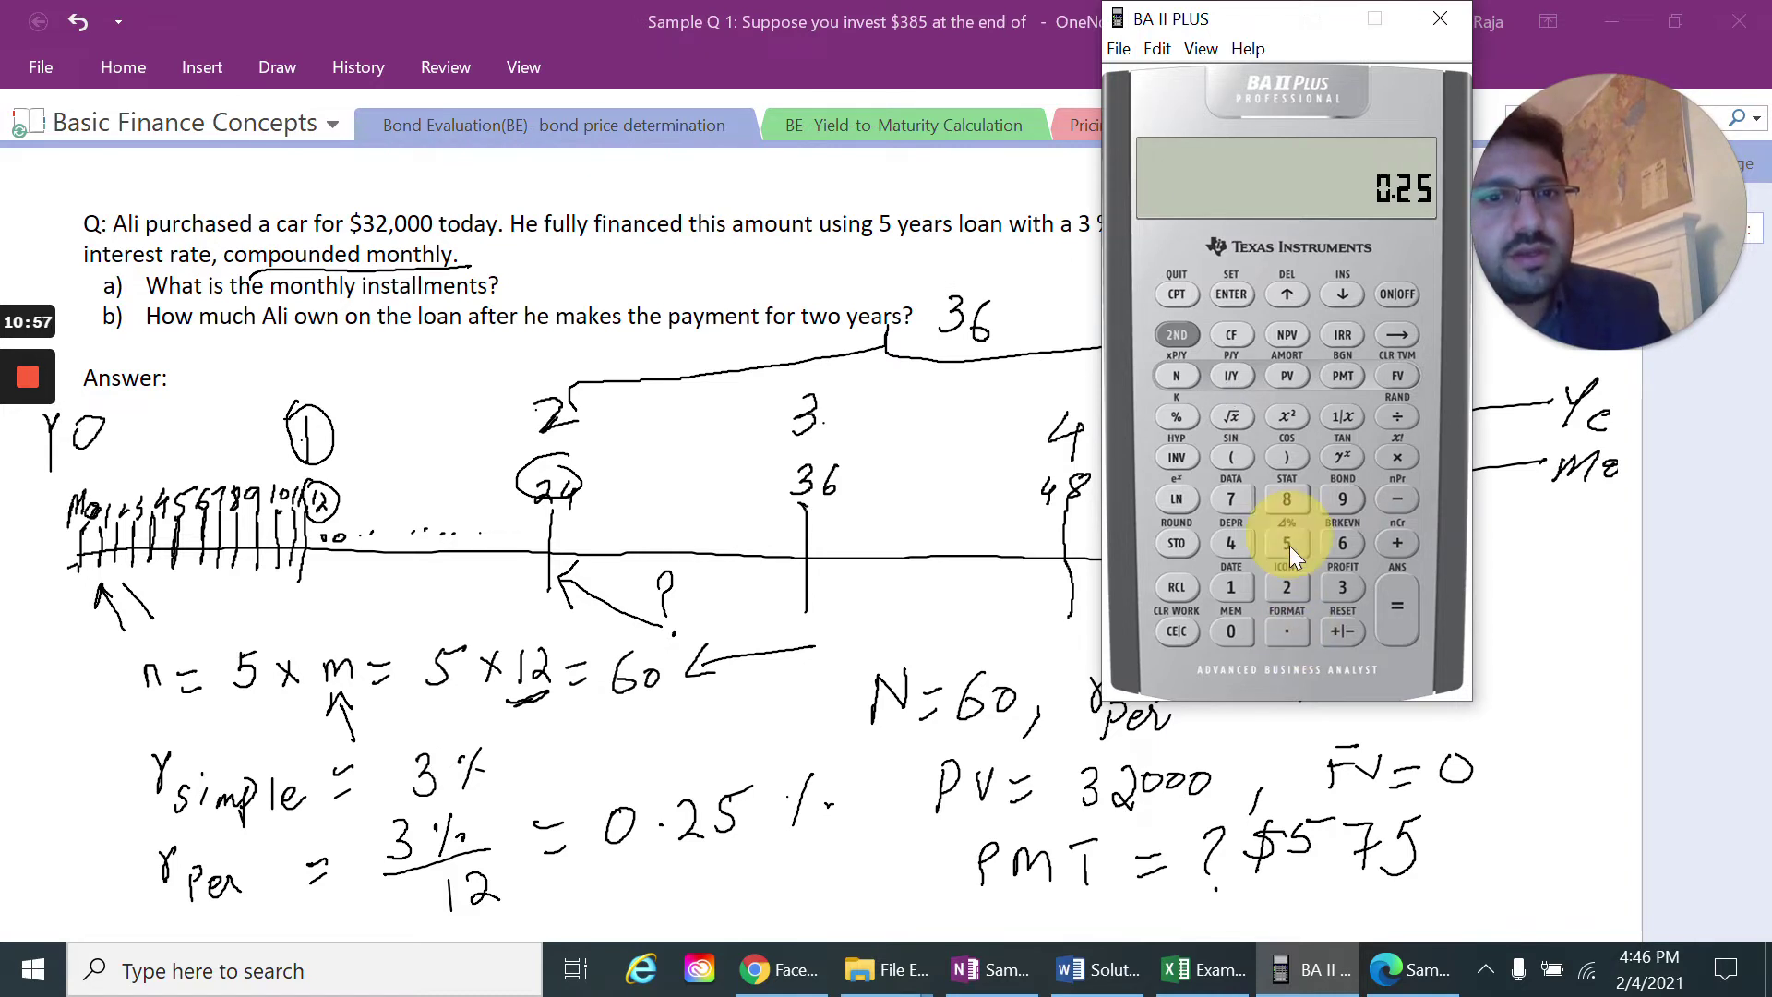
{"action": "left_click", "coordinate": [1238, 373]}
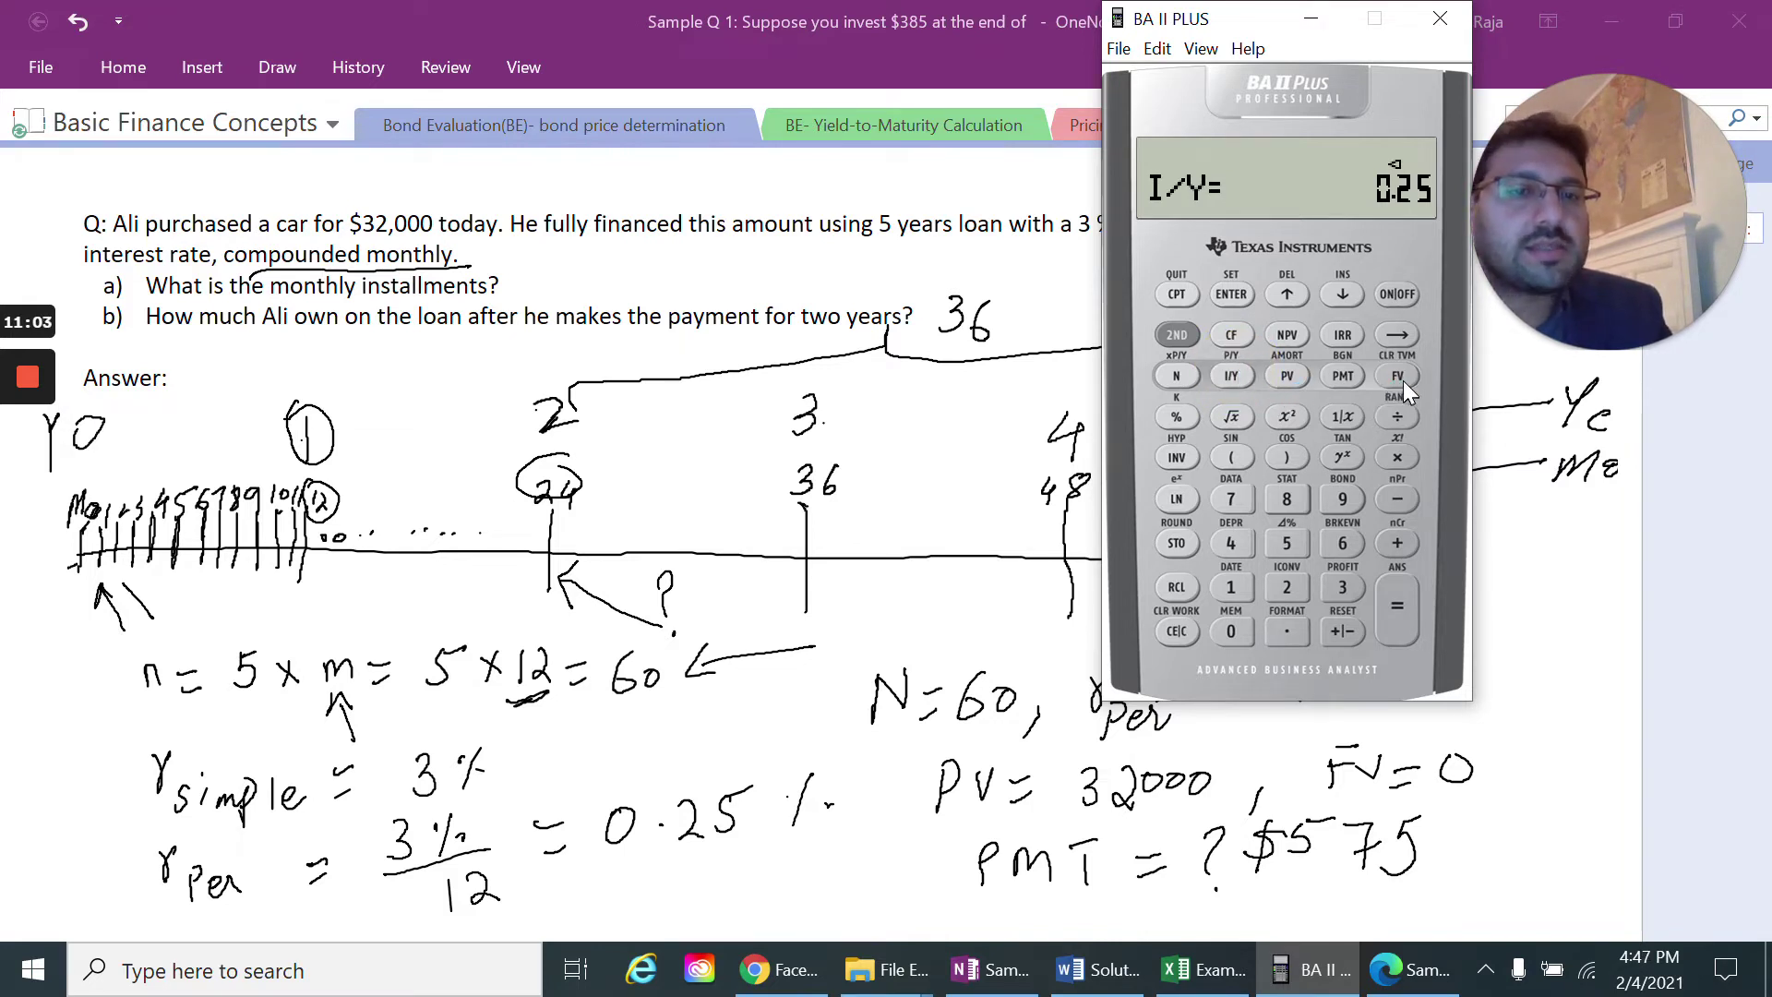
{"action": "left_click", "coordinate": [1230, 632]}
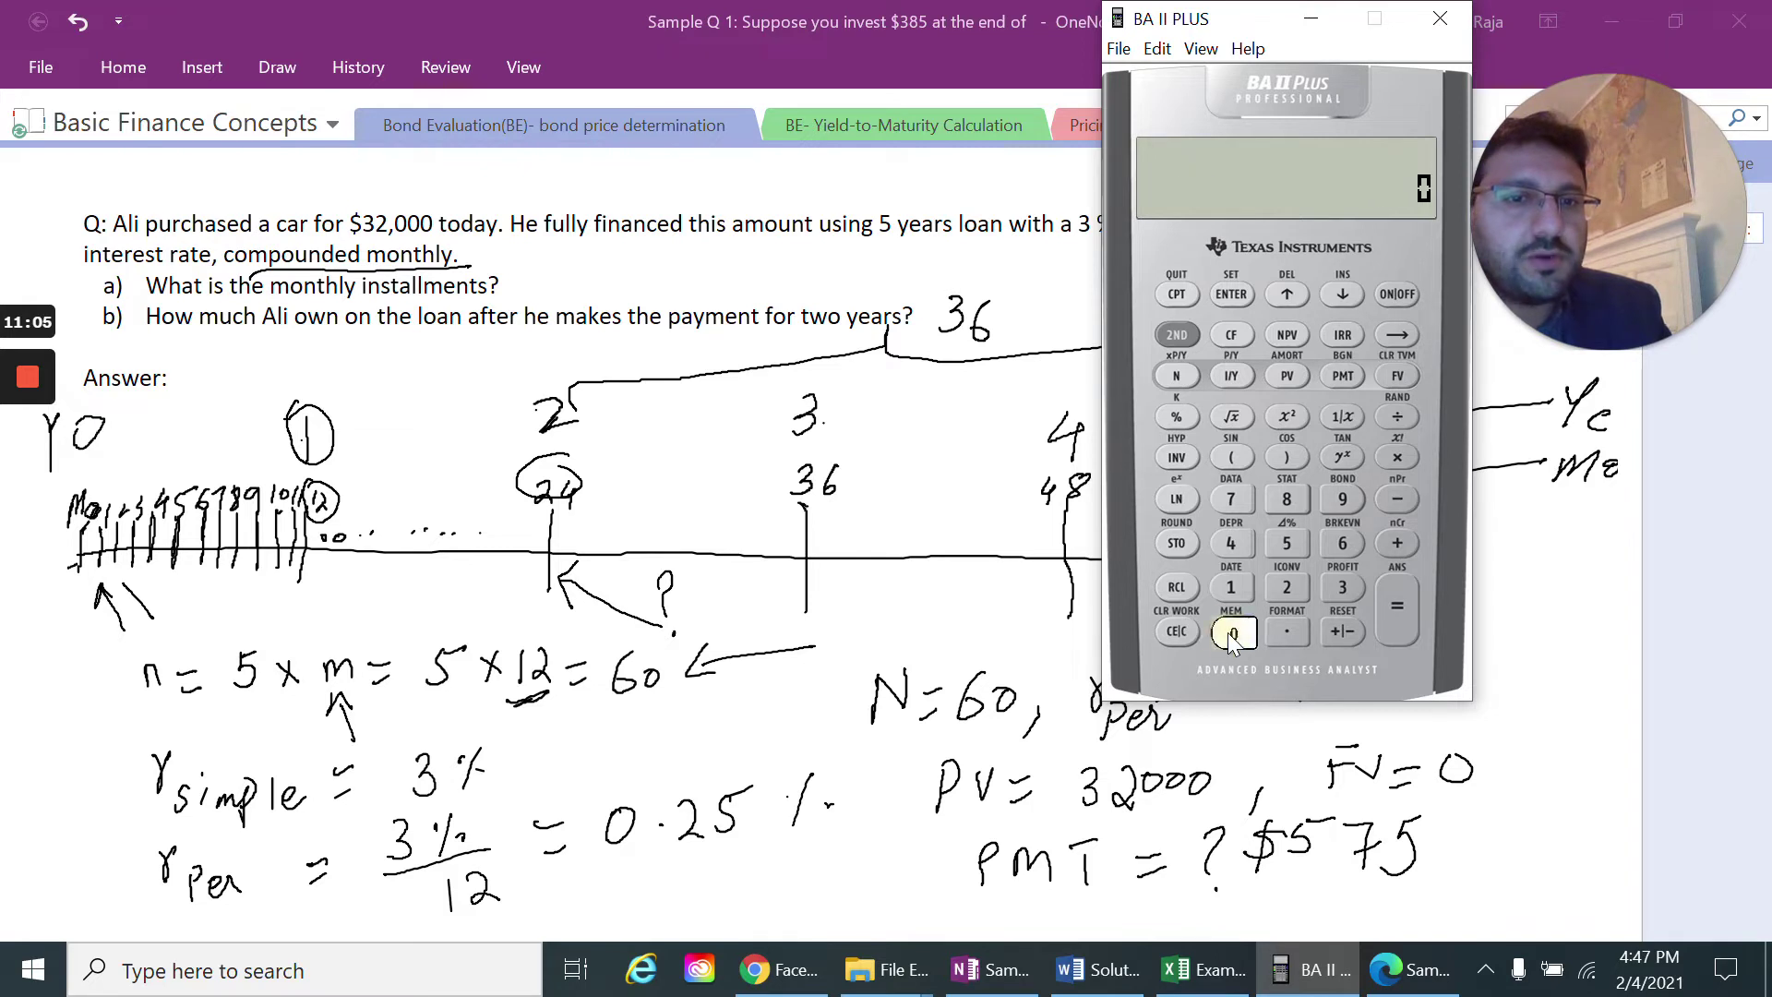
{"action": "left_click", "coordinate": [1387, 380]}
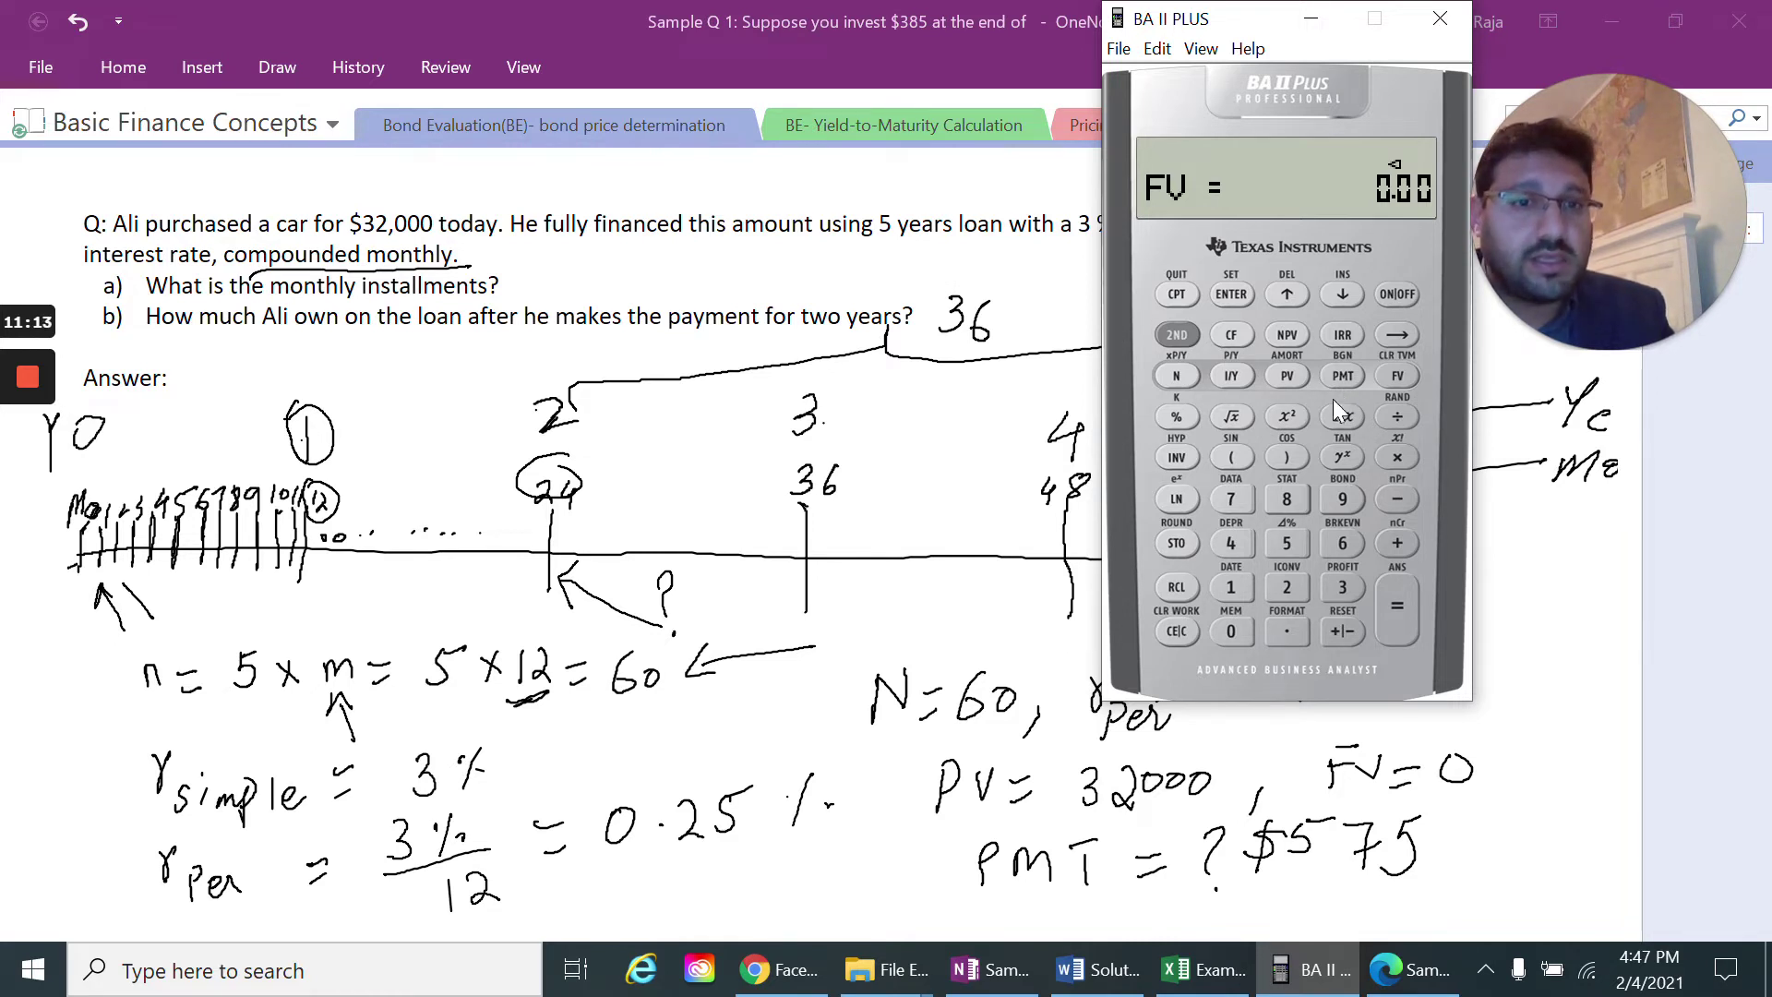
Store -575 as PMT in the calculator and compute PV for the remaining loan balance
{"action": "left_click", "coordinate": [1289, 541]}
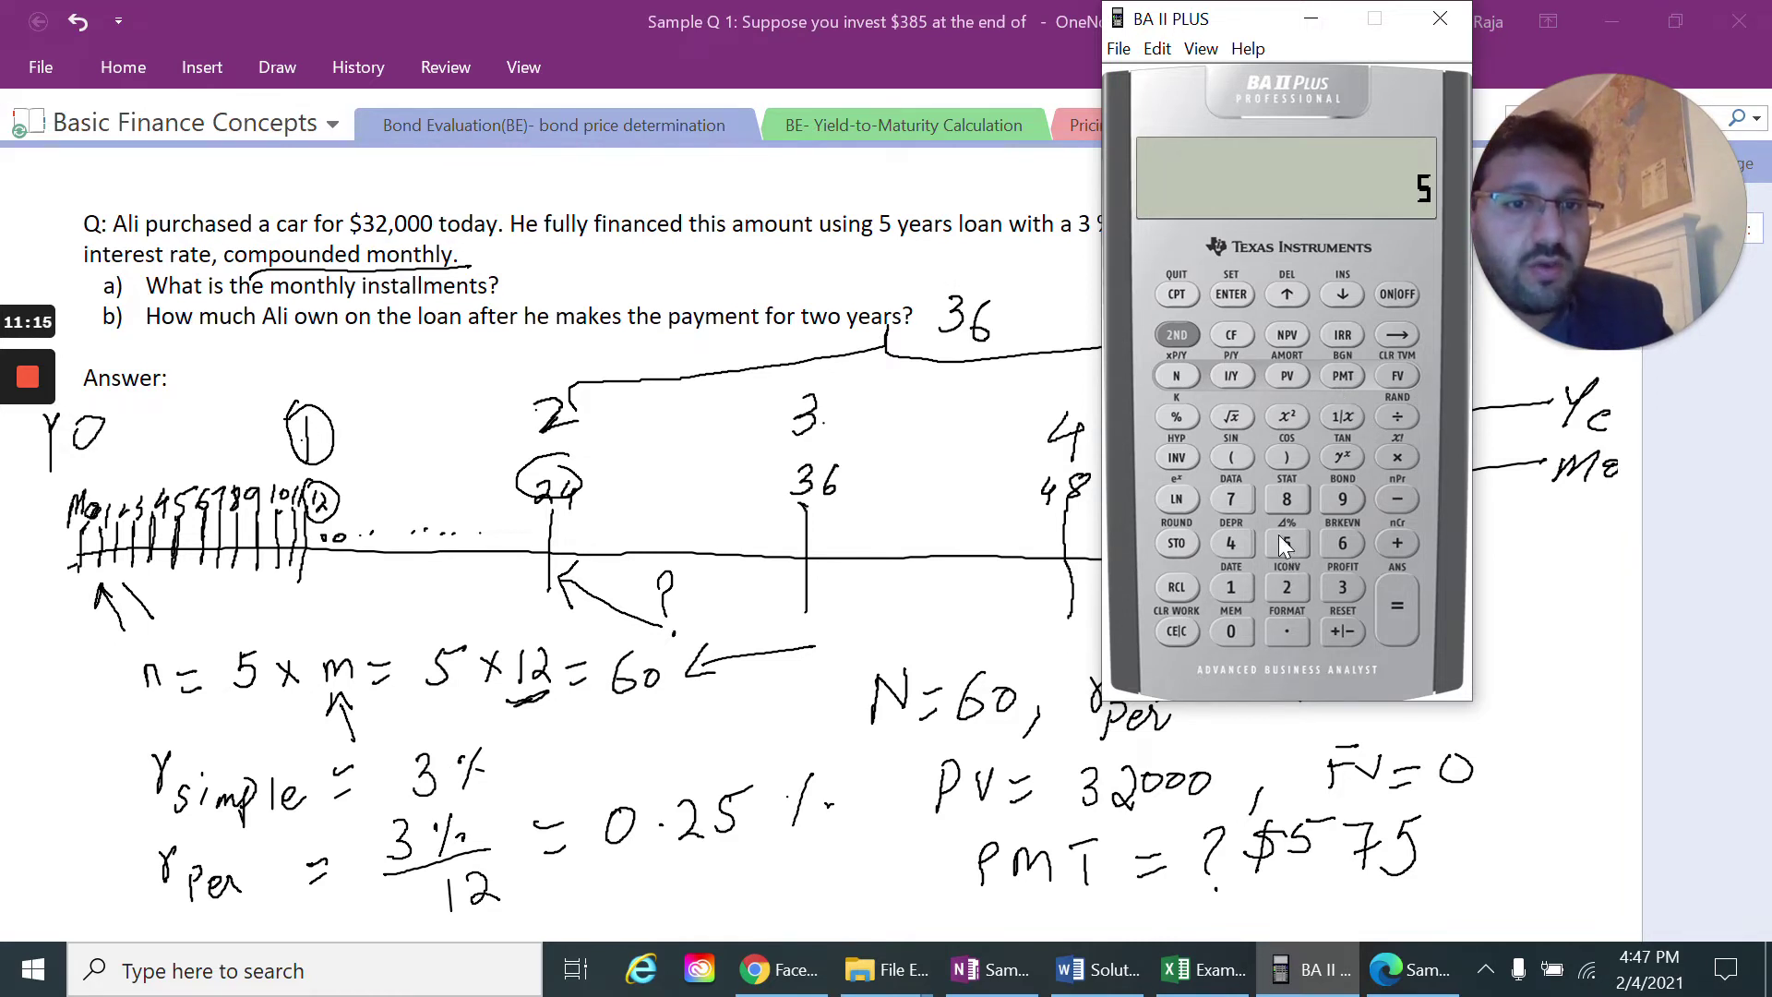
{"action": "left_click", "coordinate": [1243, 500]}
{"action": "left_click", "coordinate": [1287, 541]}
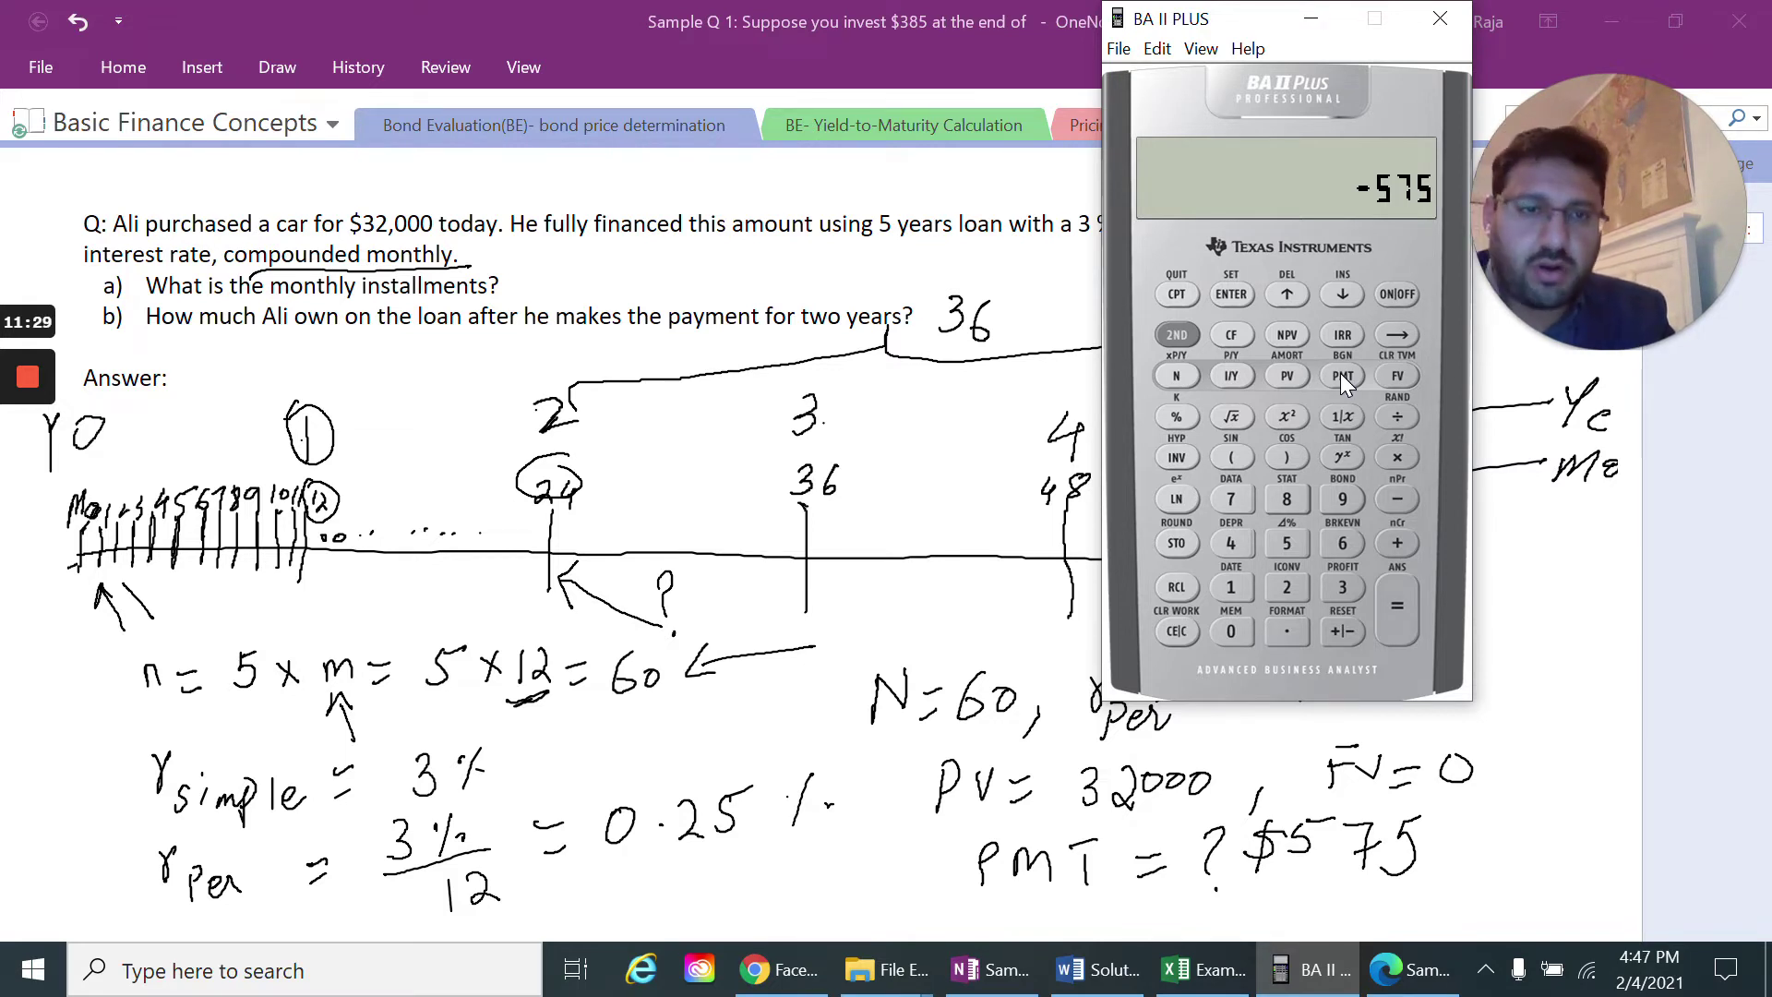
{"action": "left_click", "coordinate": [1343, 376]}
{"action": "left_click", "coordinate": [1177, 294]}
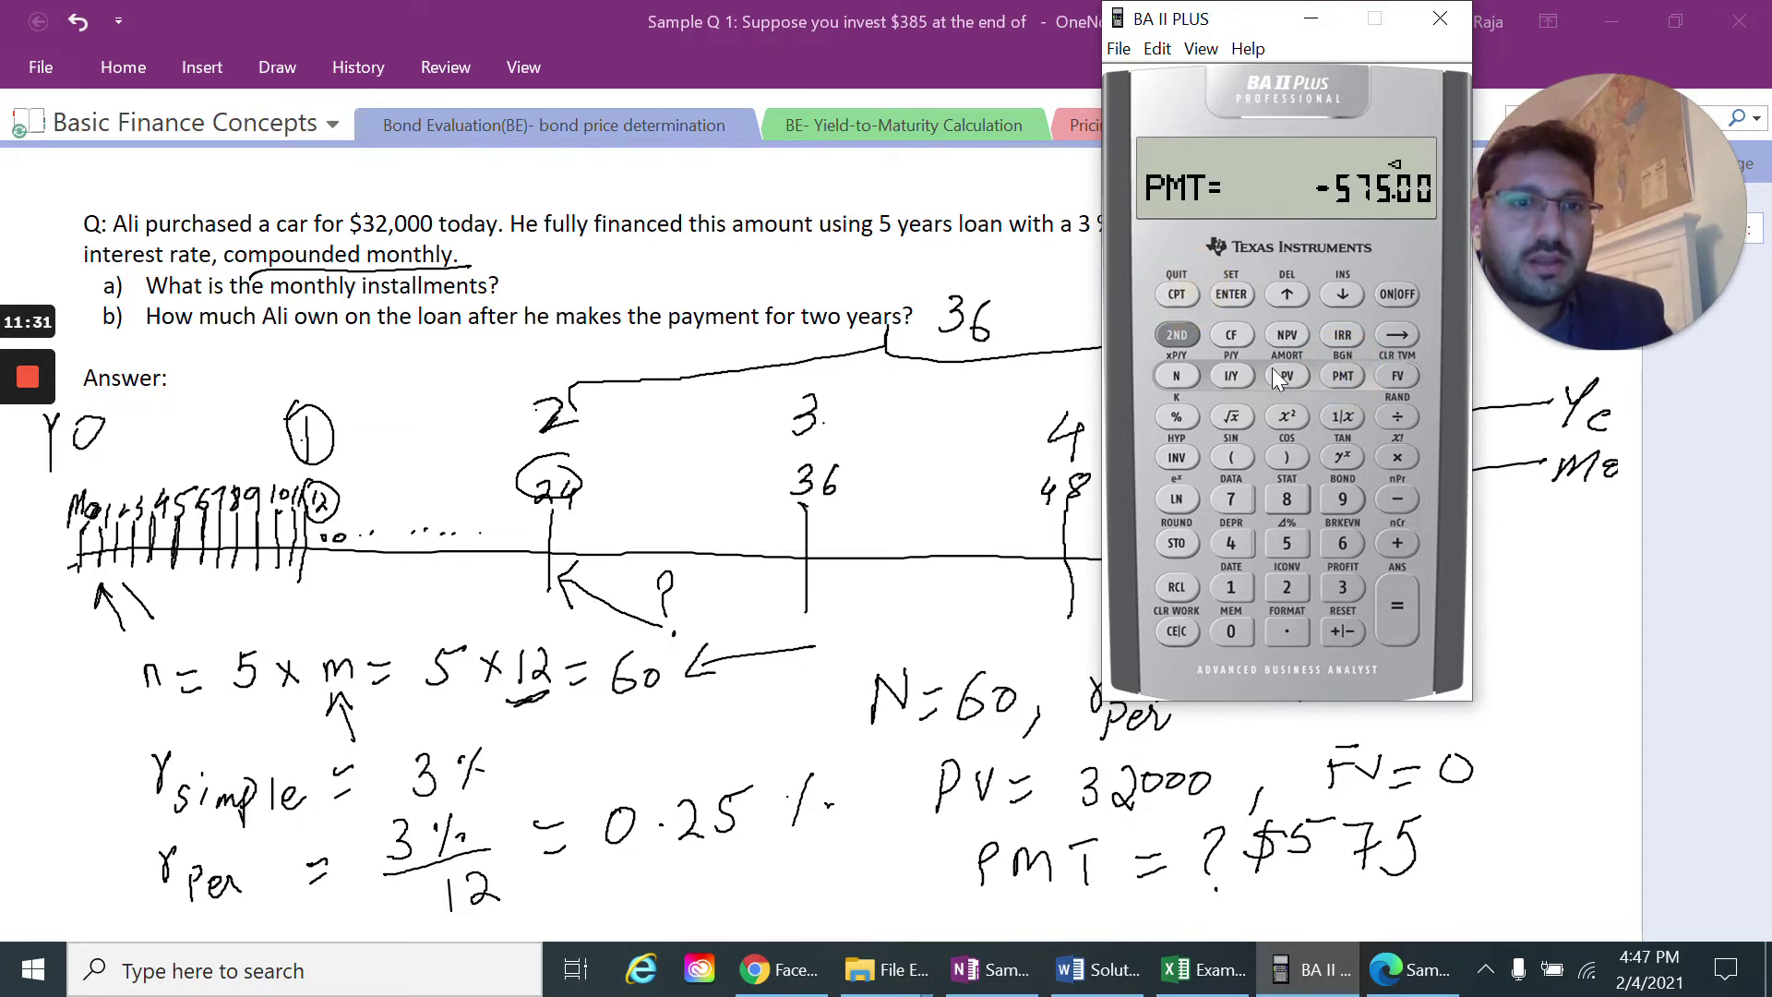
{"action": "left_click", "coordinate": [1288, 373]}
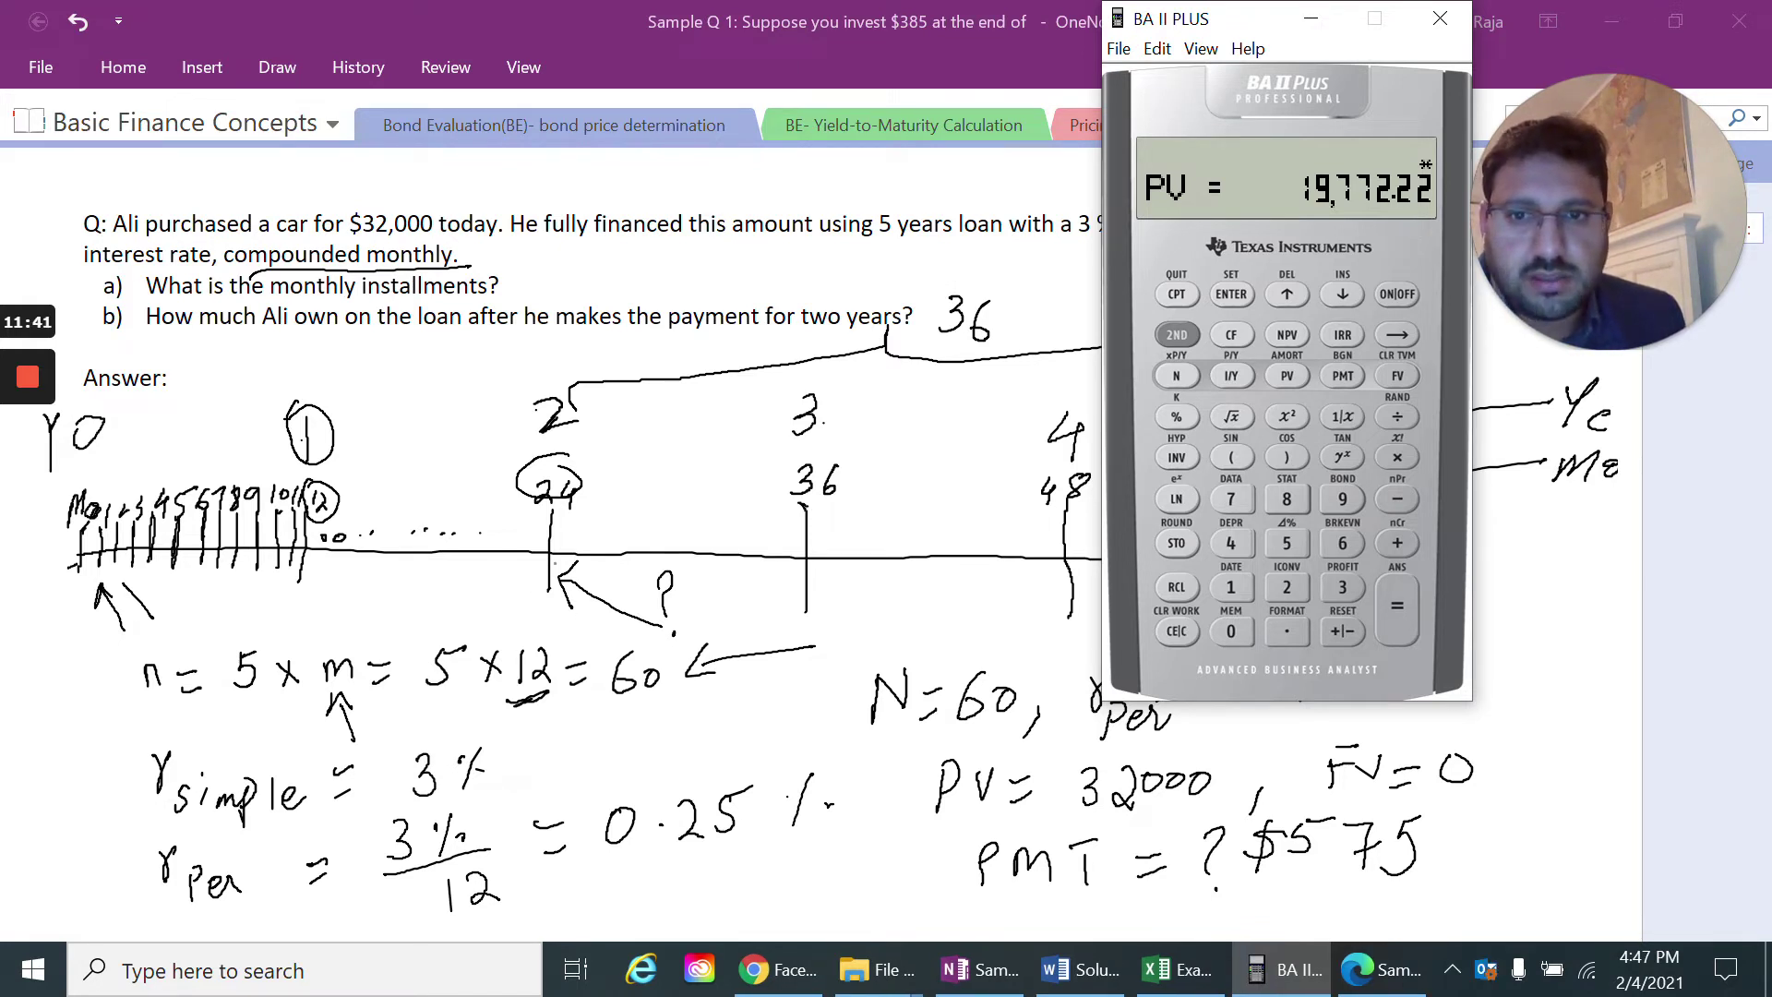
Switch to OneNote, draw an arrow to month 24 on the timeline, and handwrite $19772 above it, checking the amount against the calculator
{"action": "left_click", "coordinate": [577, 531]}
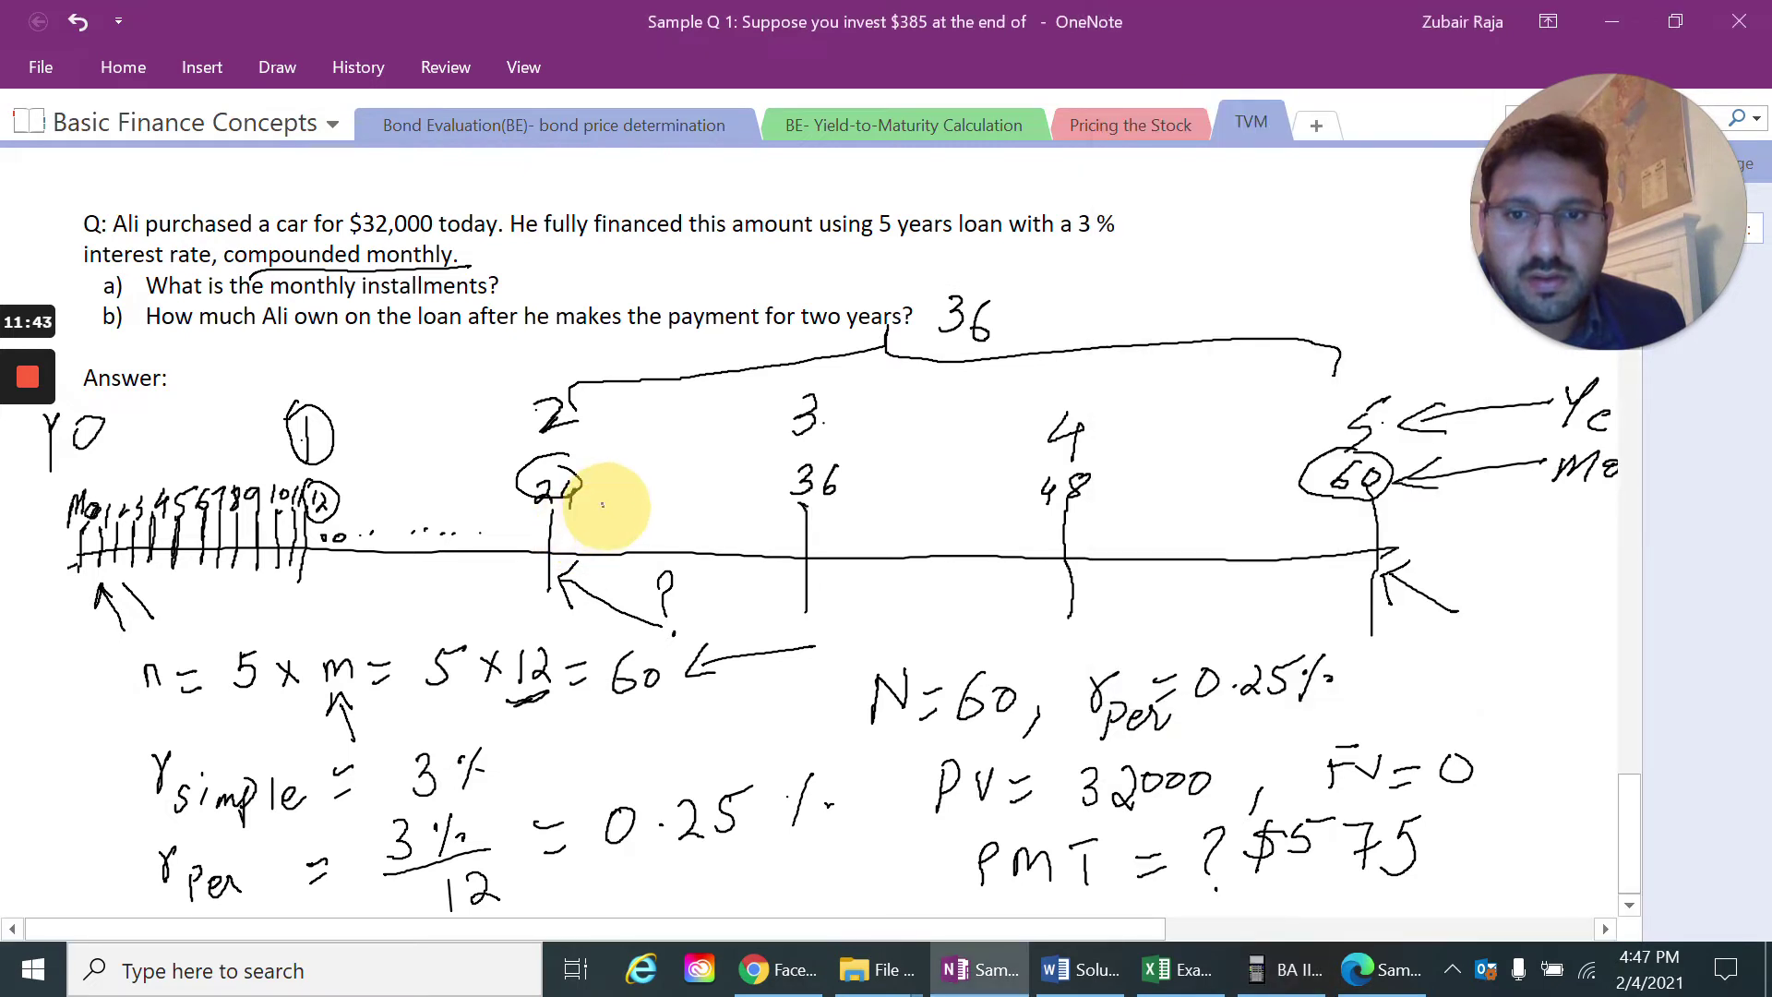
{"action": "mouse_move", "coordinate": [577, 533]}
{"action": "left_mouse_down"}
{"action": "mouse_move", "coordinate": [646, 492]}
{"action": "mouse_move", "coordinate": [569, 536]}
{"action": "mouse_move", "coordinate": [598, 532]}
{"action": "left_mouse_up"}
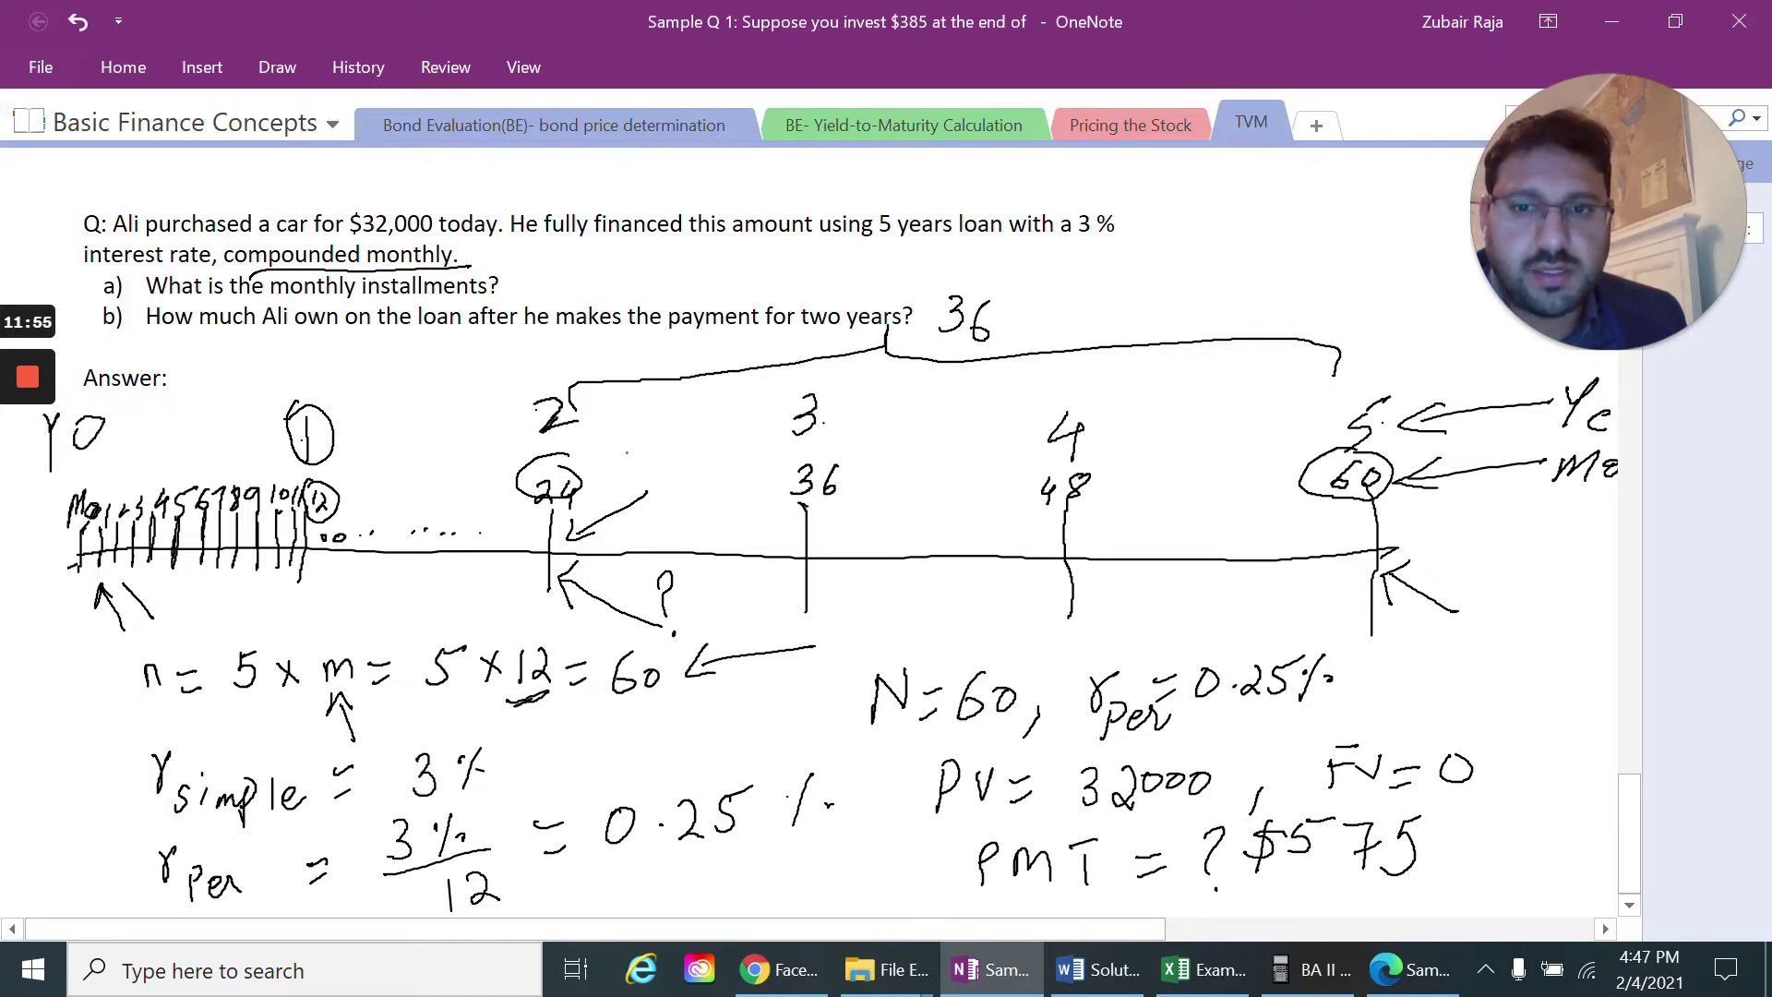
{"action": "mouse_move", "coordinate": [615, 440]}
{"action": "left_mouse_down"}
{"action": "mouse_move", "coordinate": [617, 475]}
{"action": "mouse_move", "coordinate": [646, 448]}
{"action": "mouse_move", "coordinate": [652, 470]}
{"action": "left_mouse_up"}
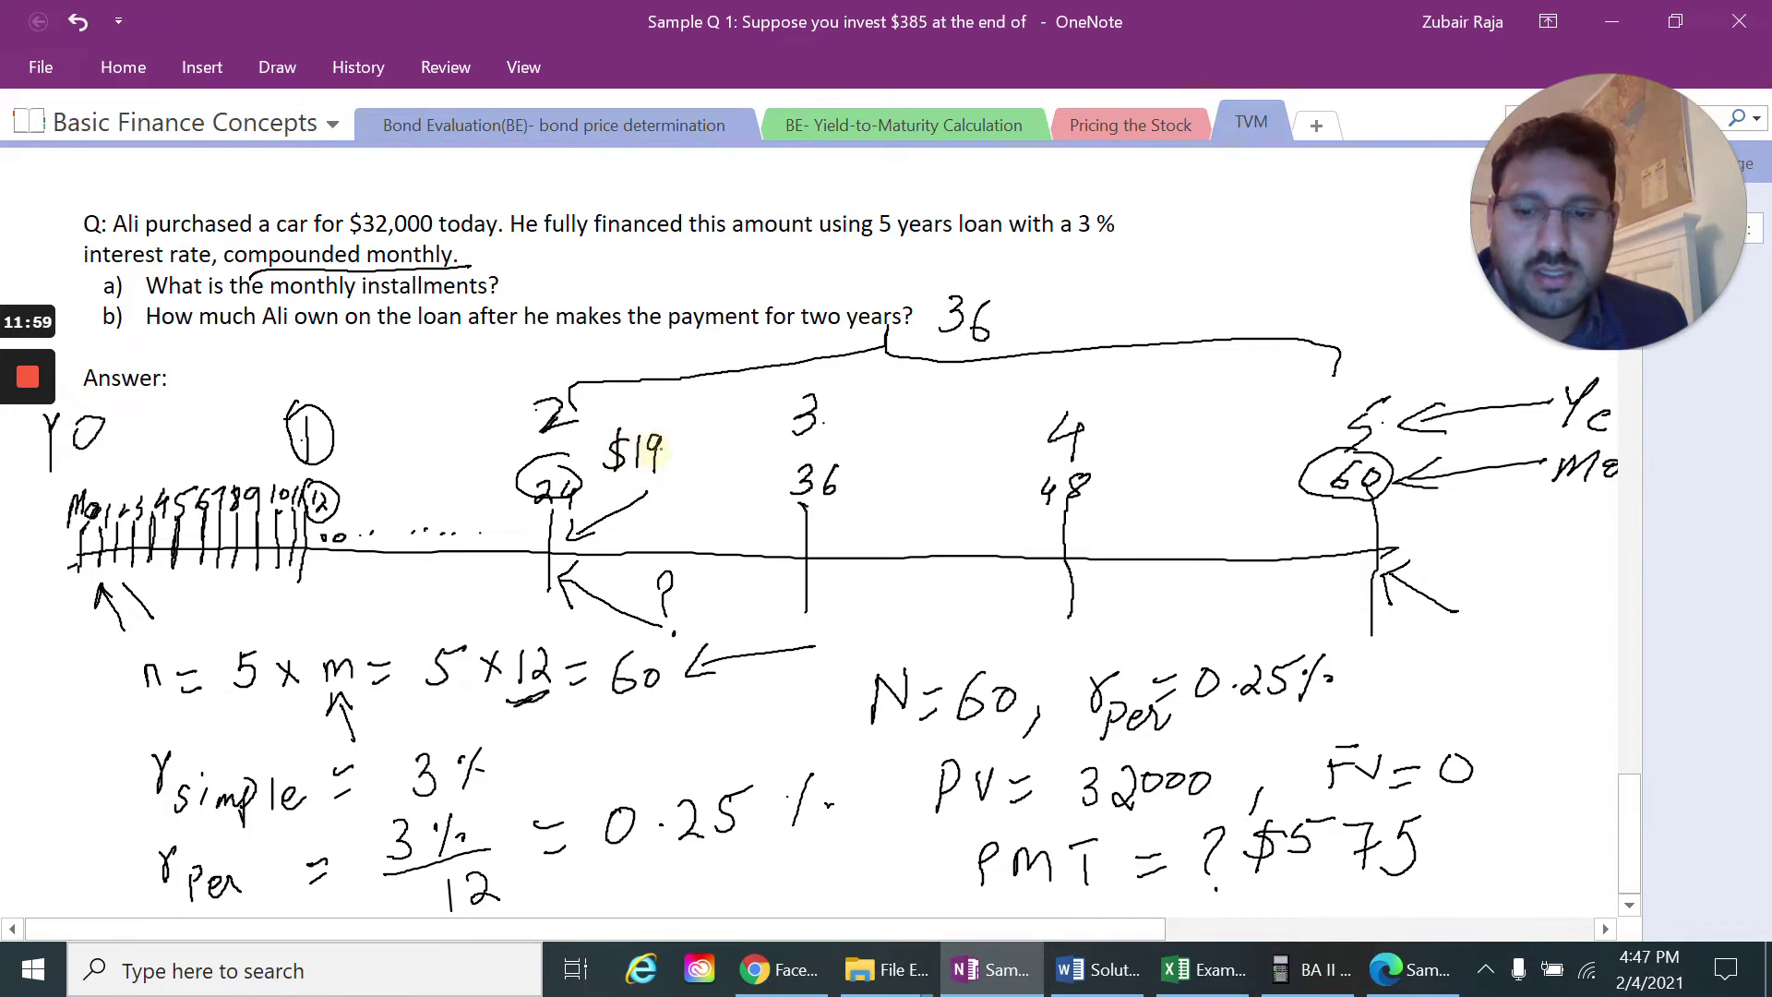
{"action": "key", "text": "alt+Tab"}
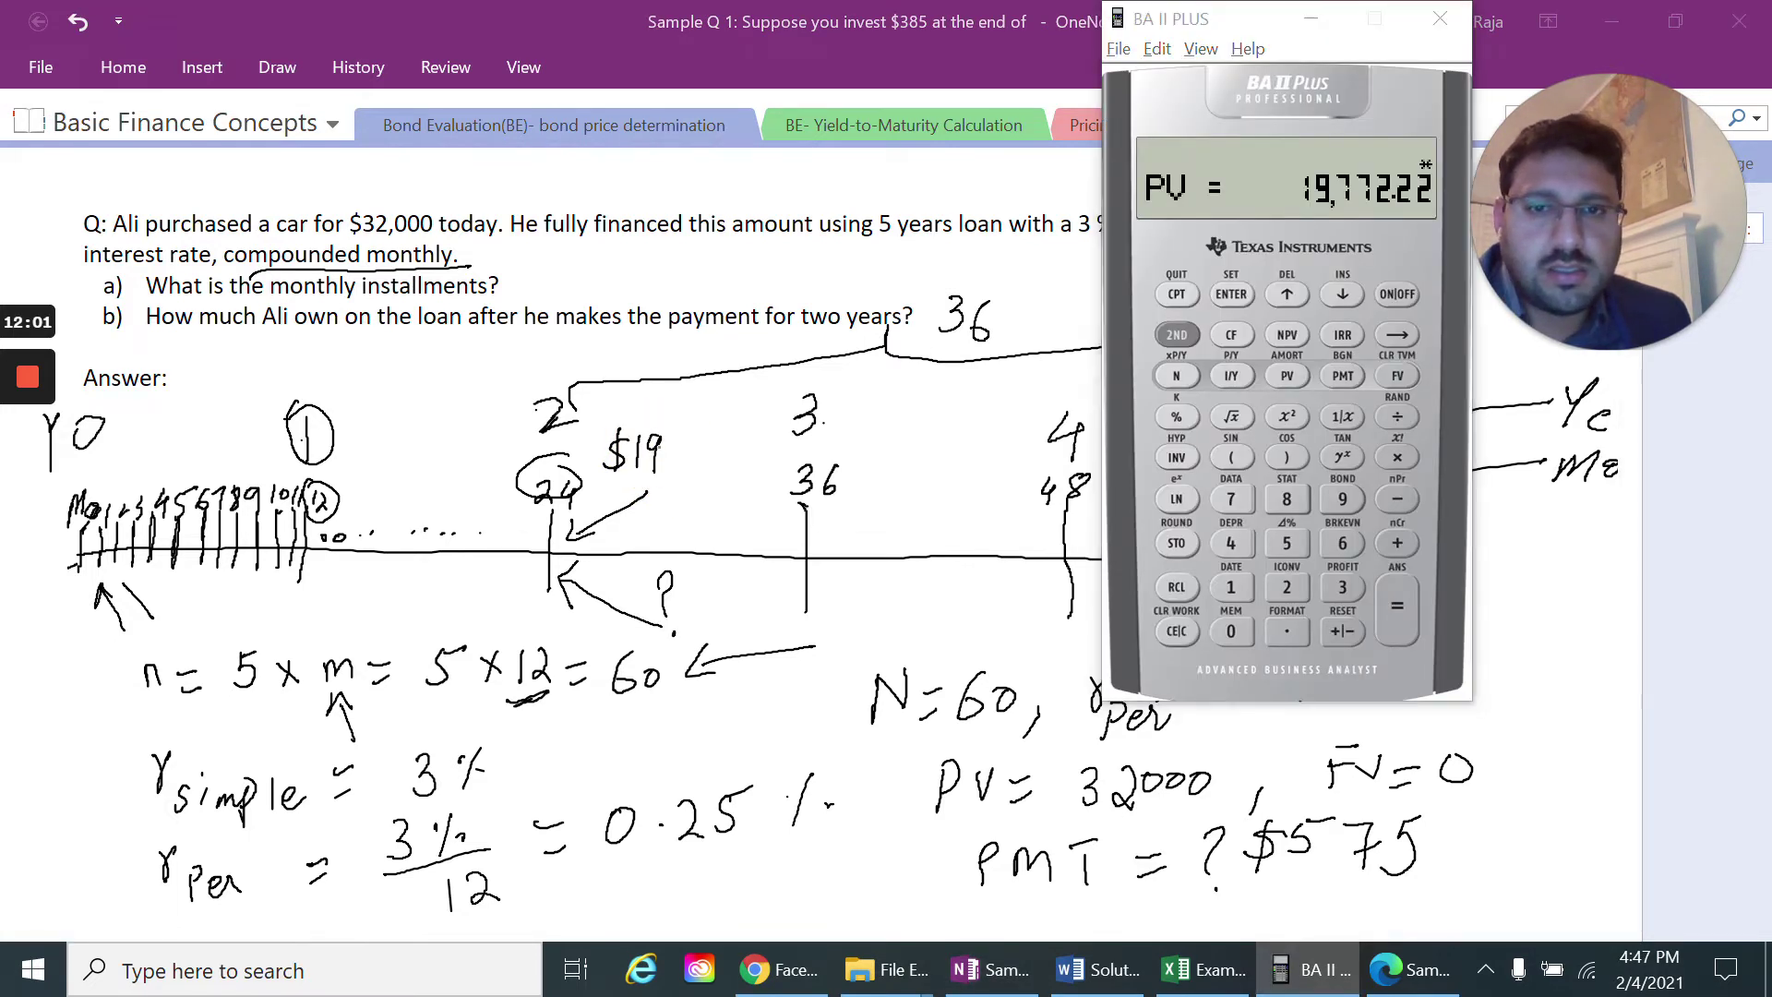
{"action": "key", "text": "alt+Tab"}
{"action": "mouse_move", "coordinate": [678, 437]}
{"action": "left_mouse_down"}
{"action": "mouse_move", "coordinate": [683, 469]}
{"action": "mouse_move", "coordinate": [735, 471]}
{"action": "left_mouse_up"}
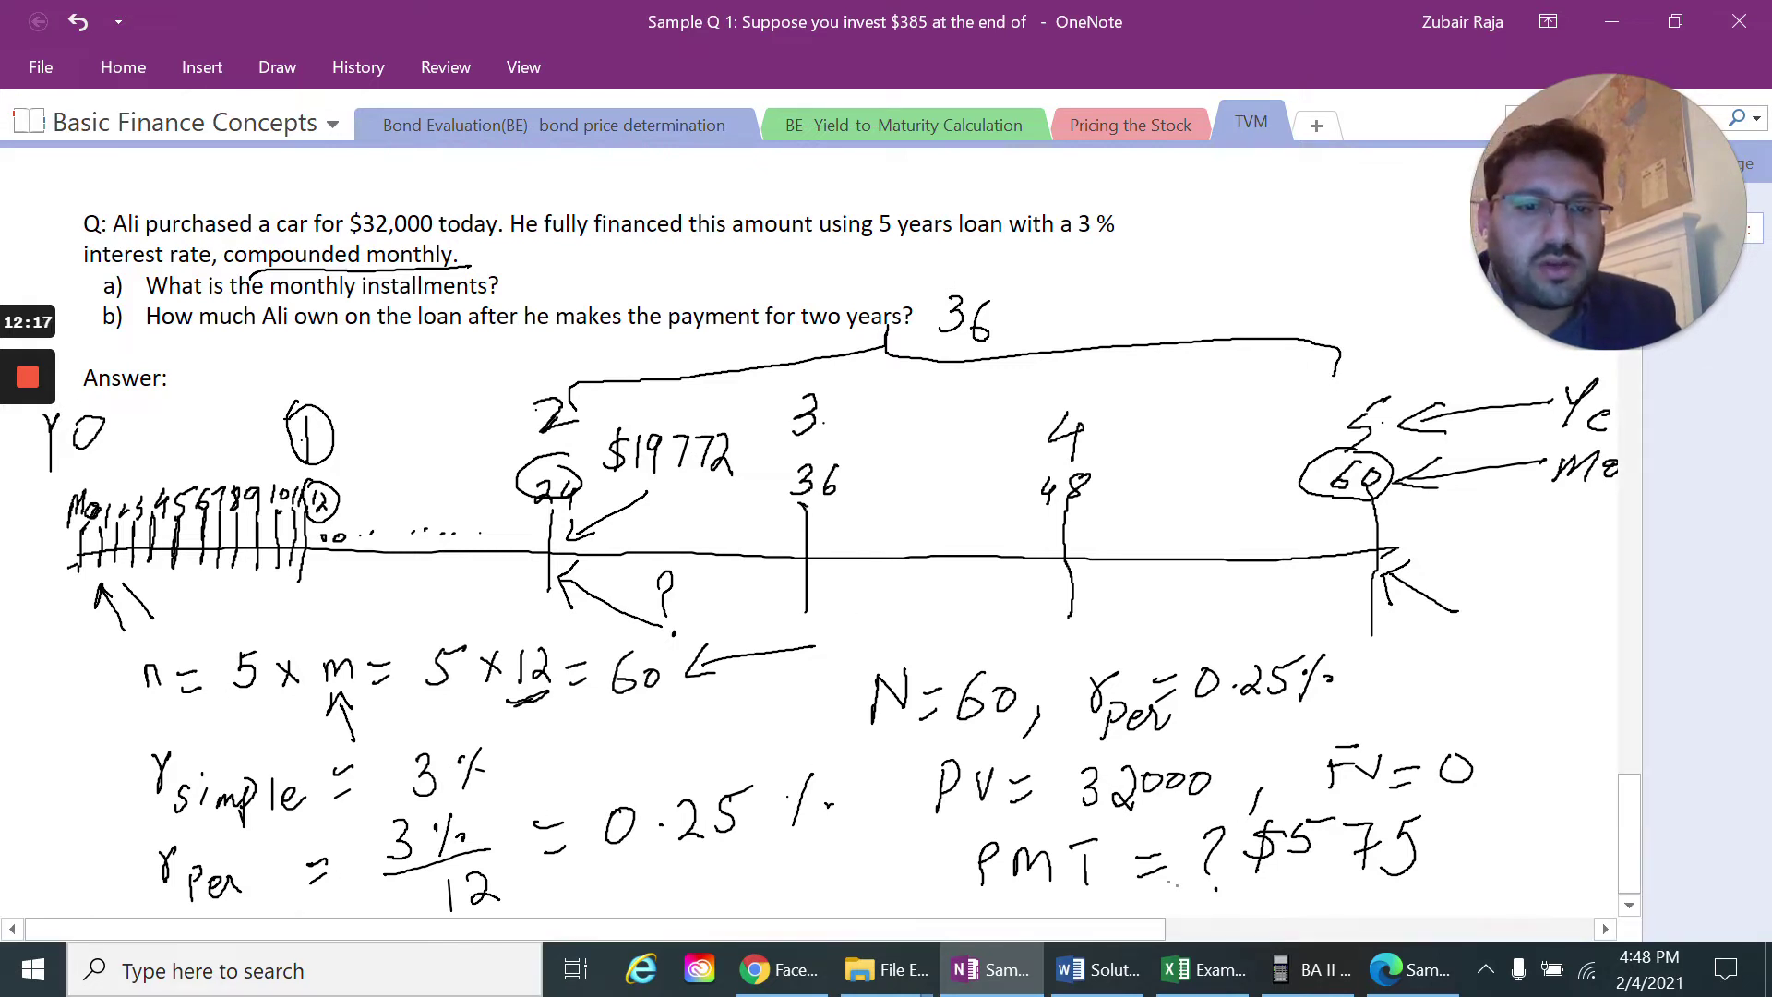
Switch to the Examples.xlsx workbook in Excel and restore its maximized window to a smaller floating size
{"action": "mouse_move", "coordinate": [1230, 986]}
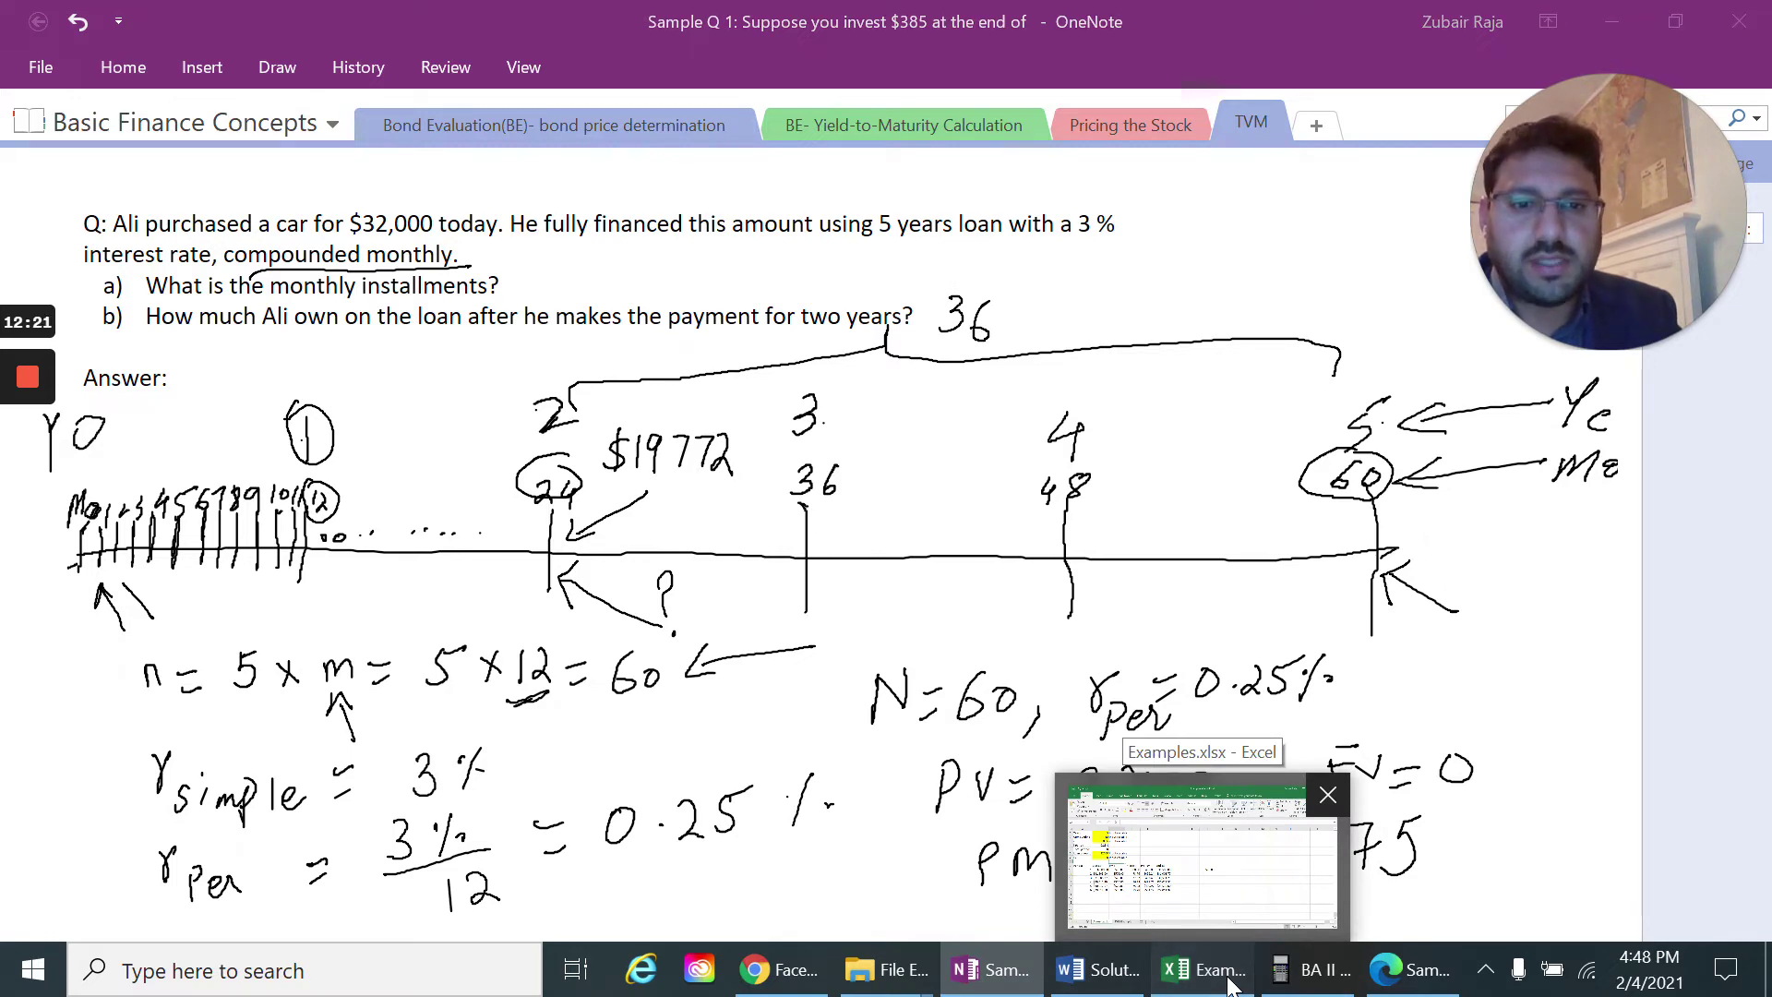
{"action": "left_click", "coordinate": [1230, 986]}
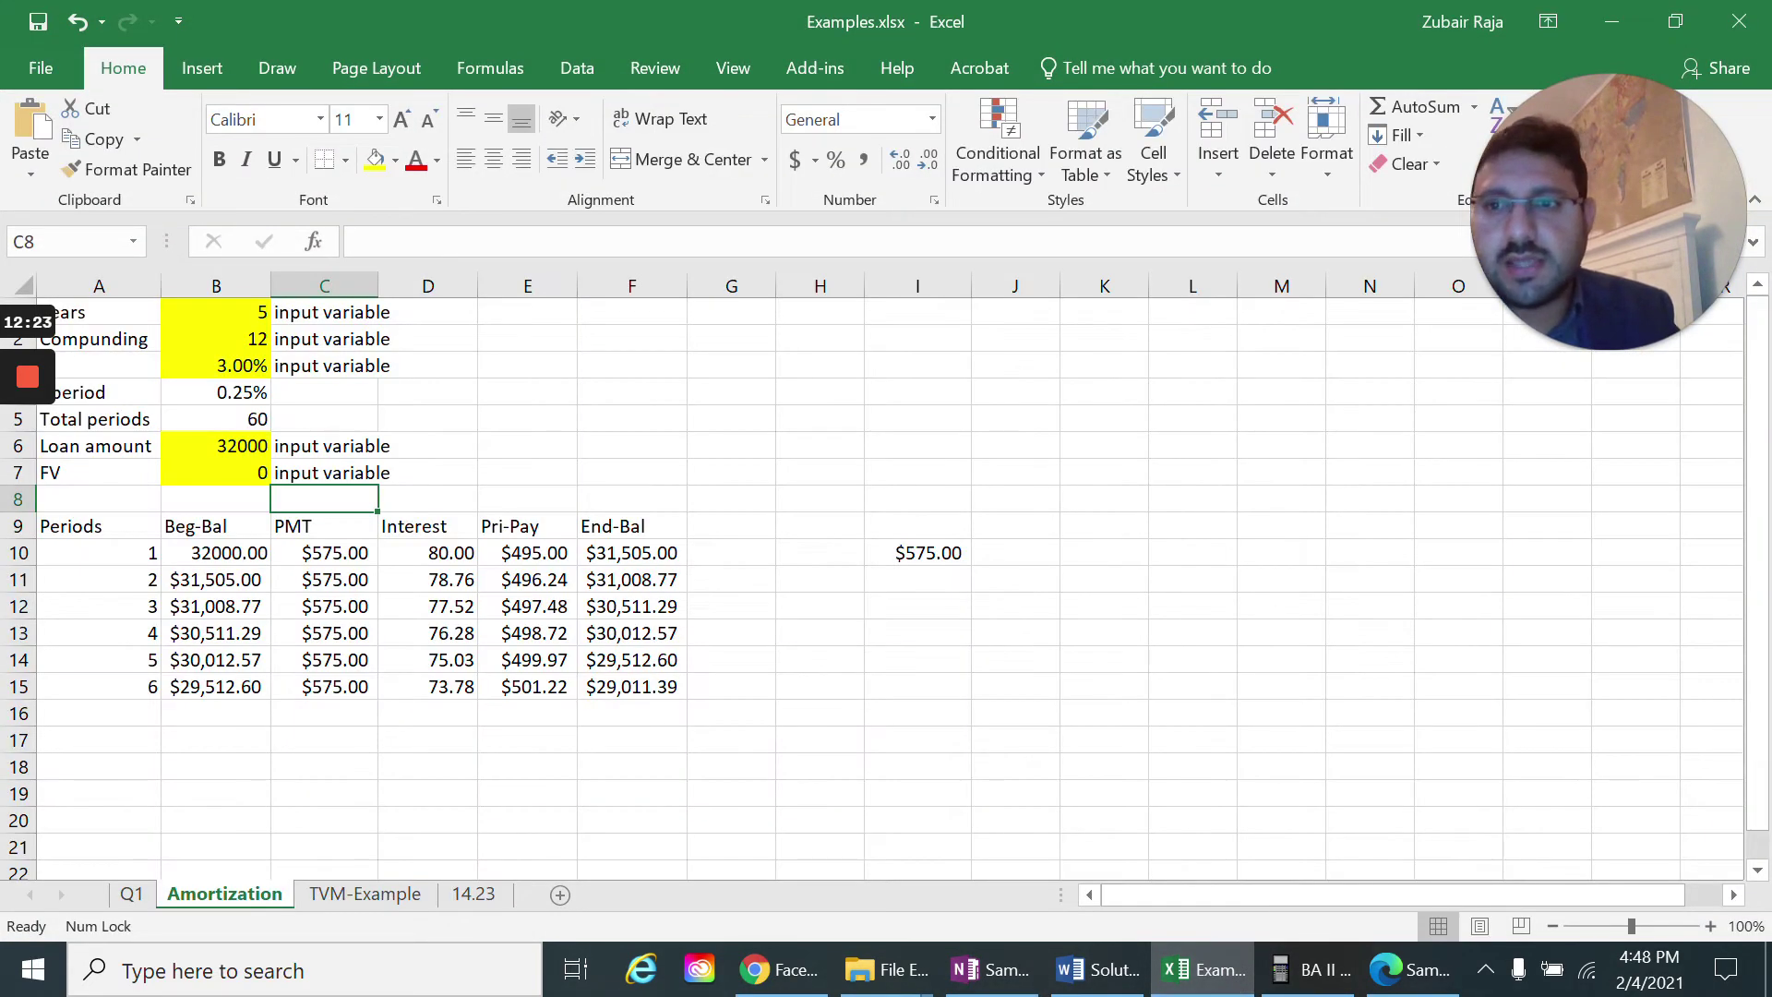
{"action": "left_click_drag", "start_coordinate": [519, 19], "coordinate": [679, 30]}
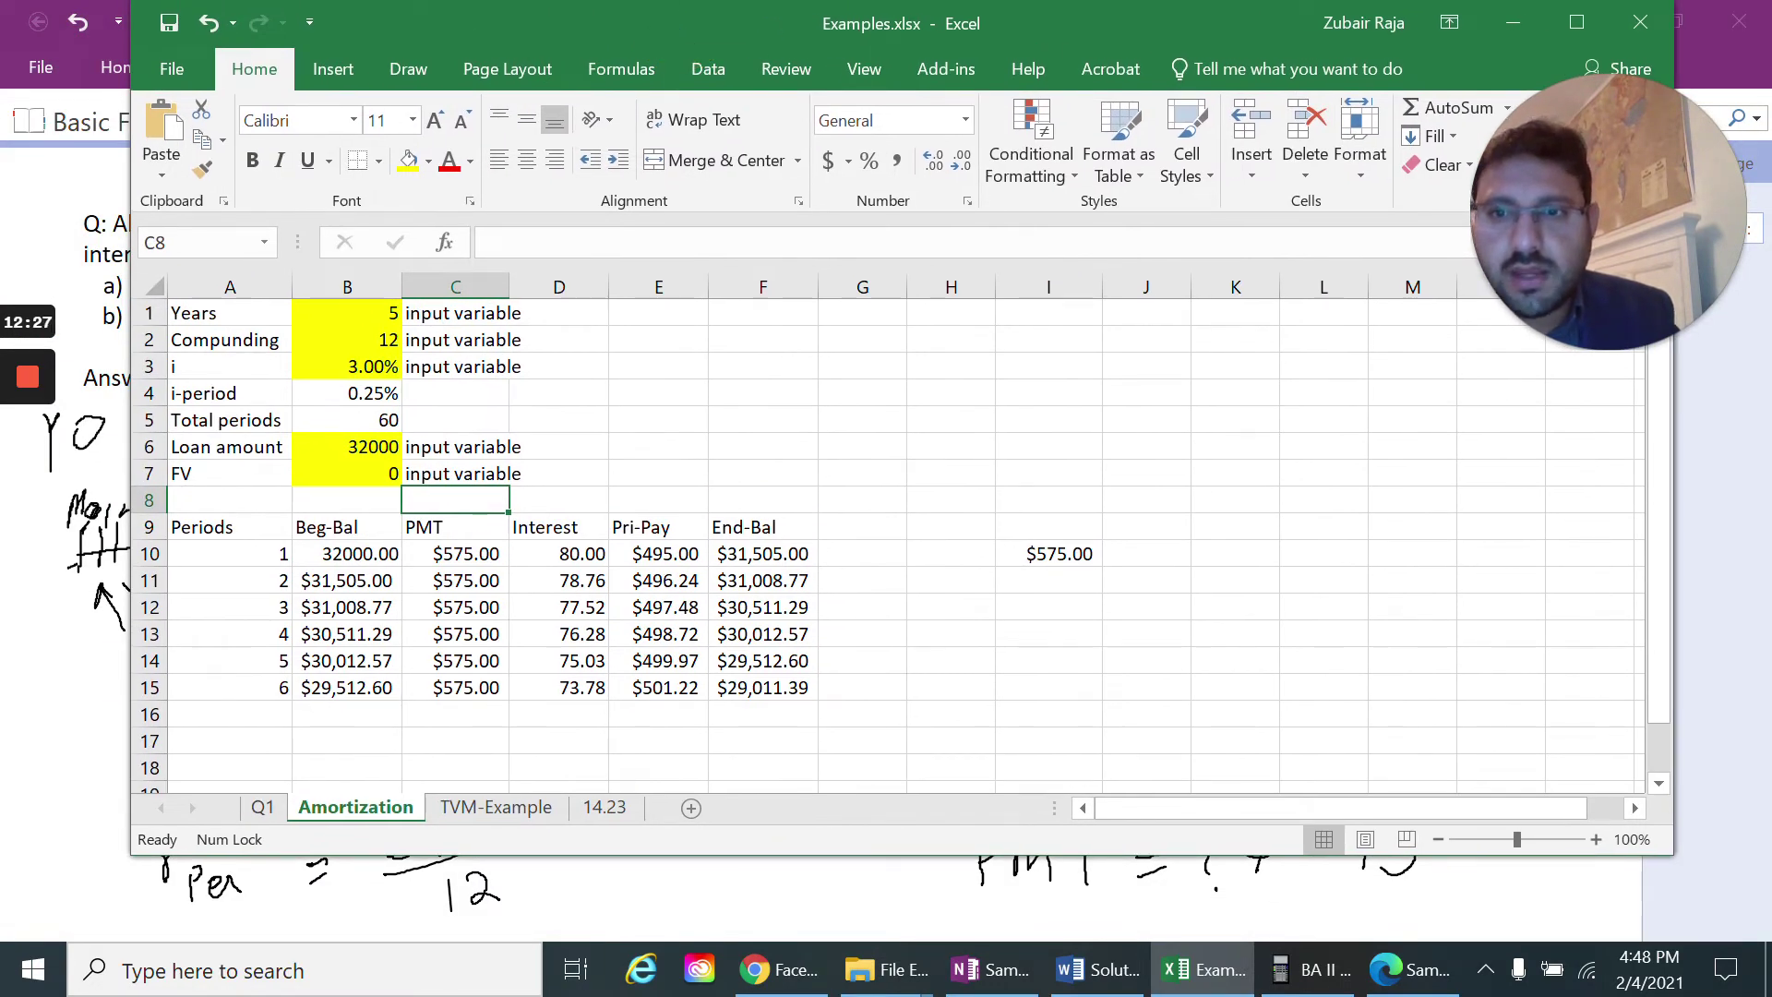
Examine the loan inputs in B1:B7 of the Amortization sheet, including the formulas behind i-period and Total periods
{"action": "left_click", "coordinate": [347, 313]}
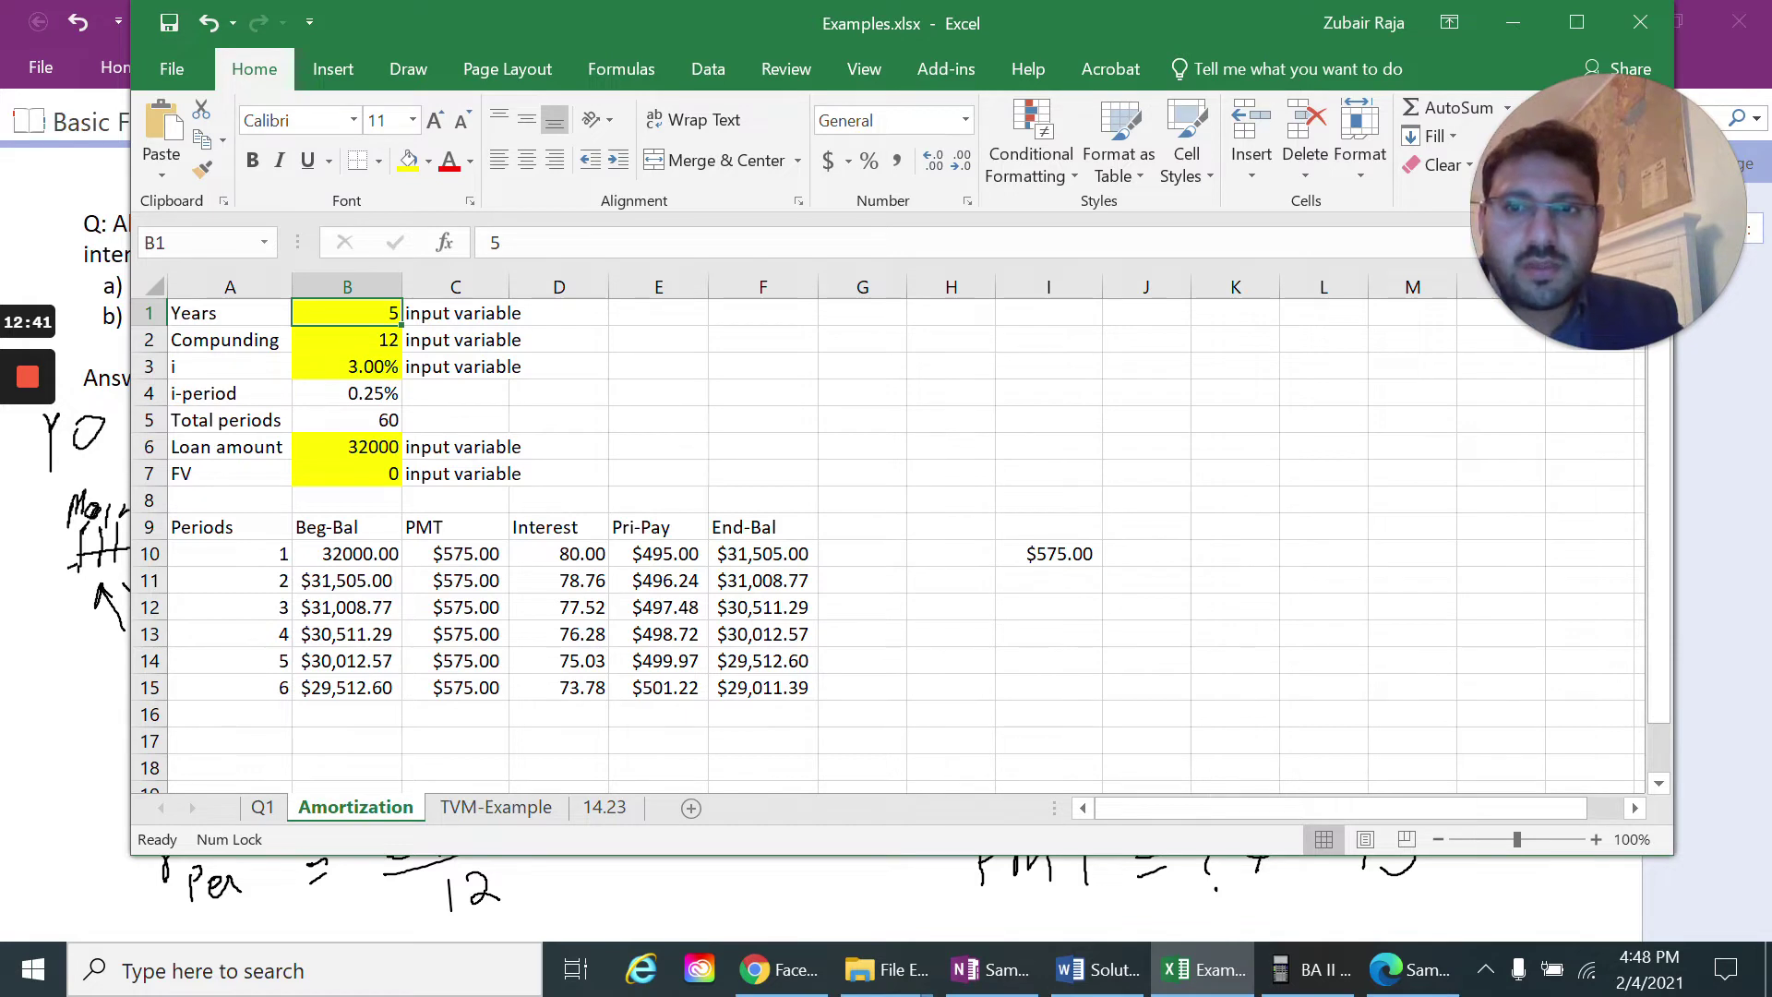
{"action": "left_click", "coordinate": [525, 245]}
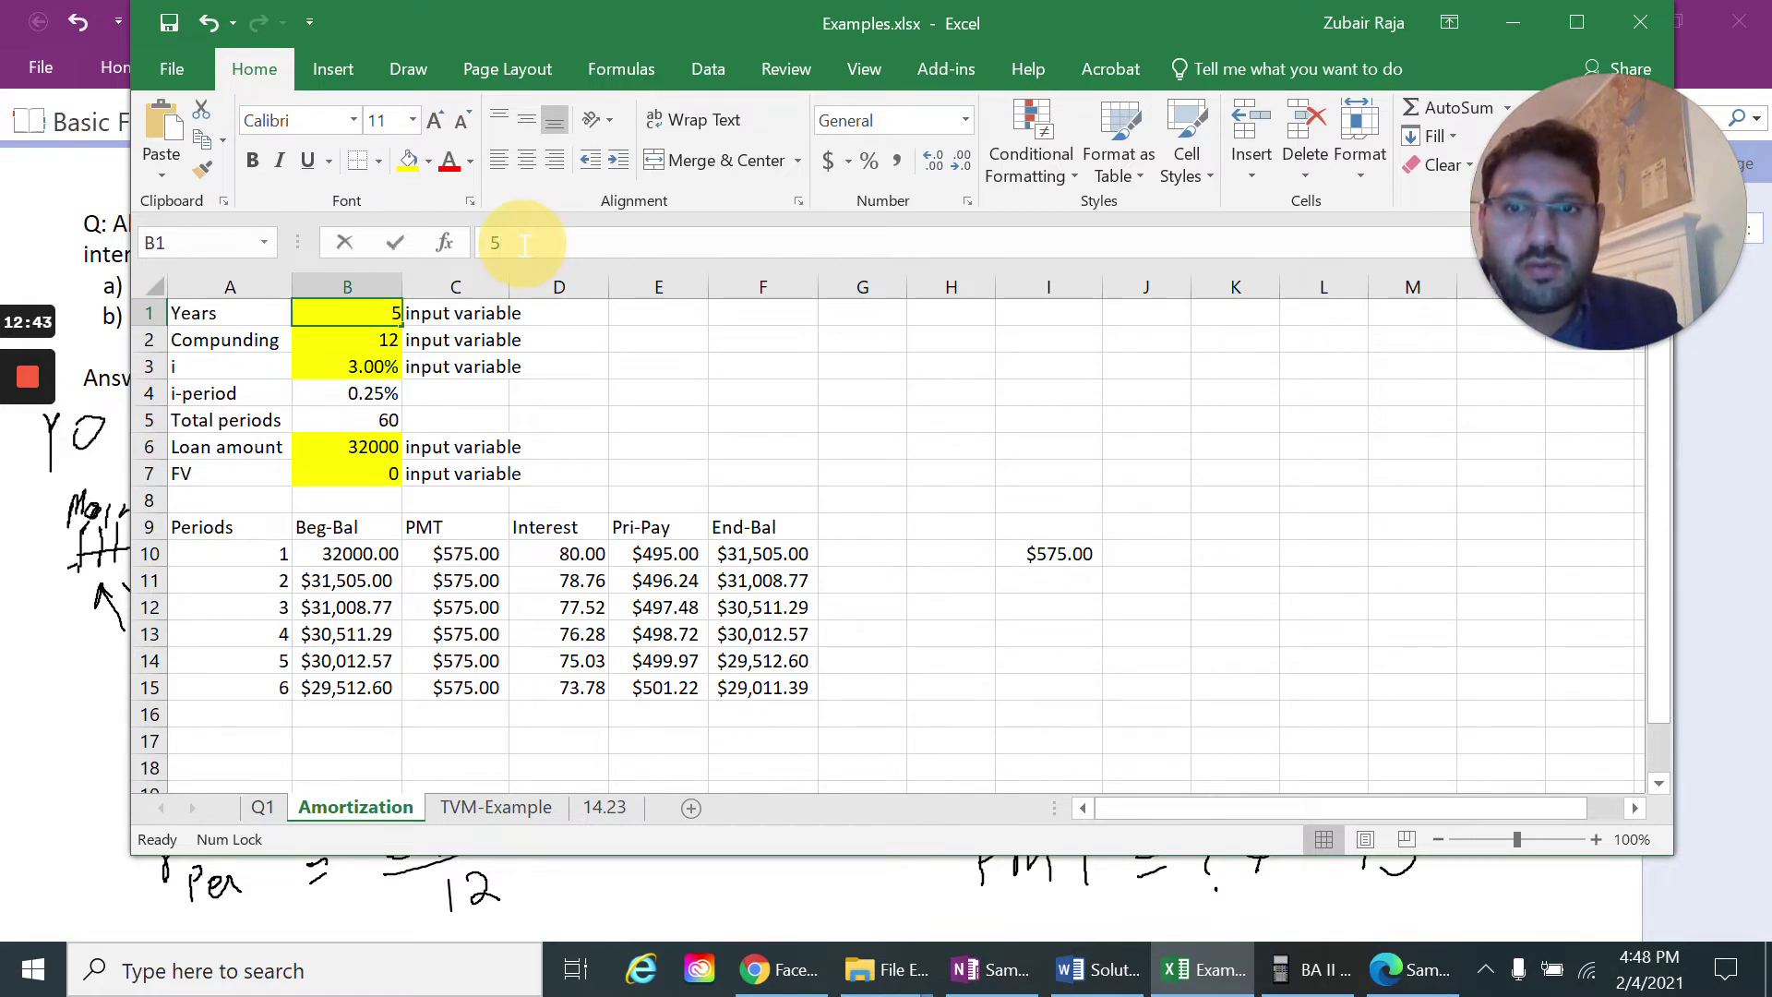
{"action": "left_click", "coordinate": [525, 244]}
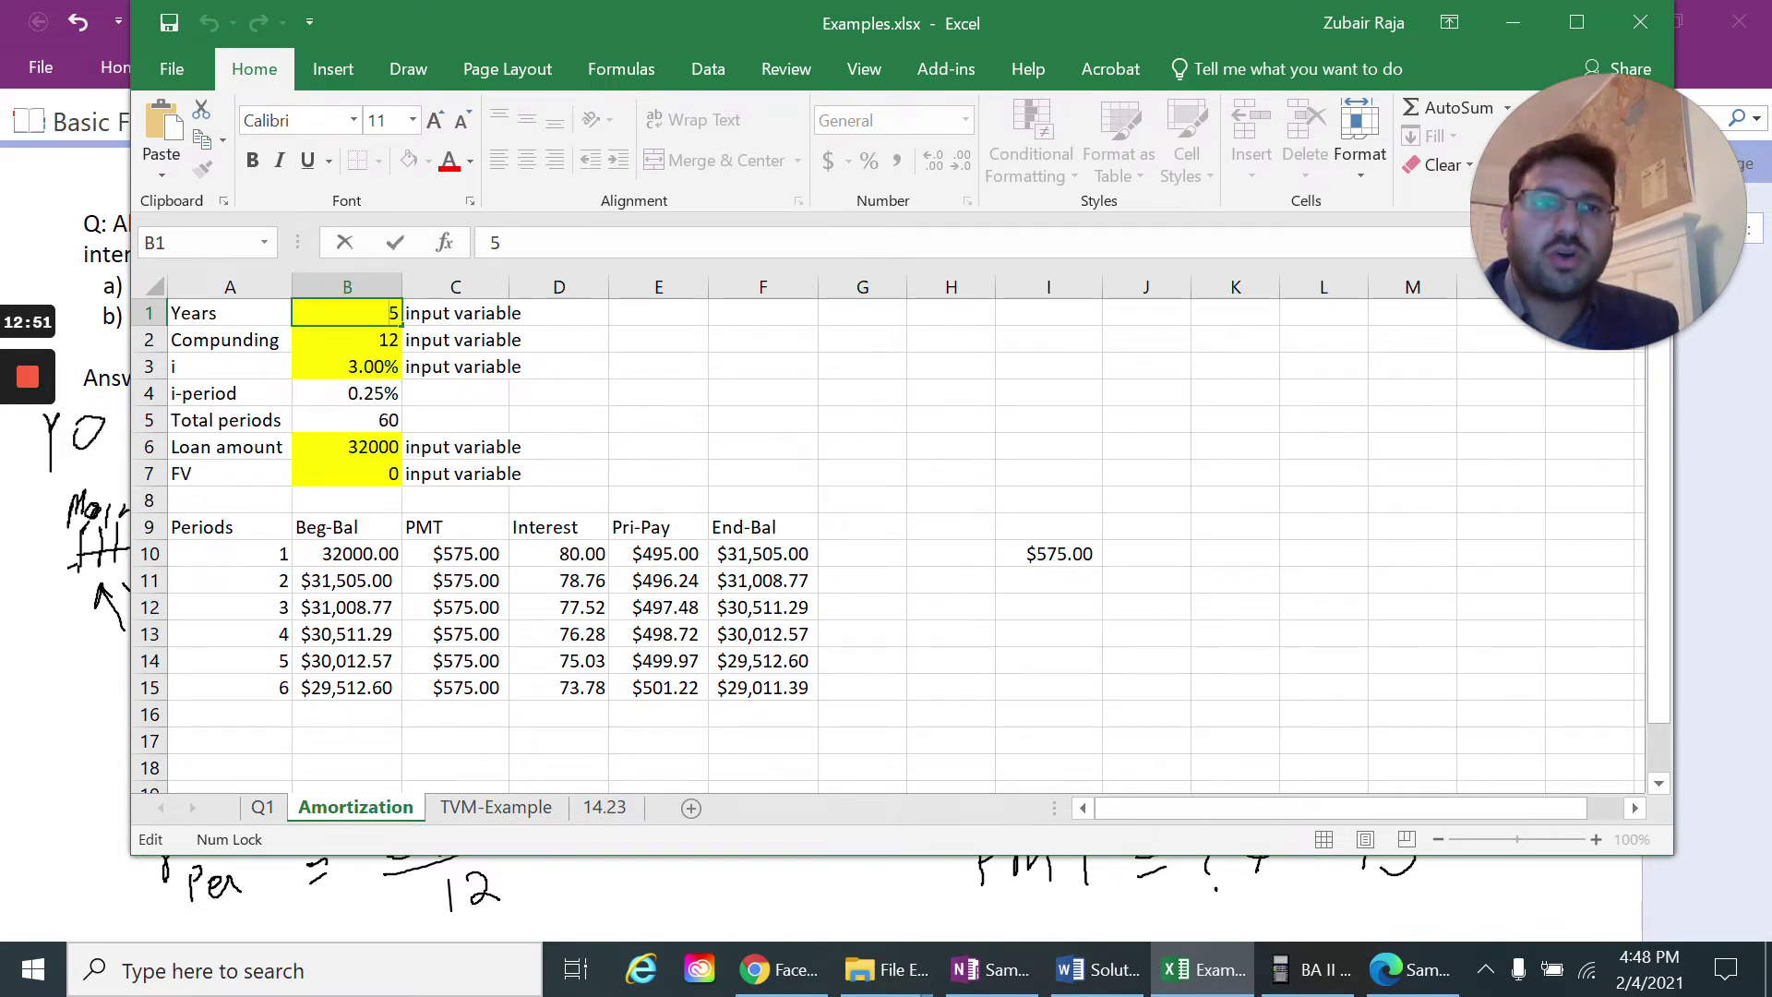
{"action": "key", "text": "Return"}
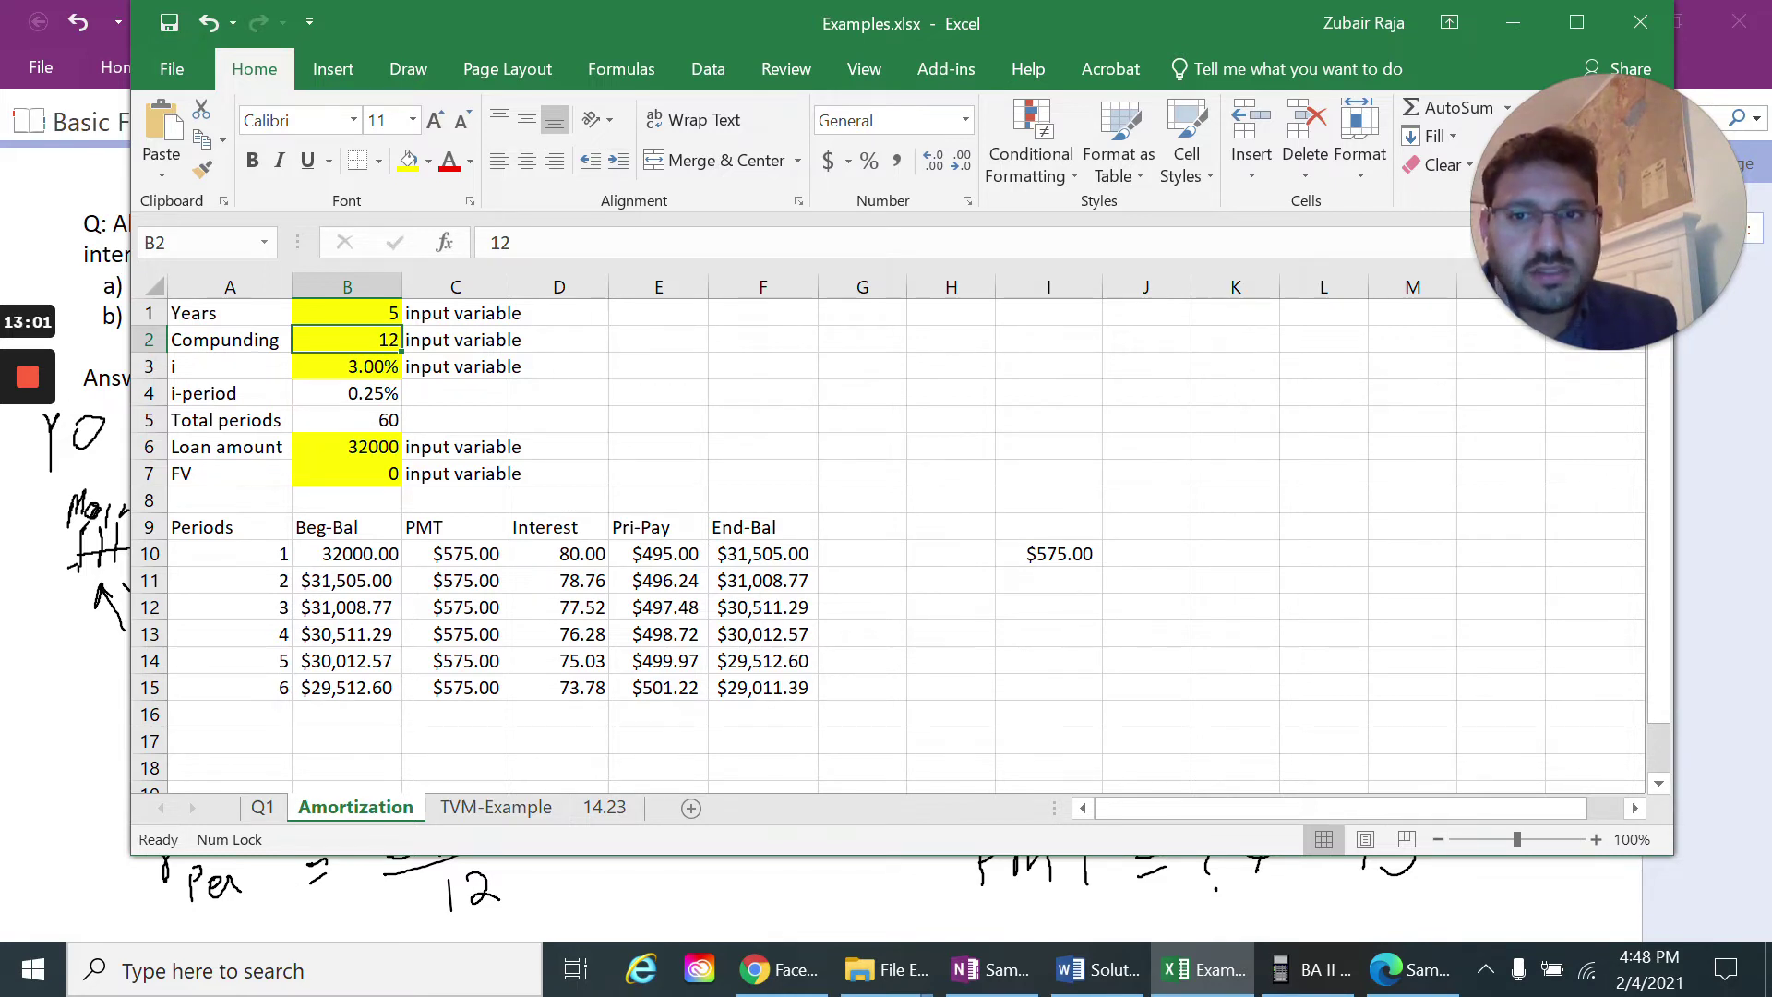
{"action": "left_click", "coordinate": [347, 394]}
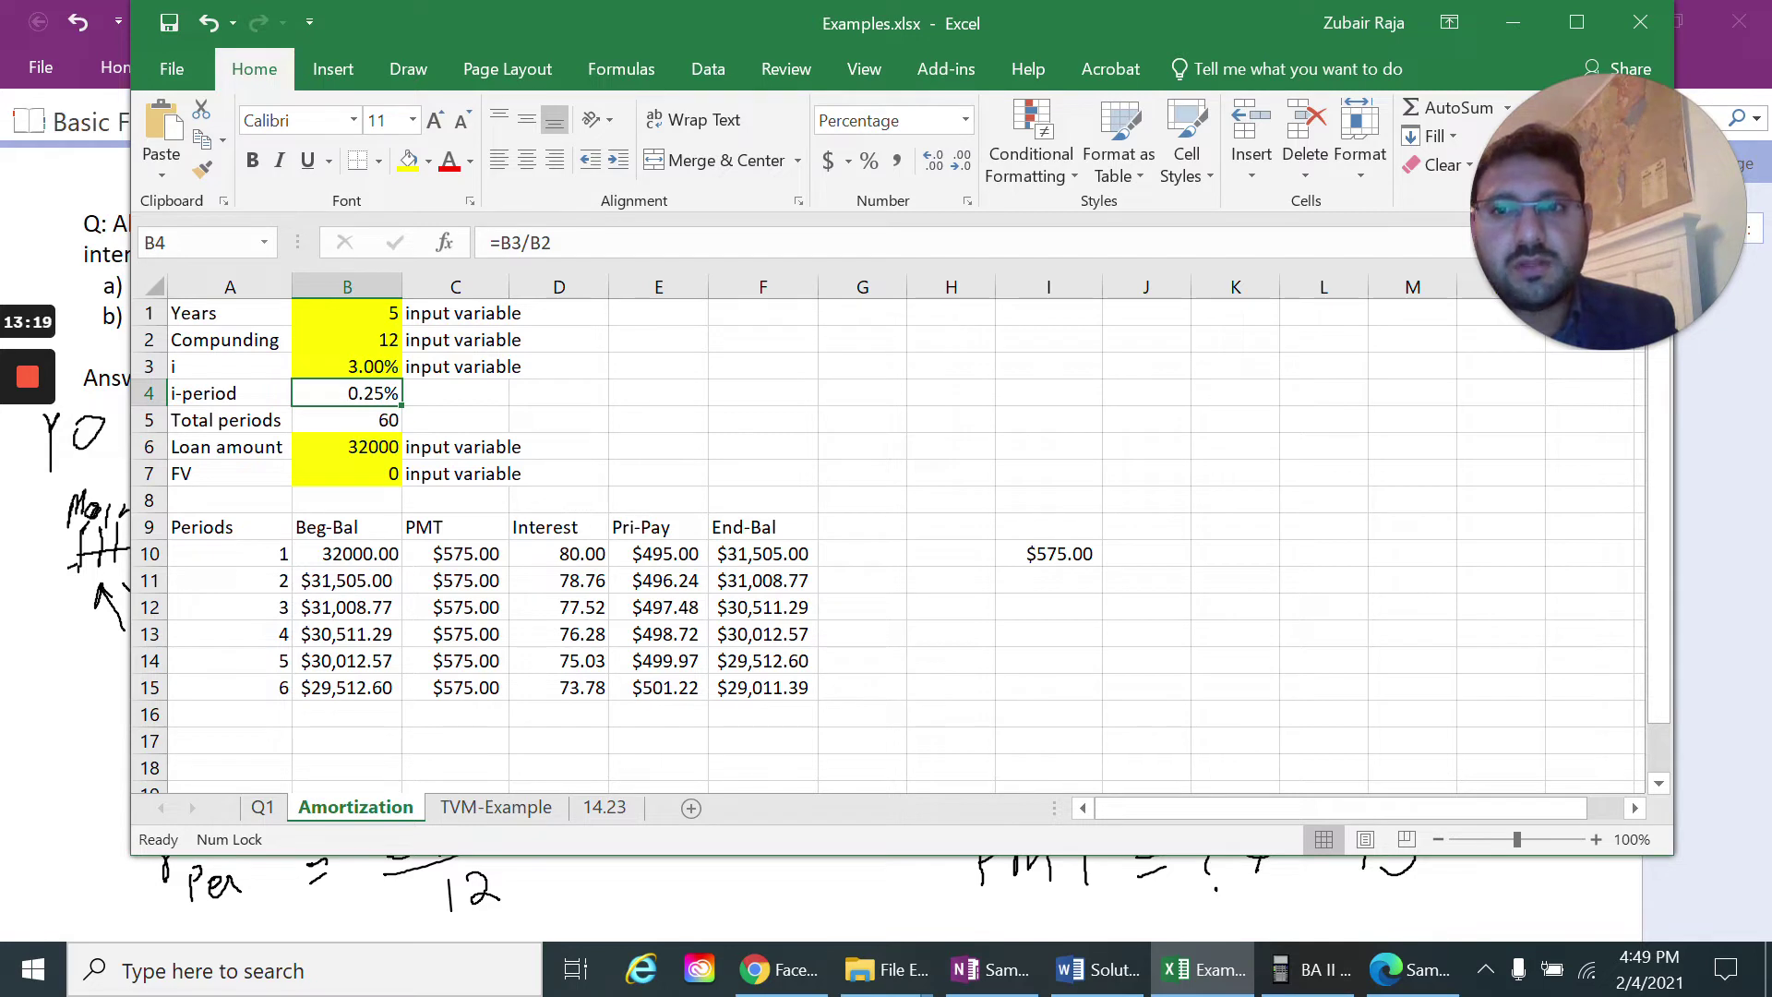
{"action": "left_click", "coordinate": [347, 420]}
{"action": "left_click_drag", "start_coordinate": [499, 243], "coordinate": [612, 245]}
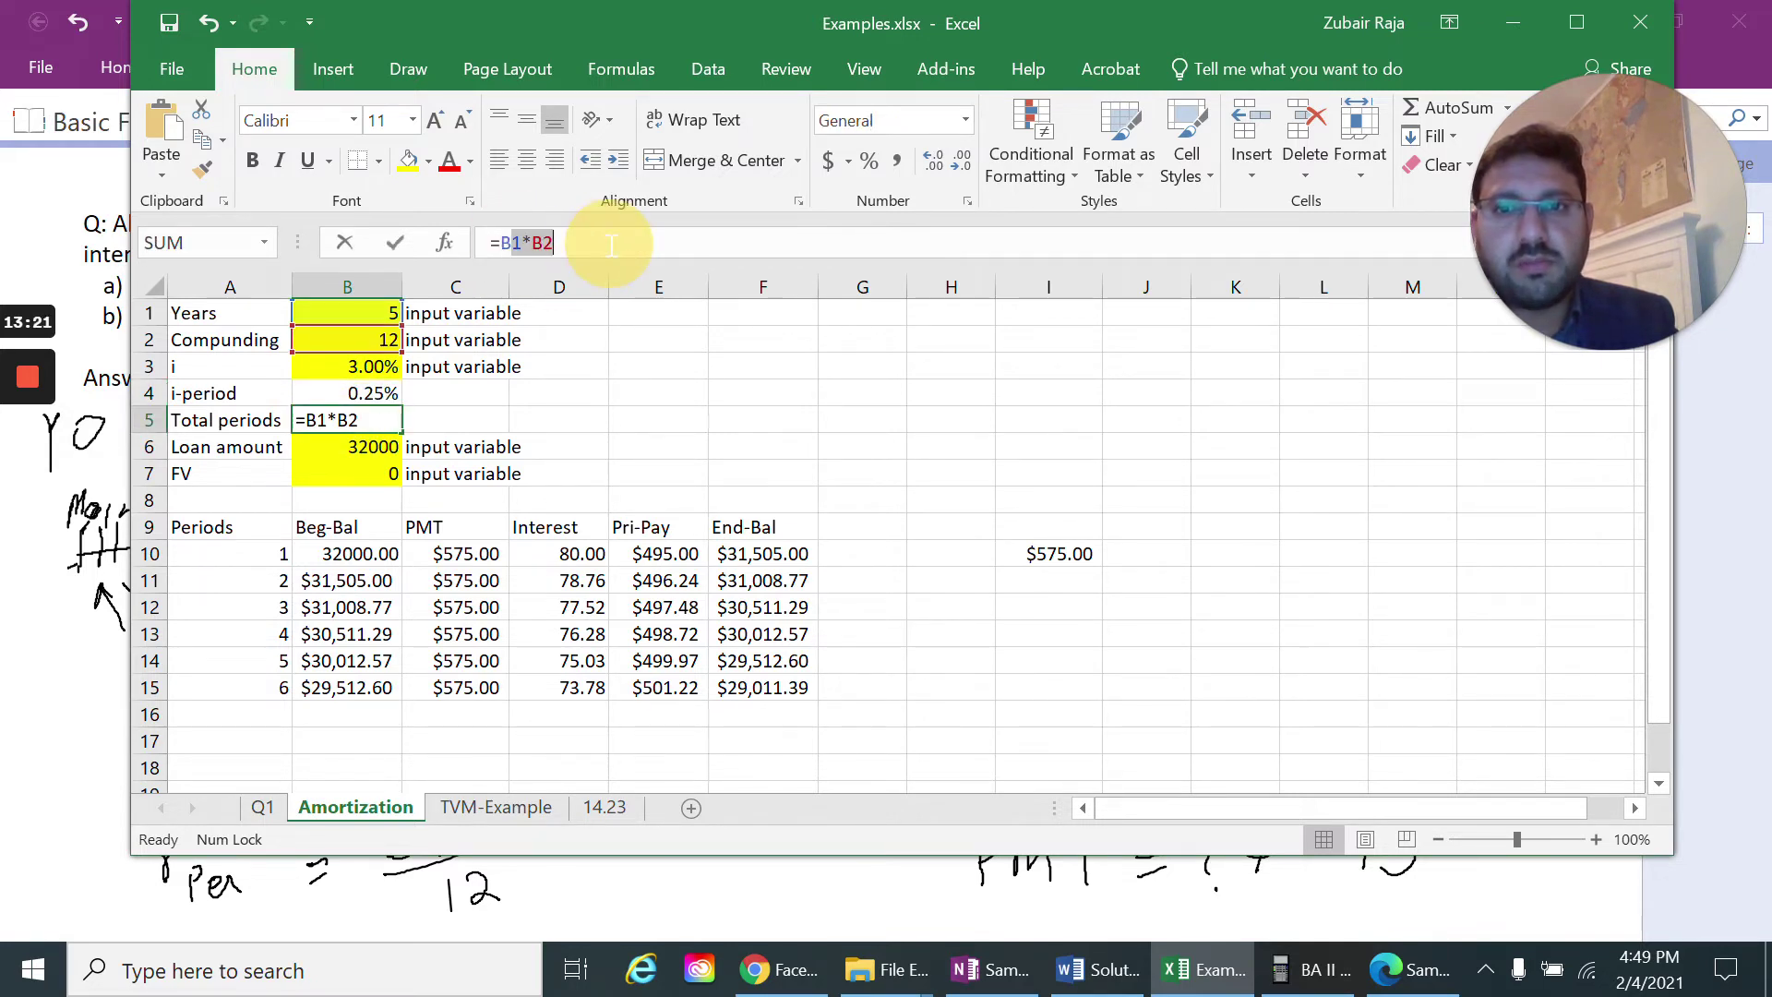
{"action": "left_click", "coordinate": [462, 420]}
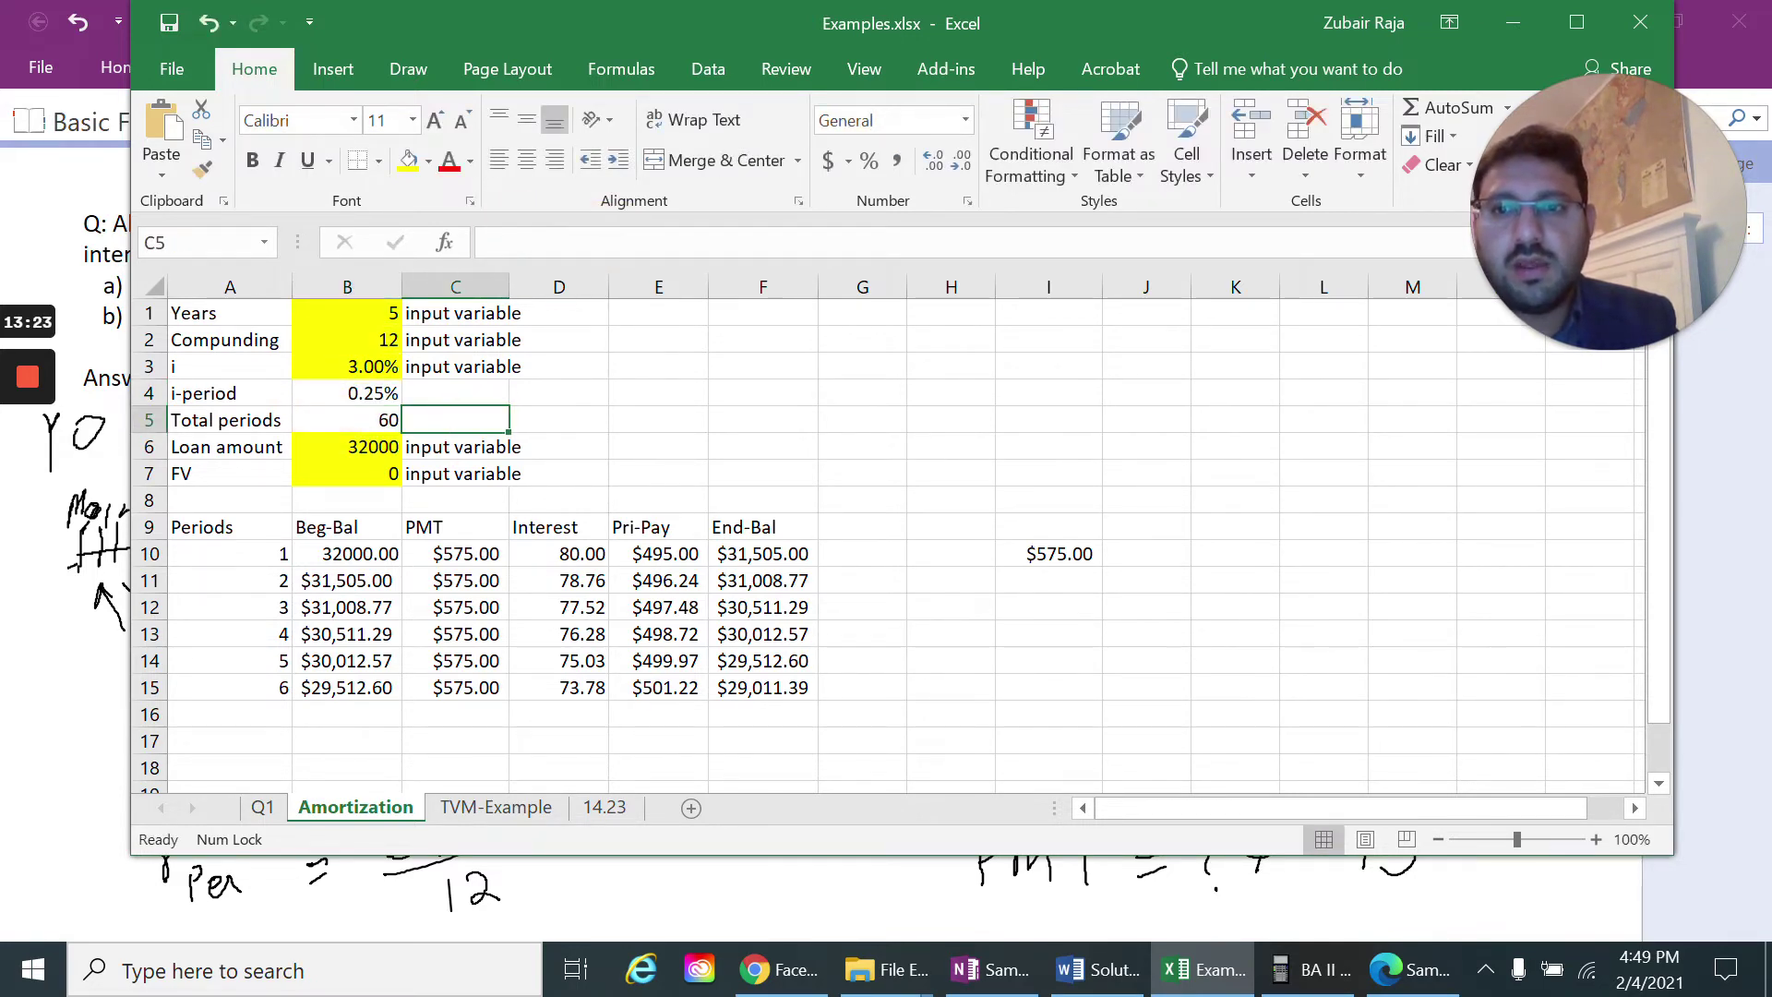
{"action": "left_click", "coordinate": [347, 447]}
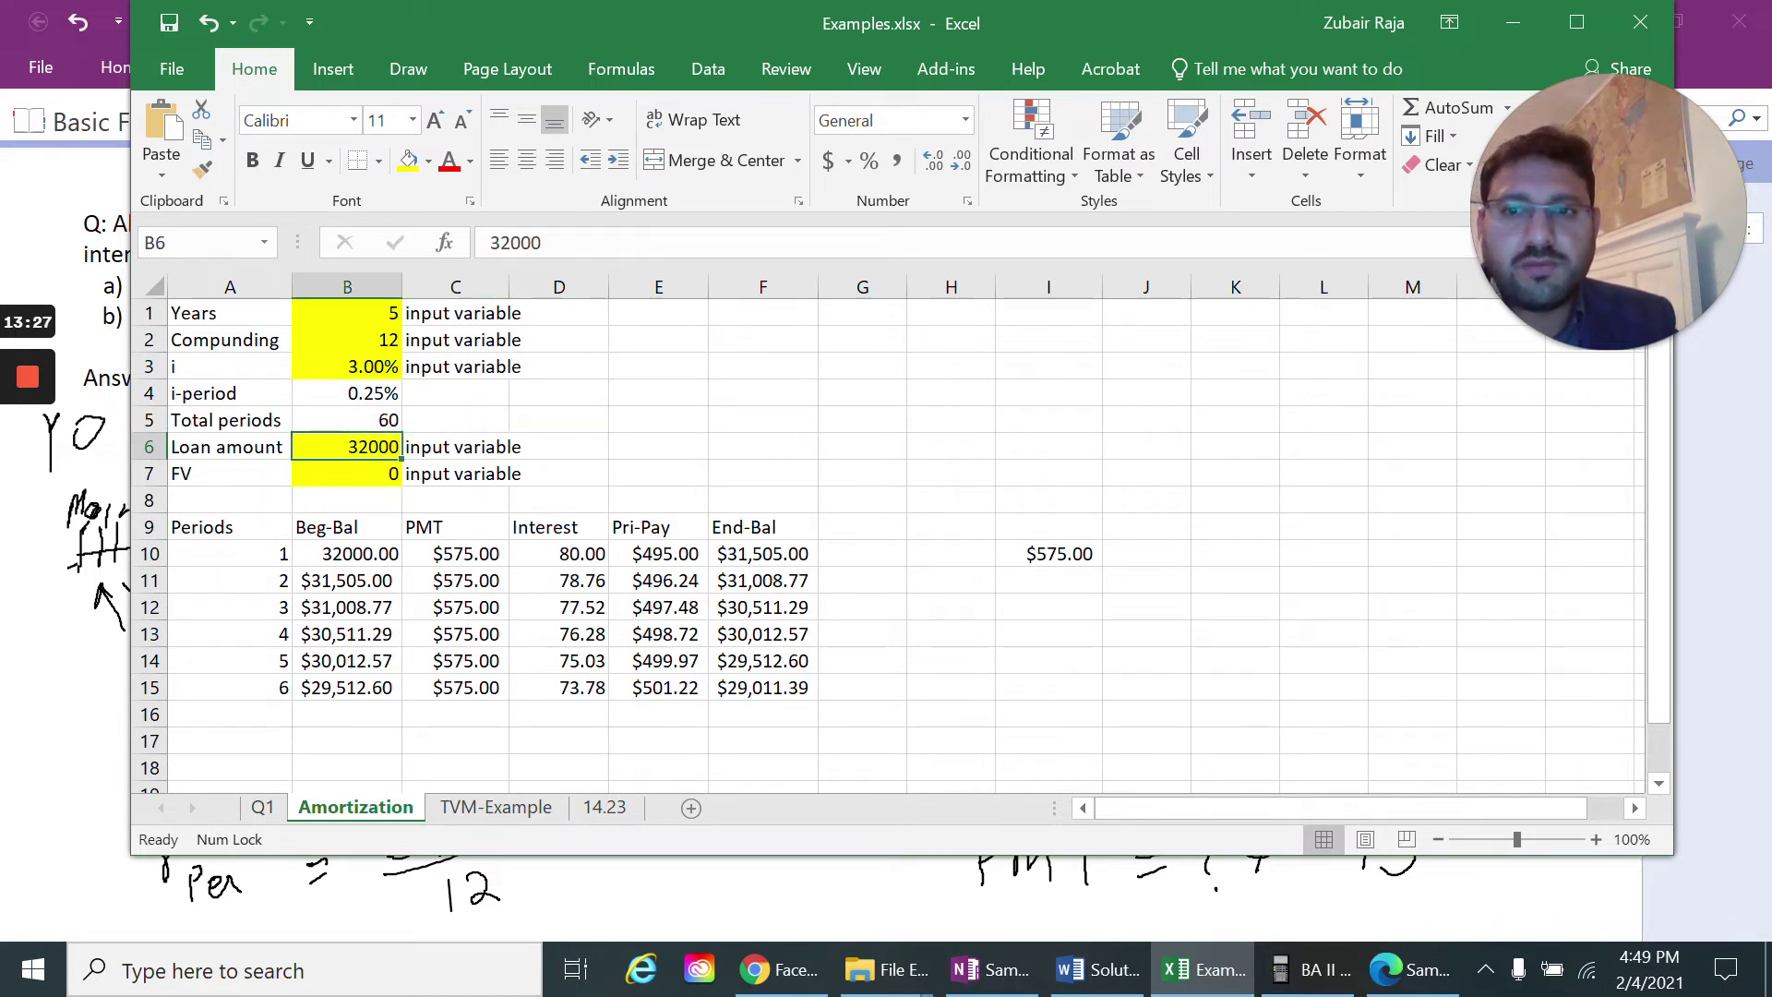
{"action": "left_click", "coordinate": [347, 473]}
Inspect the existing PMT formula in cell I10 and the cells it references
{"action": "left_click", "coordinate": [1049, 553]}
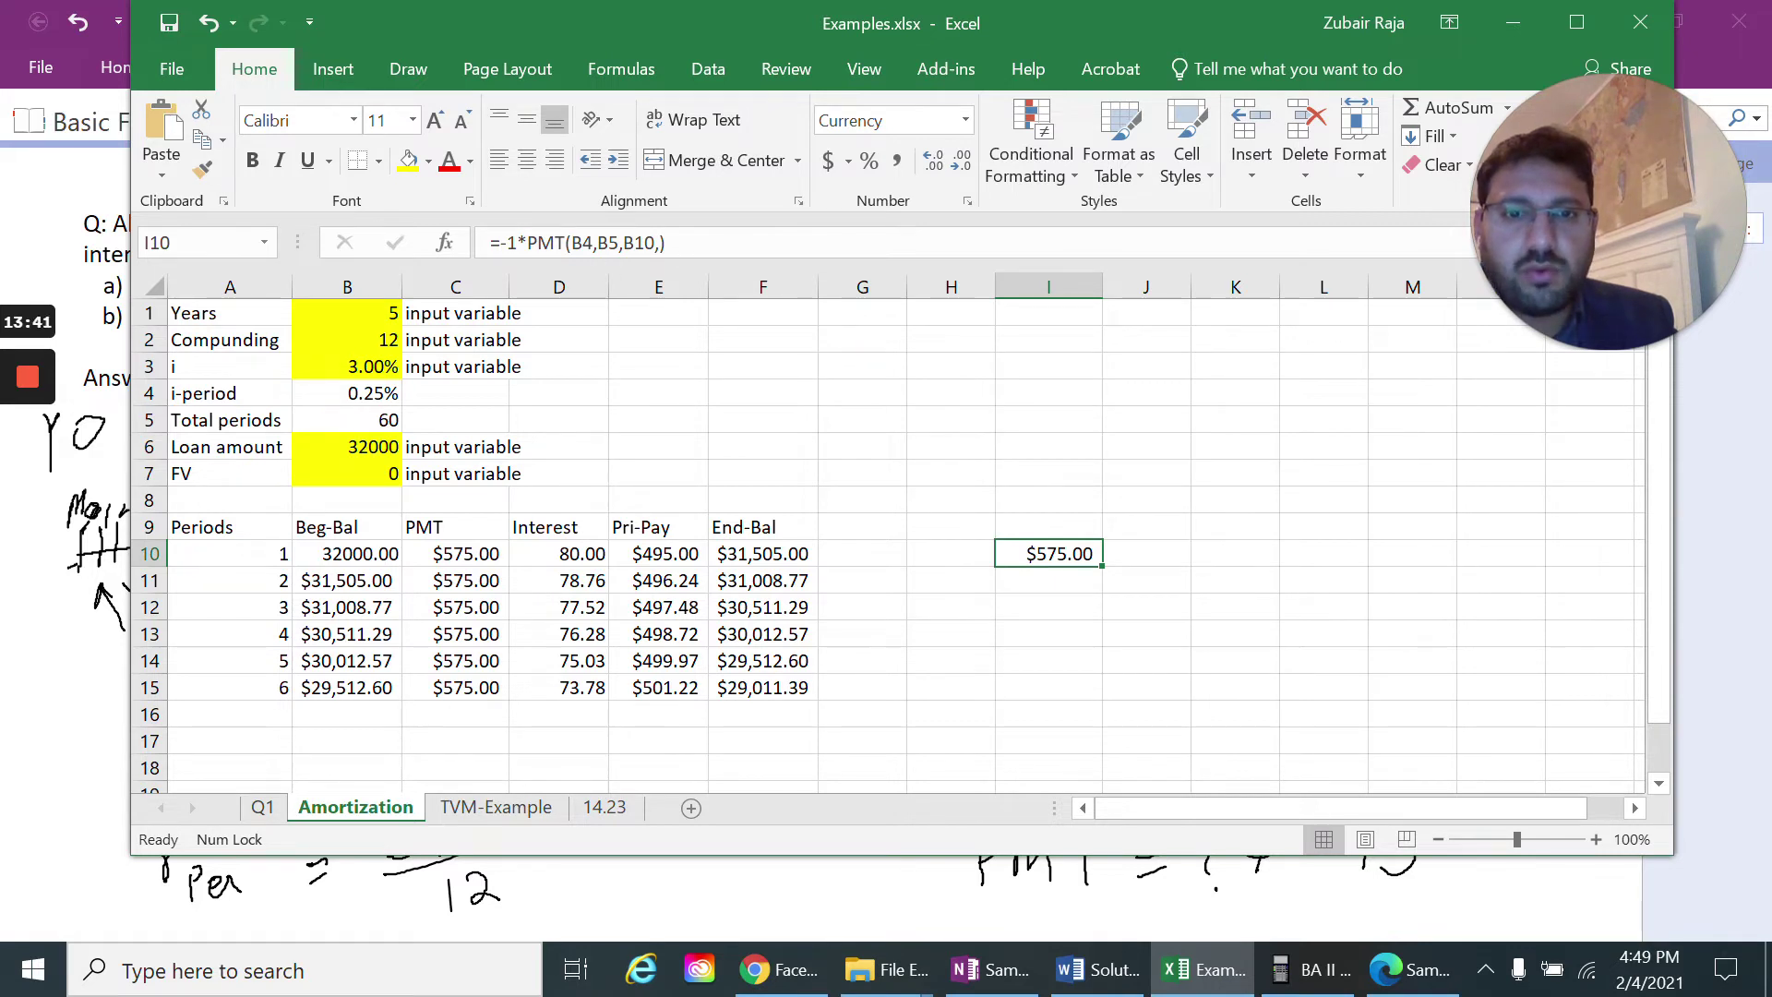
{"action": "key", "text": "F2"}
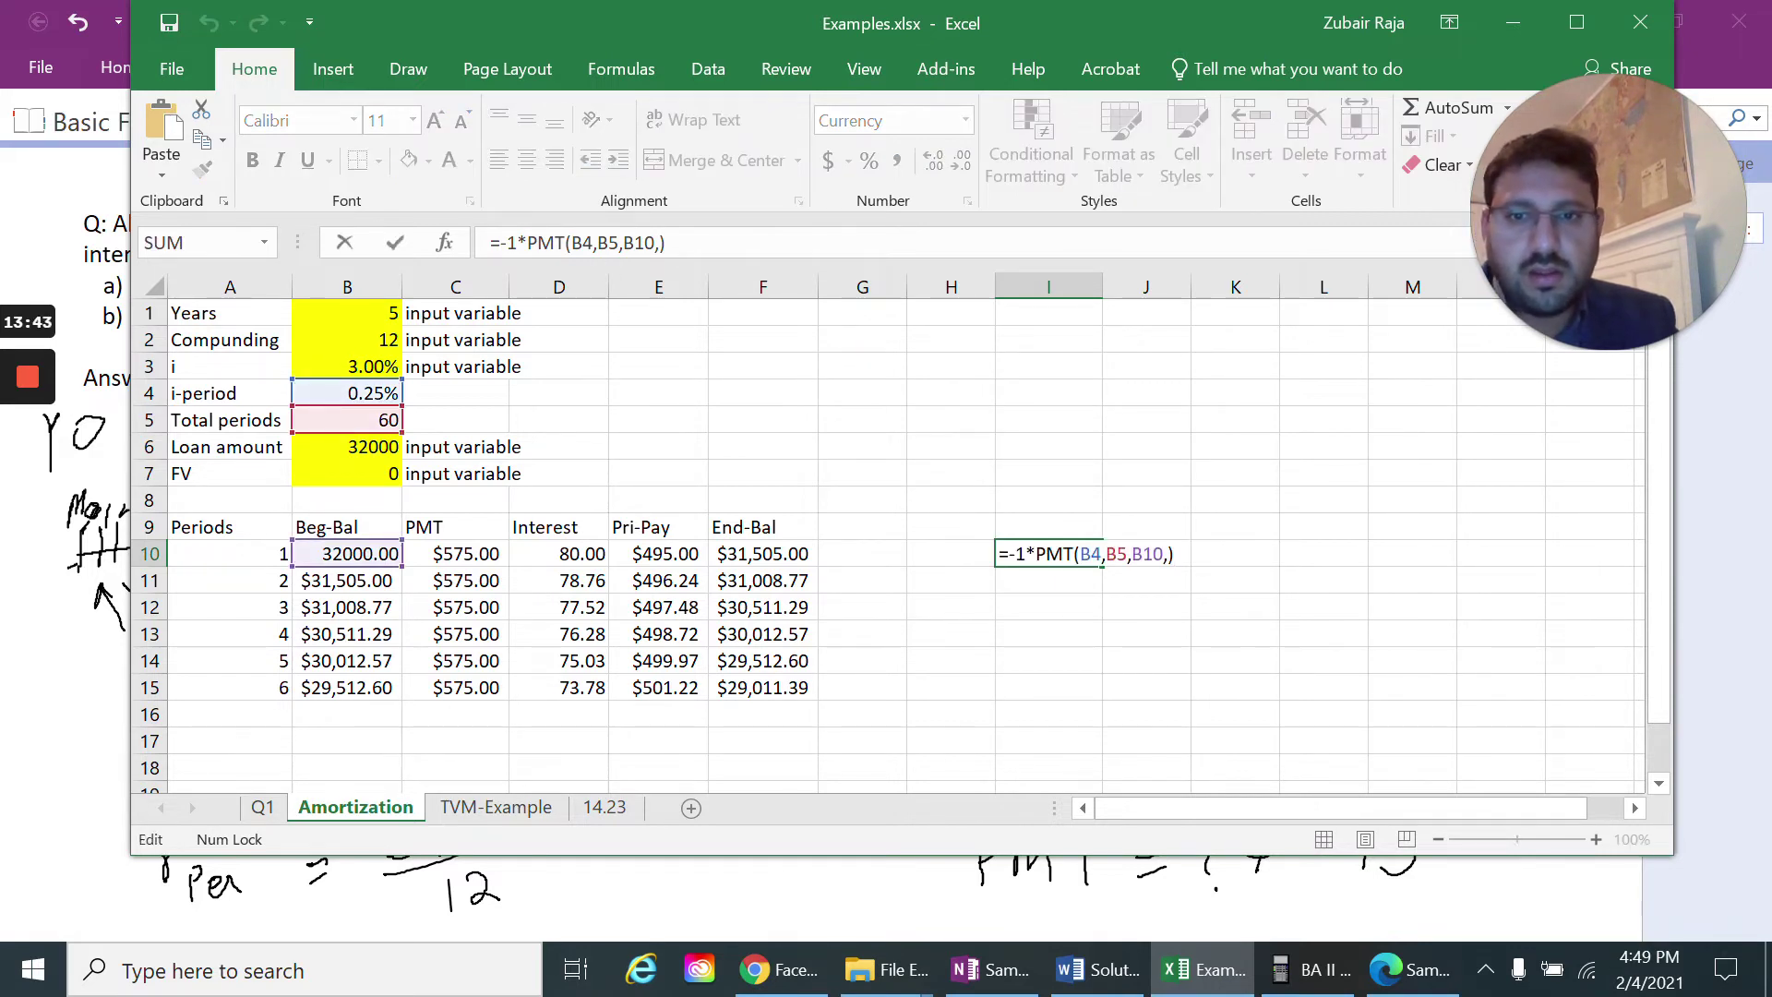
{"action": "key", "text": "Return"}
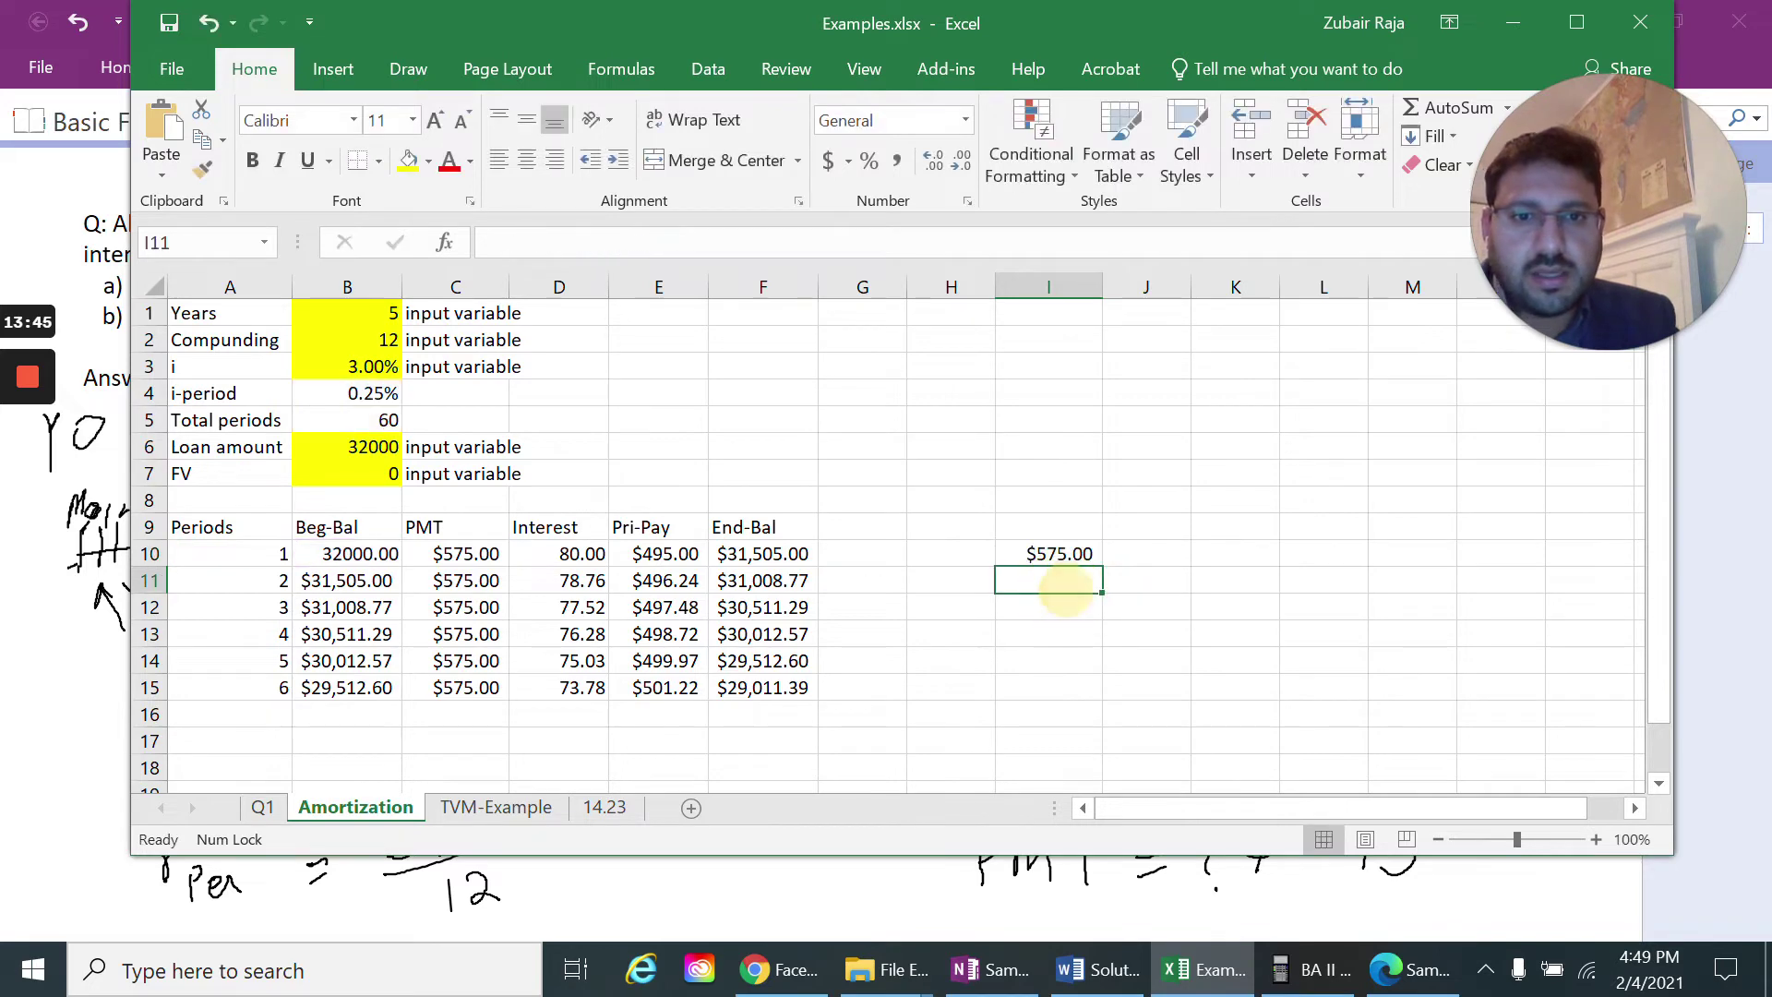
Enter the formula =PMT(B4,B5,B6,B7) in cell I11 to calculate the monthly installment
{"action": "type", "text": "=pmt"}
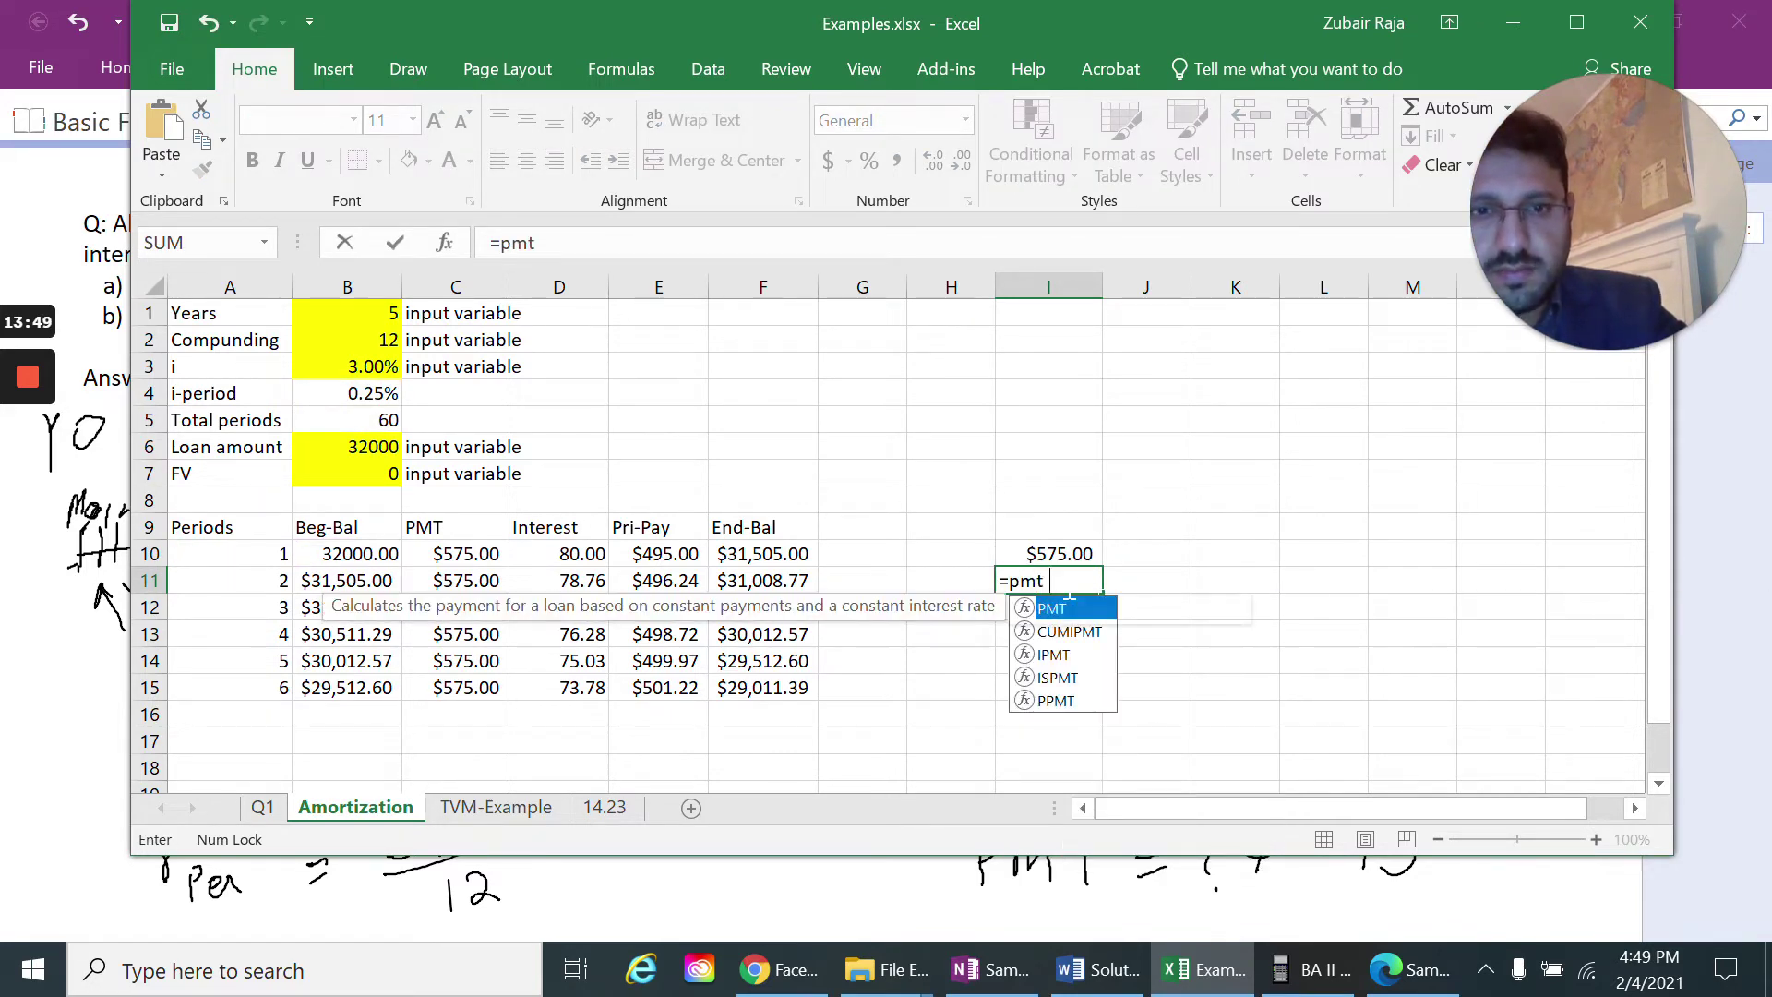
{"action": "type", "text": "("}
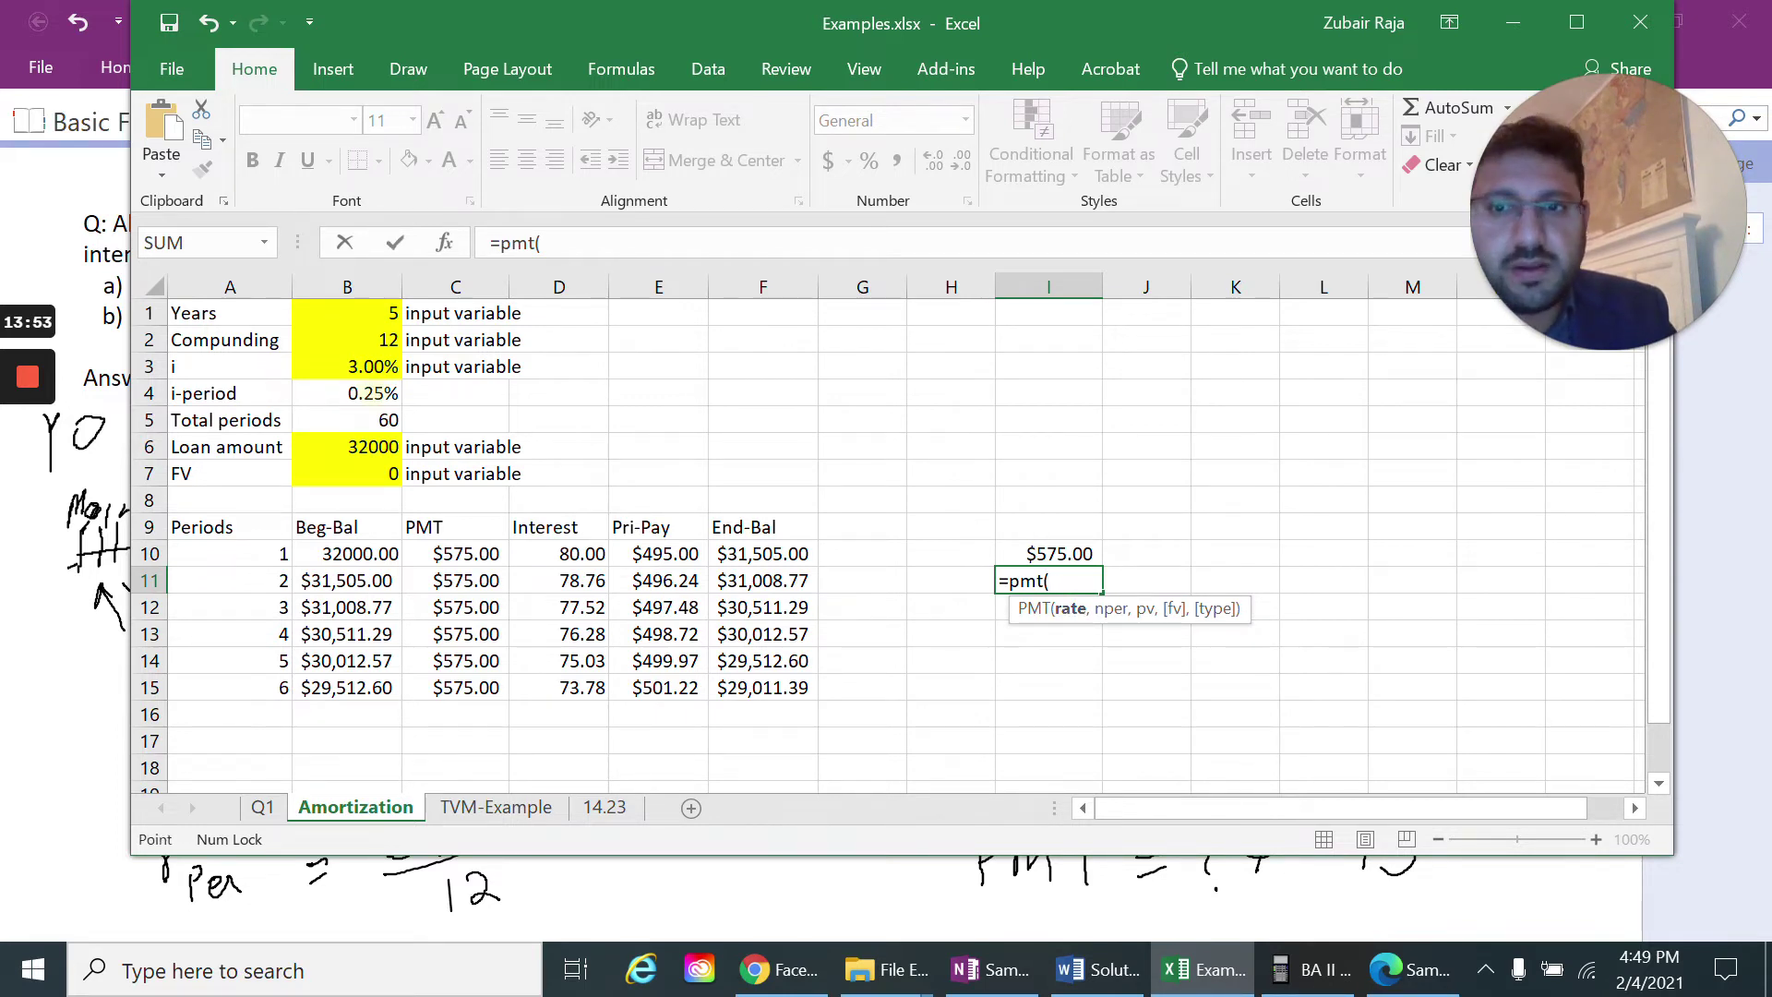
{"action": "left_click", "coordinate": [347, 393]}
{"action": "type", "text": ","}
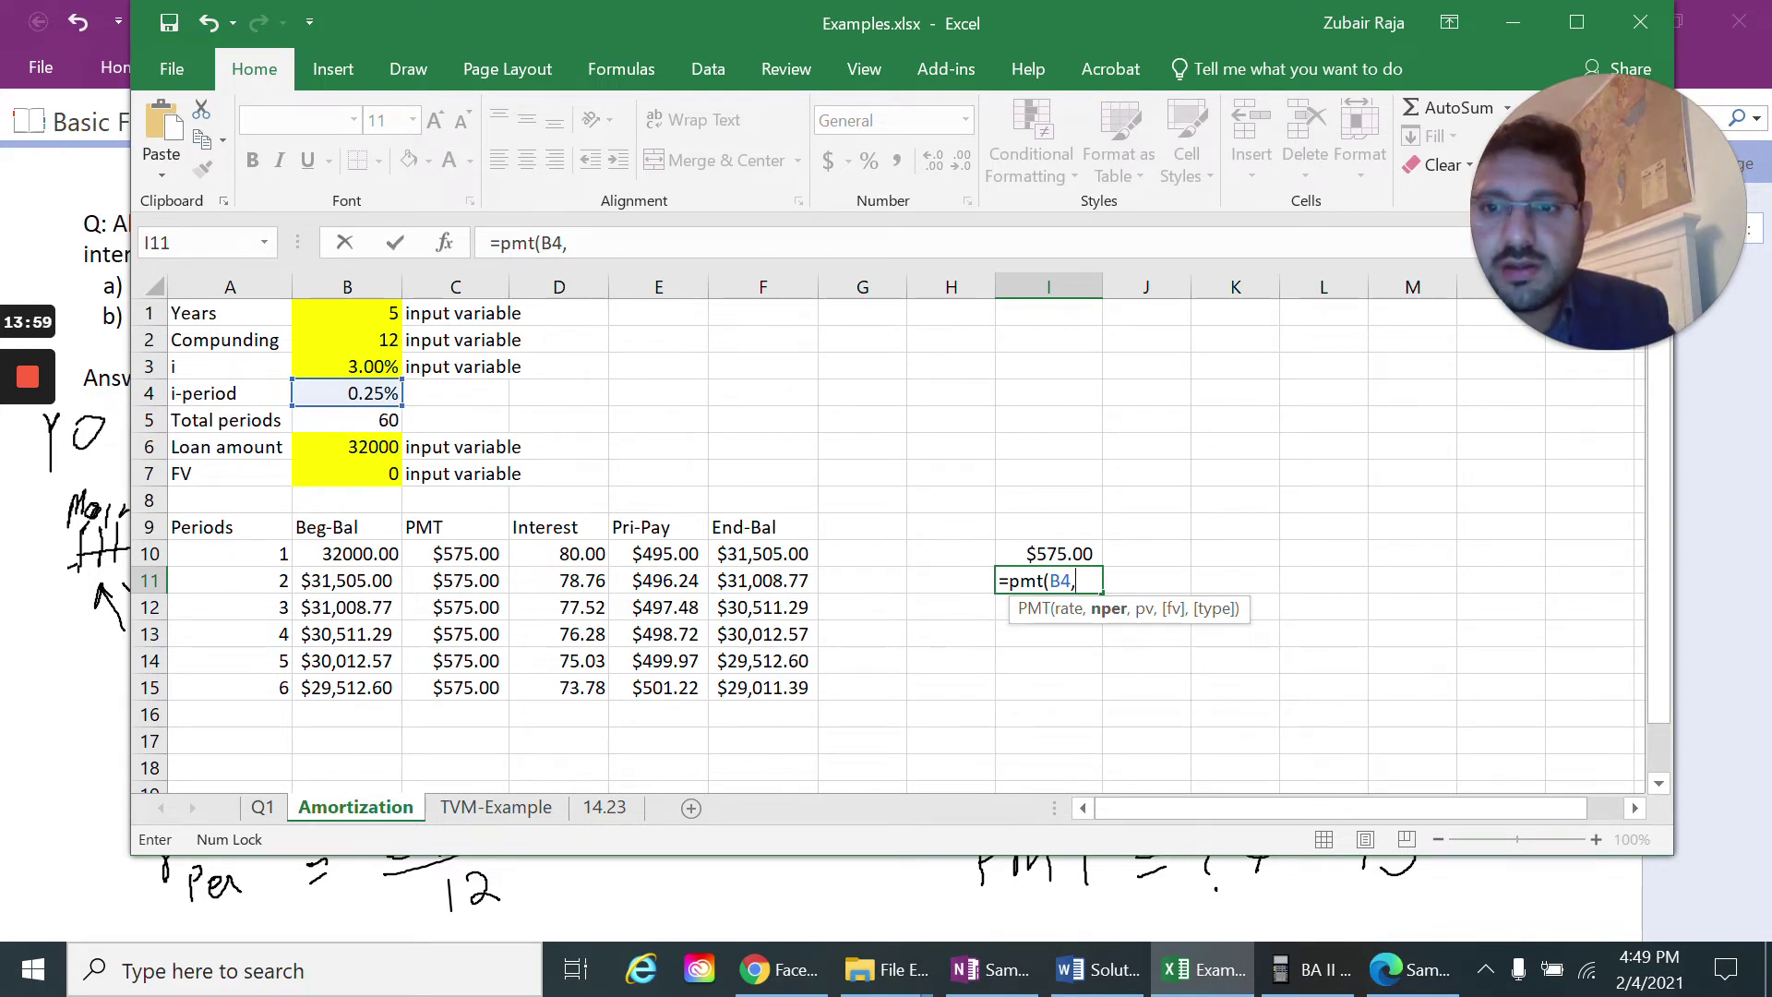
{"action": "left_click", "coordinate": [347, 420]}
{"action": "type", "text": ","}
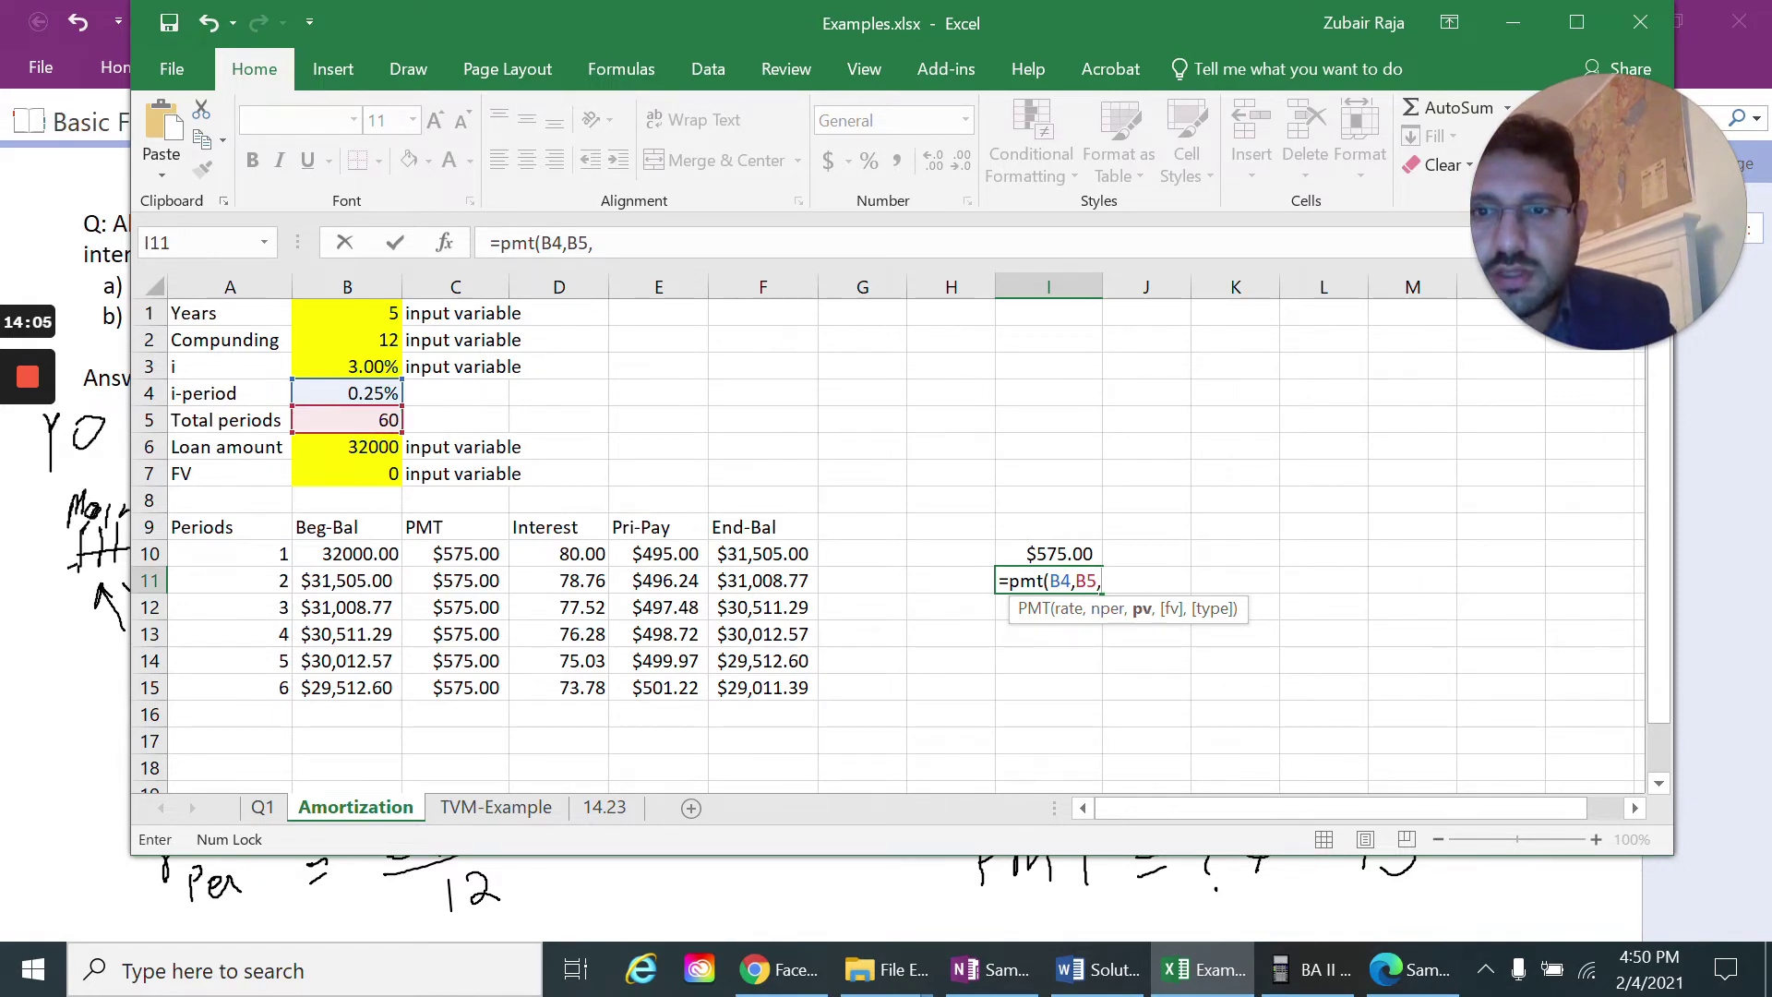
{"action": "left_click", "coordinate": [373, 447]}
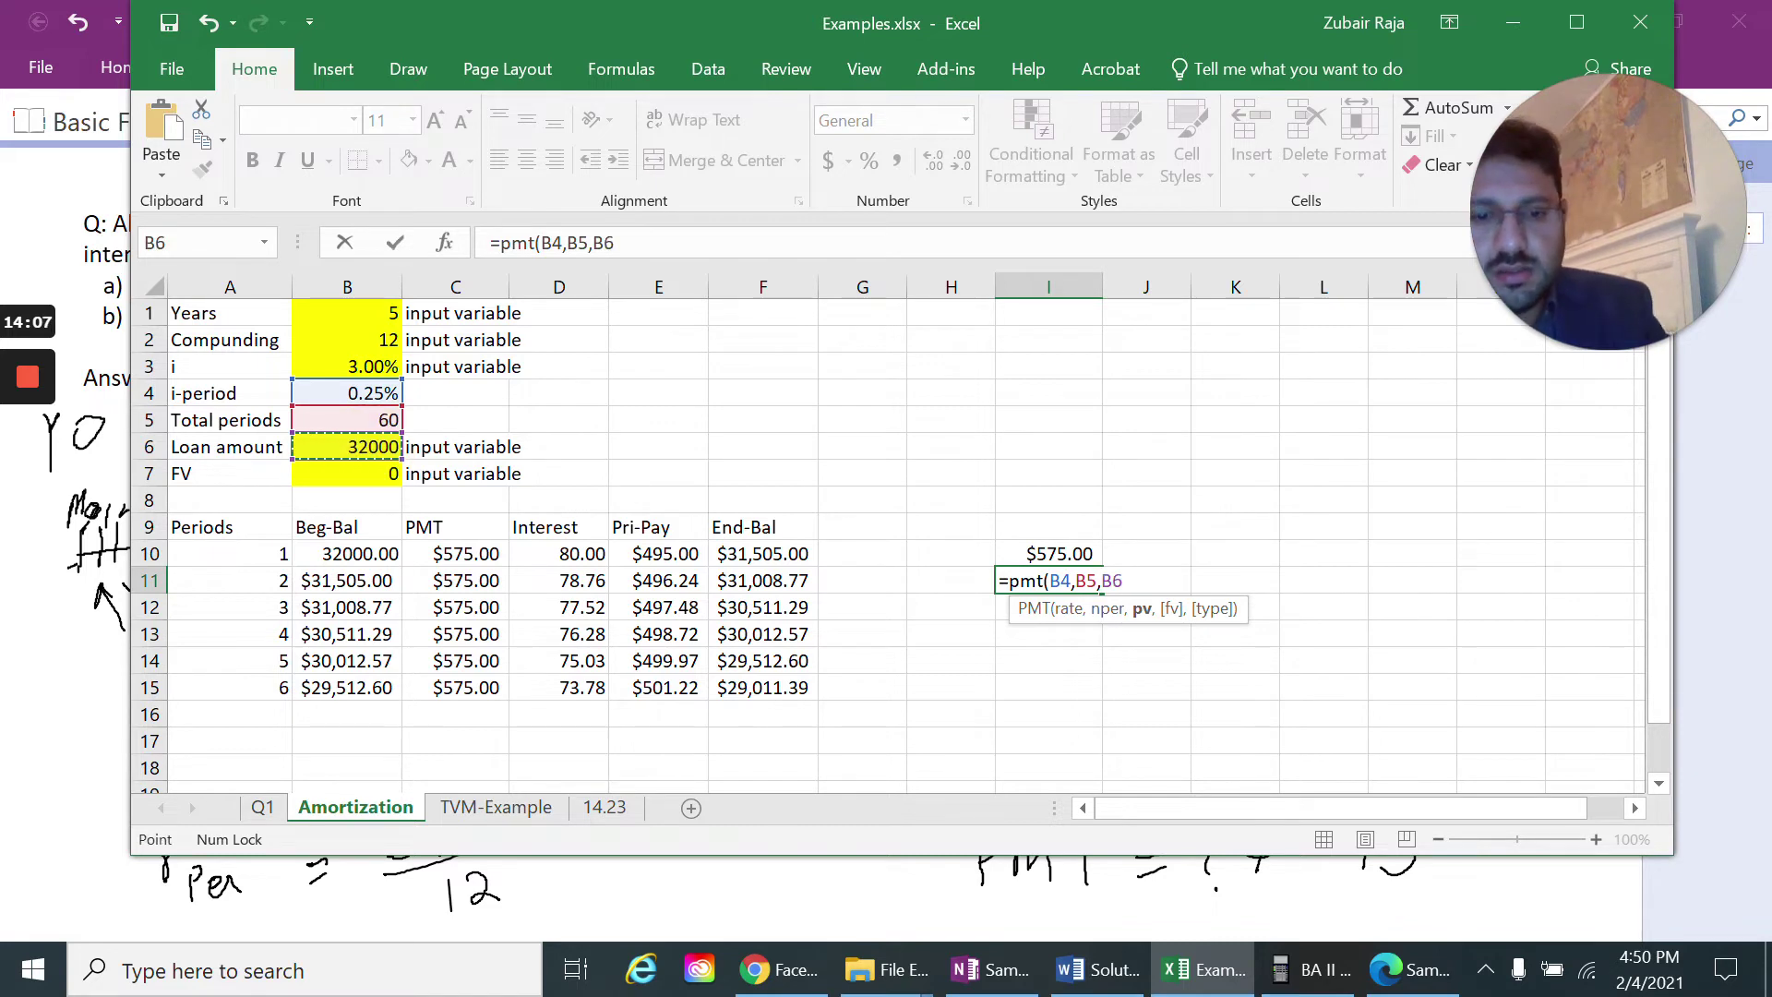
{"action": "type", "text": ","}
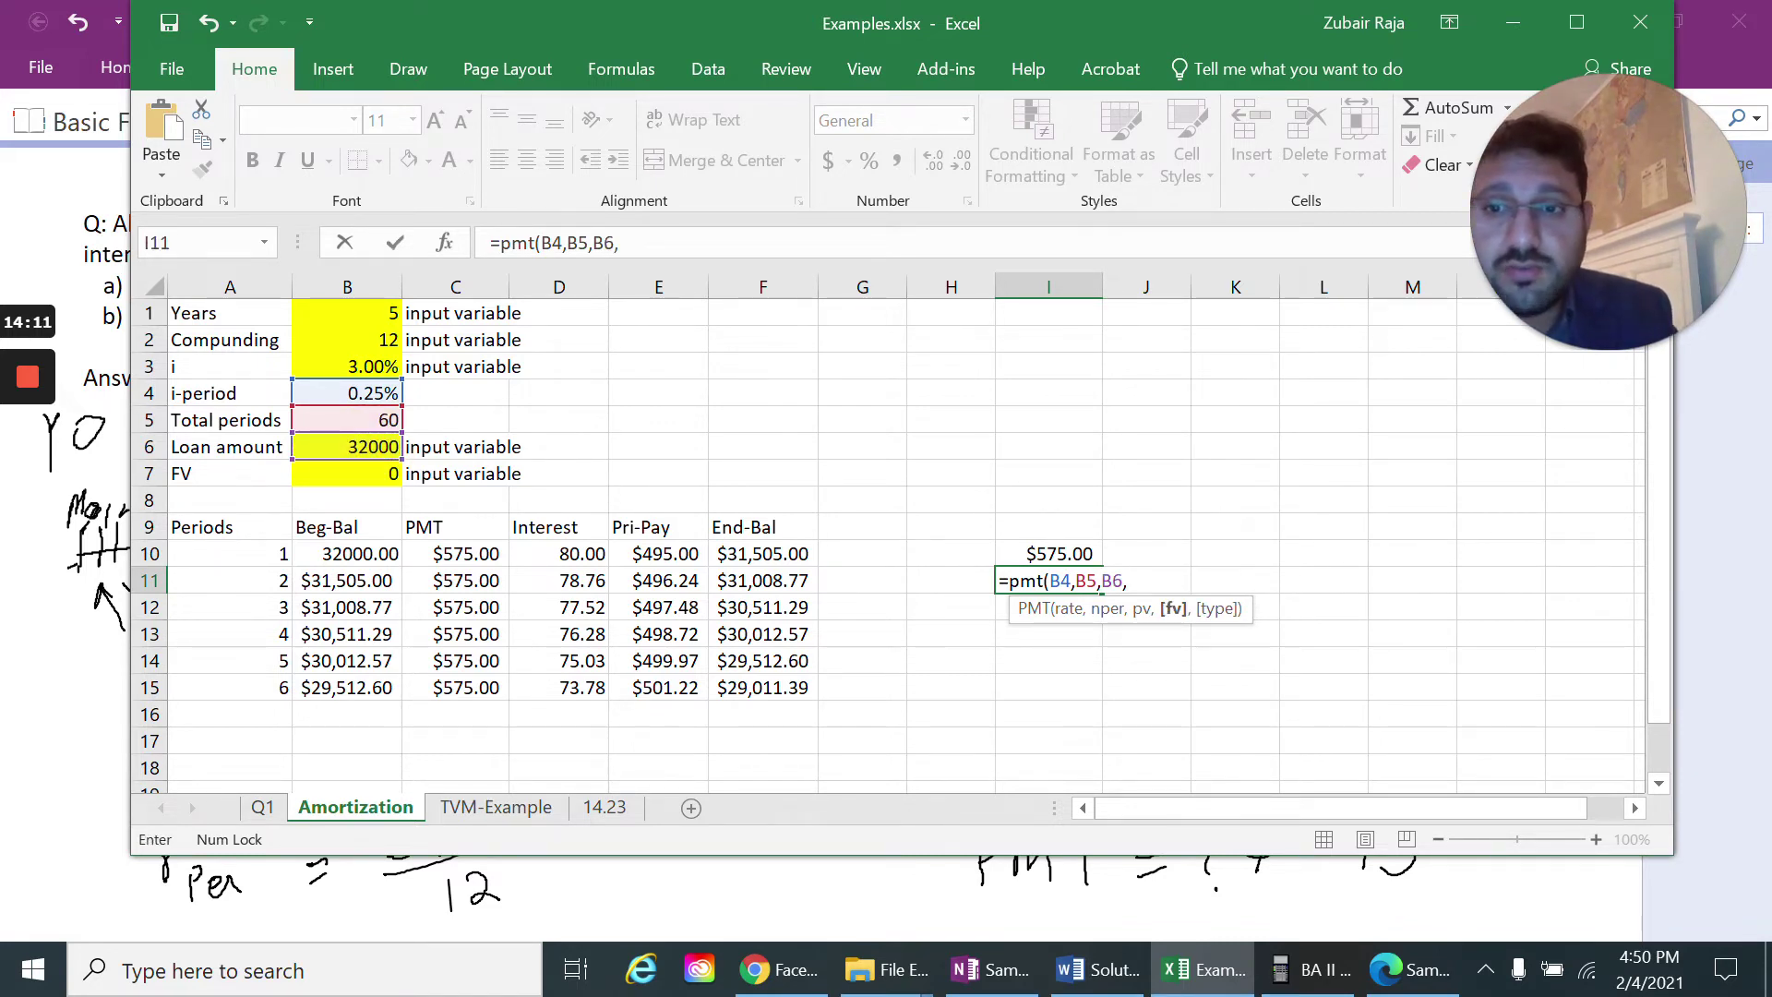
{"action": "type", "text": "B7)"}
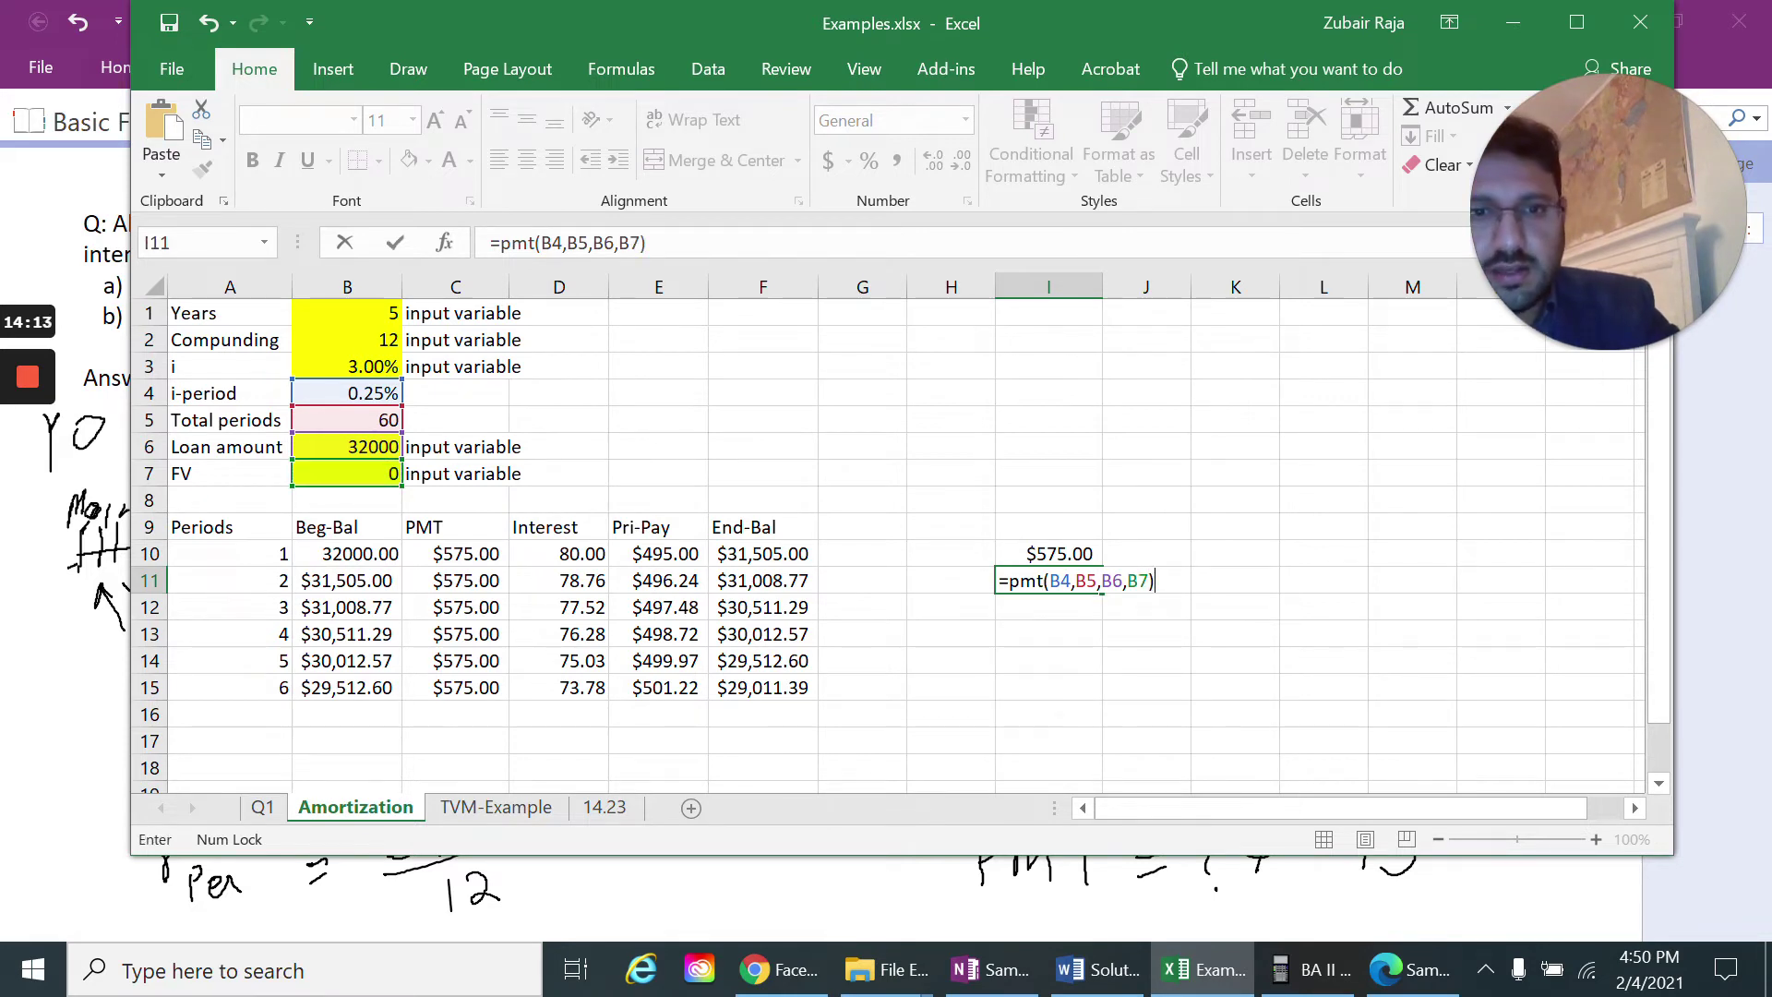
{"action": "key", "text": "Return"}
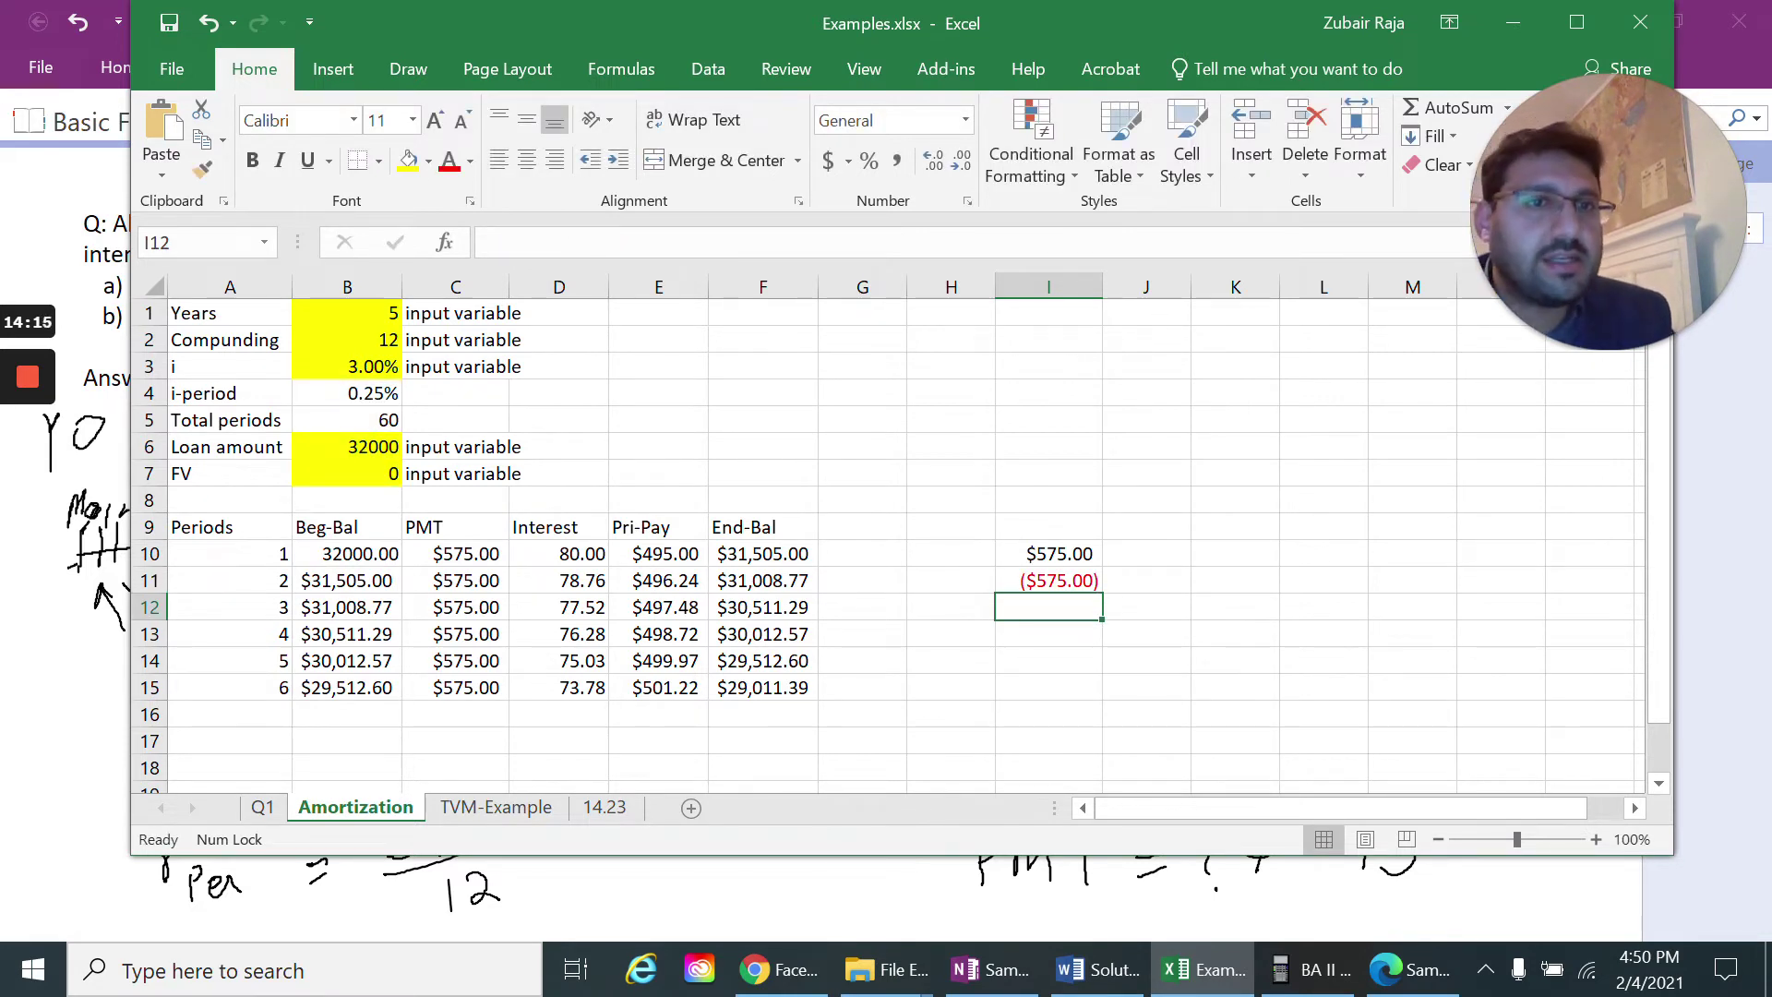
Change the formula in I11 to =-1*PMT(B4,B5,B6,B7) and go back to cell I10 to compare
{"action": "left_click", "coordinate": [1048, 581]}
{"action": "key", "text": "ctrl+c"}
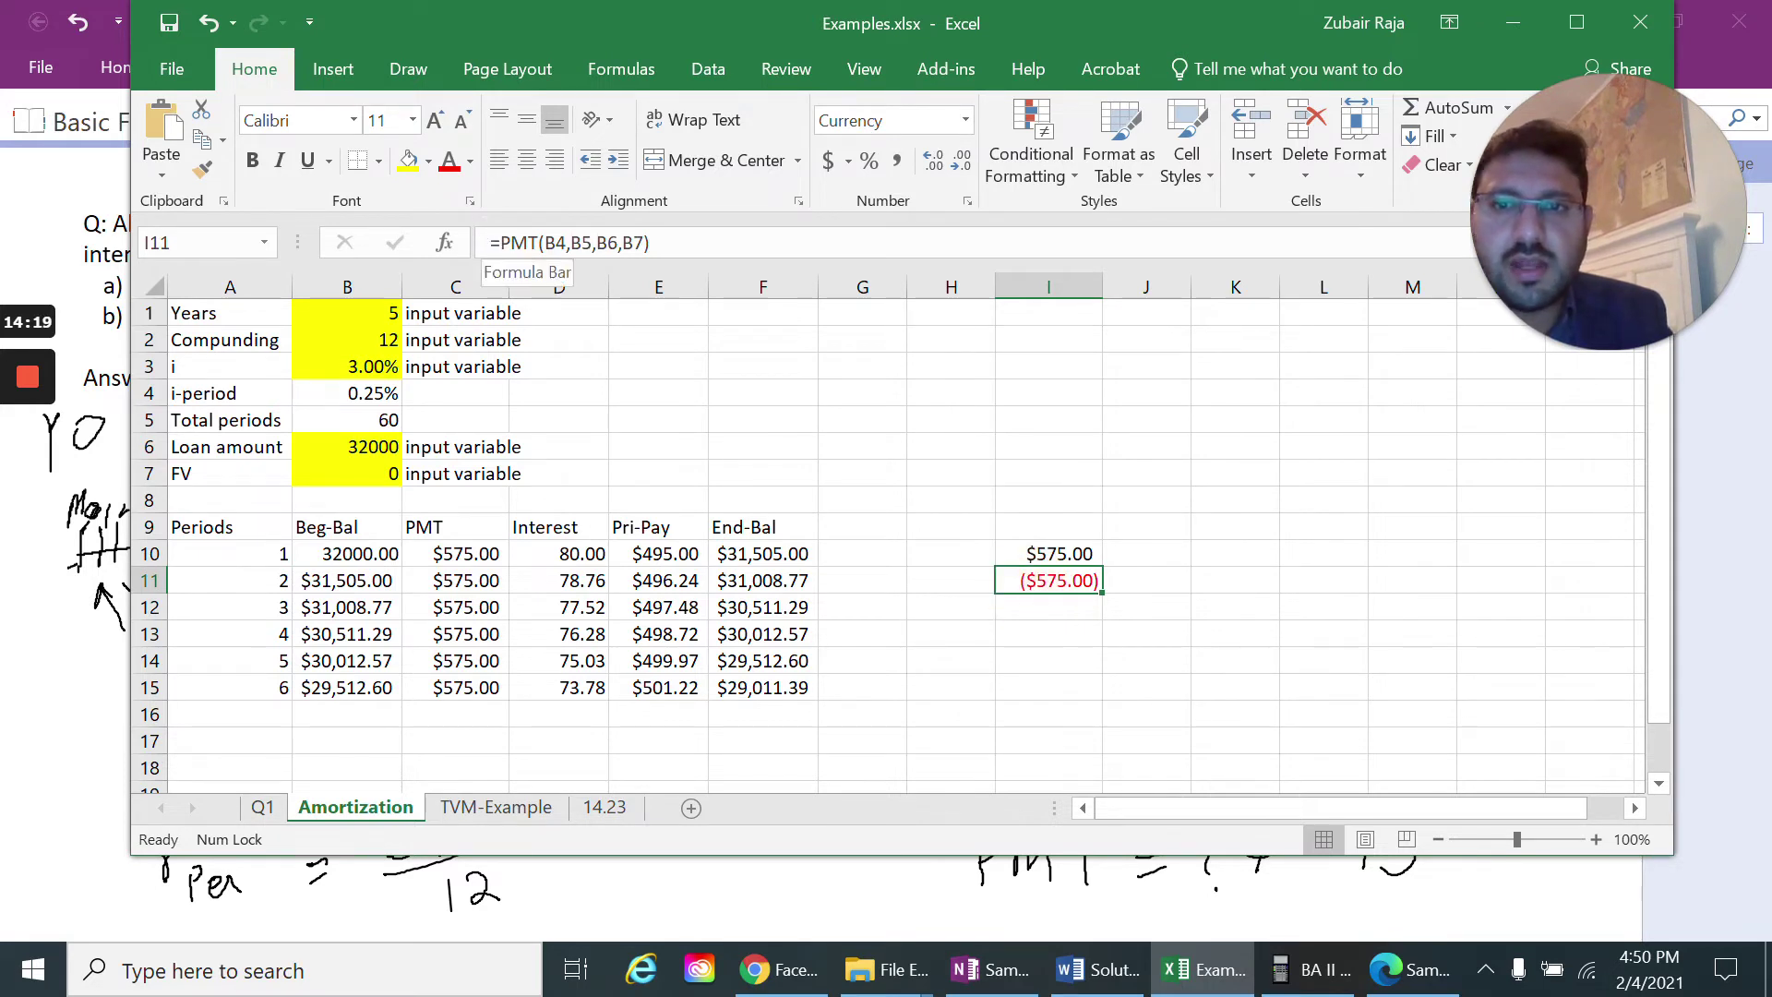
{"action": "left_click", "coordinate": [498, 242]}
{"action": "type", "text": "-1*"}
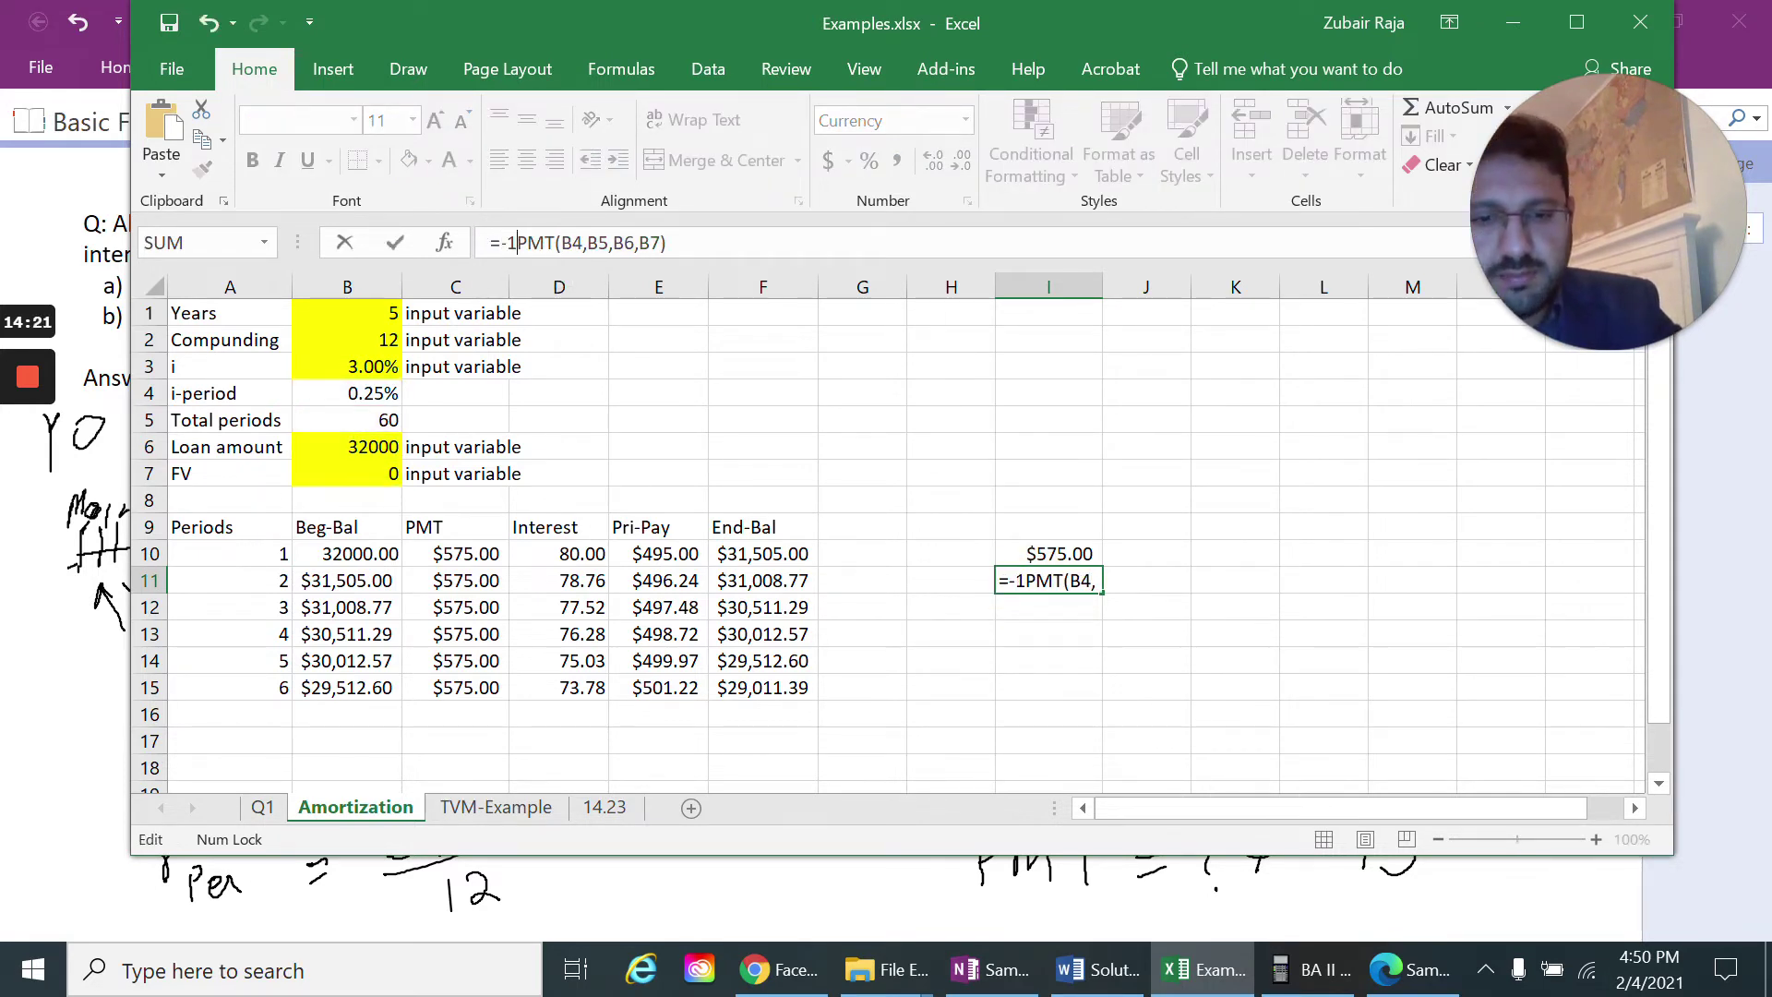
{"action": "key", "text": "Return"}
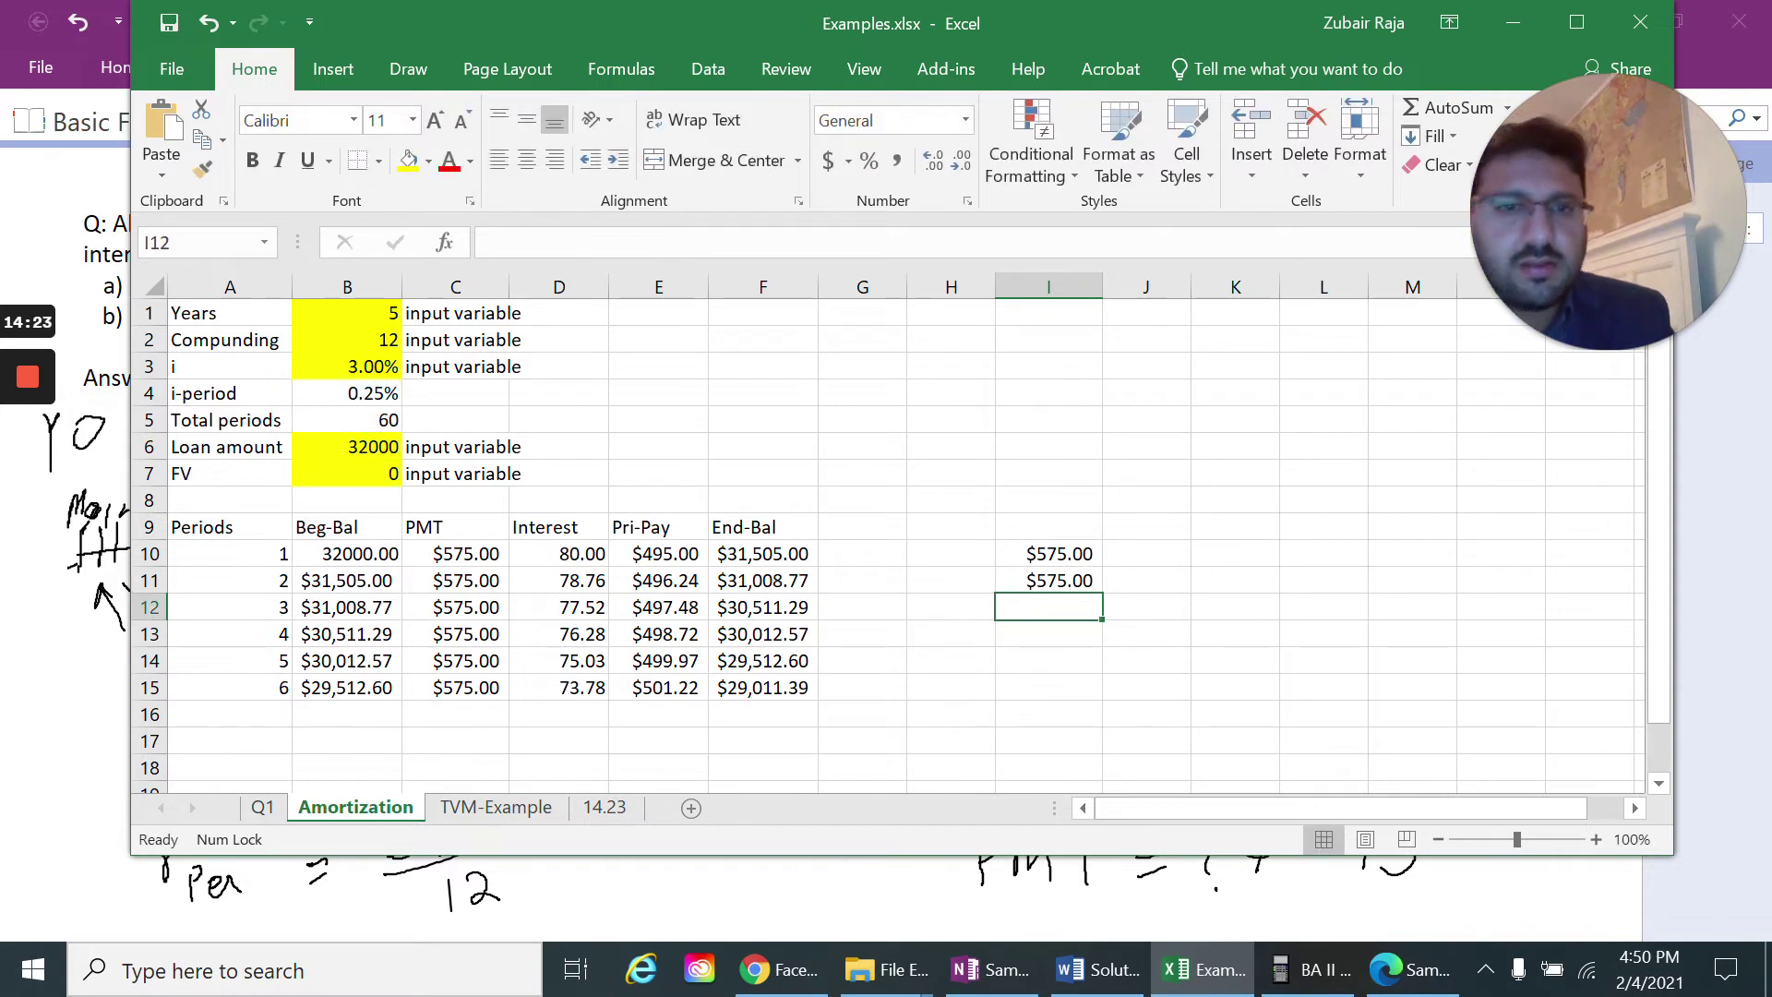
{"action": "key", "text": "Up"}
{"action": "key", "text": "Up"}
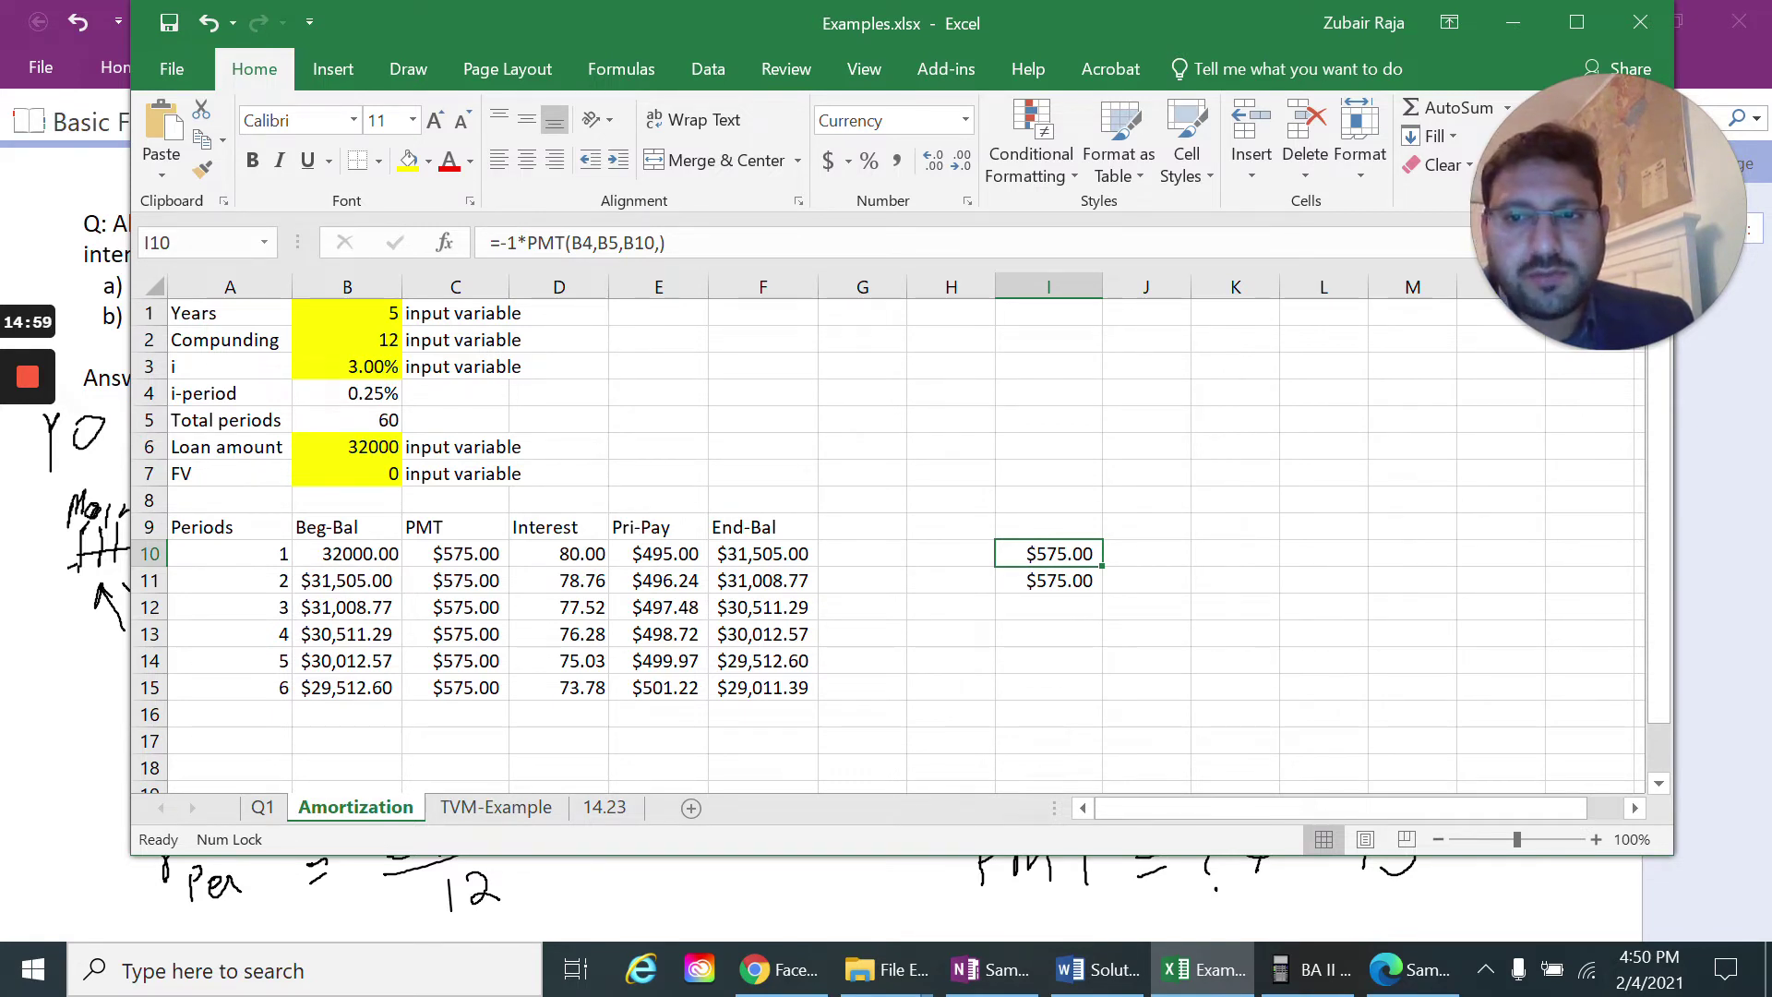
Compare the PMT formulas in I10 and C10, and inspect the formulas in B10 and C11
{"action": "left_click", "coordinate": [347, 553]}
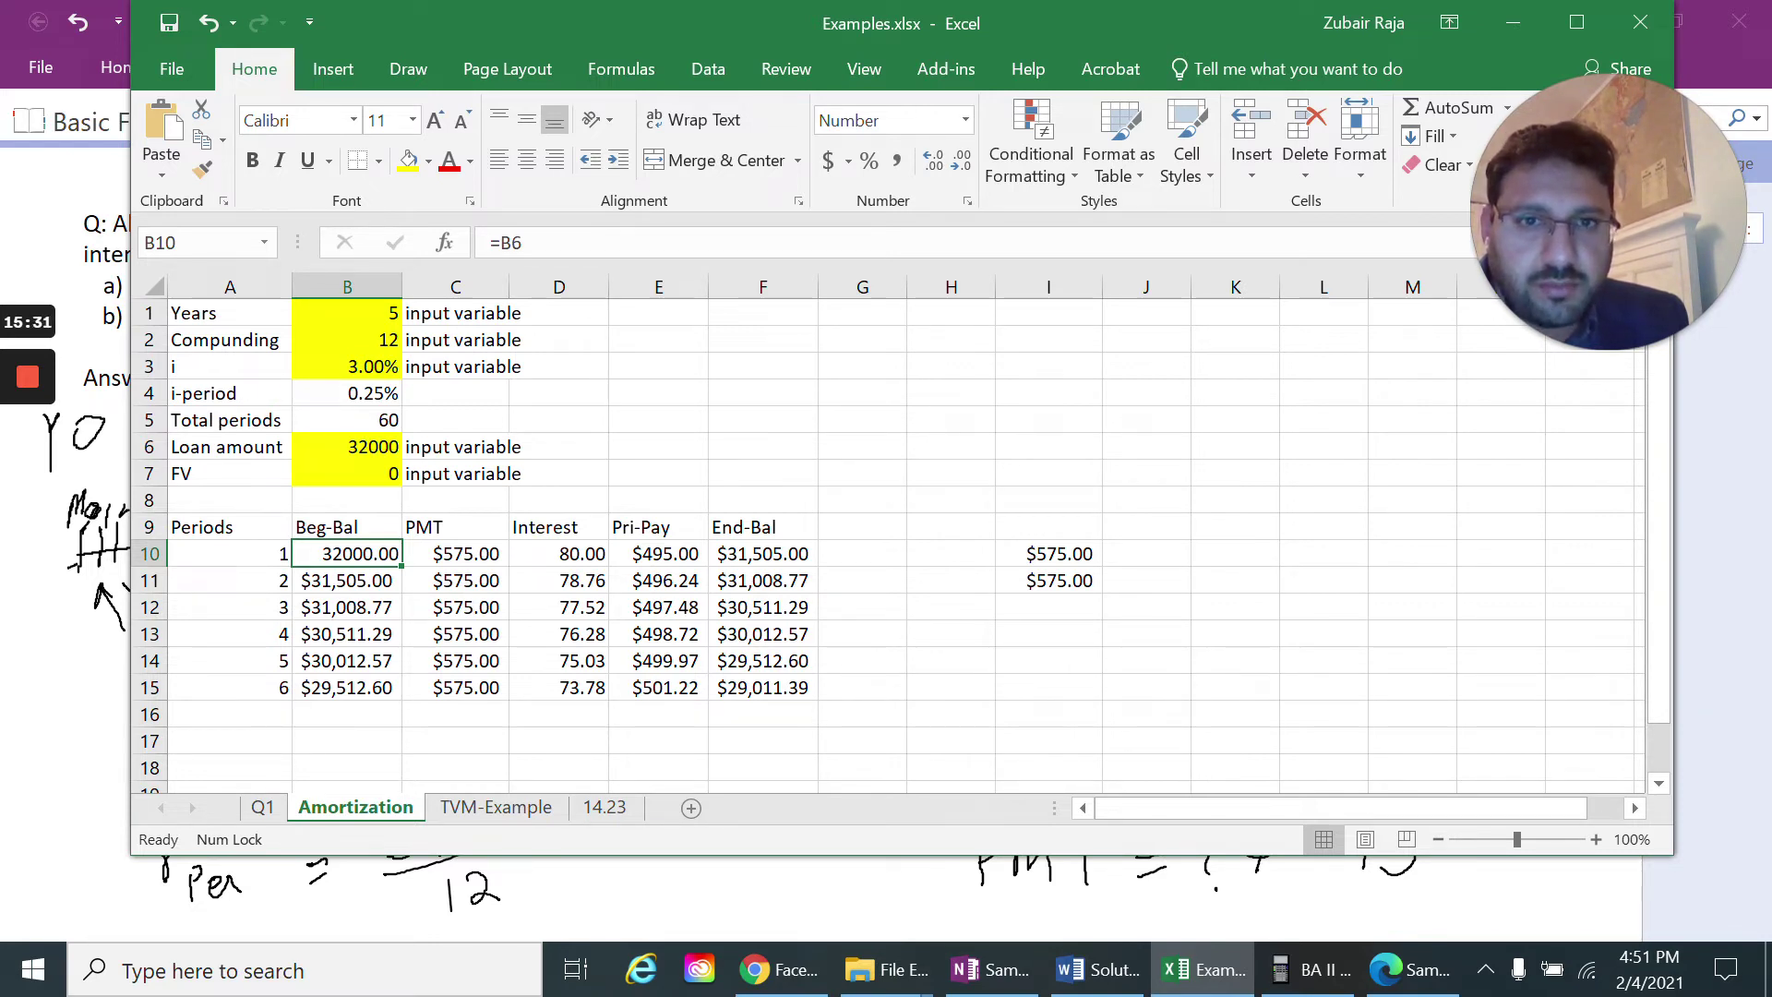
{"action": "left_click", "coordinate": [1048, 553]}
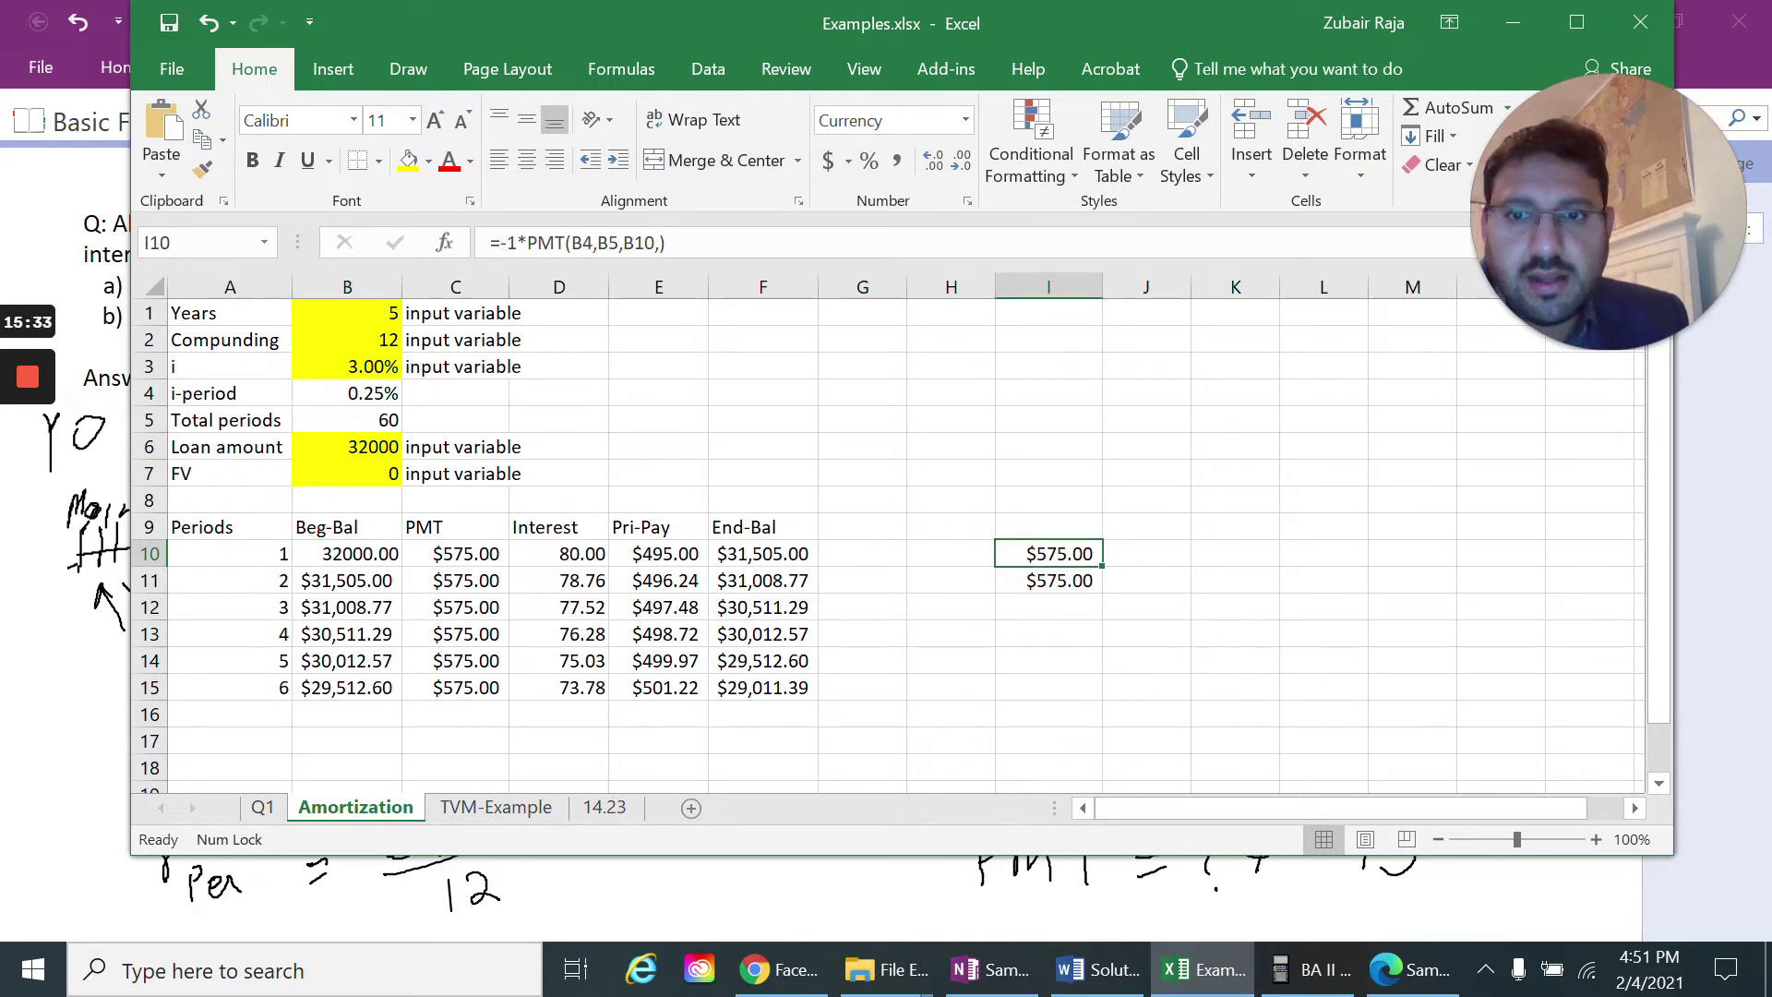
{"action": "left_click", "coordinate": [455, 553]}
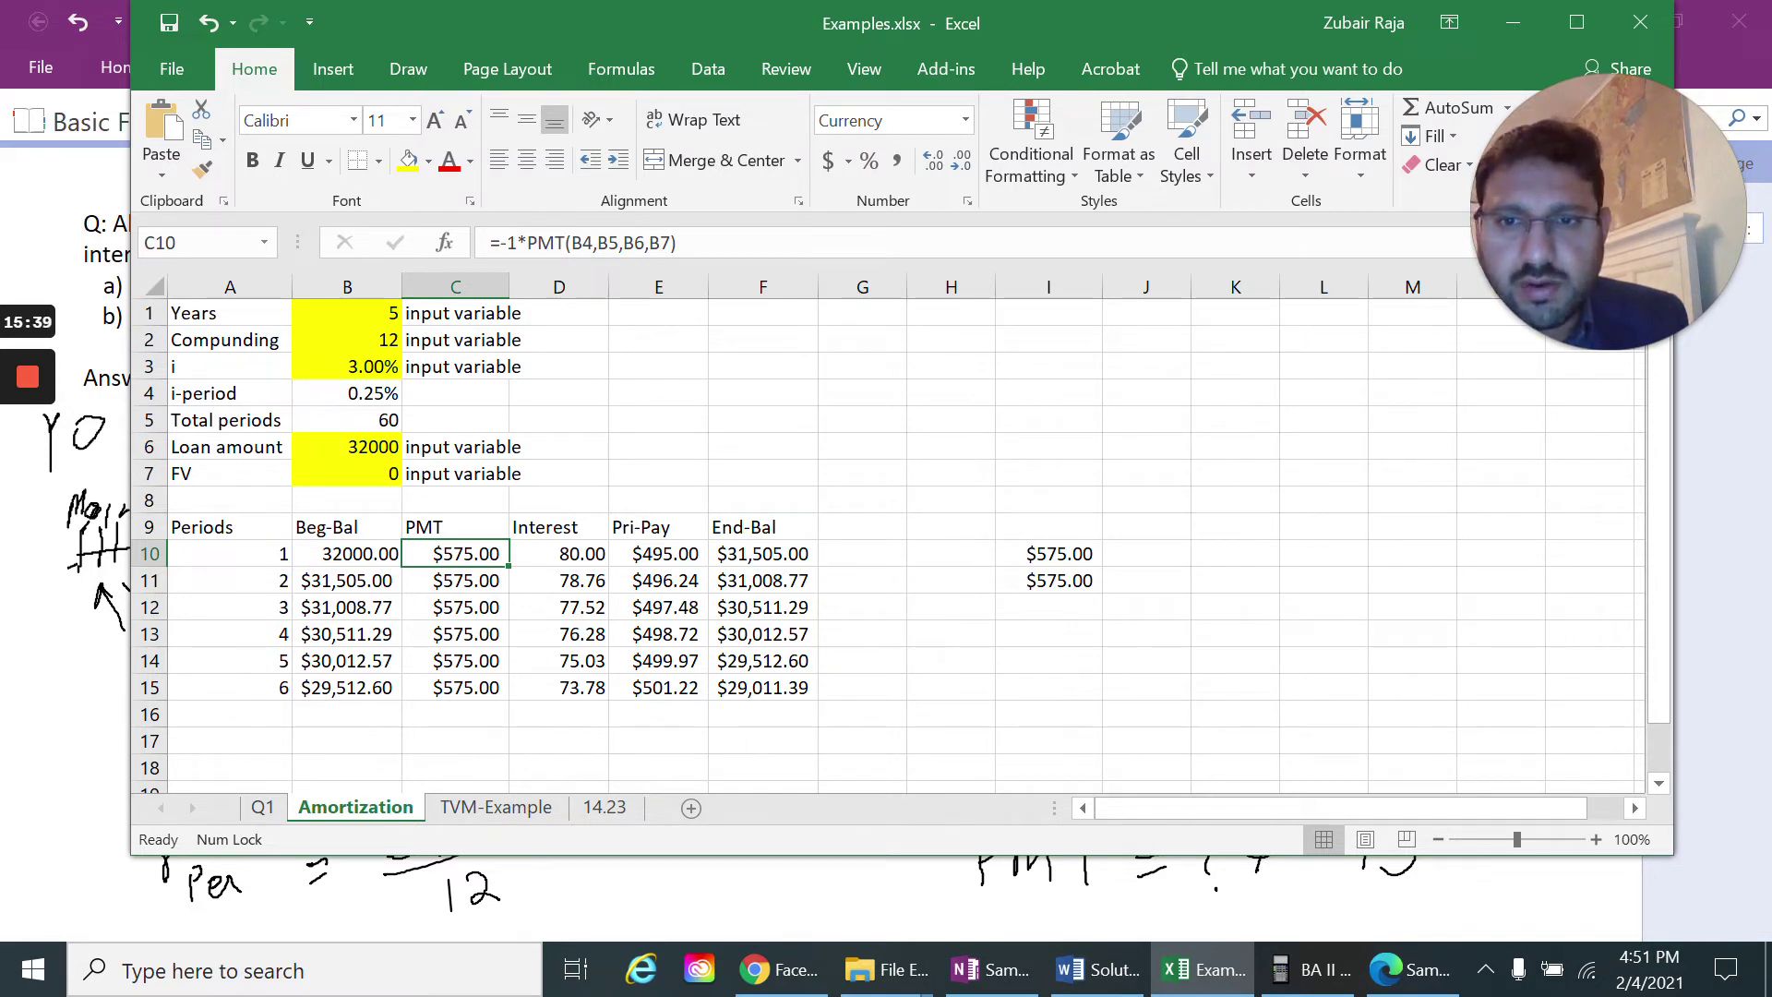
{"action": "left_click", "coordinate": [461, 580]}
{"action": "left_click", "coordinate": [467, 552]}
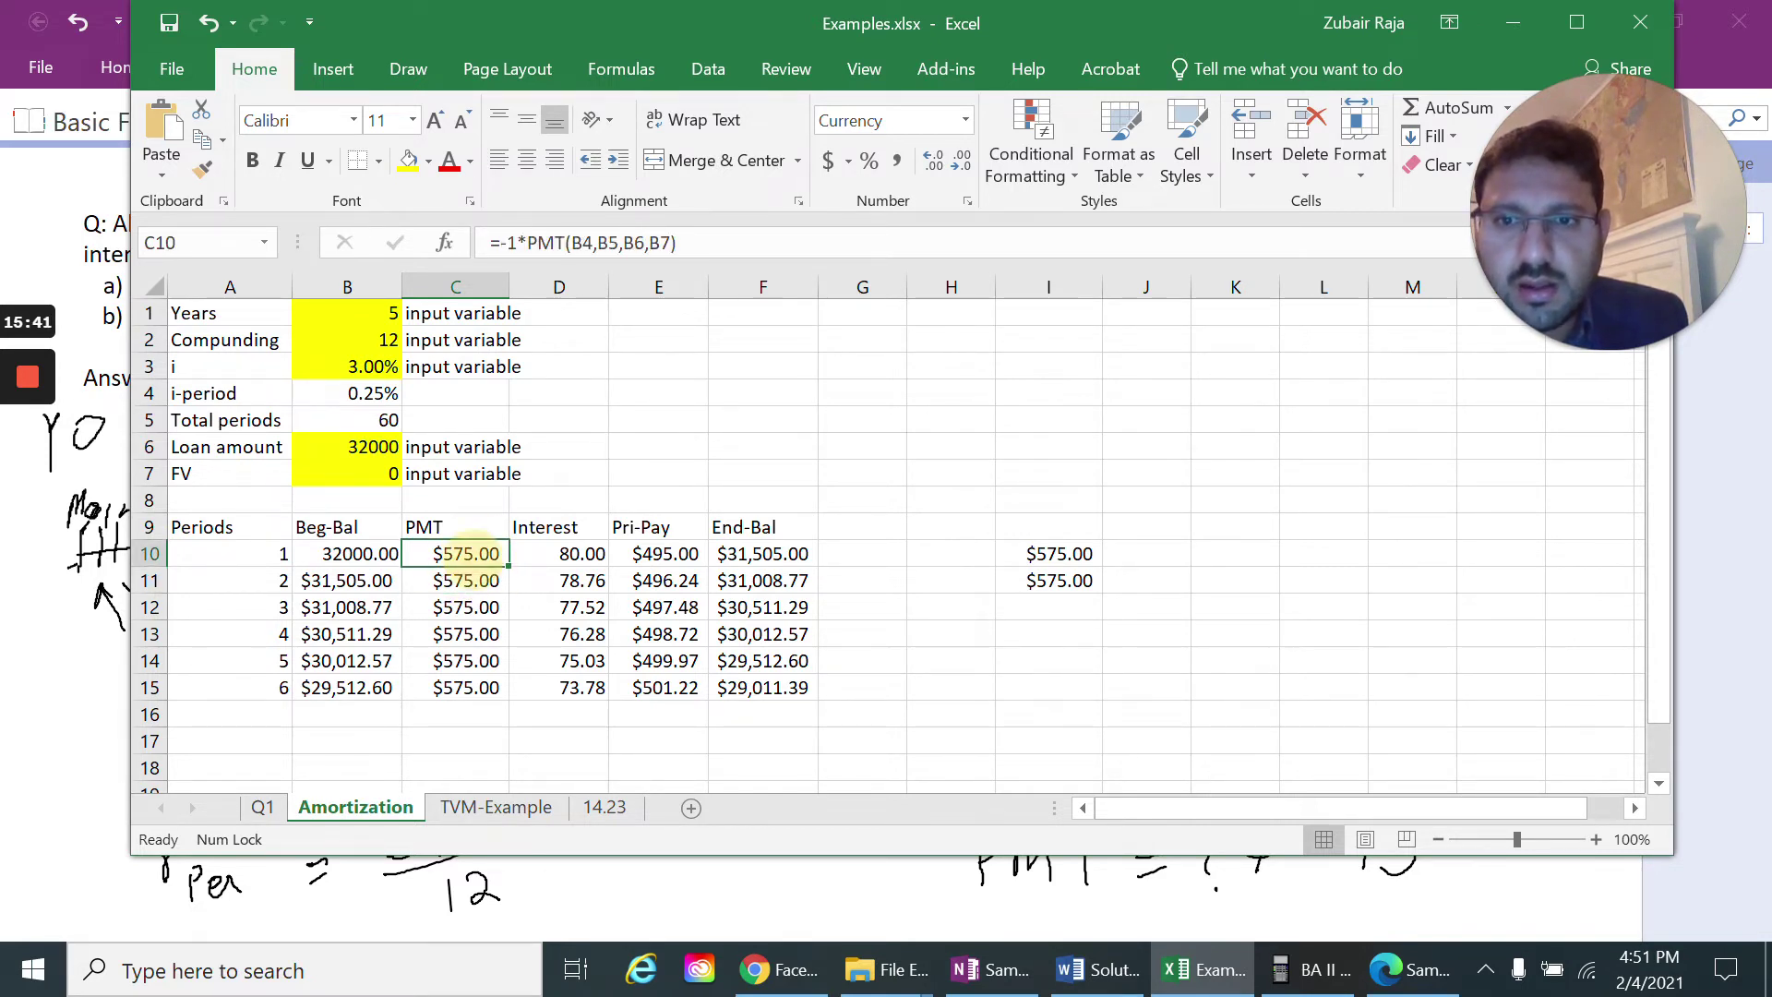
{"action": "left_click", "coordinate": [461, 580]}
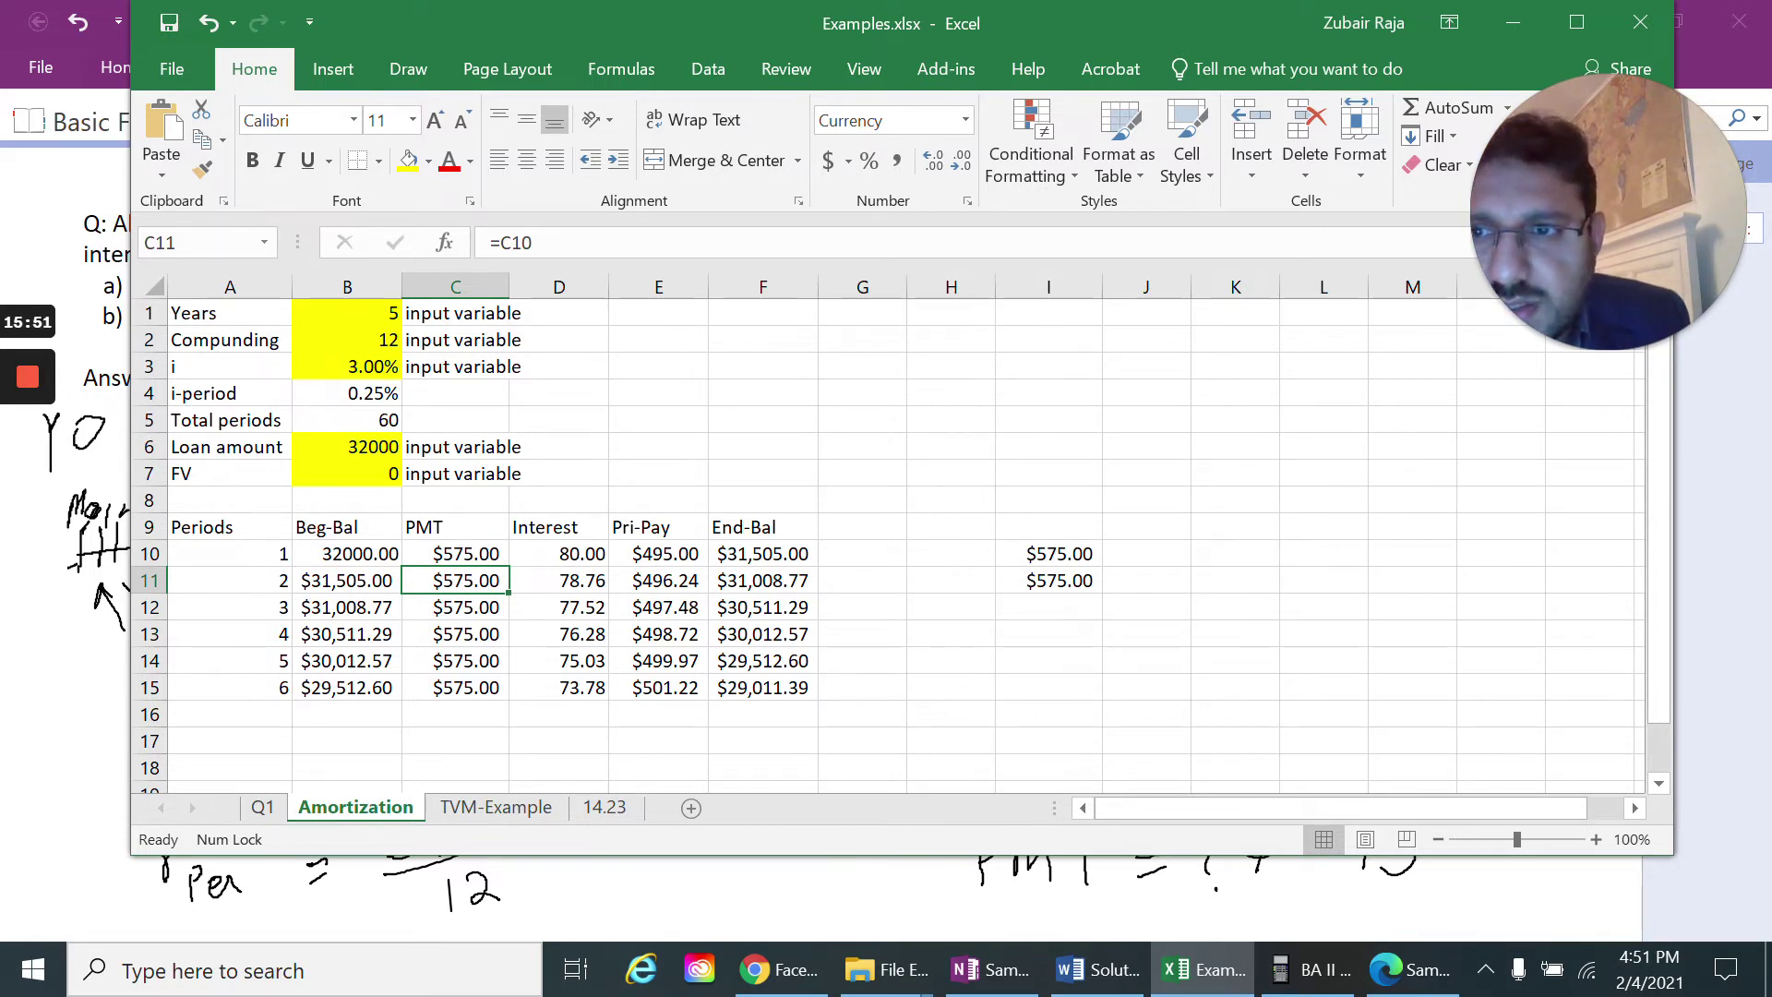
{"action": "left_click", "coordinate": [455, 553]}
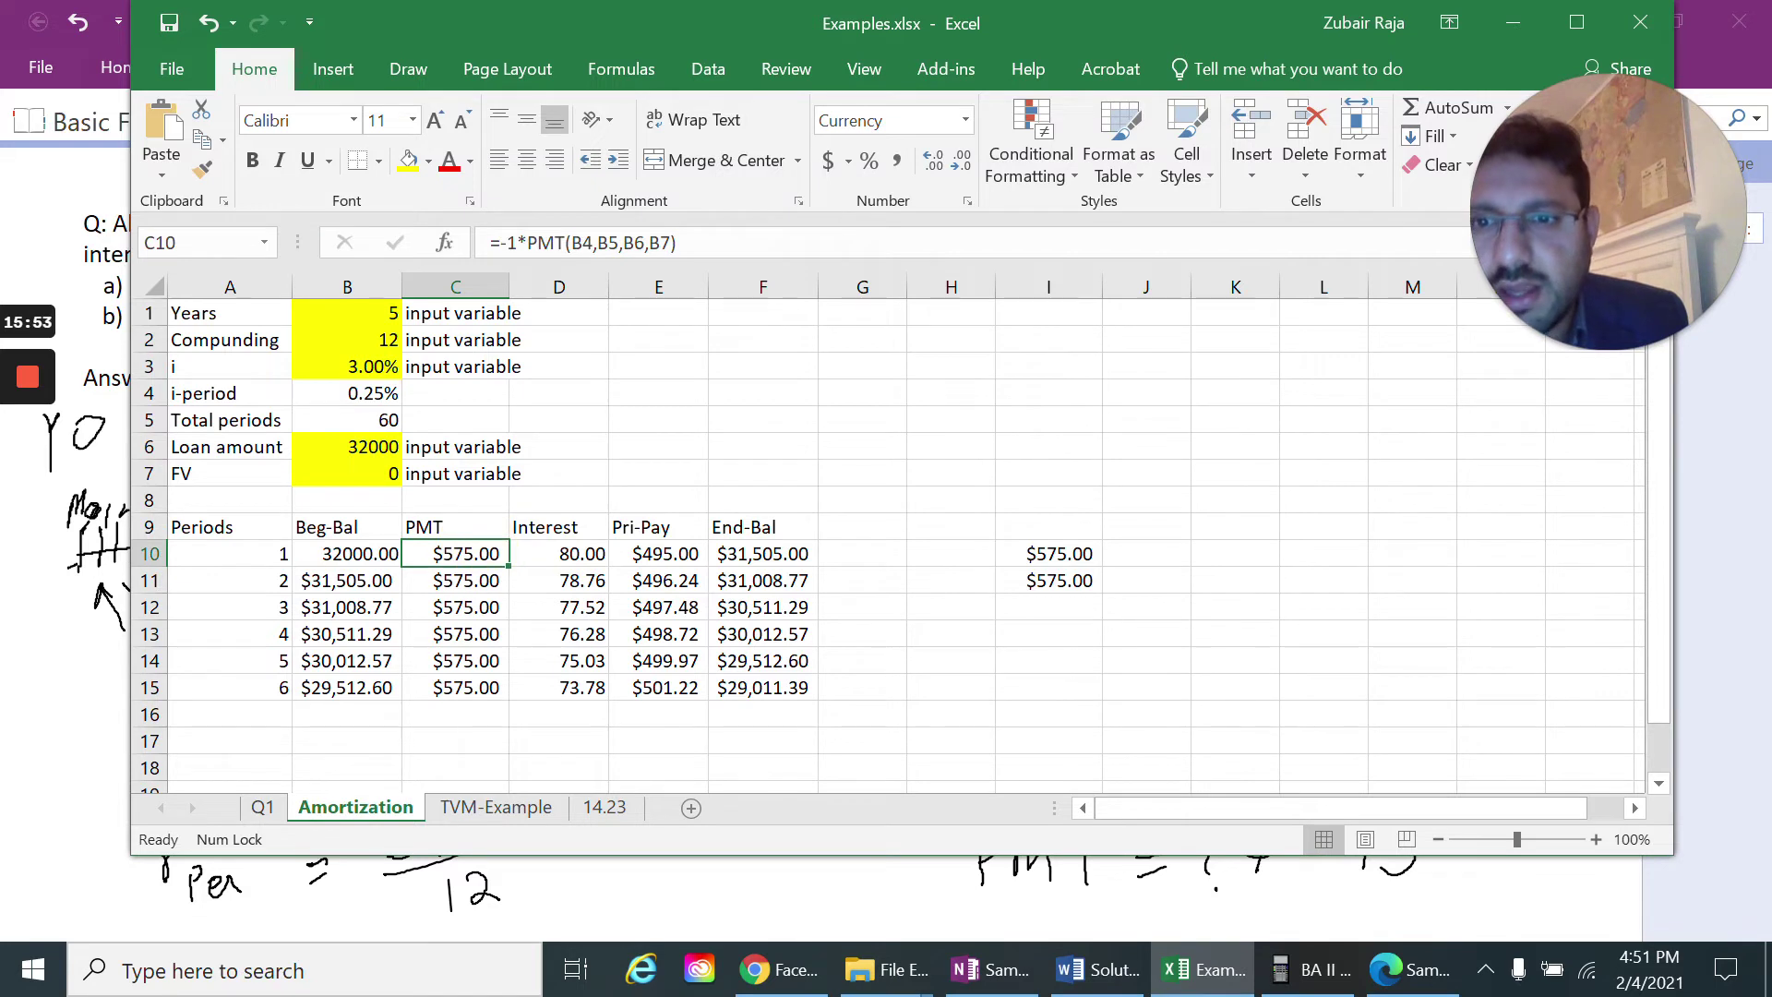
{"action": "left_click", "coordinate": [1048, 554]}
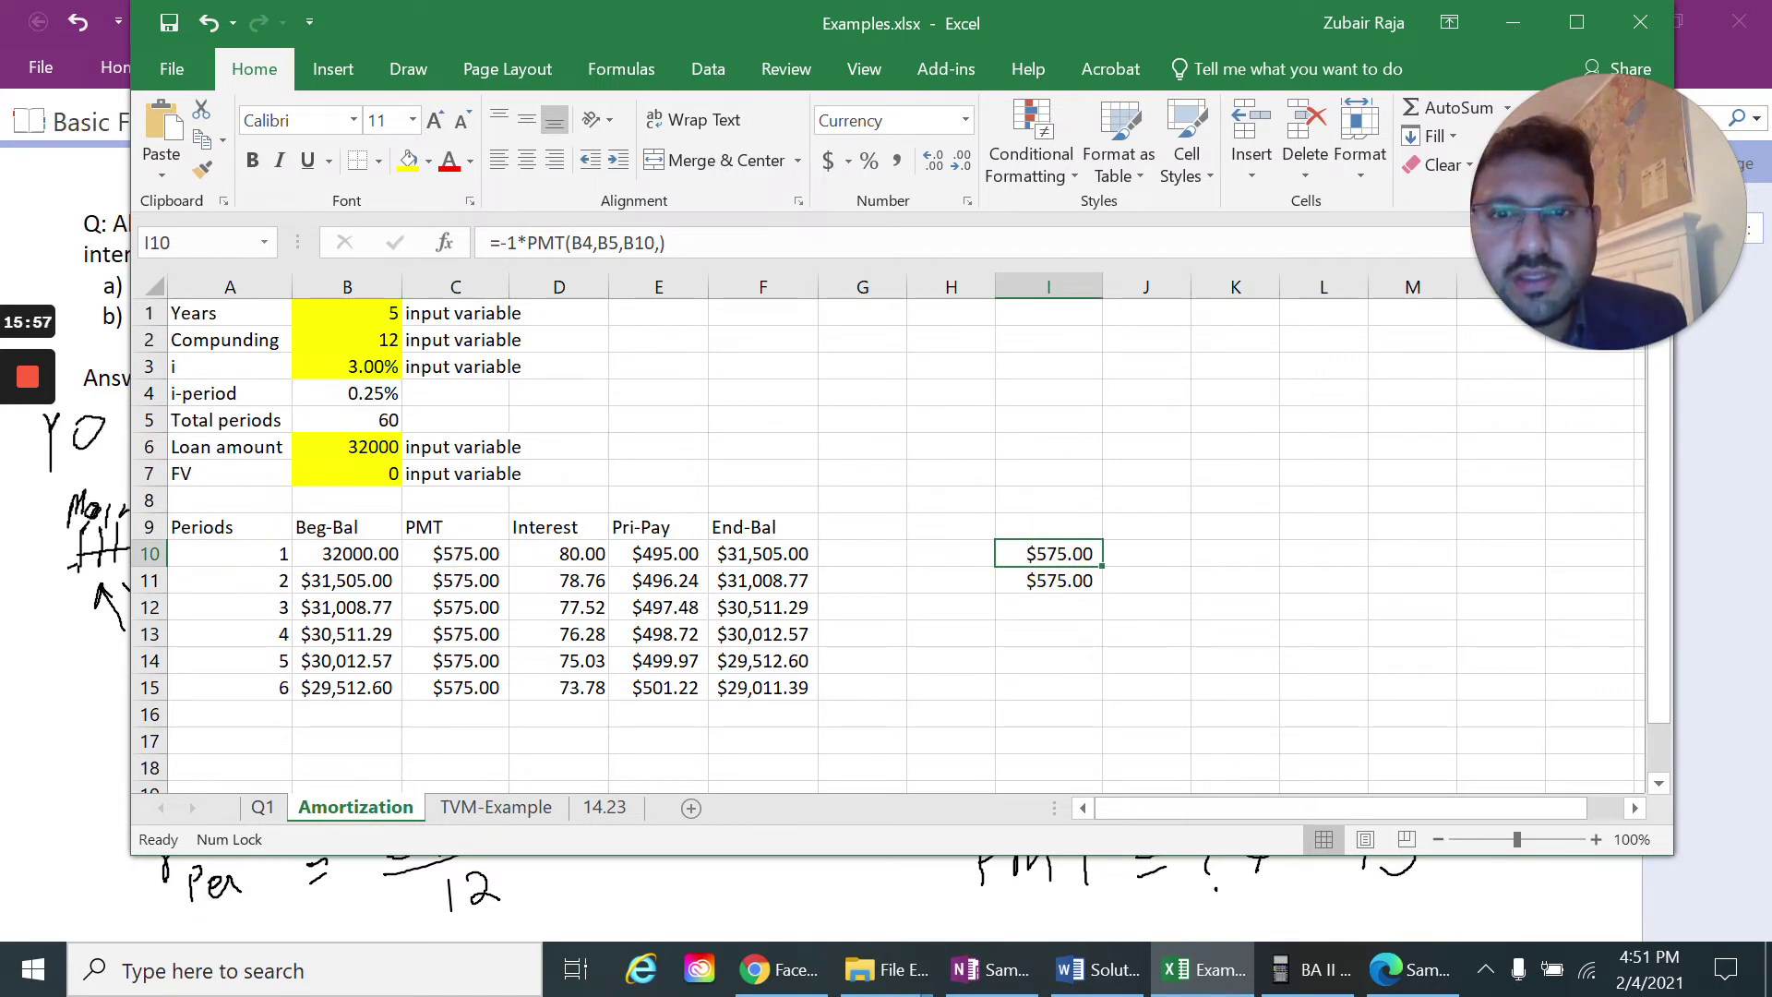
{"action": "left_click", "coordinate": [455, 553]}
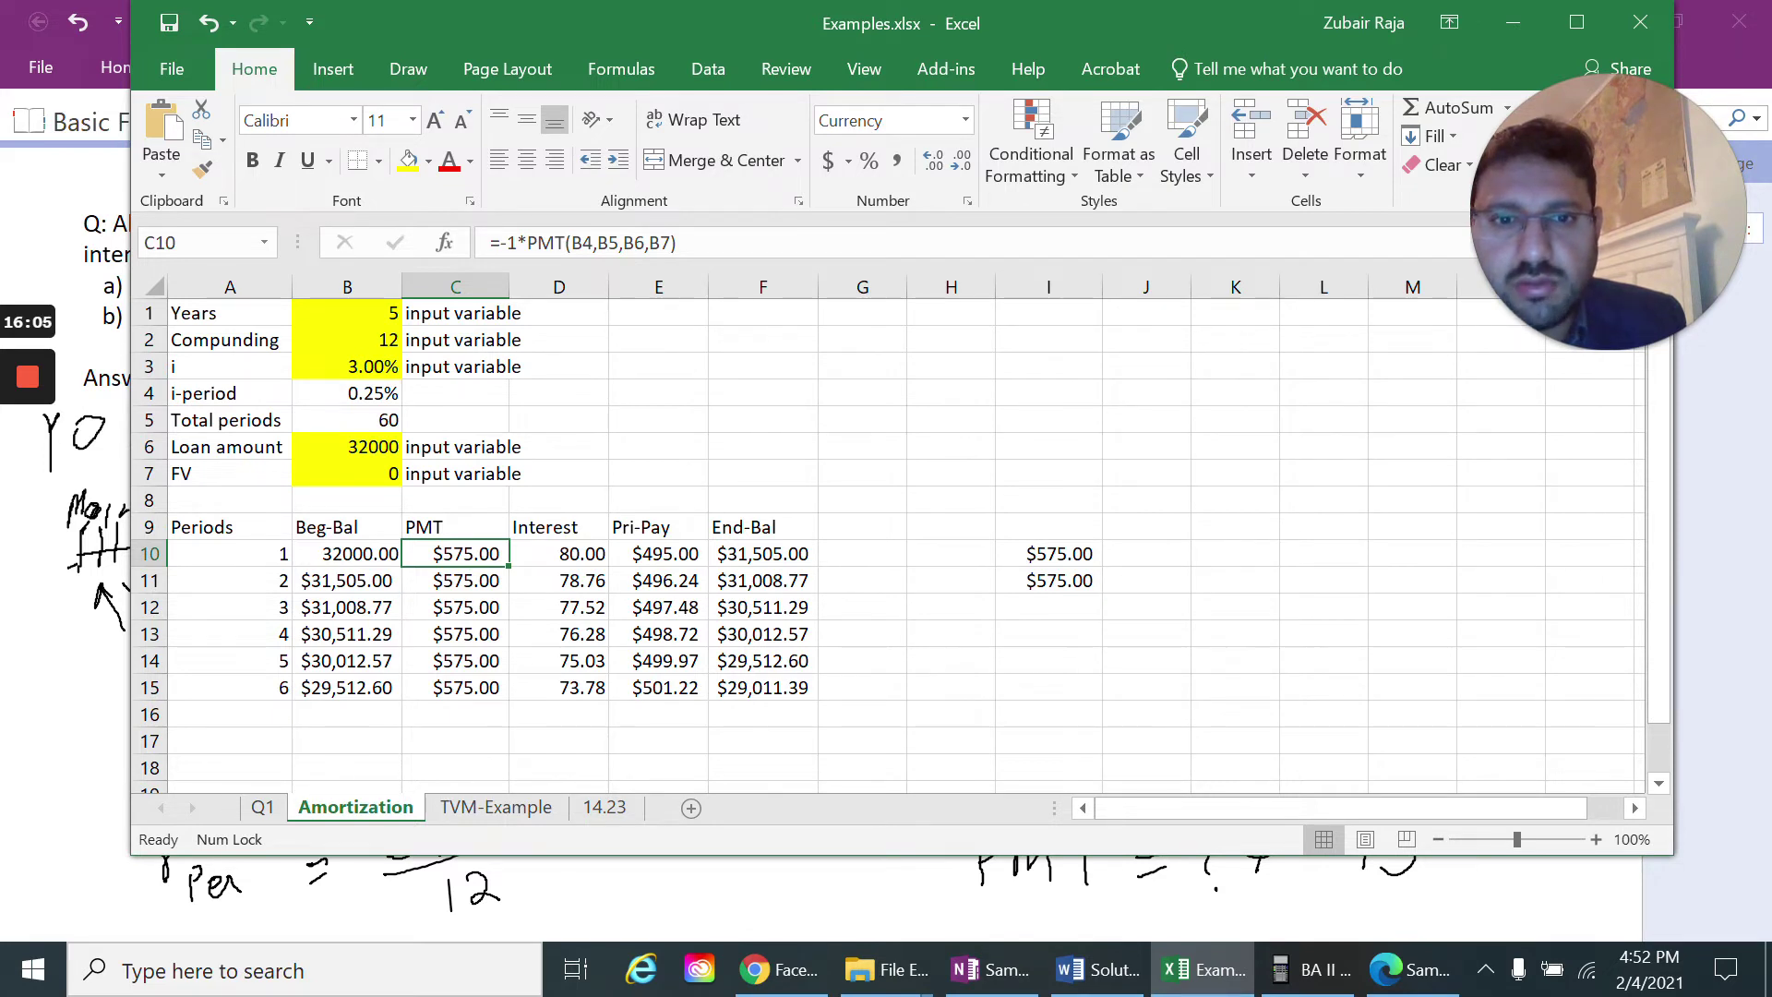
Compare the PMT formulas in I11 and C10, and inspect the references in C11 and C12
{"action": "left_click", "coordinate": [1062, 580]}
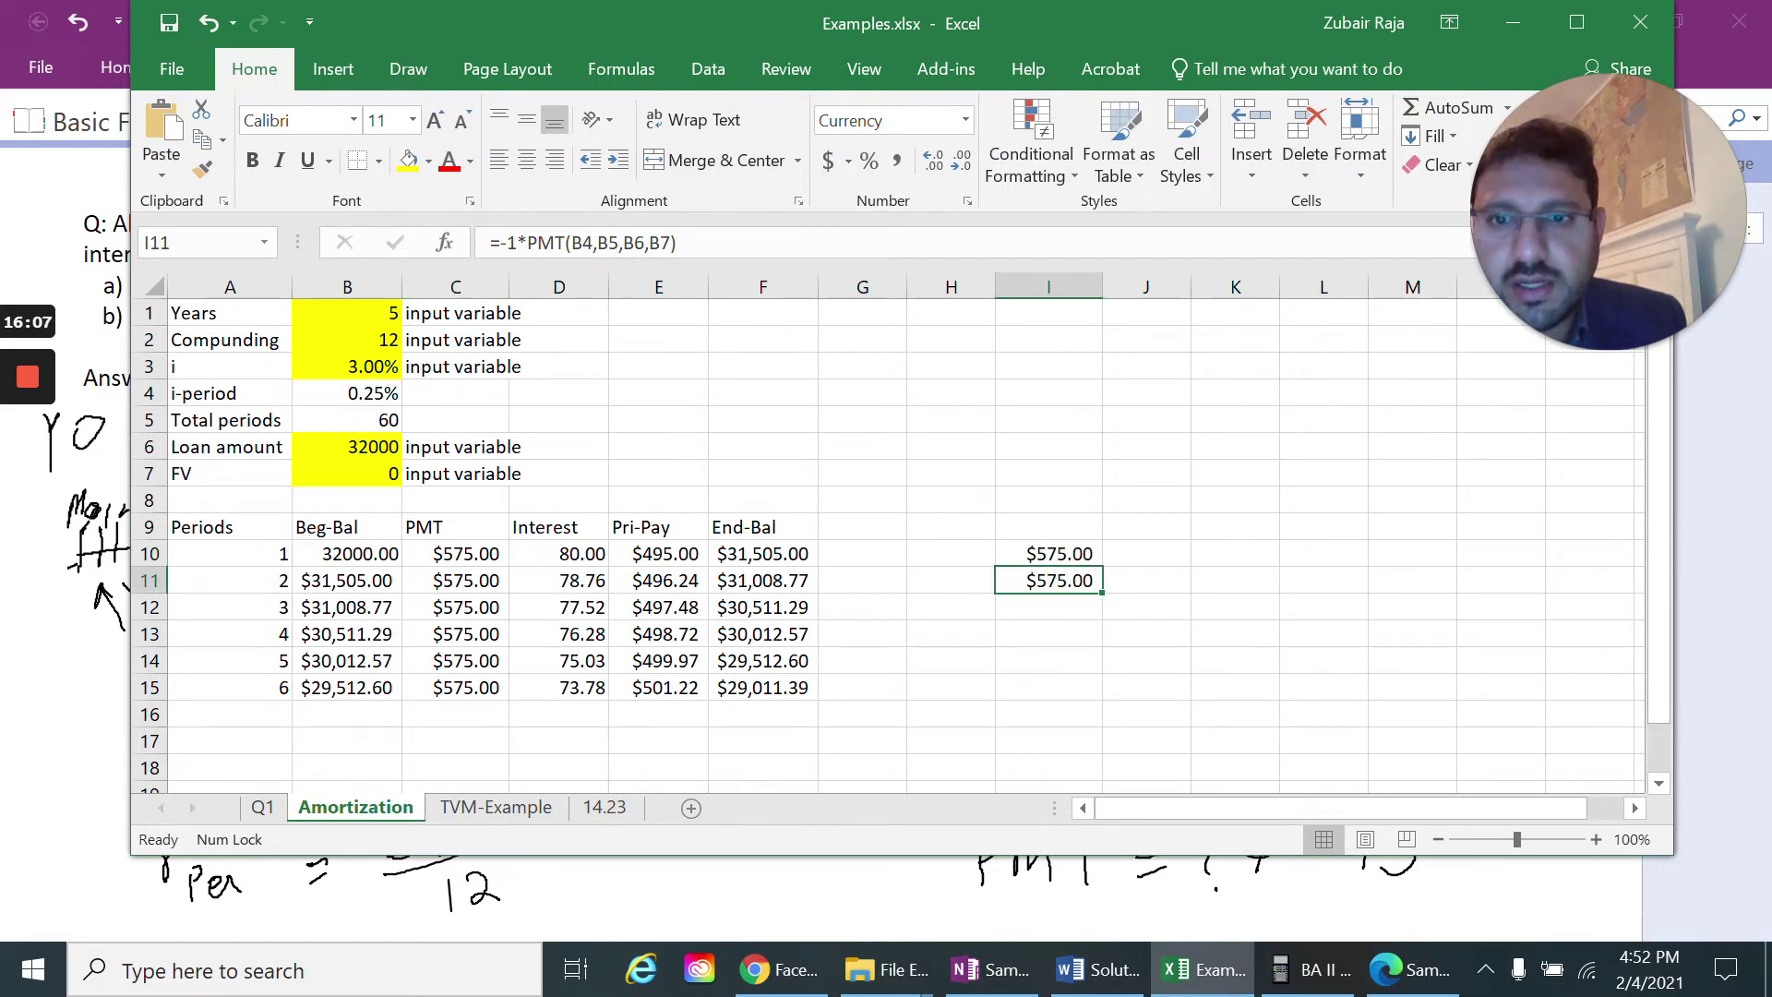
{"action": "left_click", "coordinate": [455, 554]}
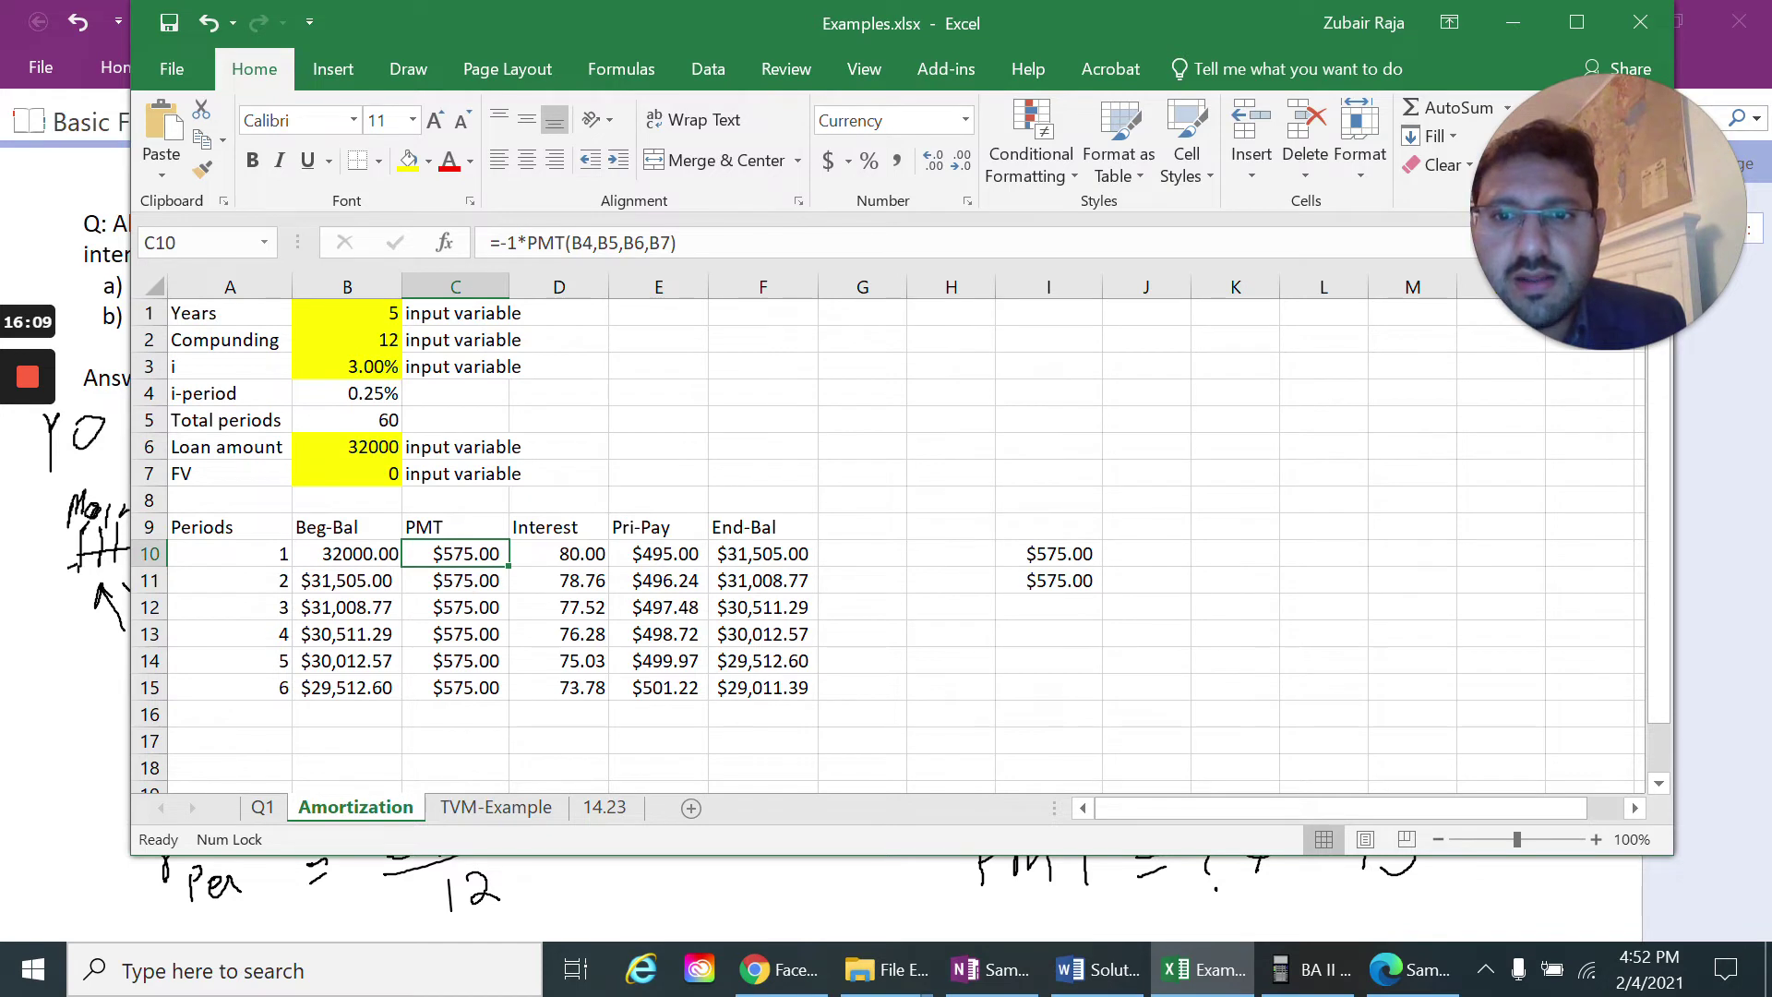
{"action": "left_click", "coordinate": [455, 580]}
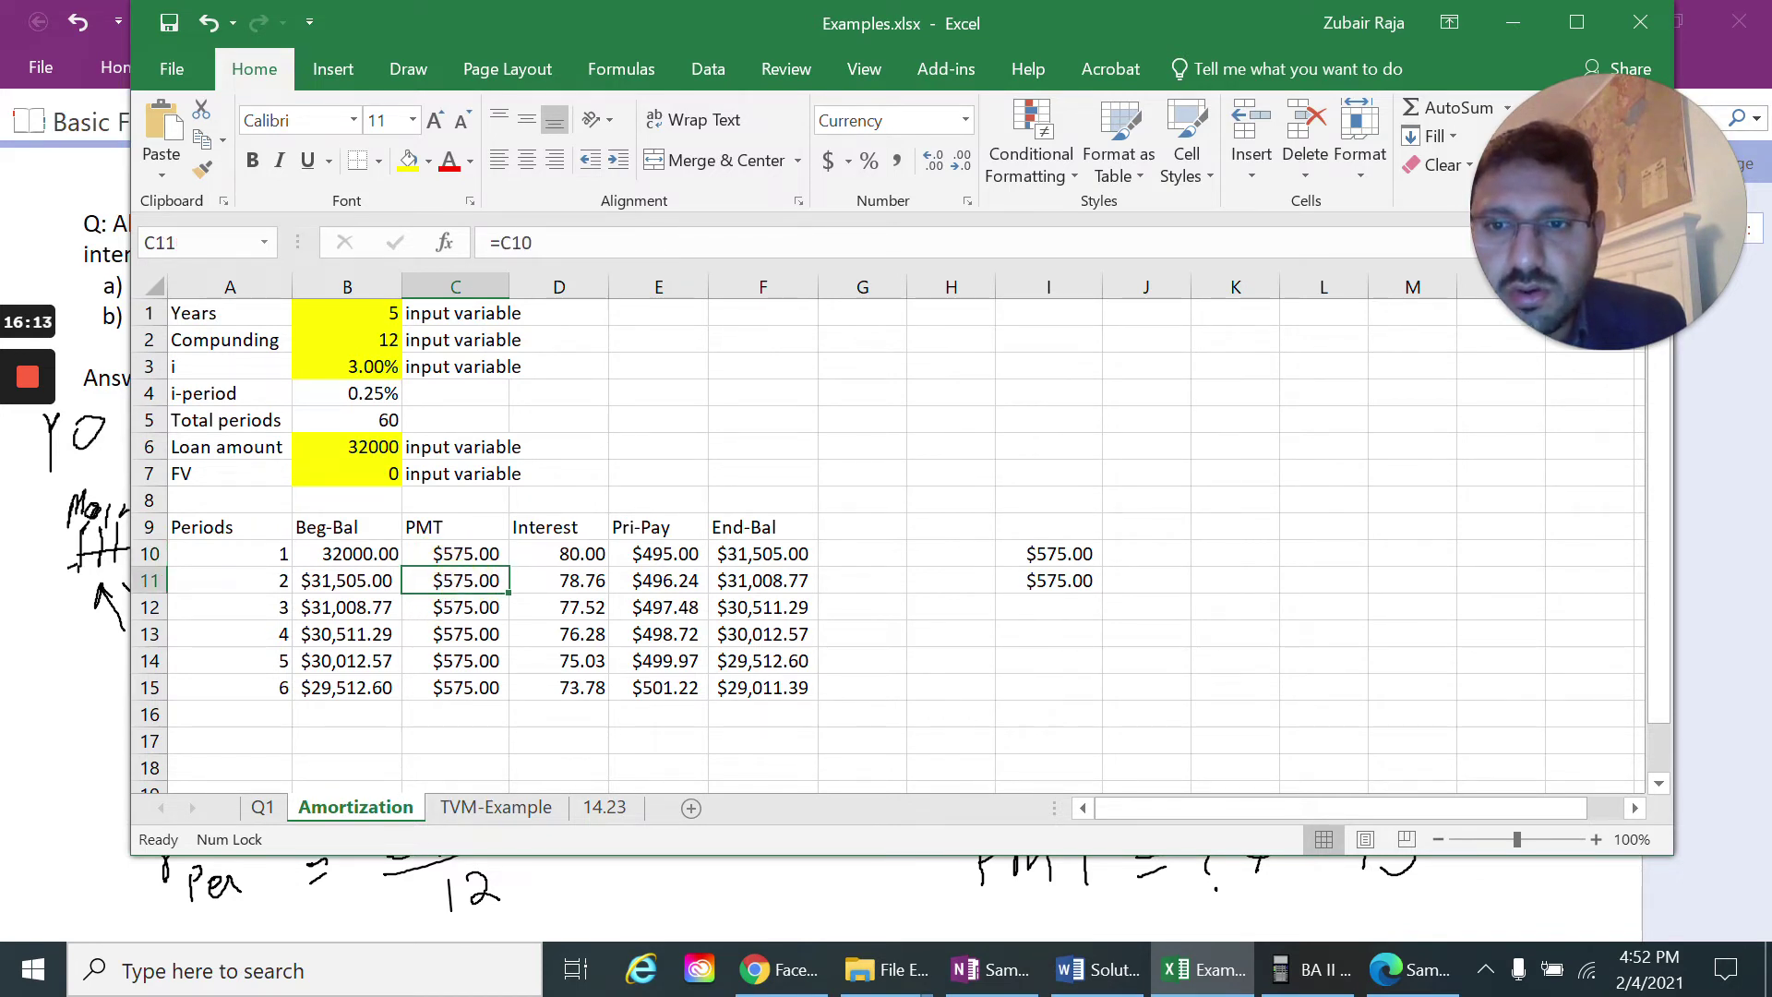
{"action": "left_click", "coordinate": [455, 608]}
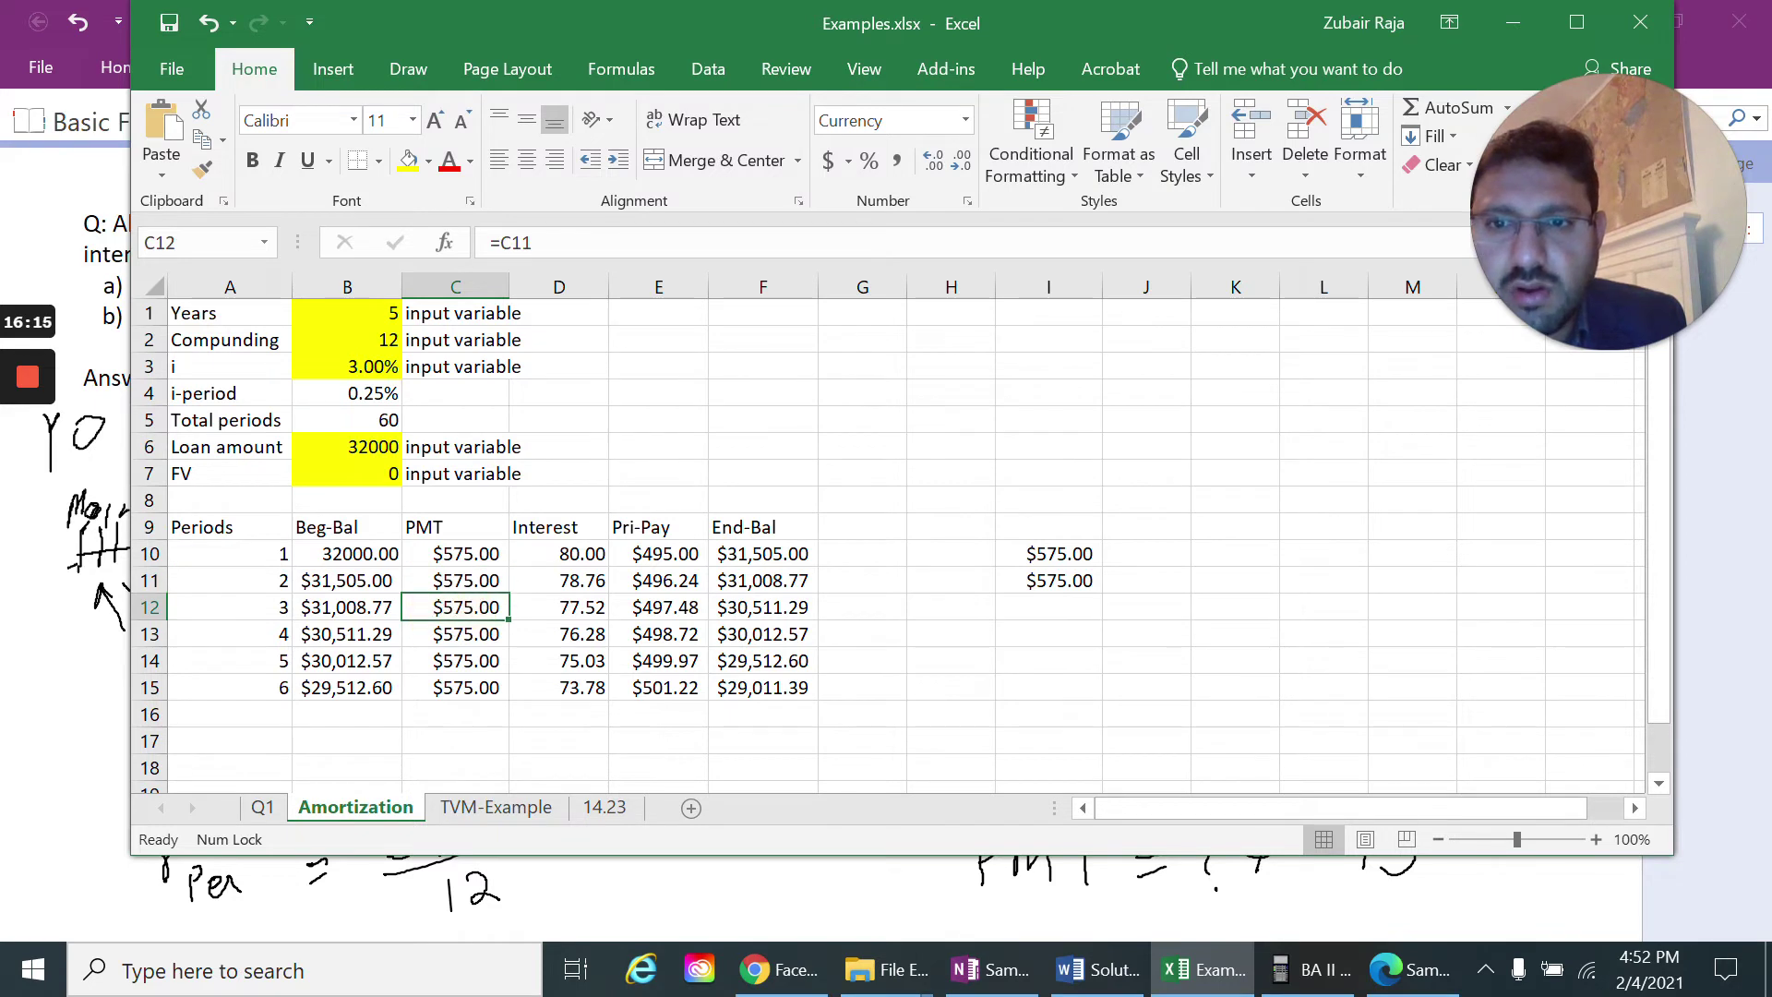
Try the formula =$C10 in cell C11 and undo the change
{"action": "left_click", "coordinate": [455, 580]}
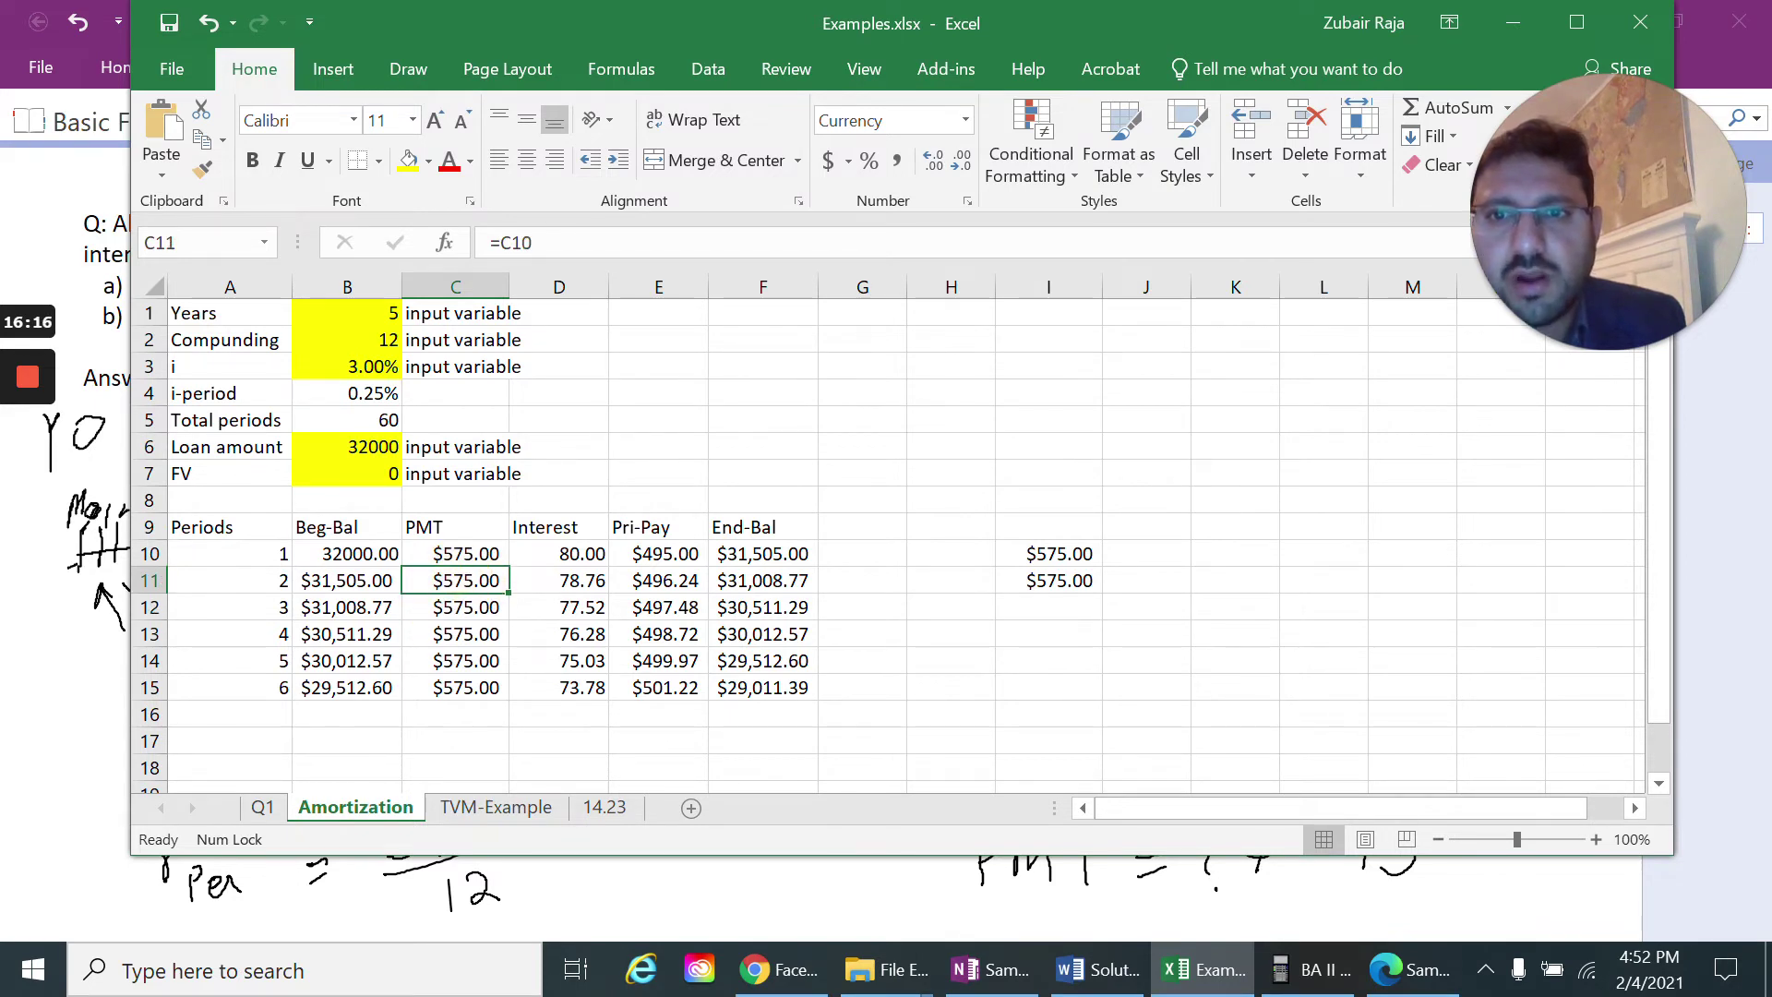
{"action": "left_click", "coordinate": [506, 243]}
{"action": "type", "text": "$"}
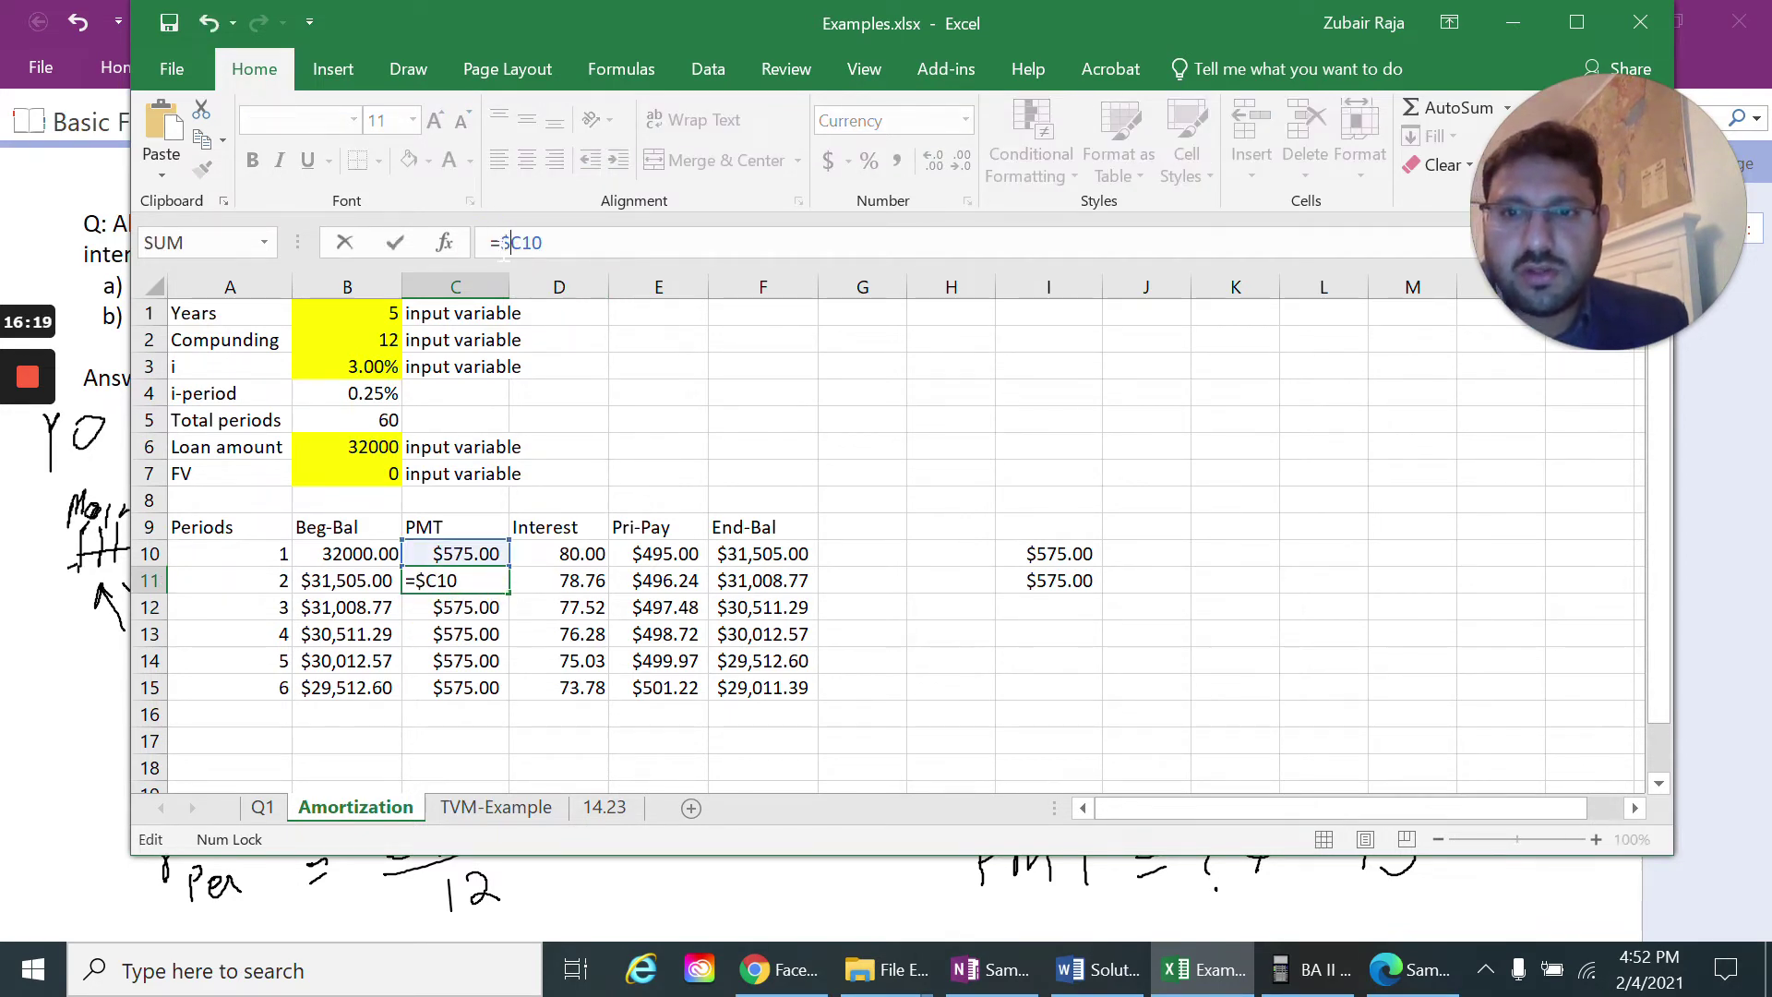
{"action": "key", "text": "Right"}
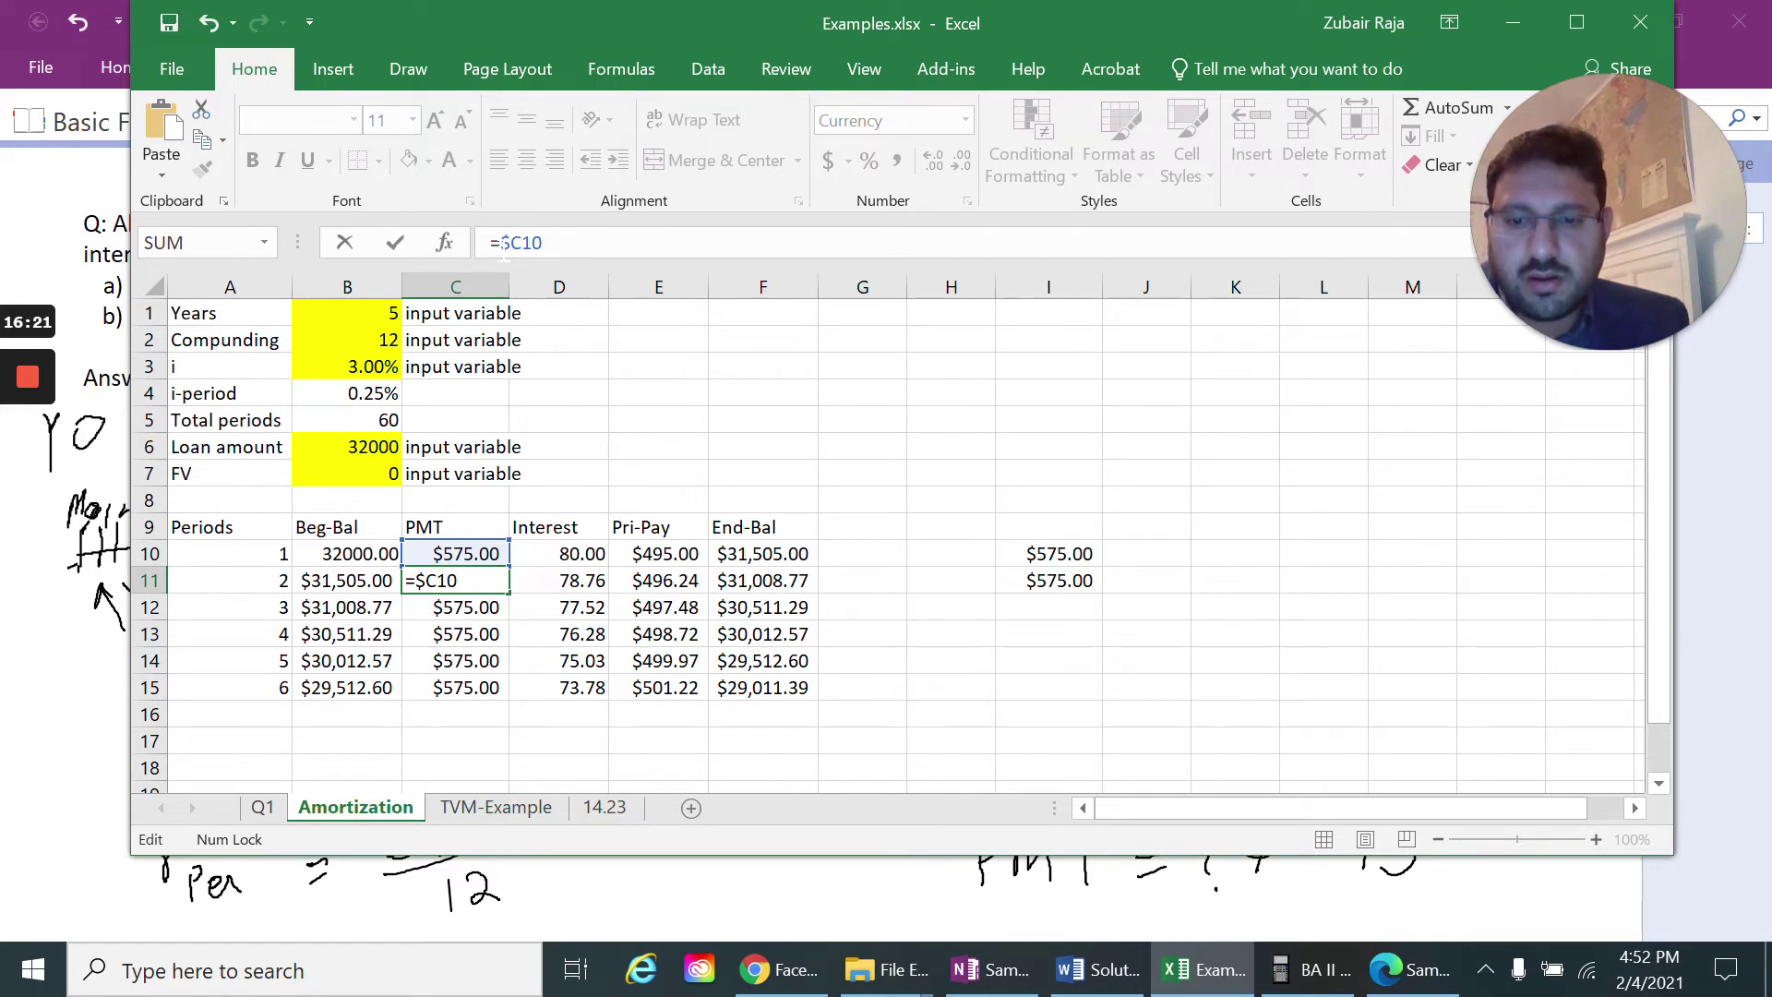
{"action": "key", "text": "Return"}
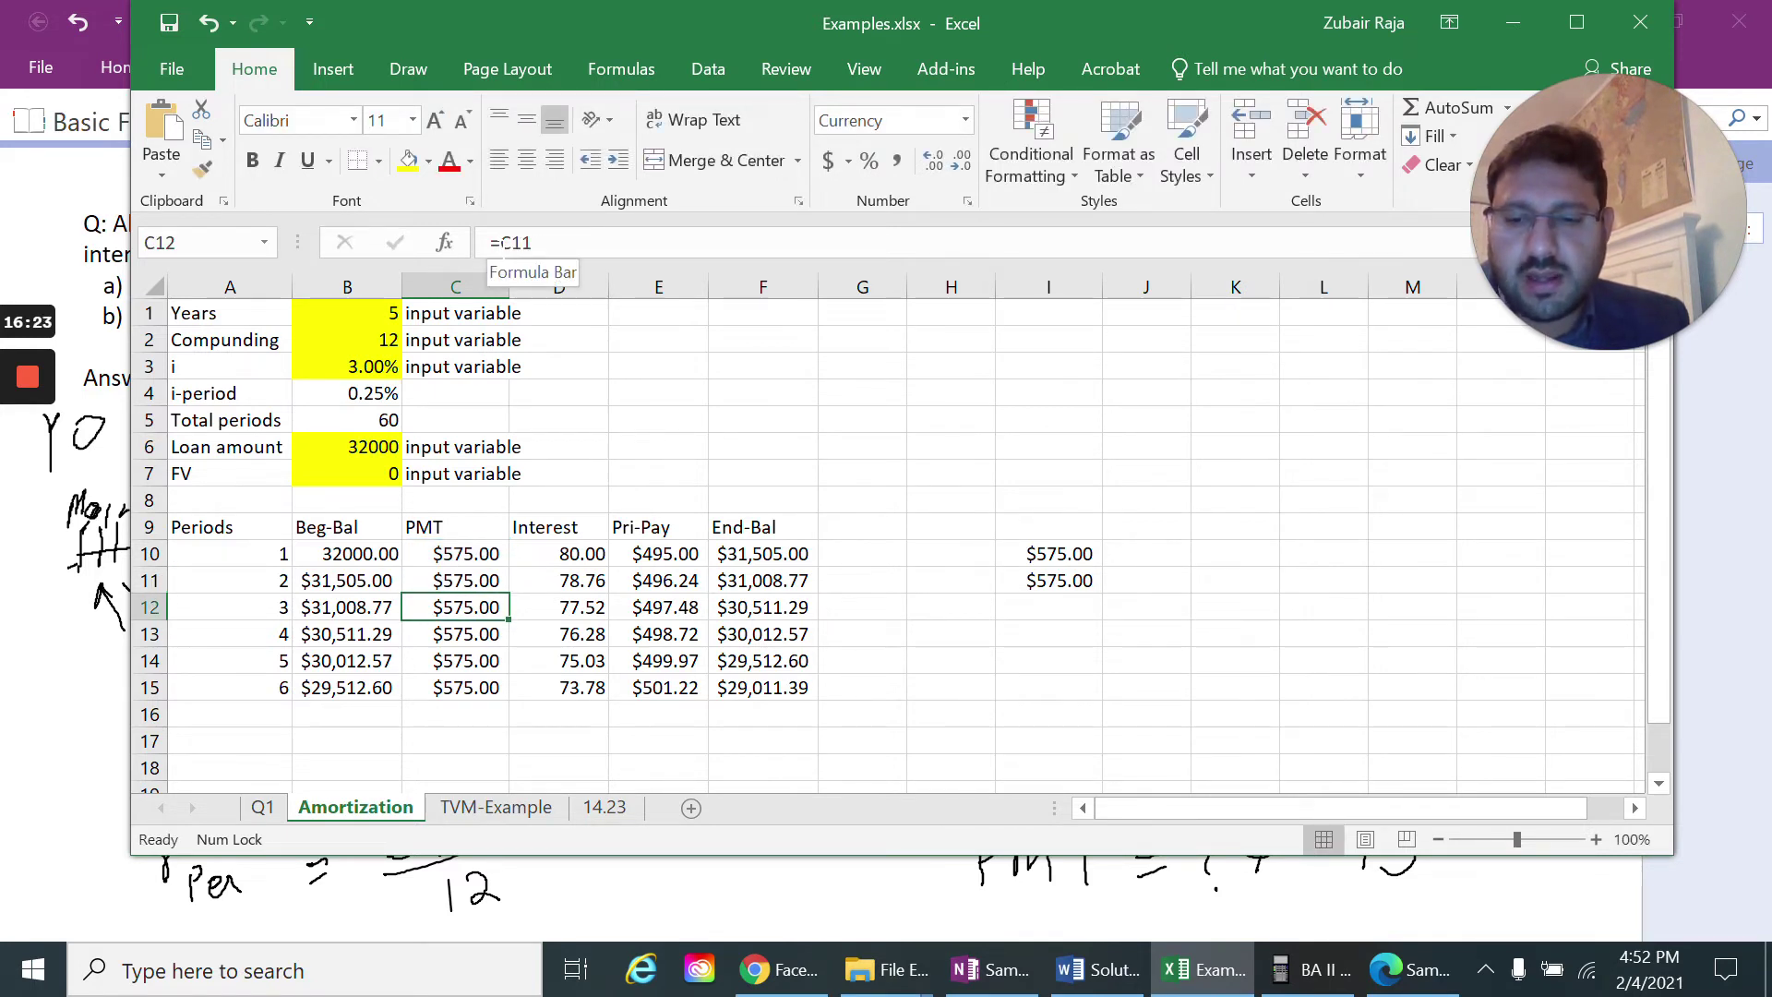
{"action": "key", "text": "ctrl+z"}
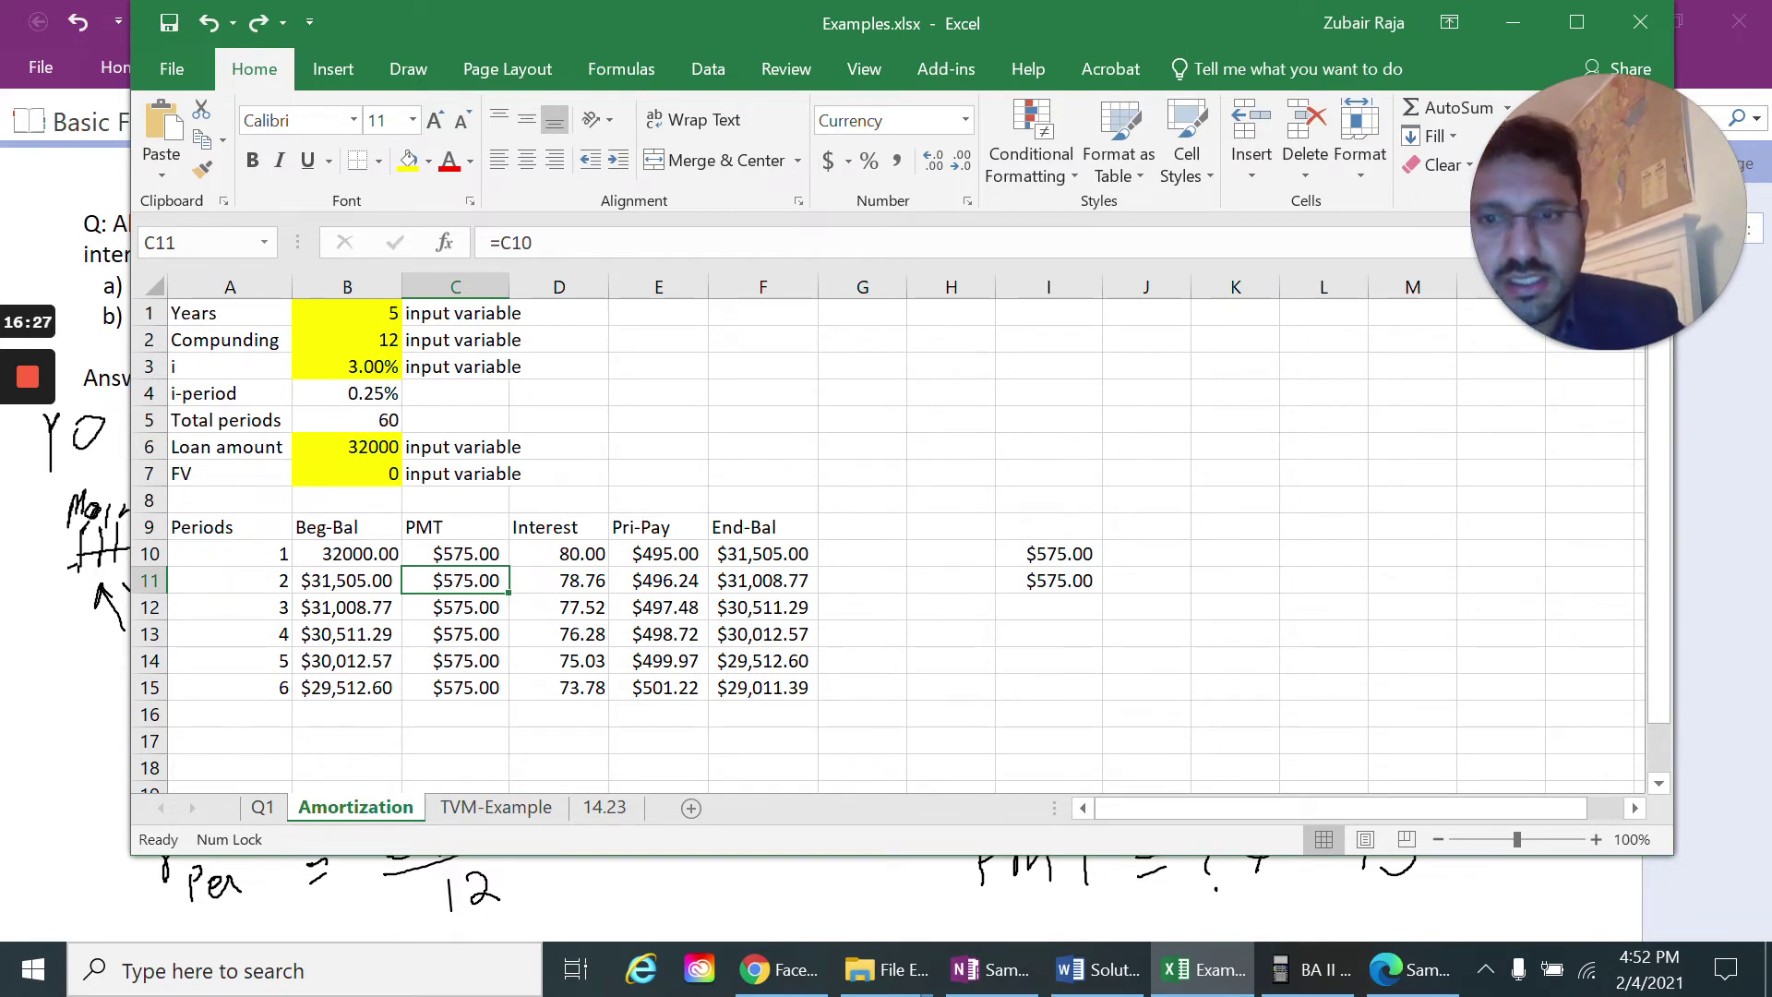
Enter the formula =C10 in C11 so the second period reuses the first period's payment
{"action": "type", "text": "="}
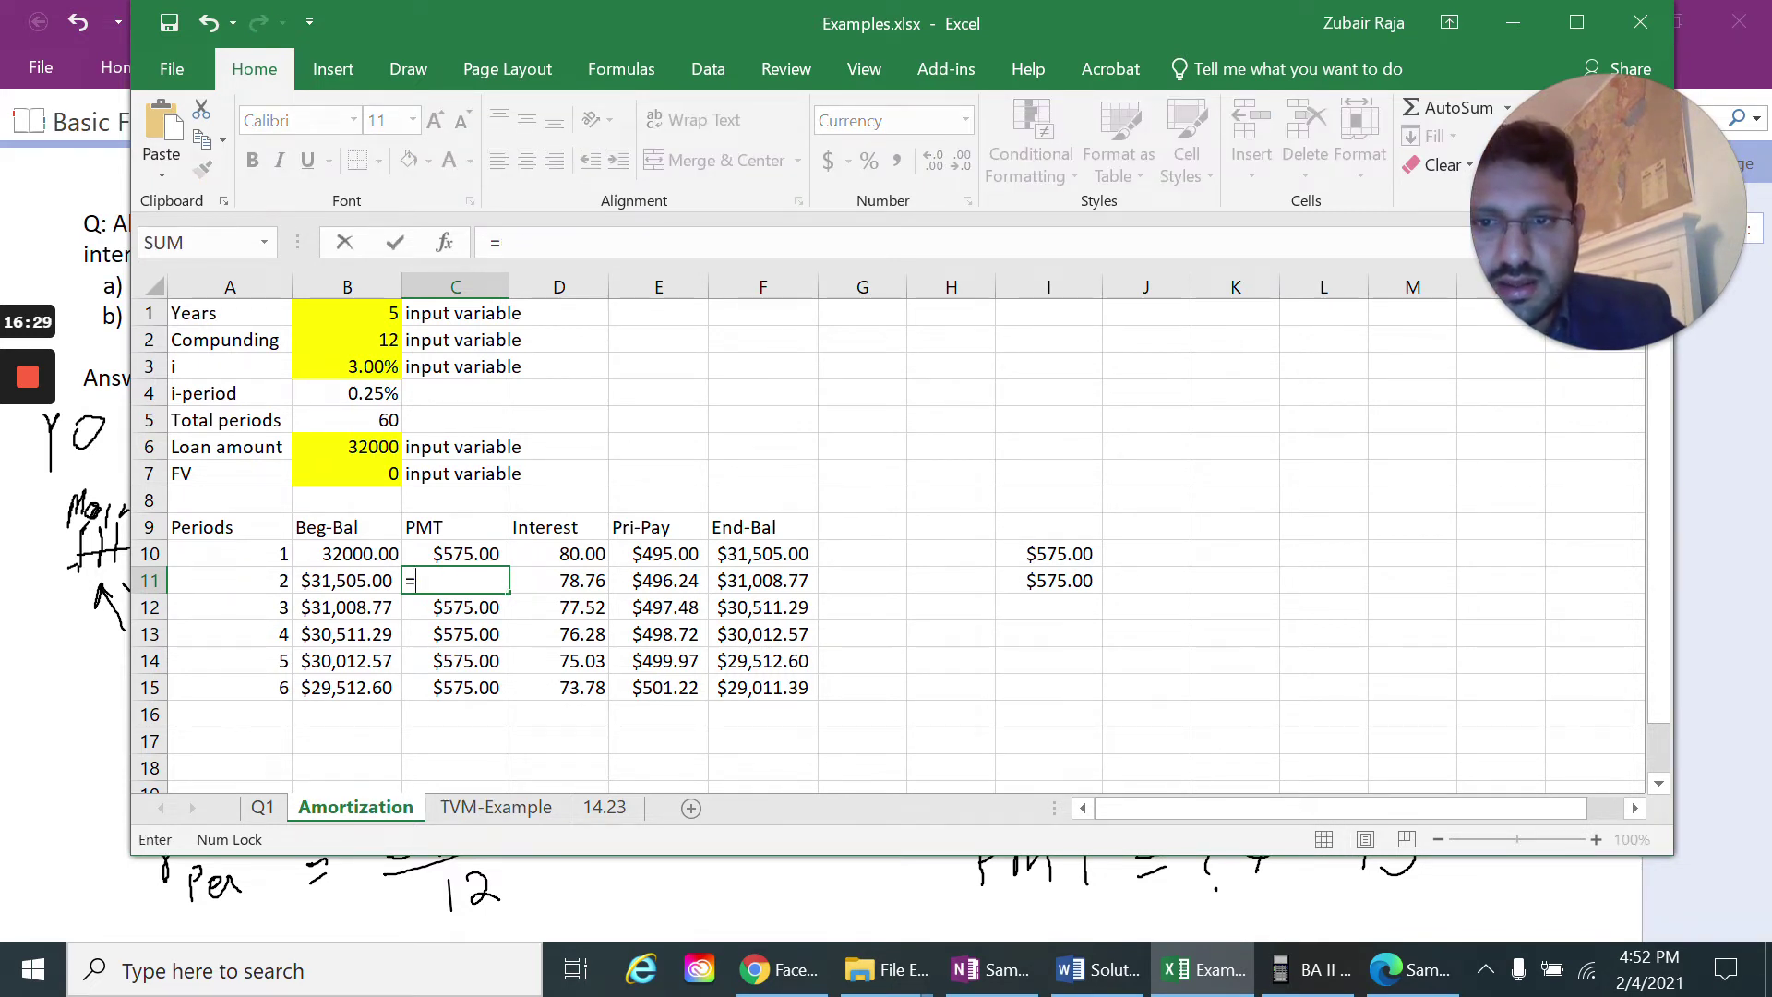
{"action": "key", "text": "Up"}
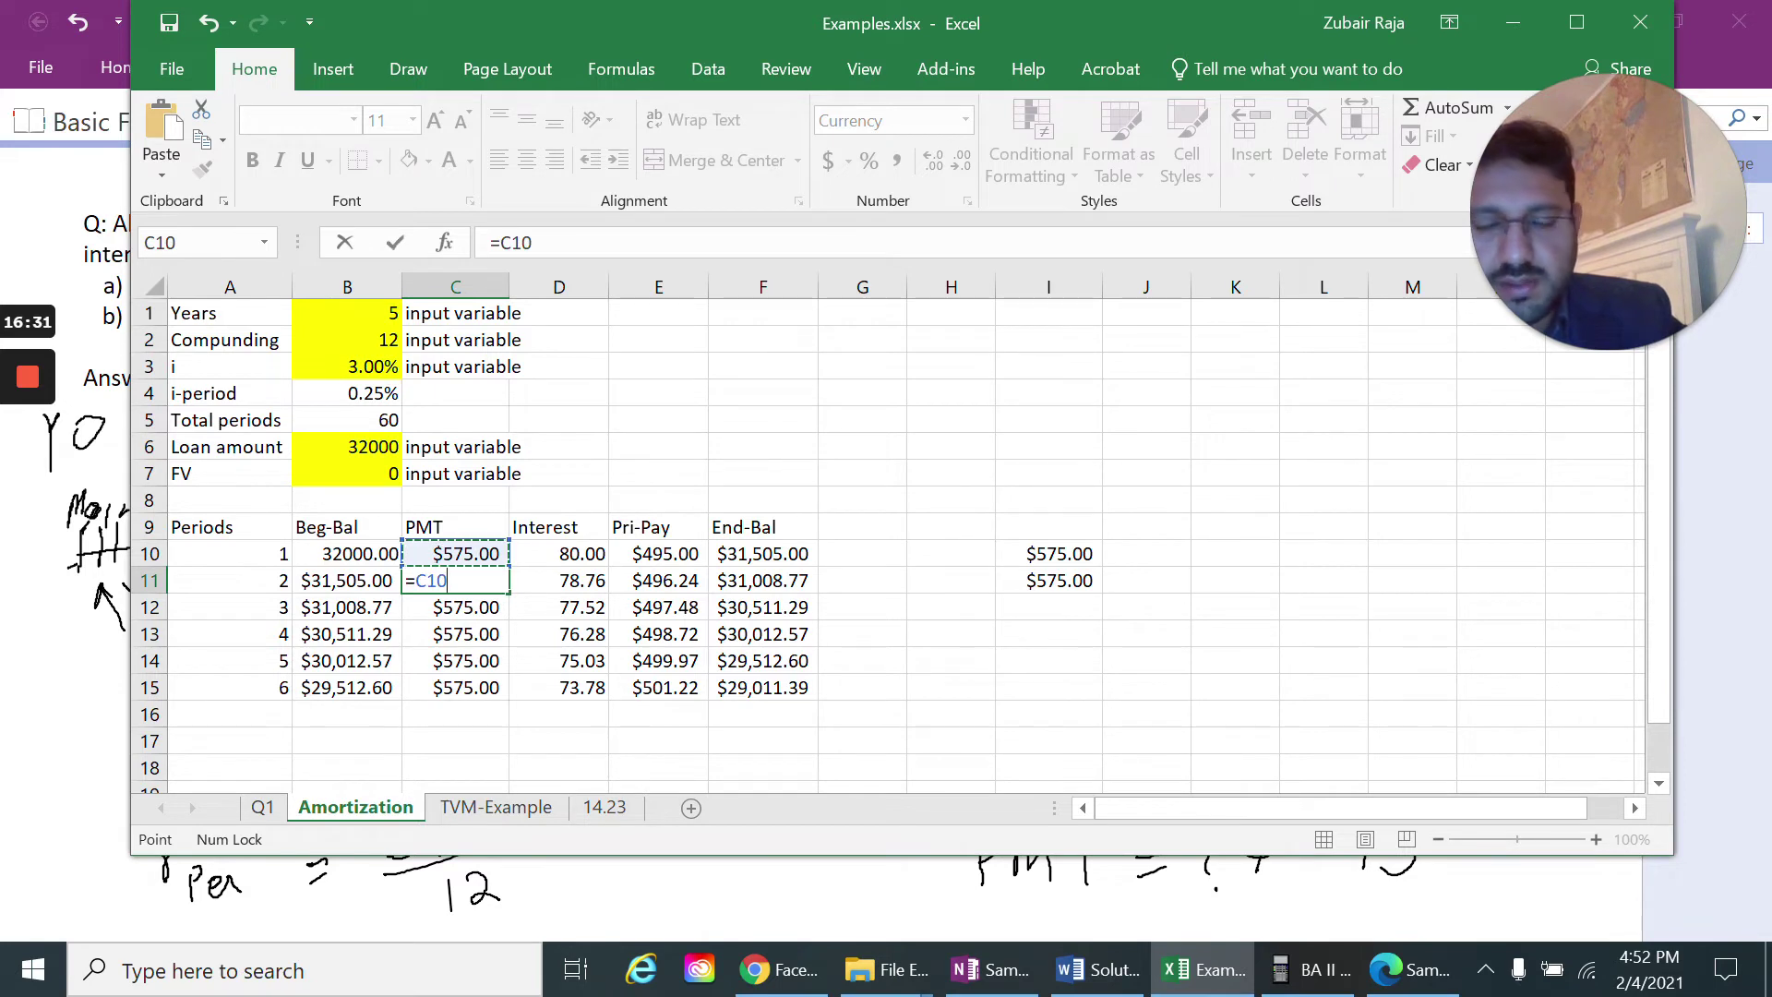
{"action": "key", "text": "Return"}
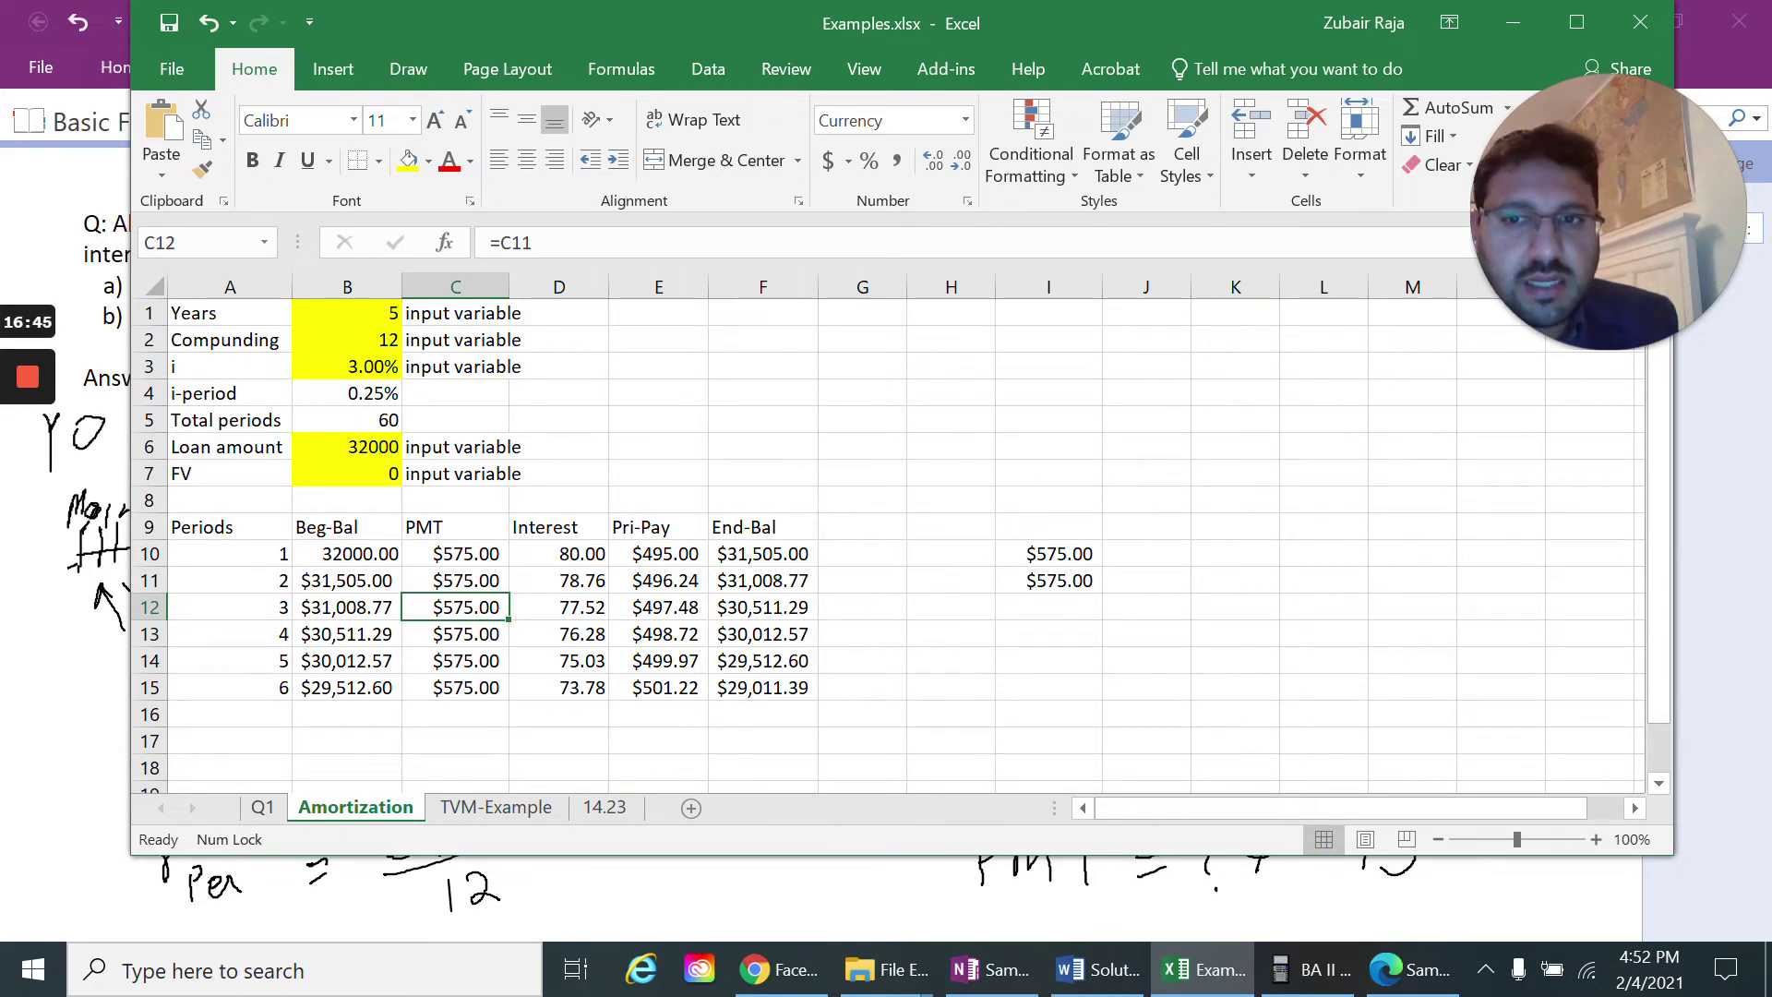
Examine the Interest formulas in D10, D11, D12 and D15, and highlight the first period's row A10:F10
{"action": "left_click", "coordinate": [560, 554]}
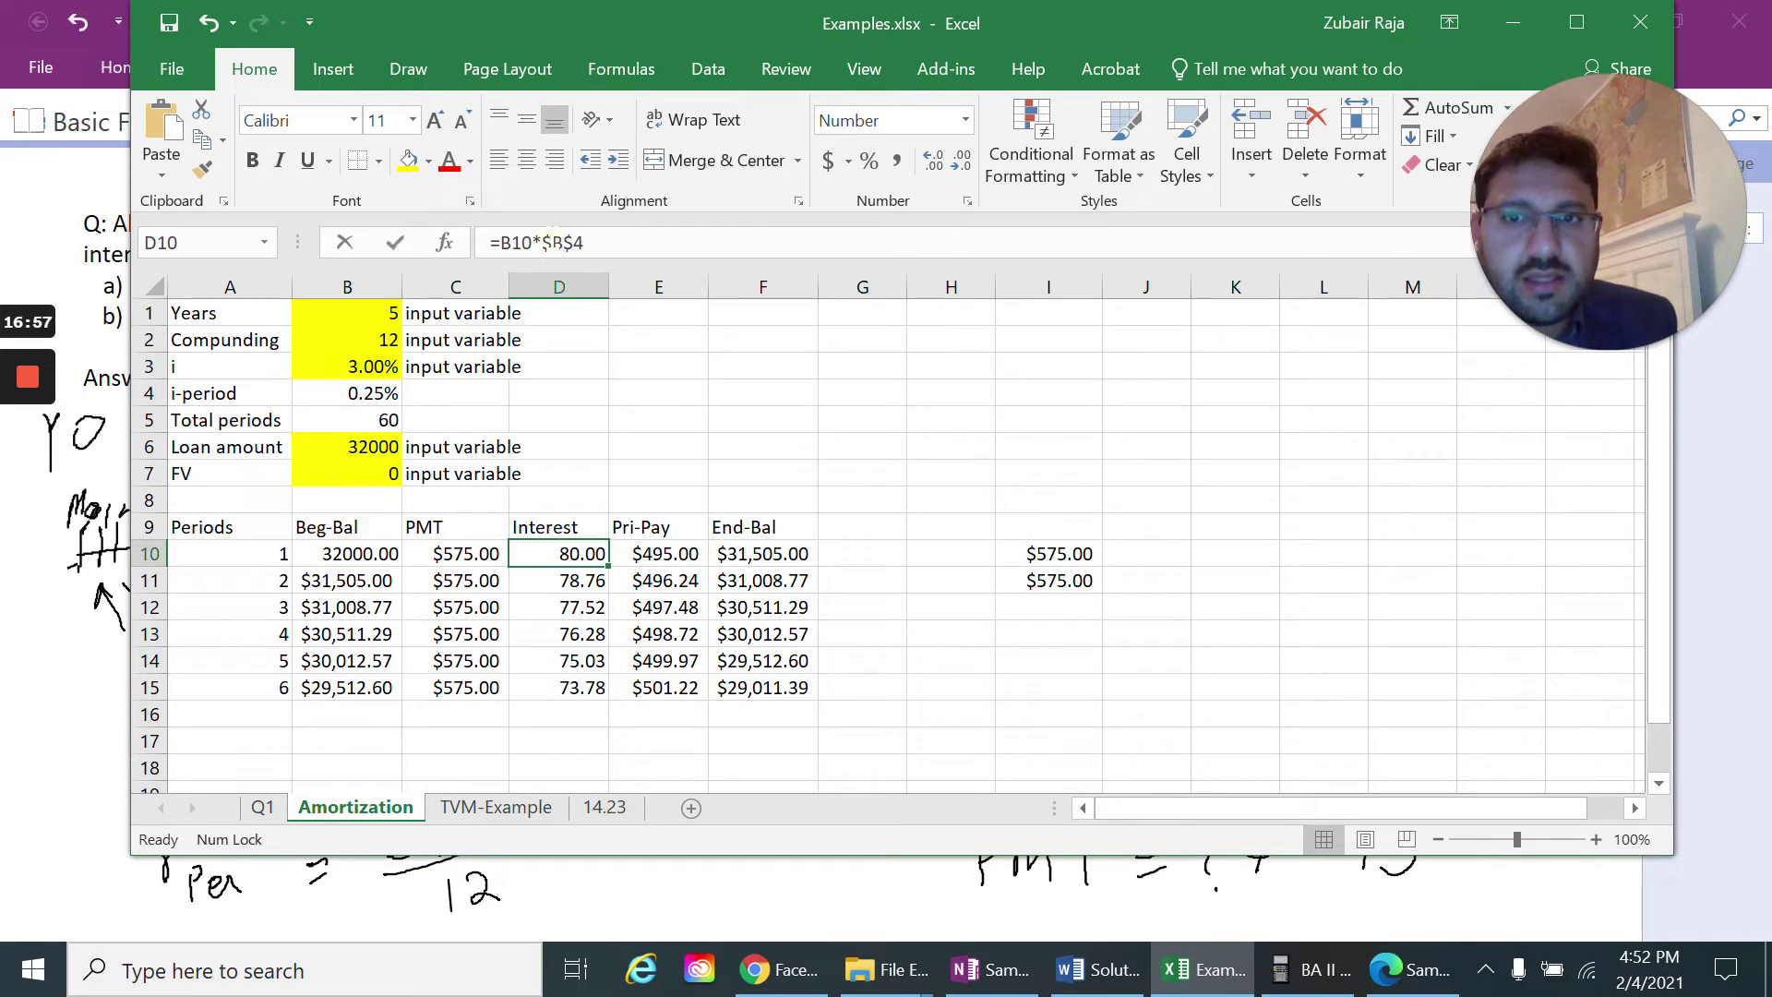
{"action": "left_click", "coordinate": [550, 242]}
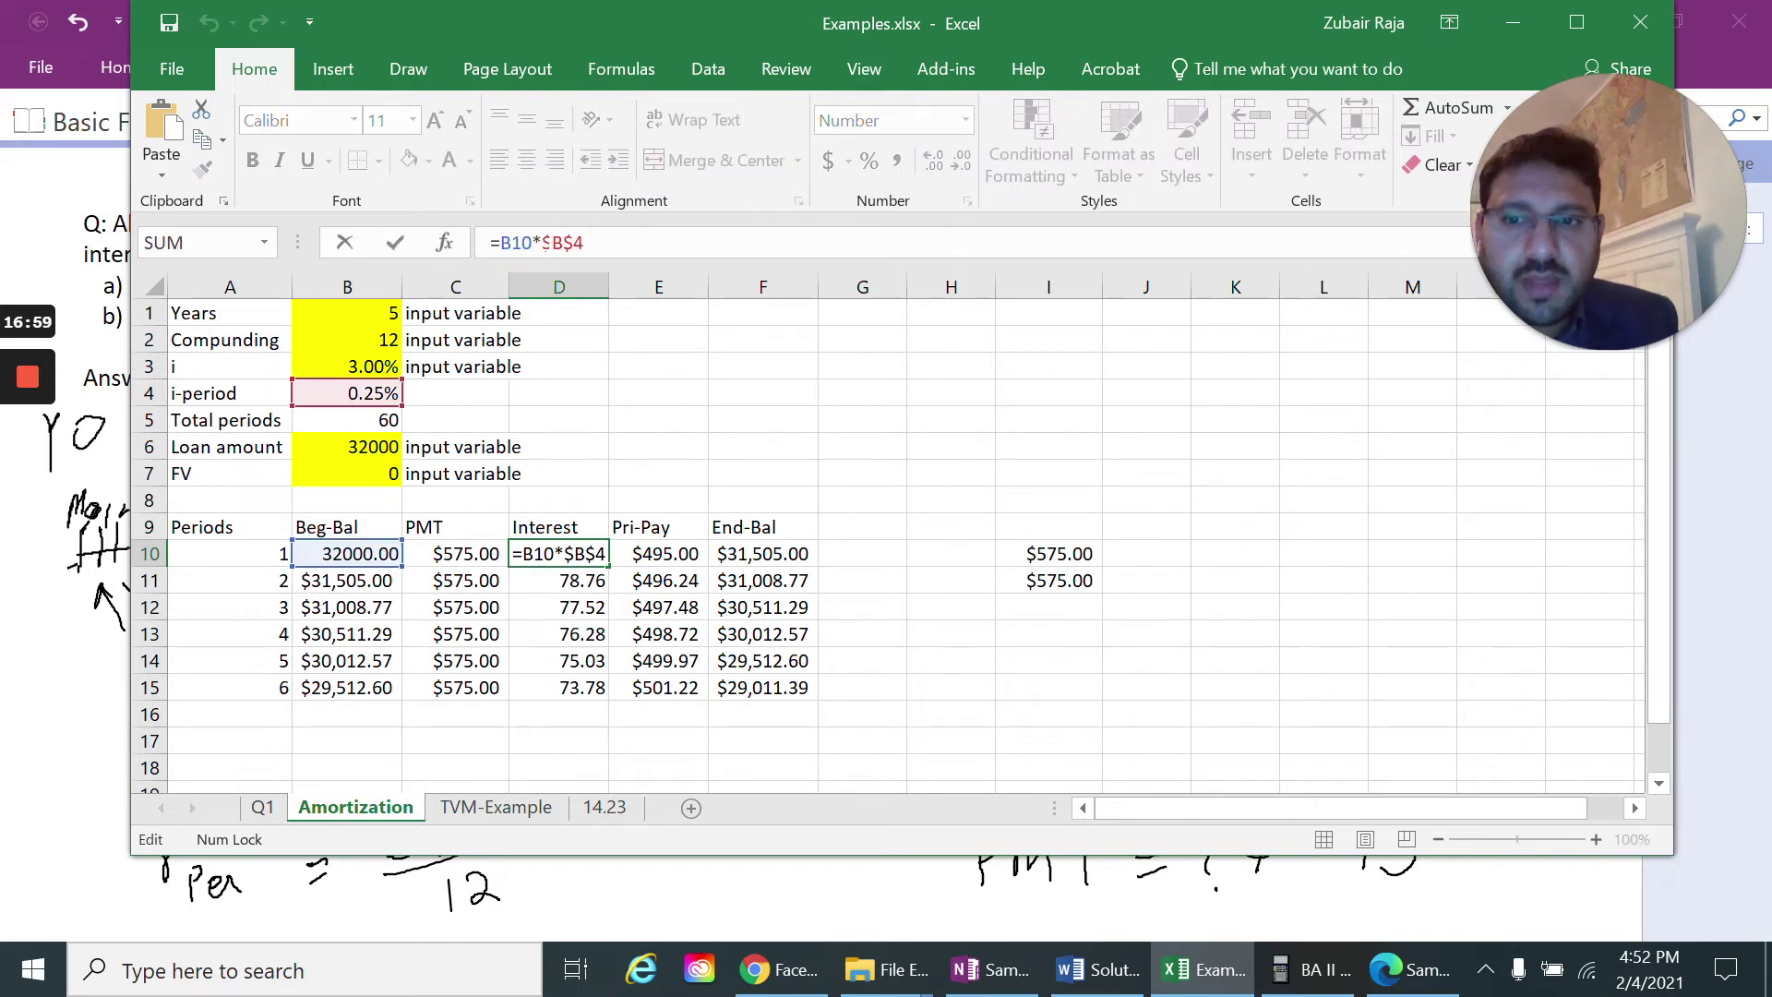
{"action": "left_click", "coordinate": [395, 242]}
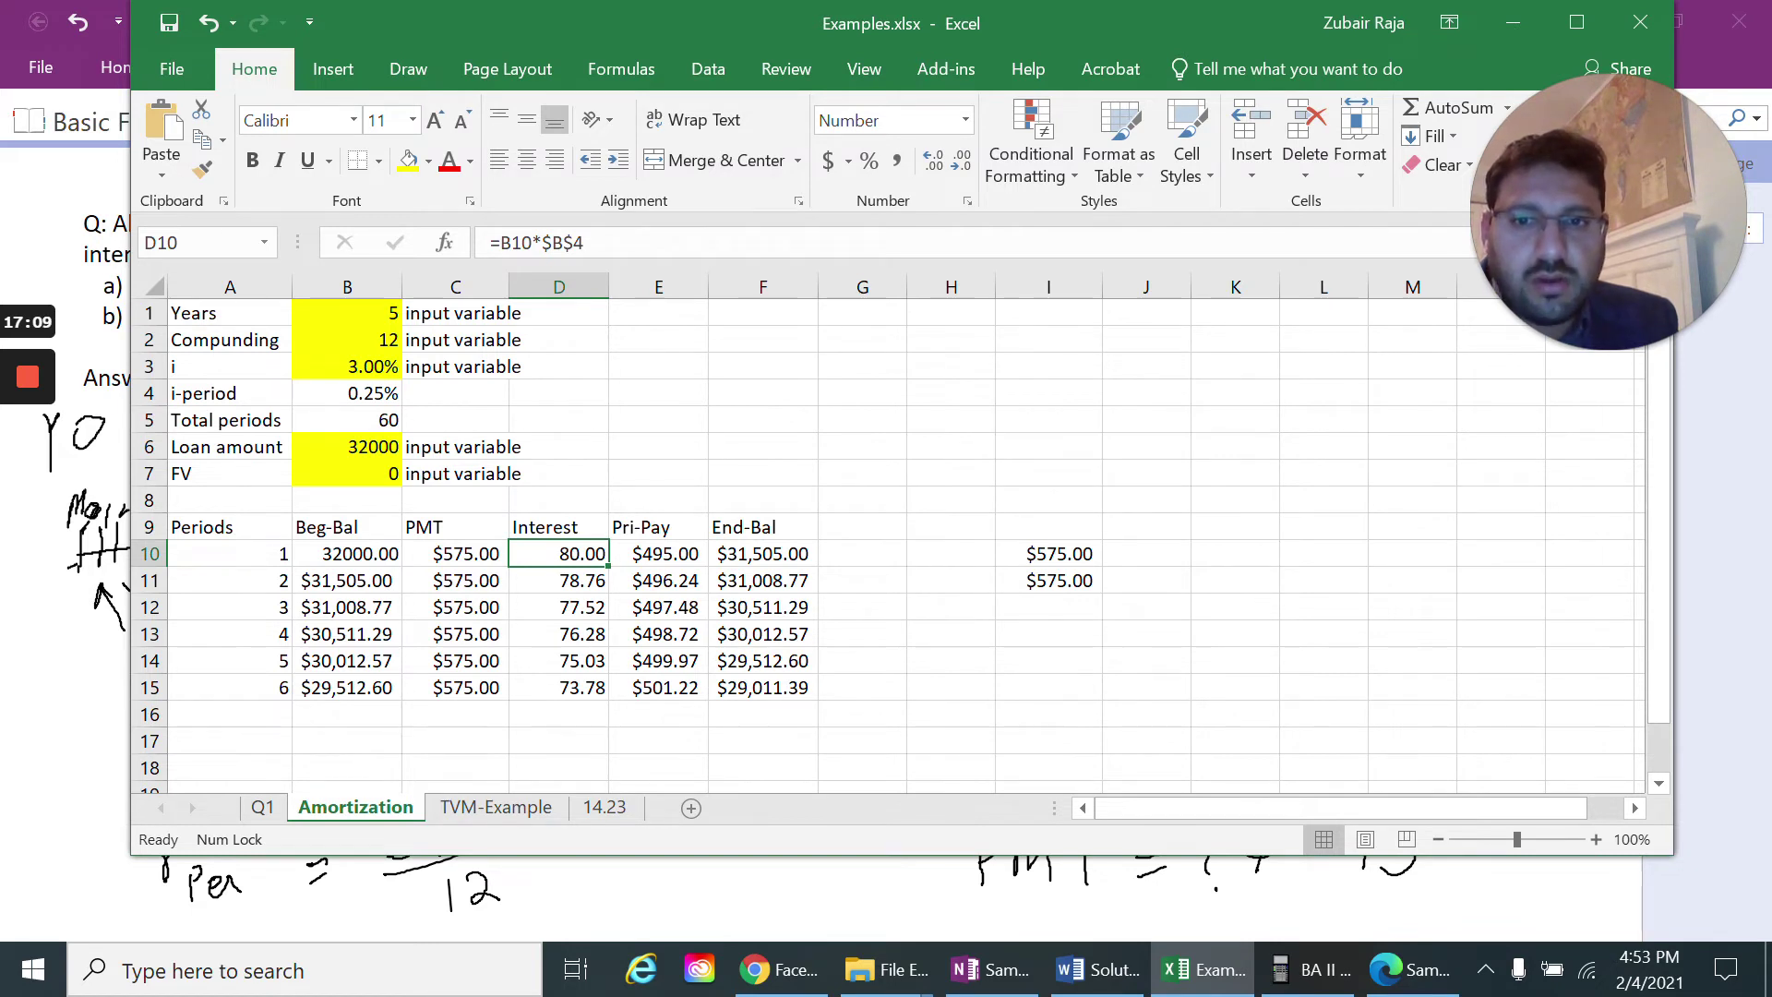
{"action": "left_click", "coordinate": [558, 580]}
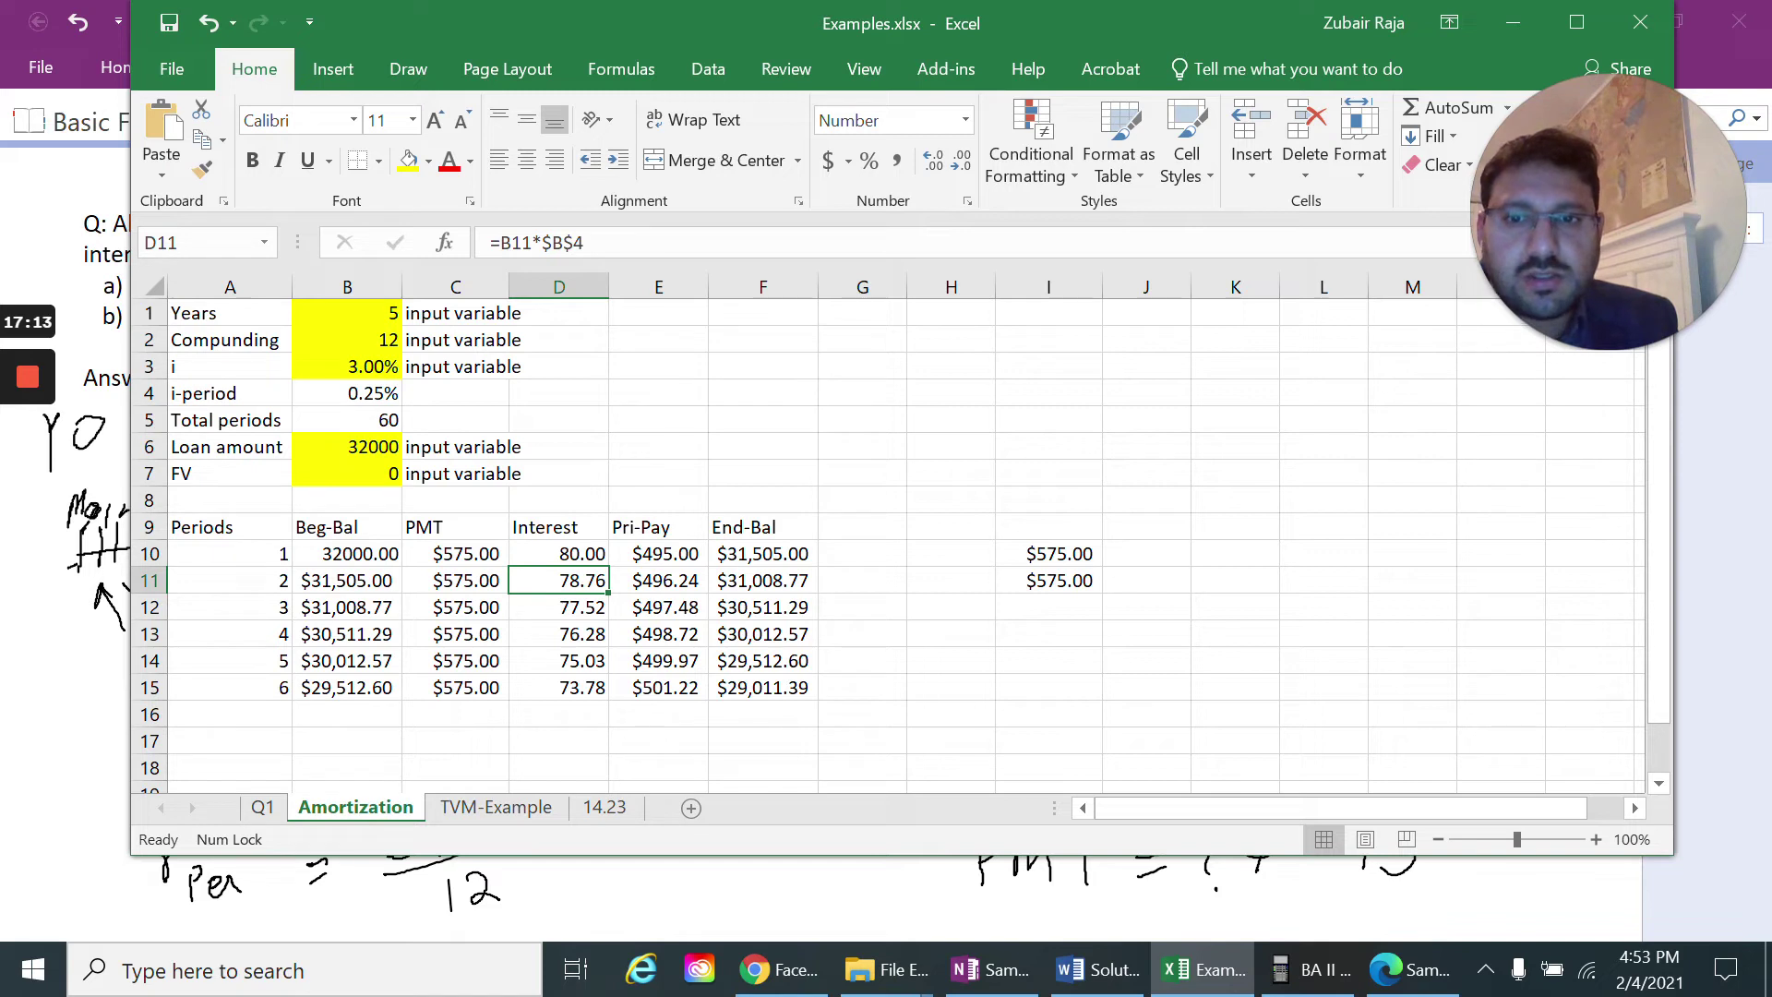
{"action": "key", "text": "Down"}
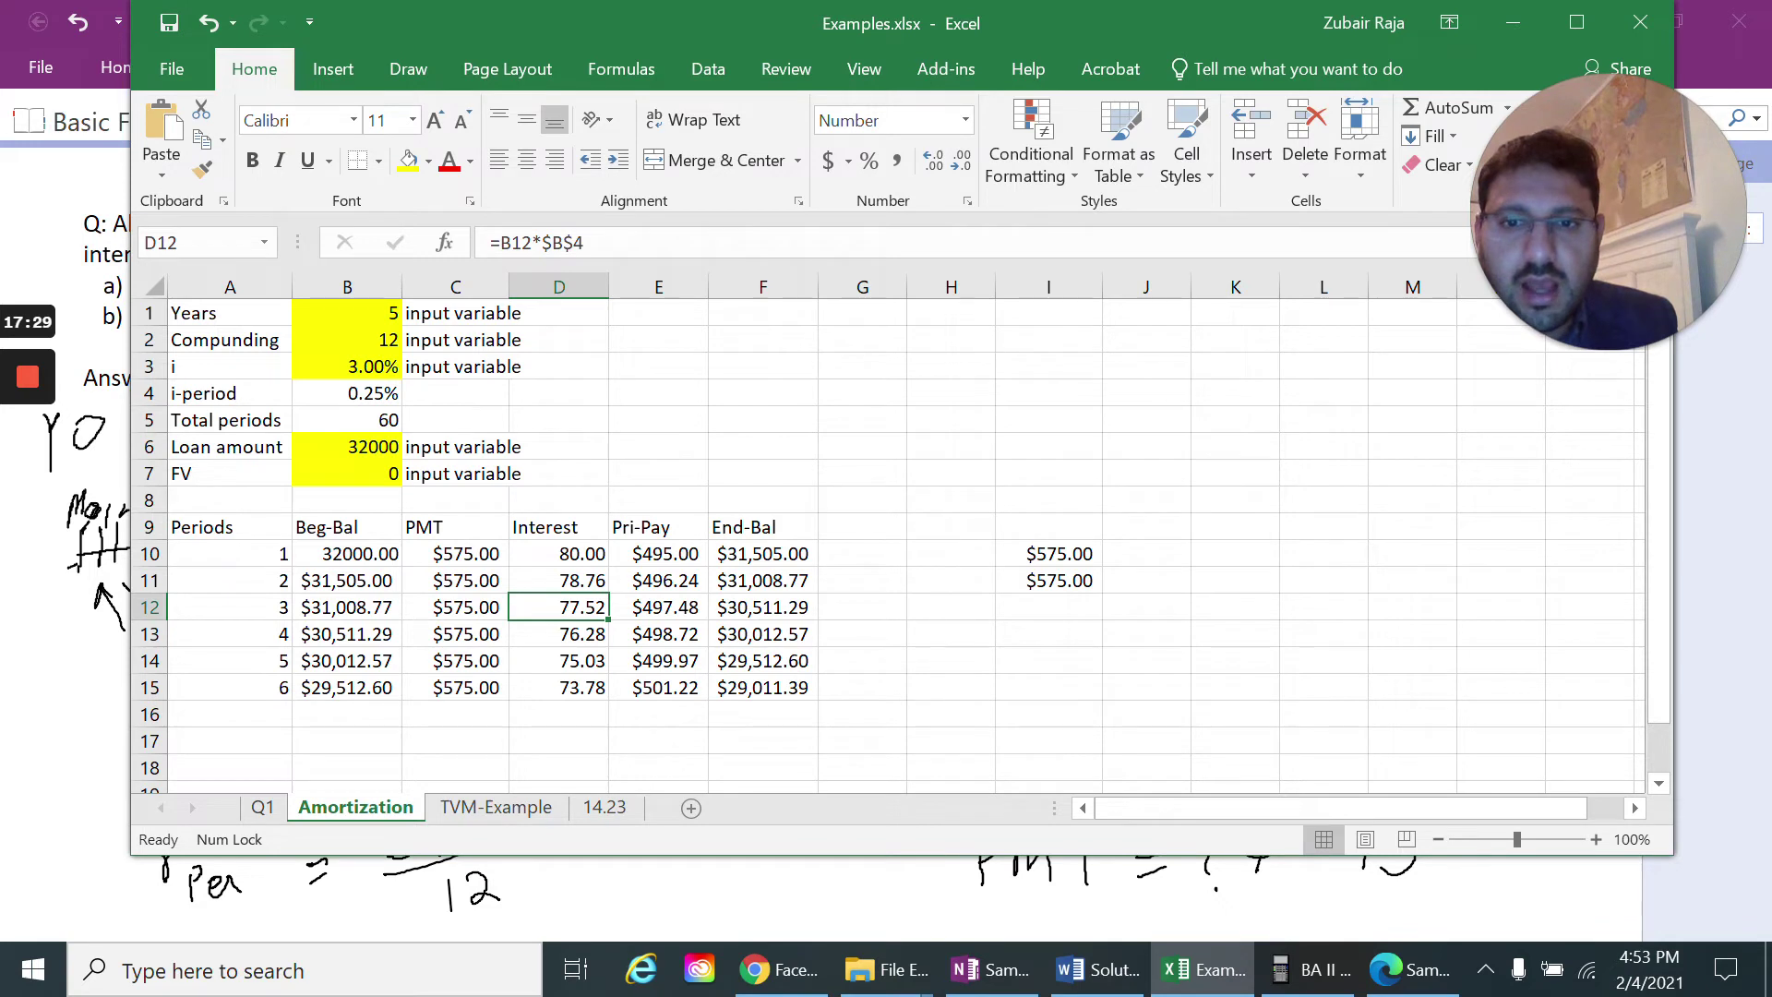
{"action": "left_click", "coordinate": [559, 688]}
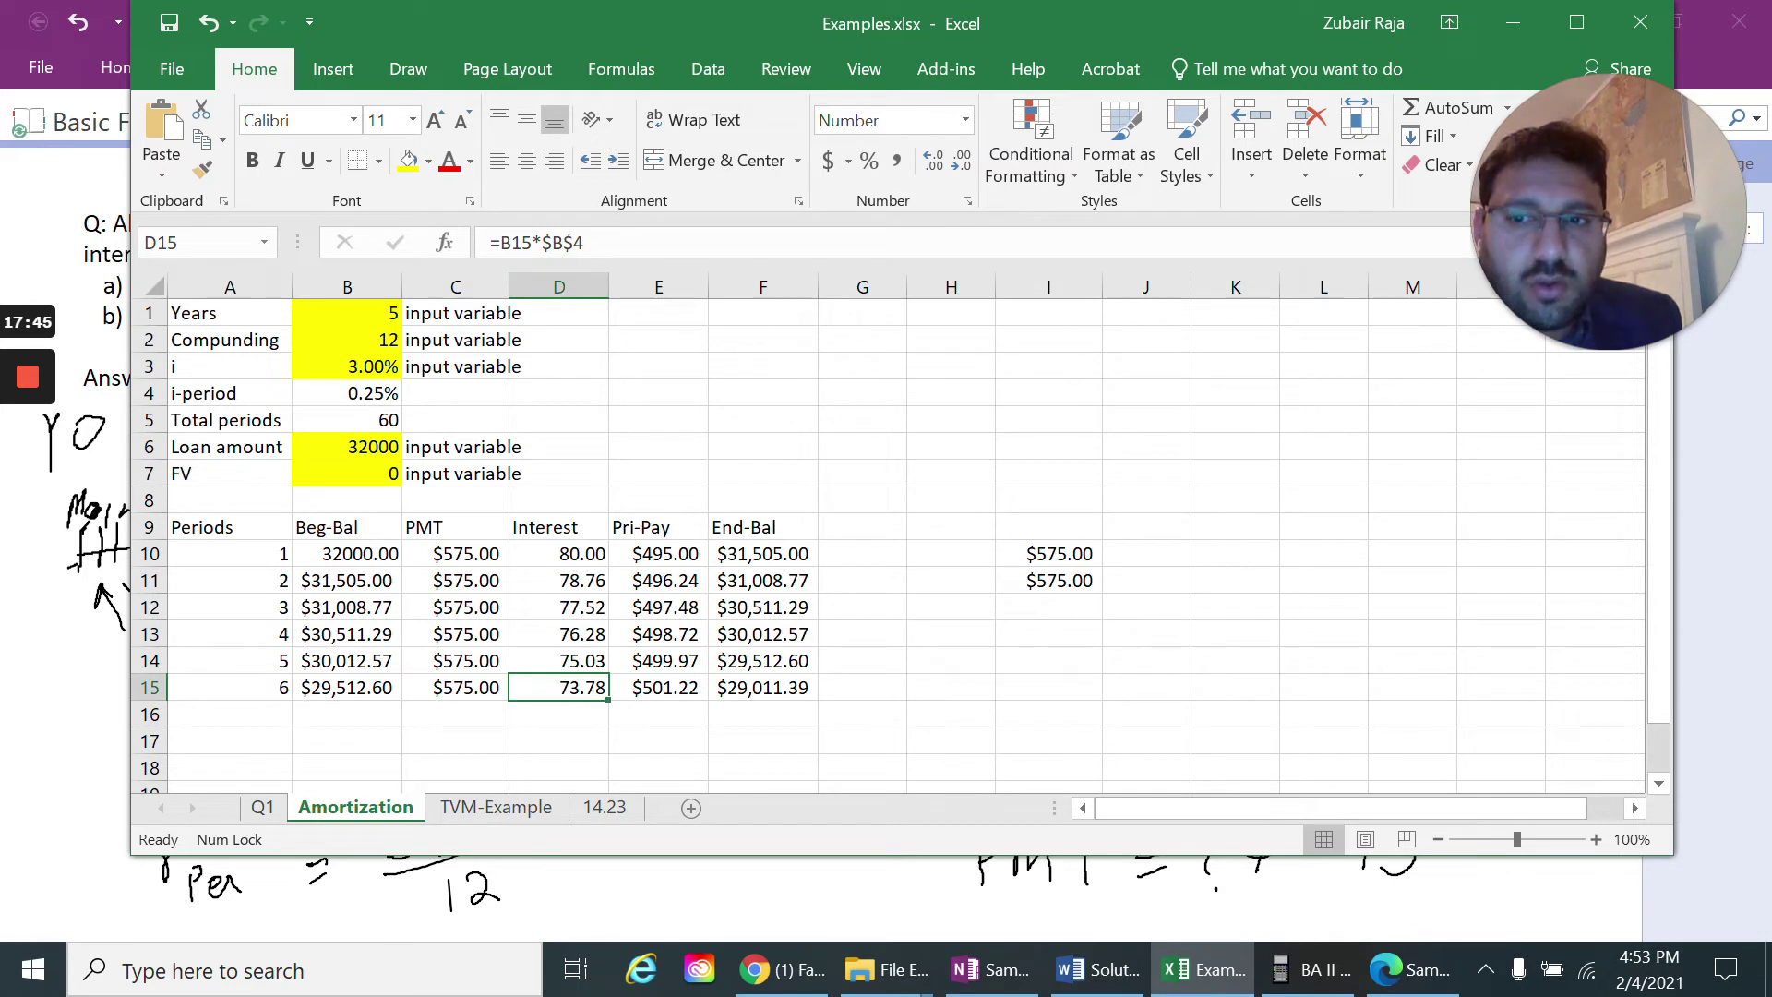
{"action": "left_click", "coordinate": [180, 554]}
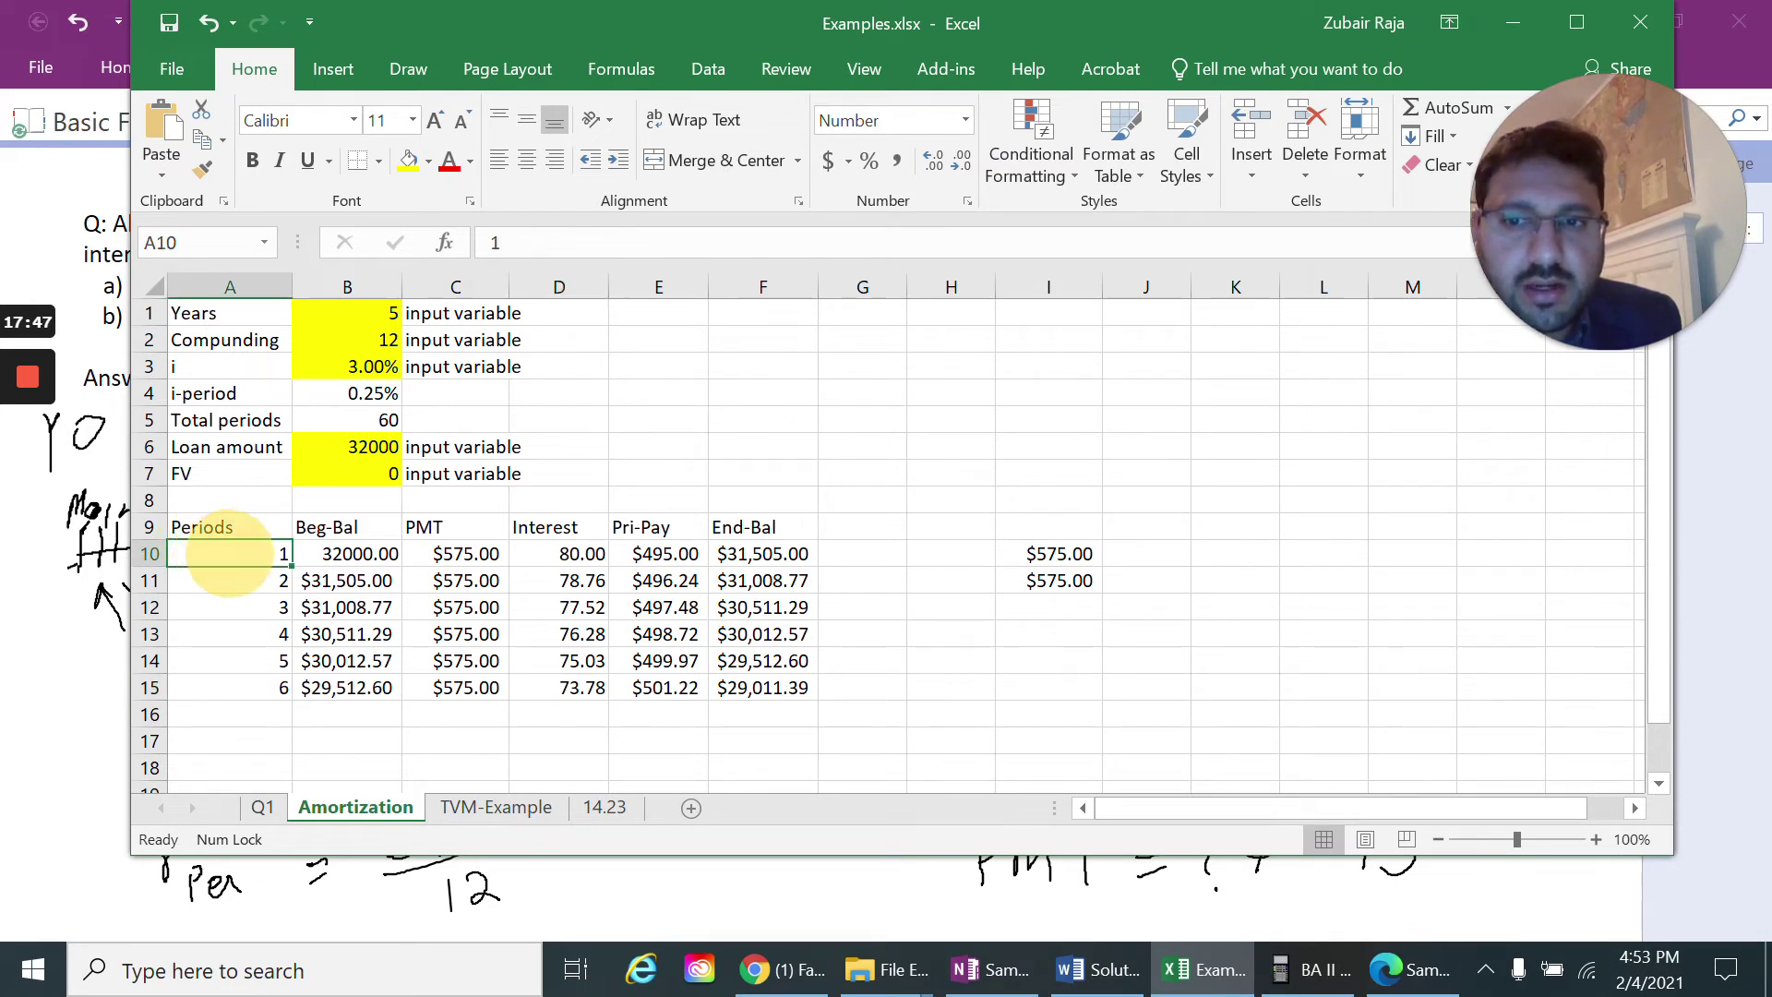
{"action": "left_click_drag", "start_coordinate": [229, 553], "coordinate": [780, 552]}
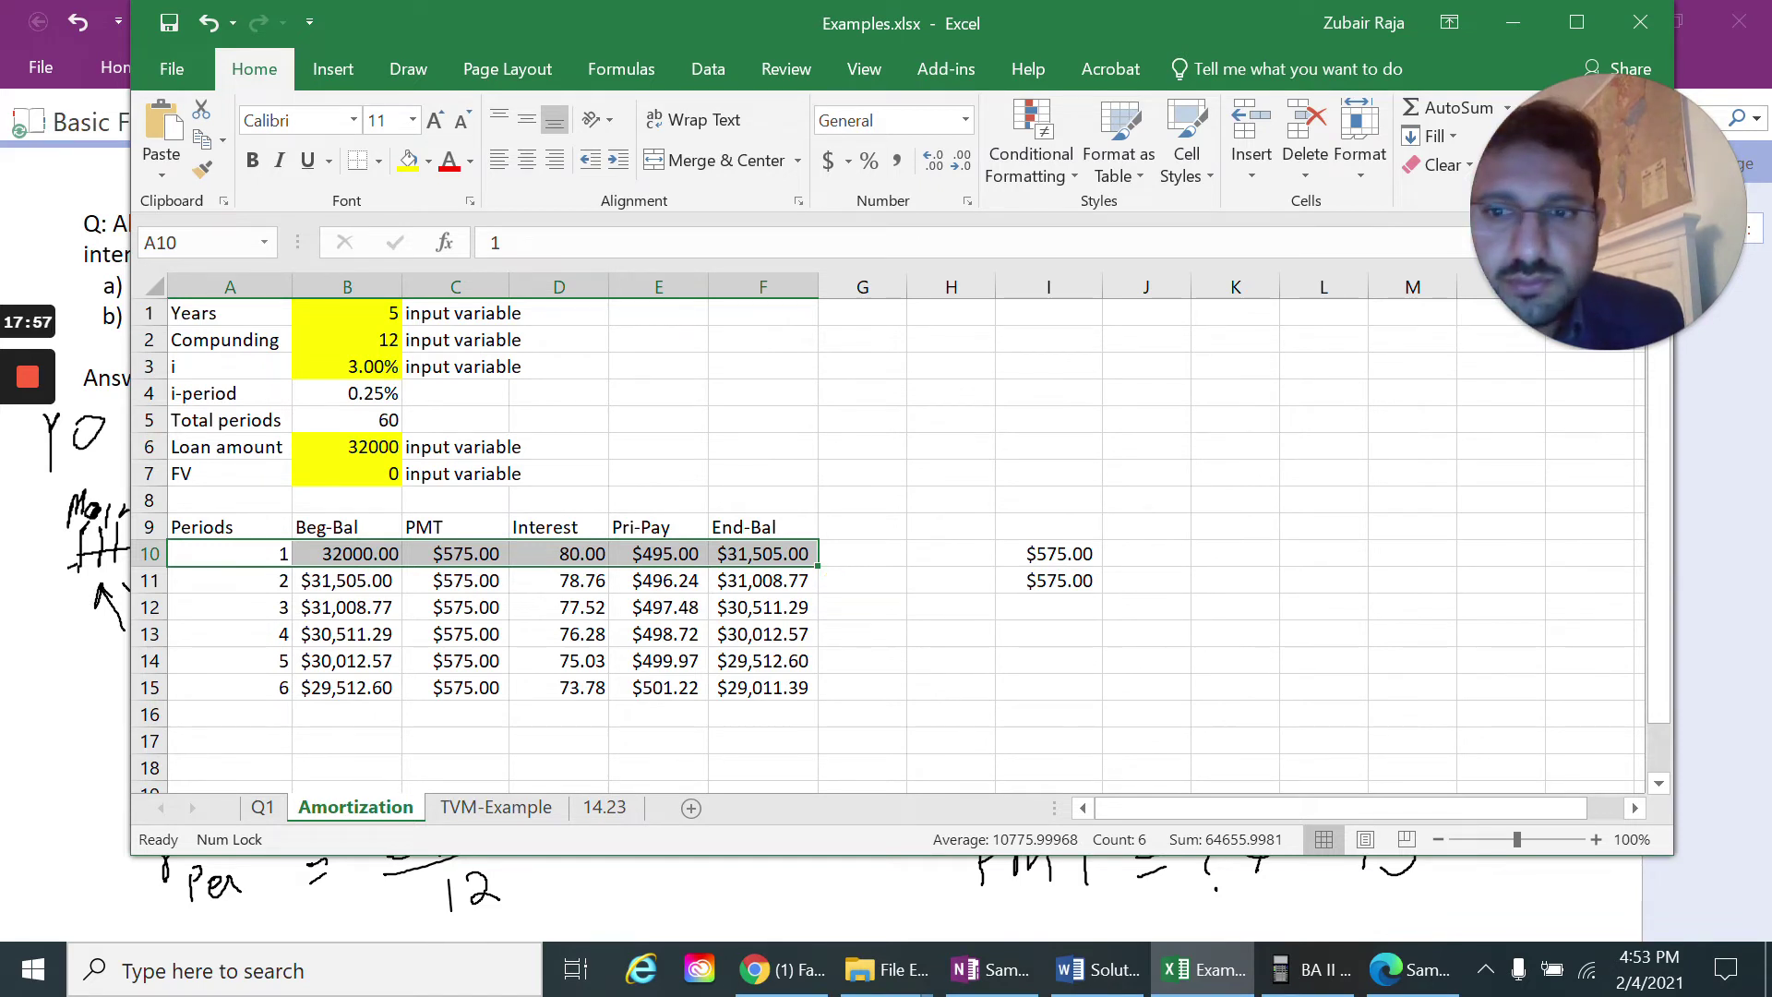
Enter the formula =B6 in B10 to link the first beginning balance to the loan amount
{"action": "left_click", "coordinate": [374, 578]}
{"action": "left_click", "coordinate": [360, 554]}
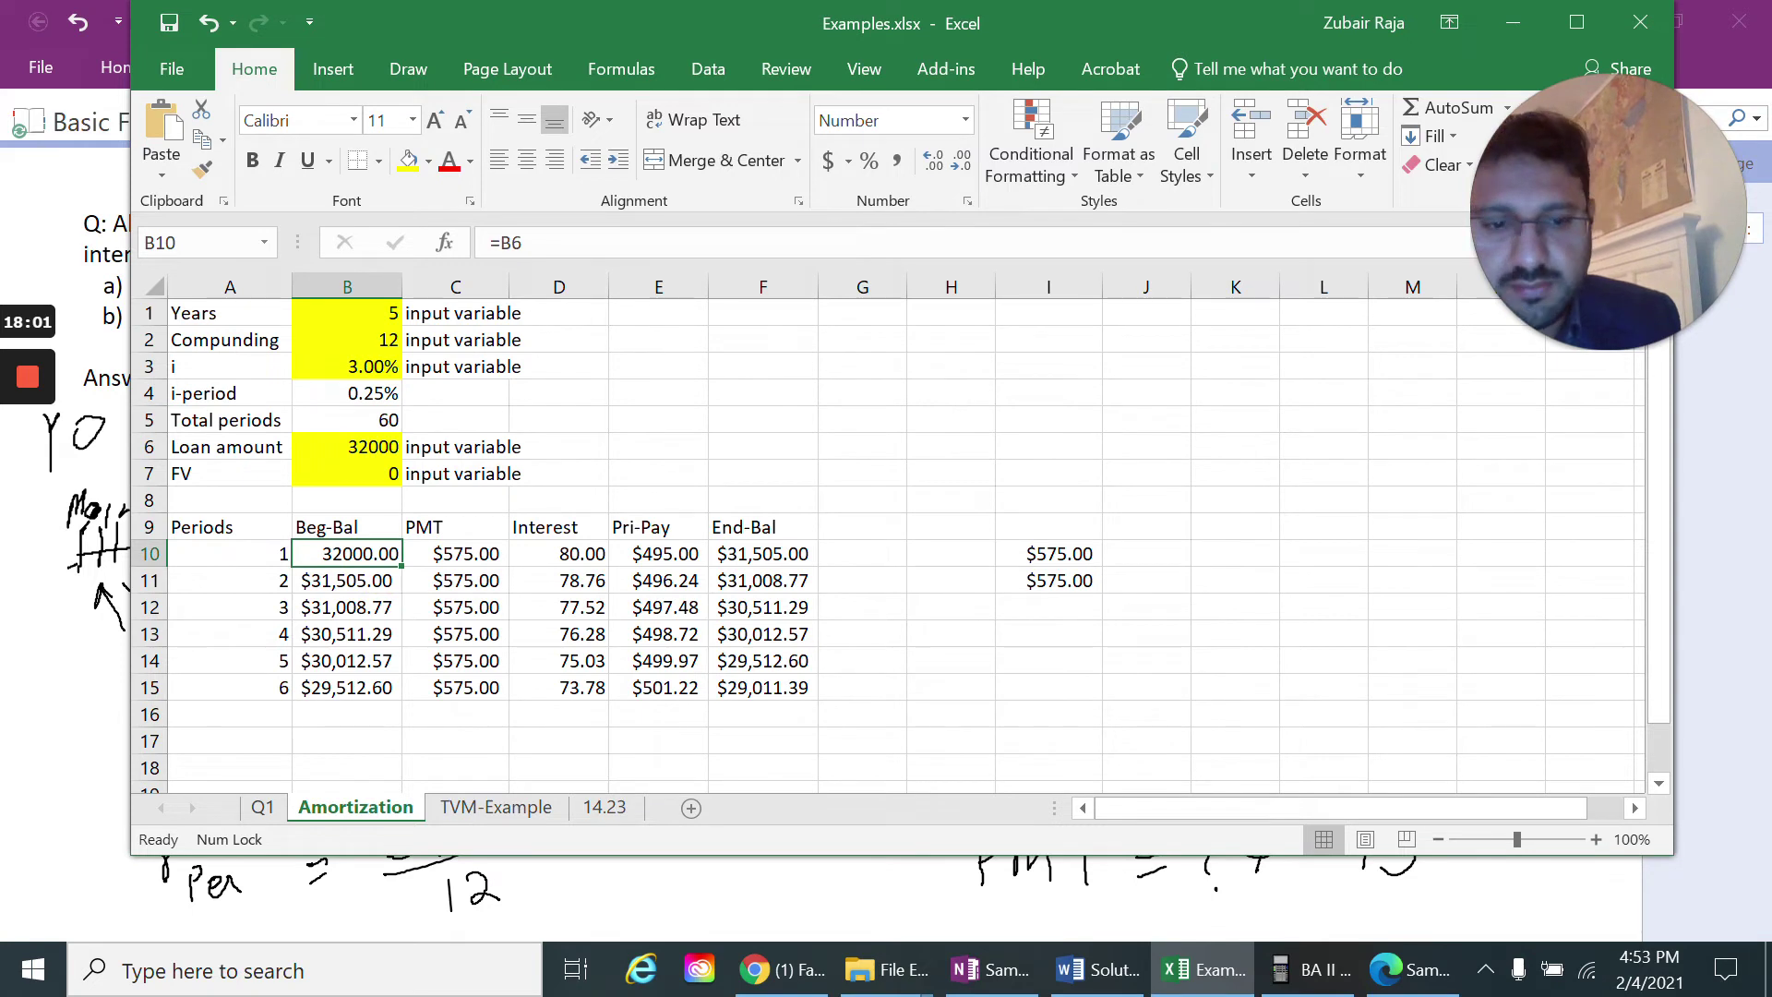
{"action": "type", "text": "="}
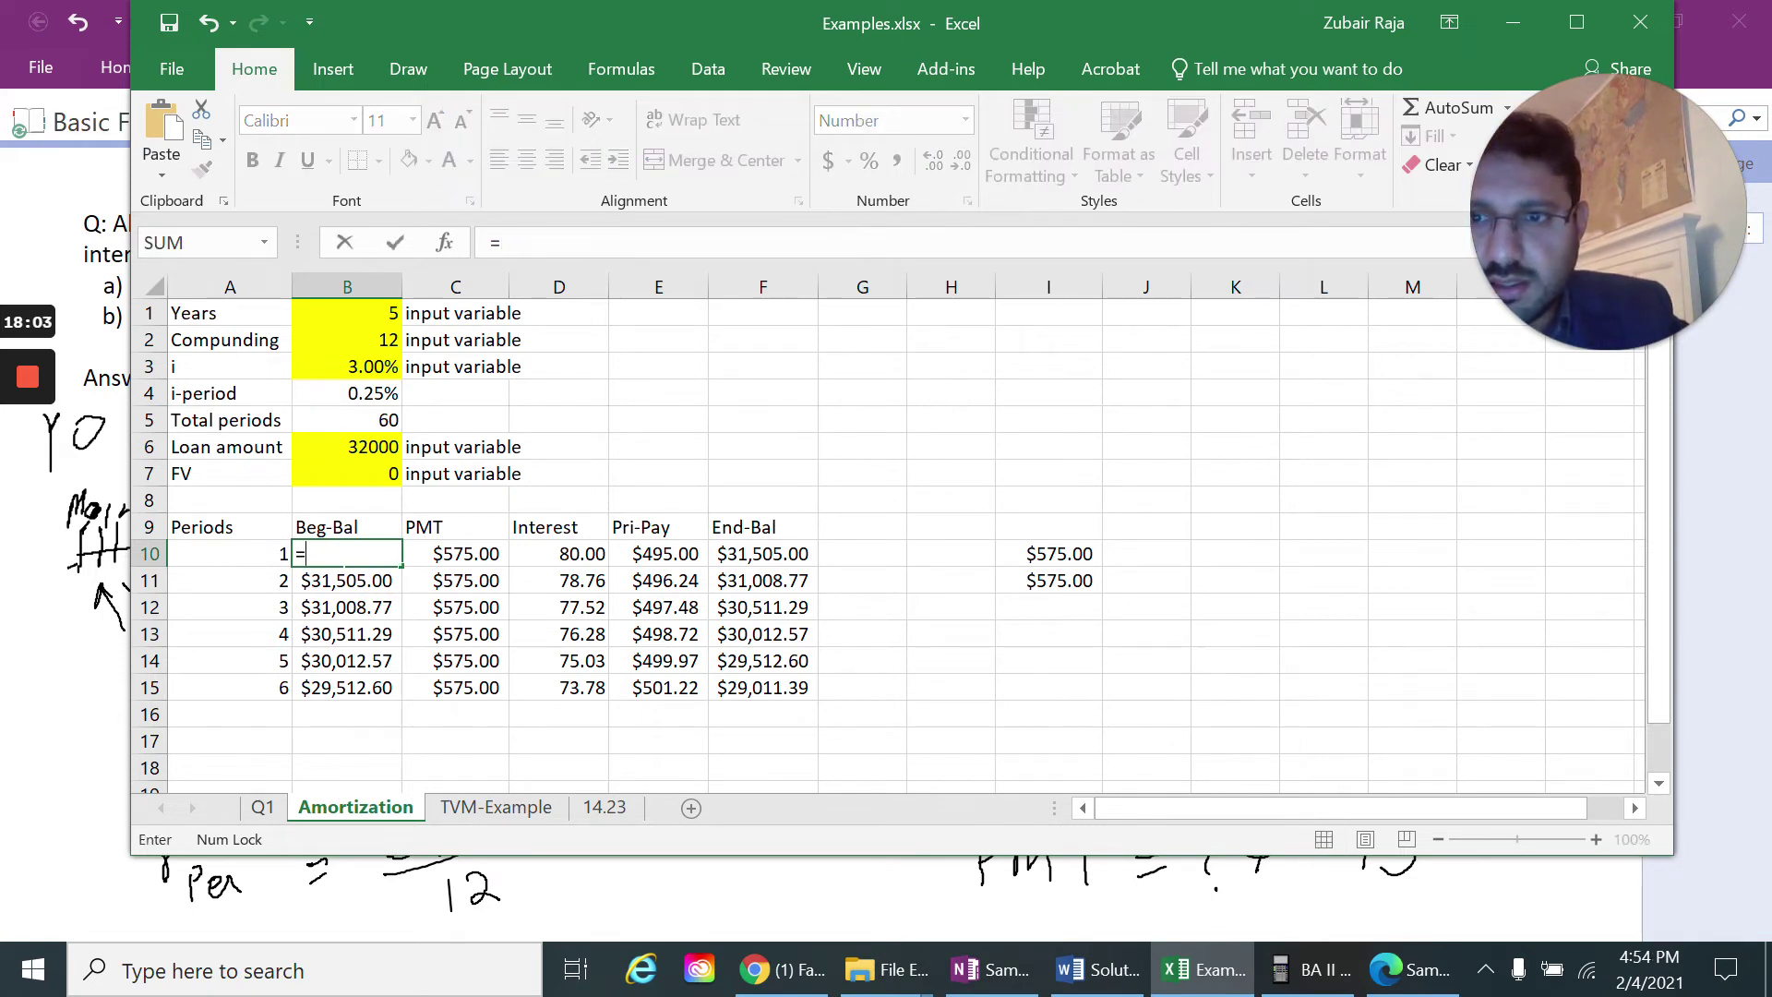
{"action": "key", "text": "Up"}
{"action": "key", "text": "Up"}
{"action": "key", "text": "Up"}
{"action": "key", "text": "Up"}
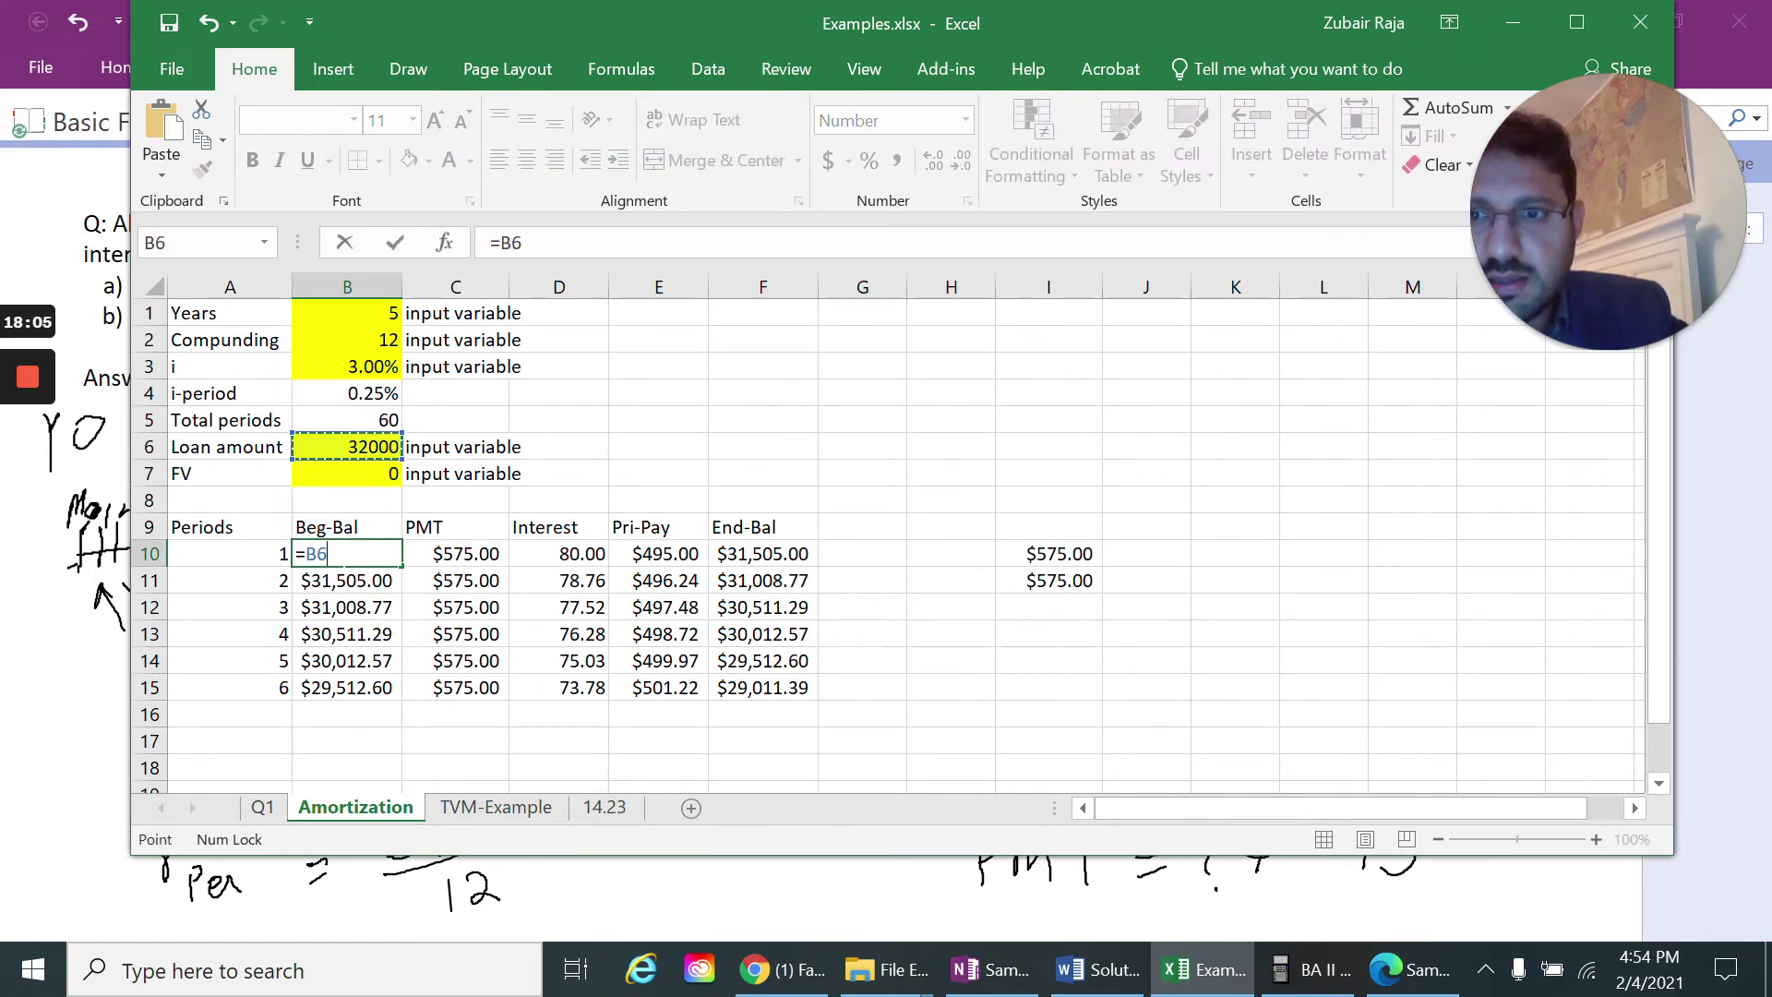
{"action": "key", "text": "Return"}
Compare the payment formula in C10 with the separate PMT calculation in I11
{"action": "key", "text": "Right"}
{"action": "key", "text": "Up"}
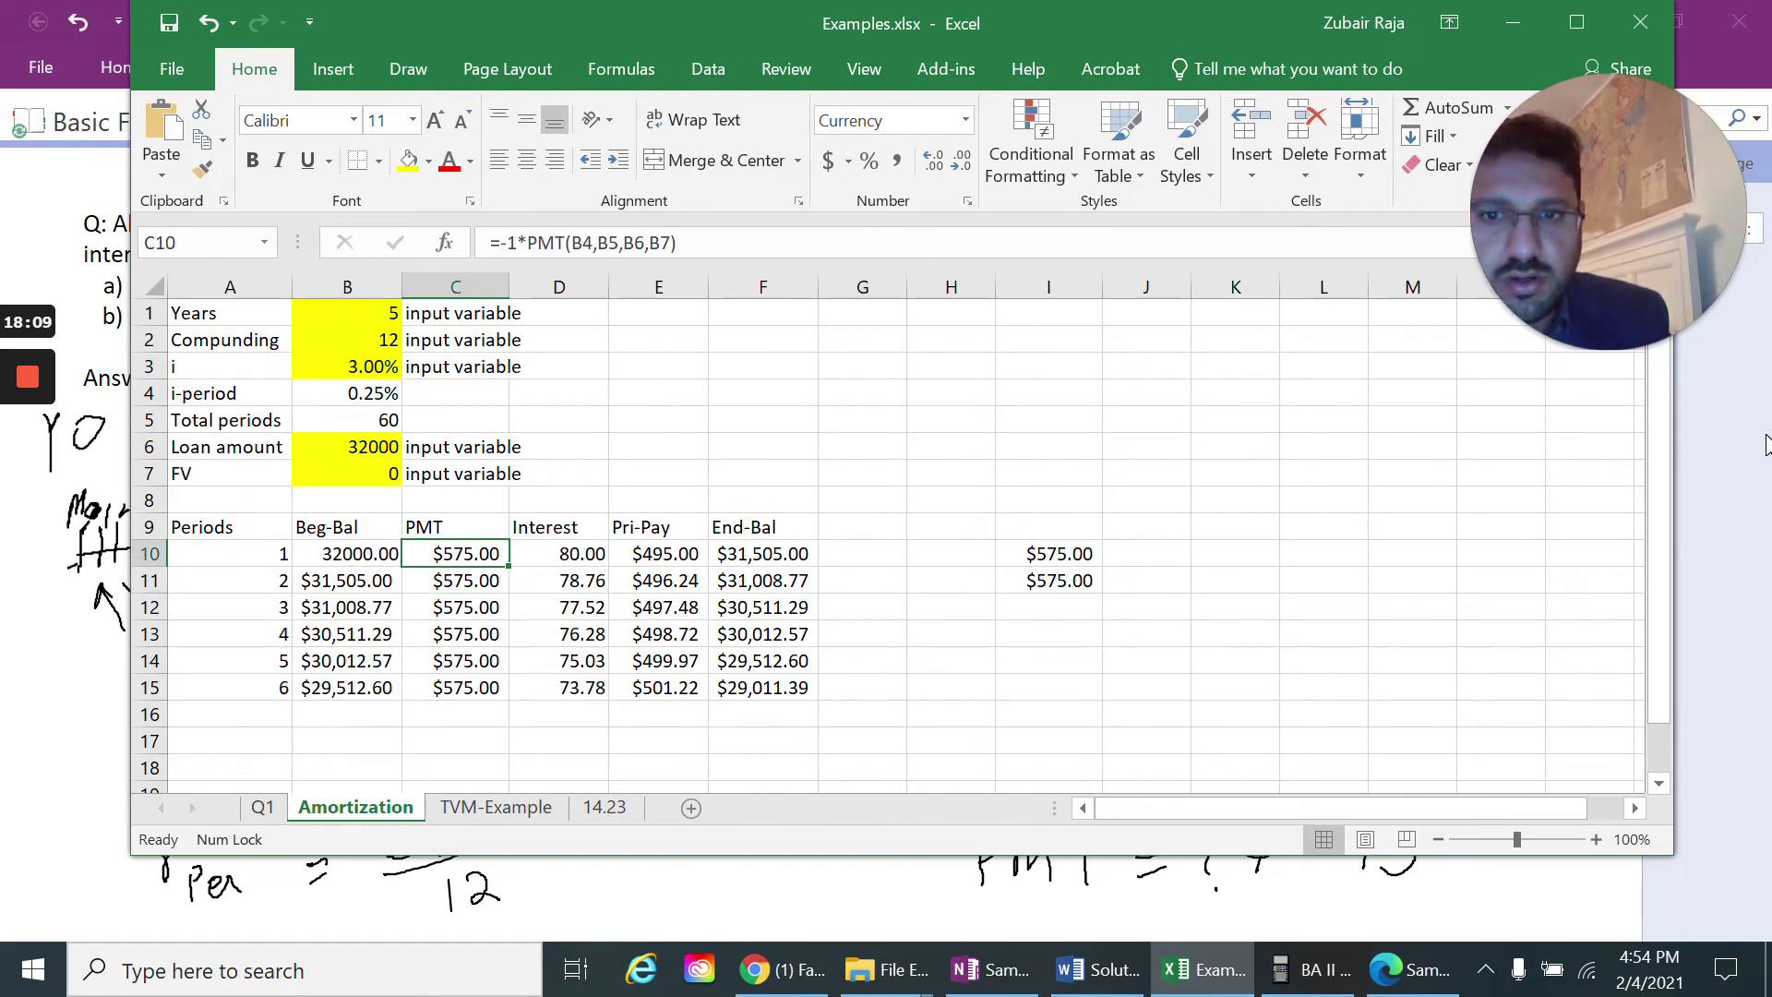
{"action": "key", "text": "Right"}
{"action": "key", "text": "Right"}
{"action": "key", "text": "Right"}
{"action": "key", "text": "Right"}
{"action": "key", "text": "Right"}
{"action": "key", "text": "Right"}
{"action": "key", "text": "Down"}
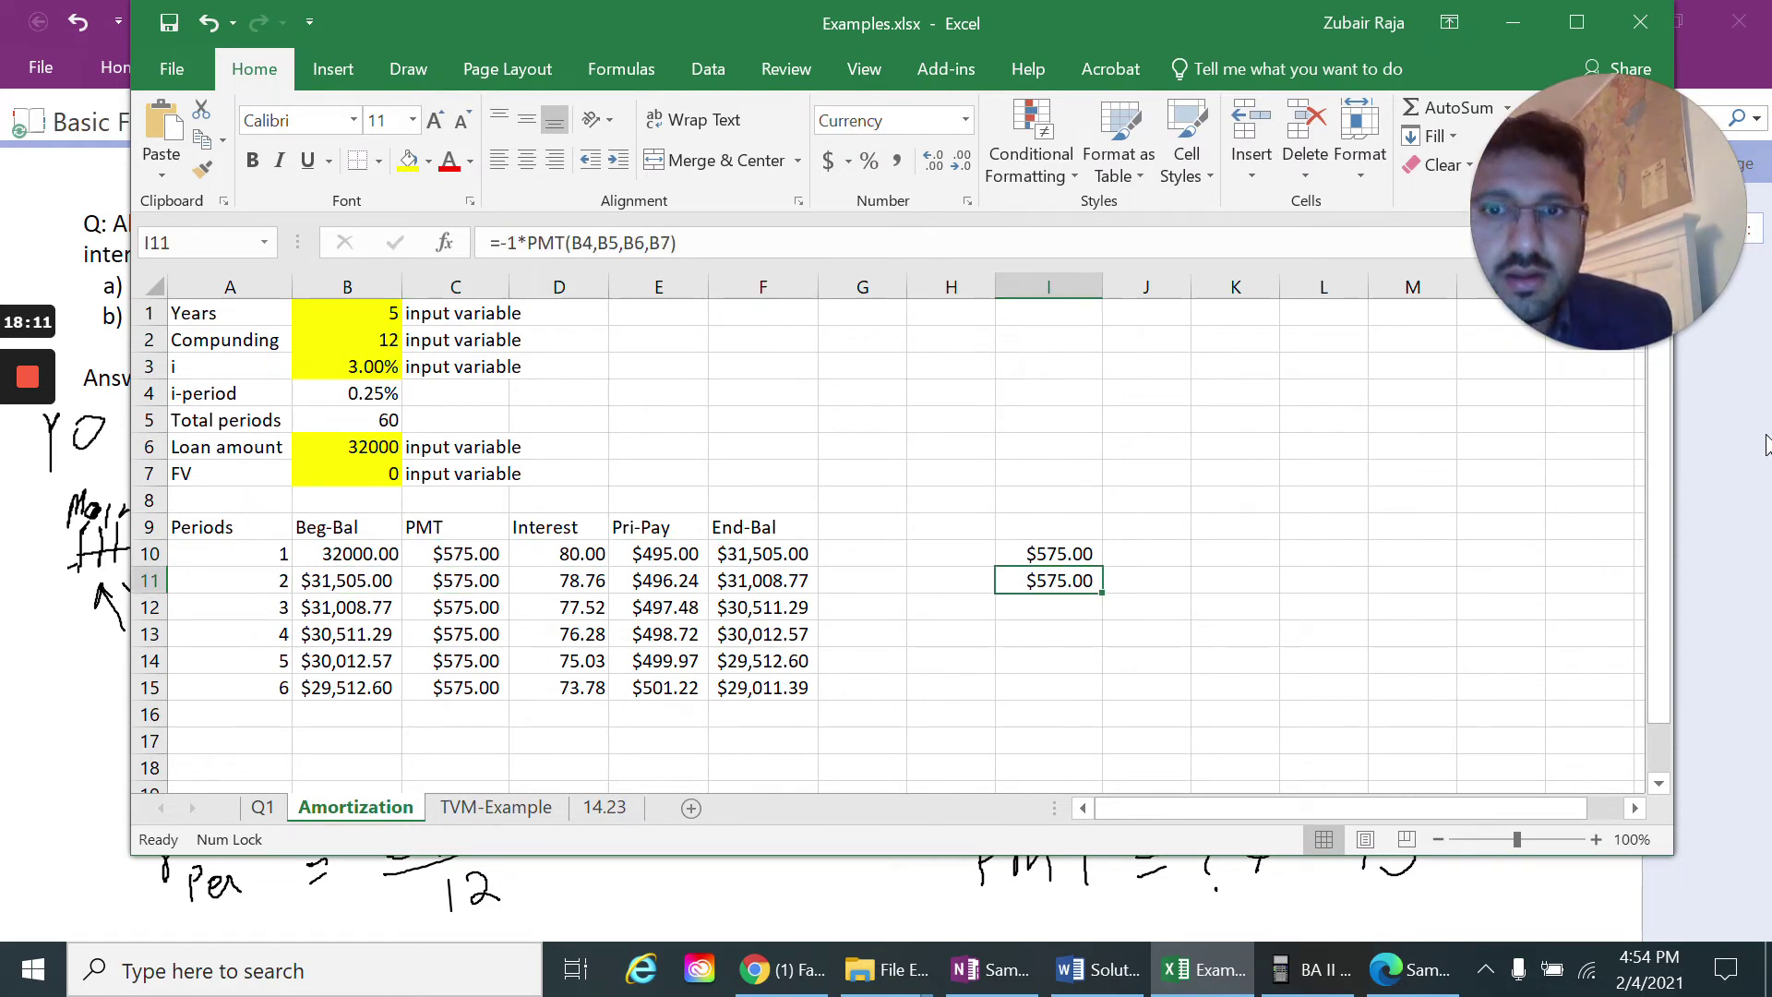
Enter the formula =I11 in C10 to link the first period's payment to the separate PMT calculation
{"action": "key", "text": "Left"}
{"action": "key", "text": "Home"}
{"action": "key", "text": "Up"}
{"action": "key", "text": "Right"}
{"action": "key", "text": "Right"}
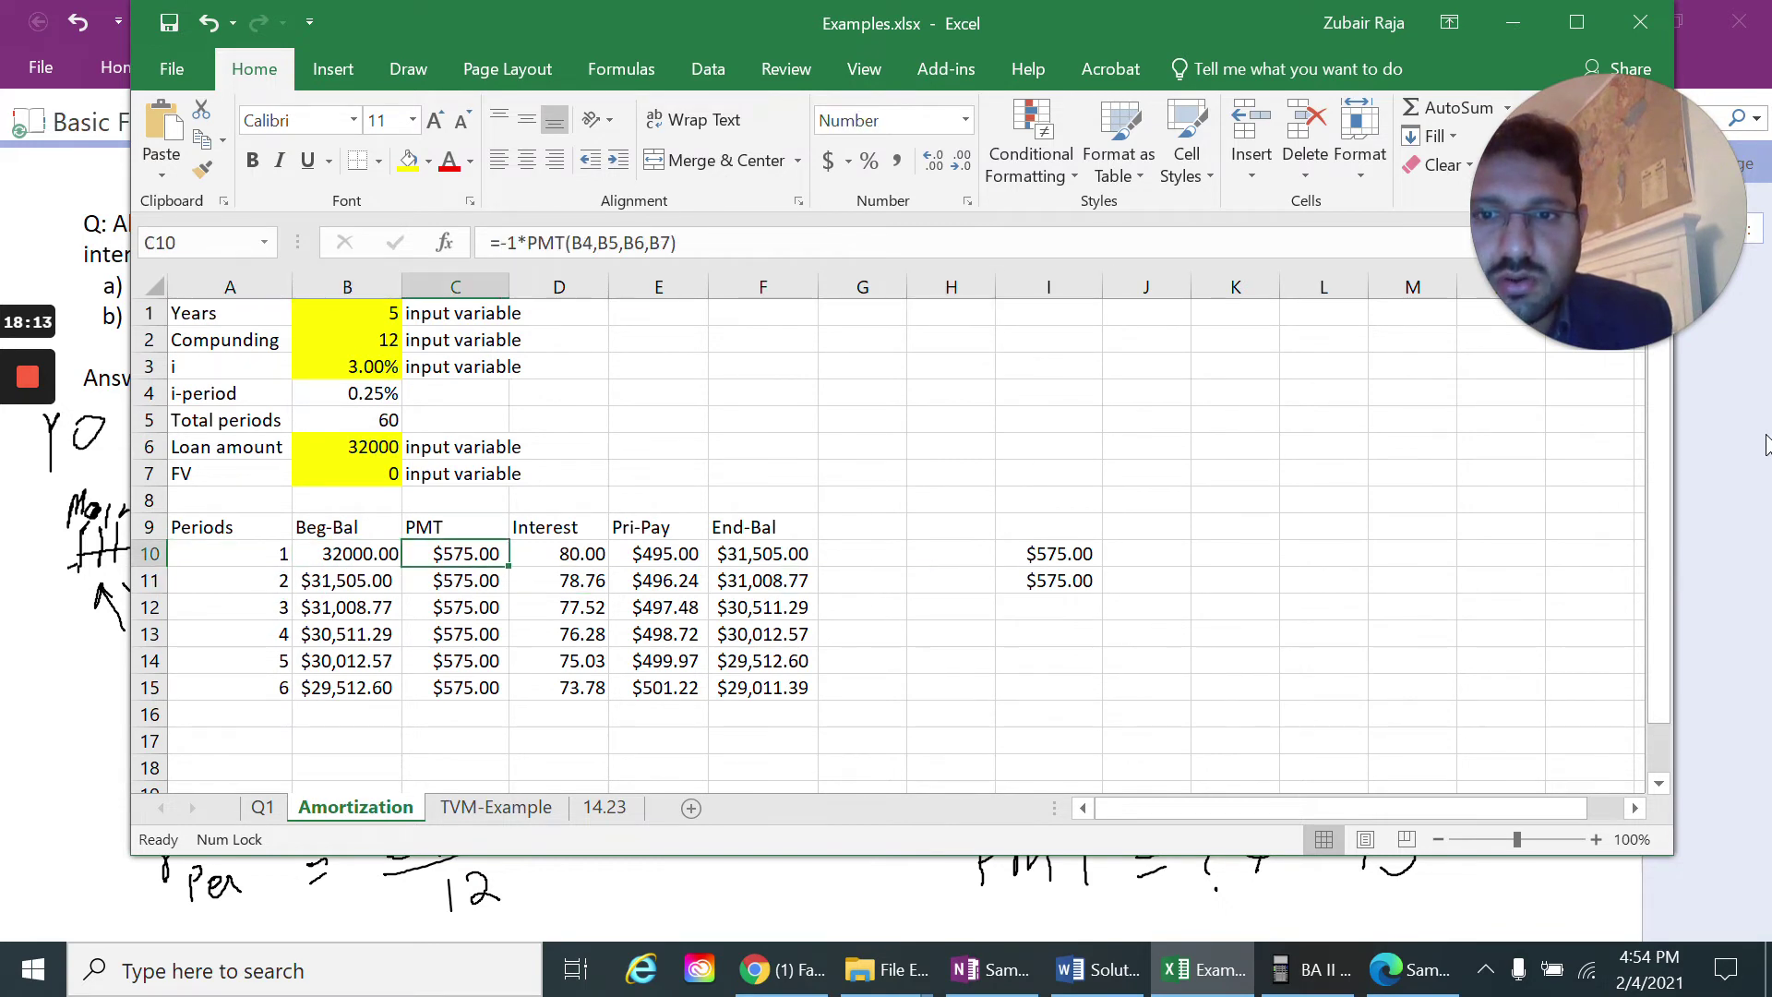
{"action": "type", "text": "="}
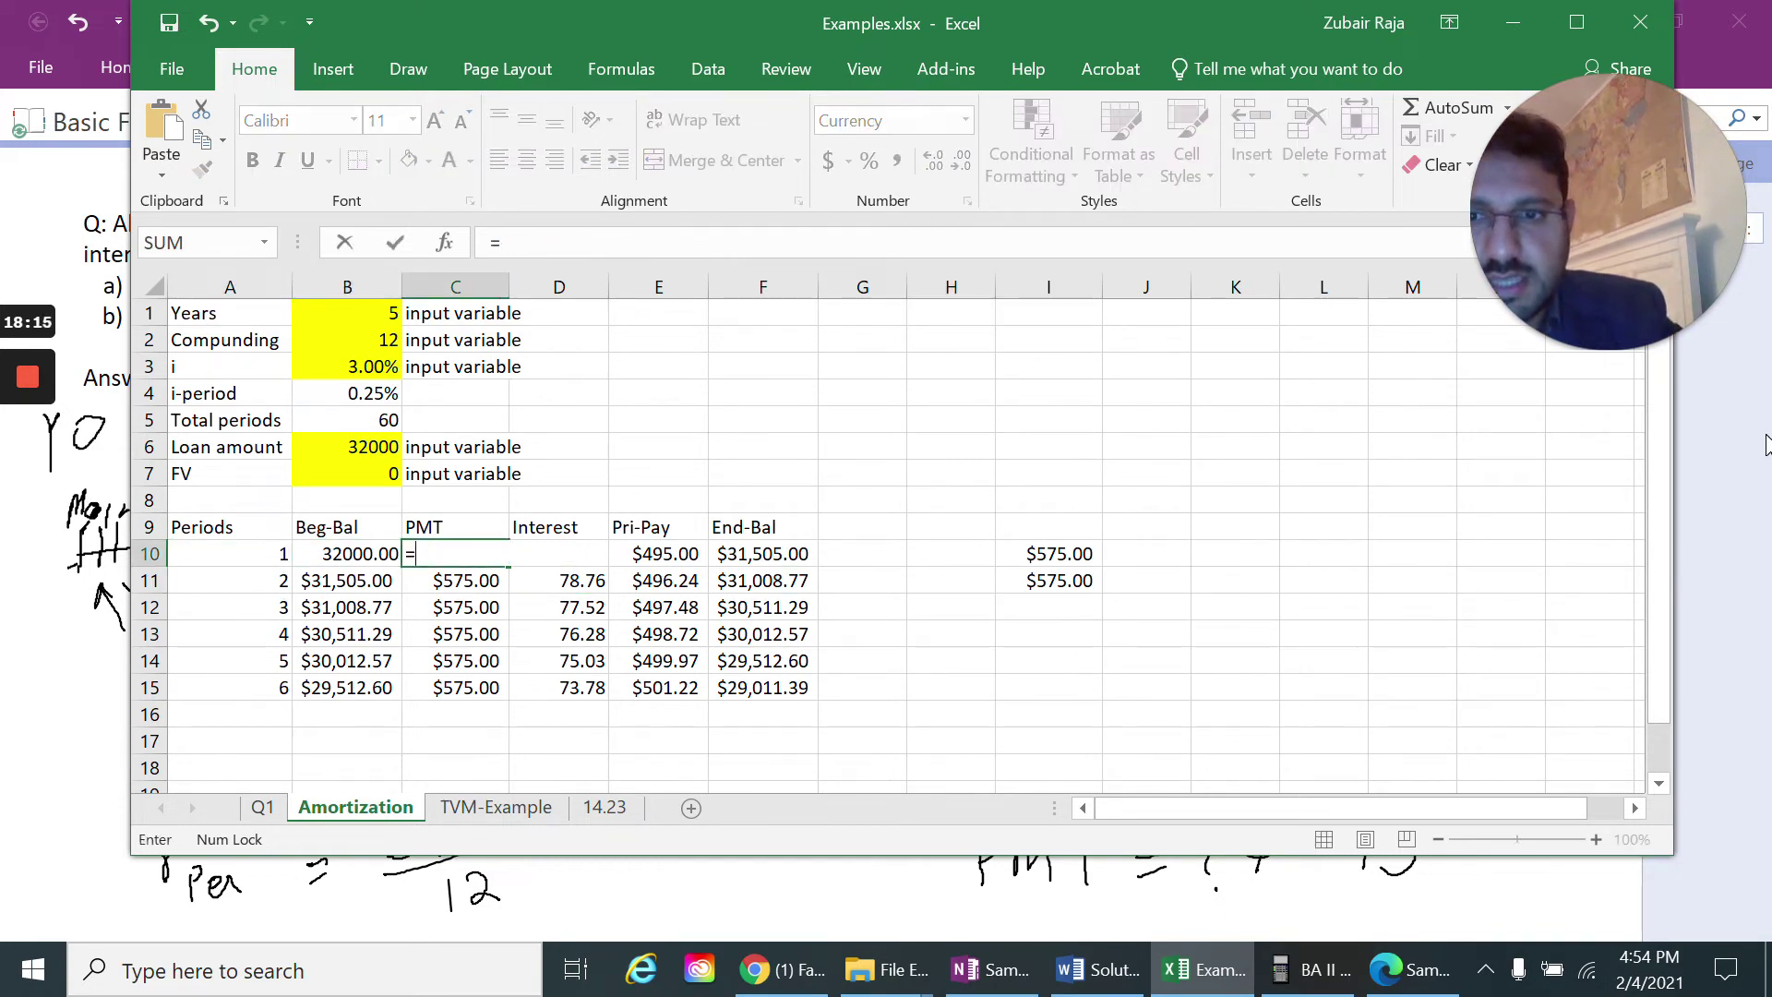
{"action": "key", "text": "Right"}
{"action": "key", "text": "Right"}
{"action": "key", "text": "Right"}
{"action": "key", "text": "Right"}
{"action": "key", "text": "Right"}
{"action": "key", "text": "Right"}
{"action": "key", "text": "Right"}
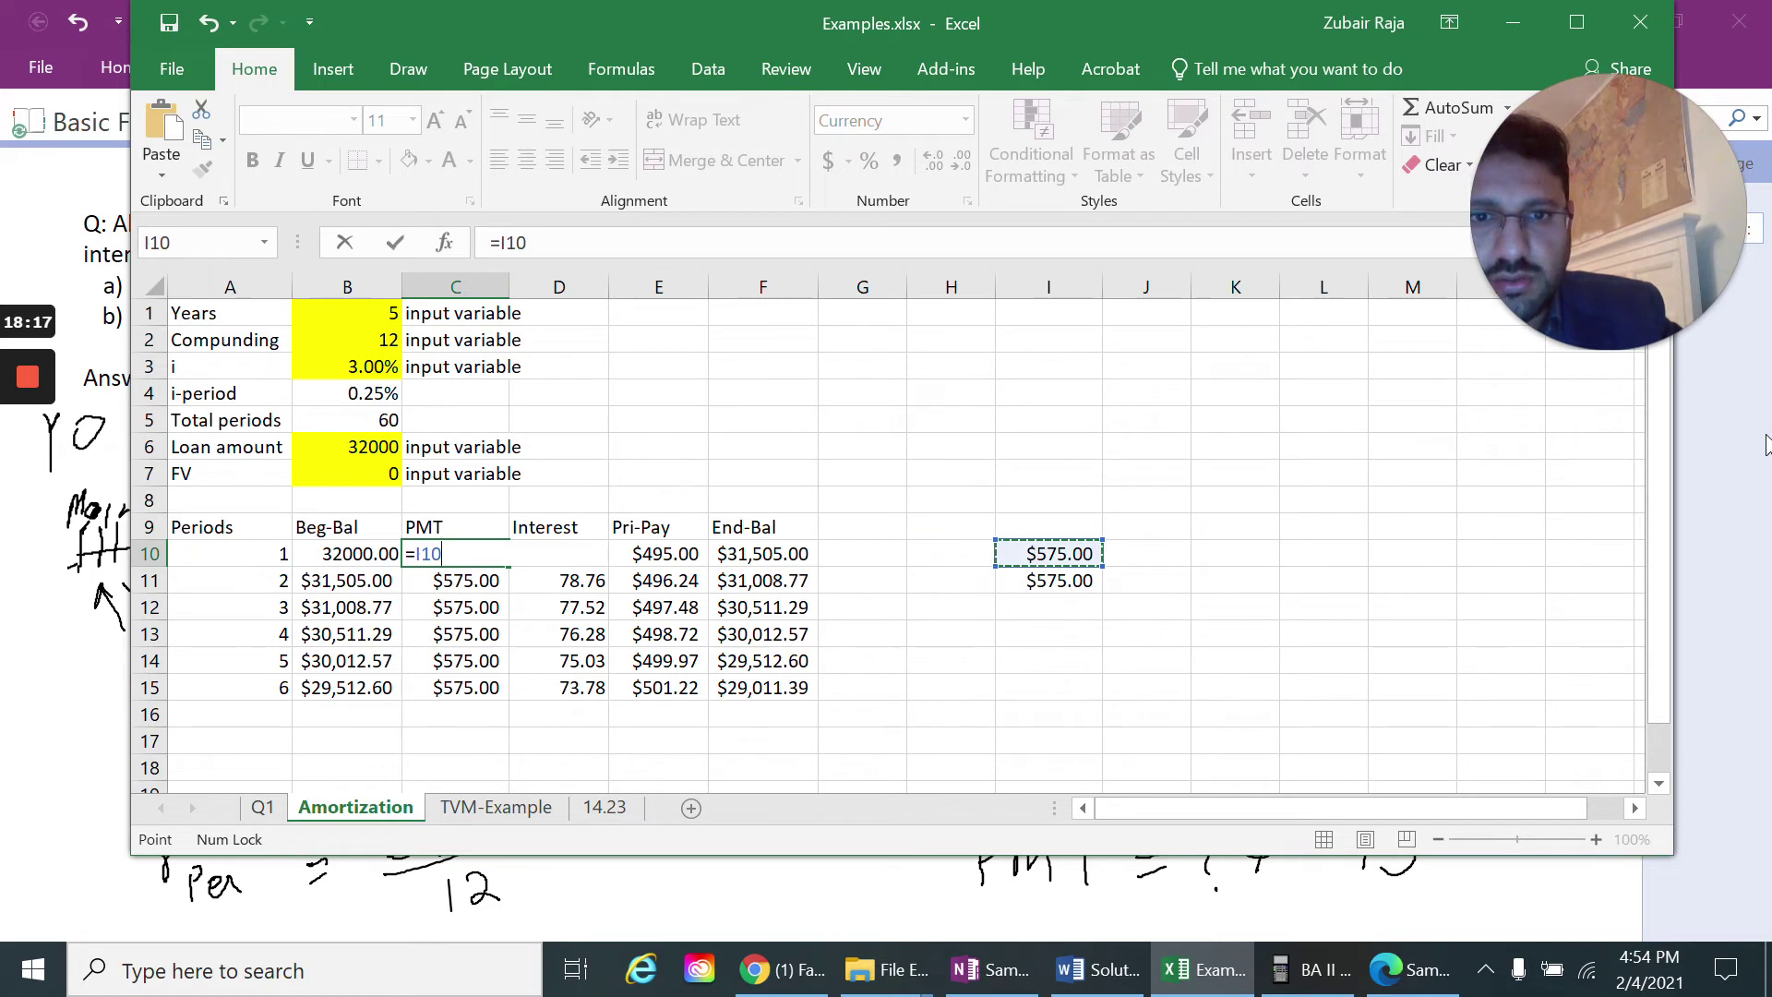
{"action": "key", "text": "Left"}
{"action": "key", "text": "Down"}
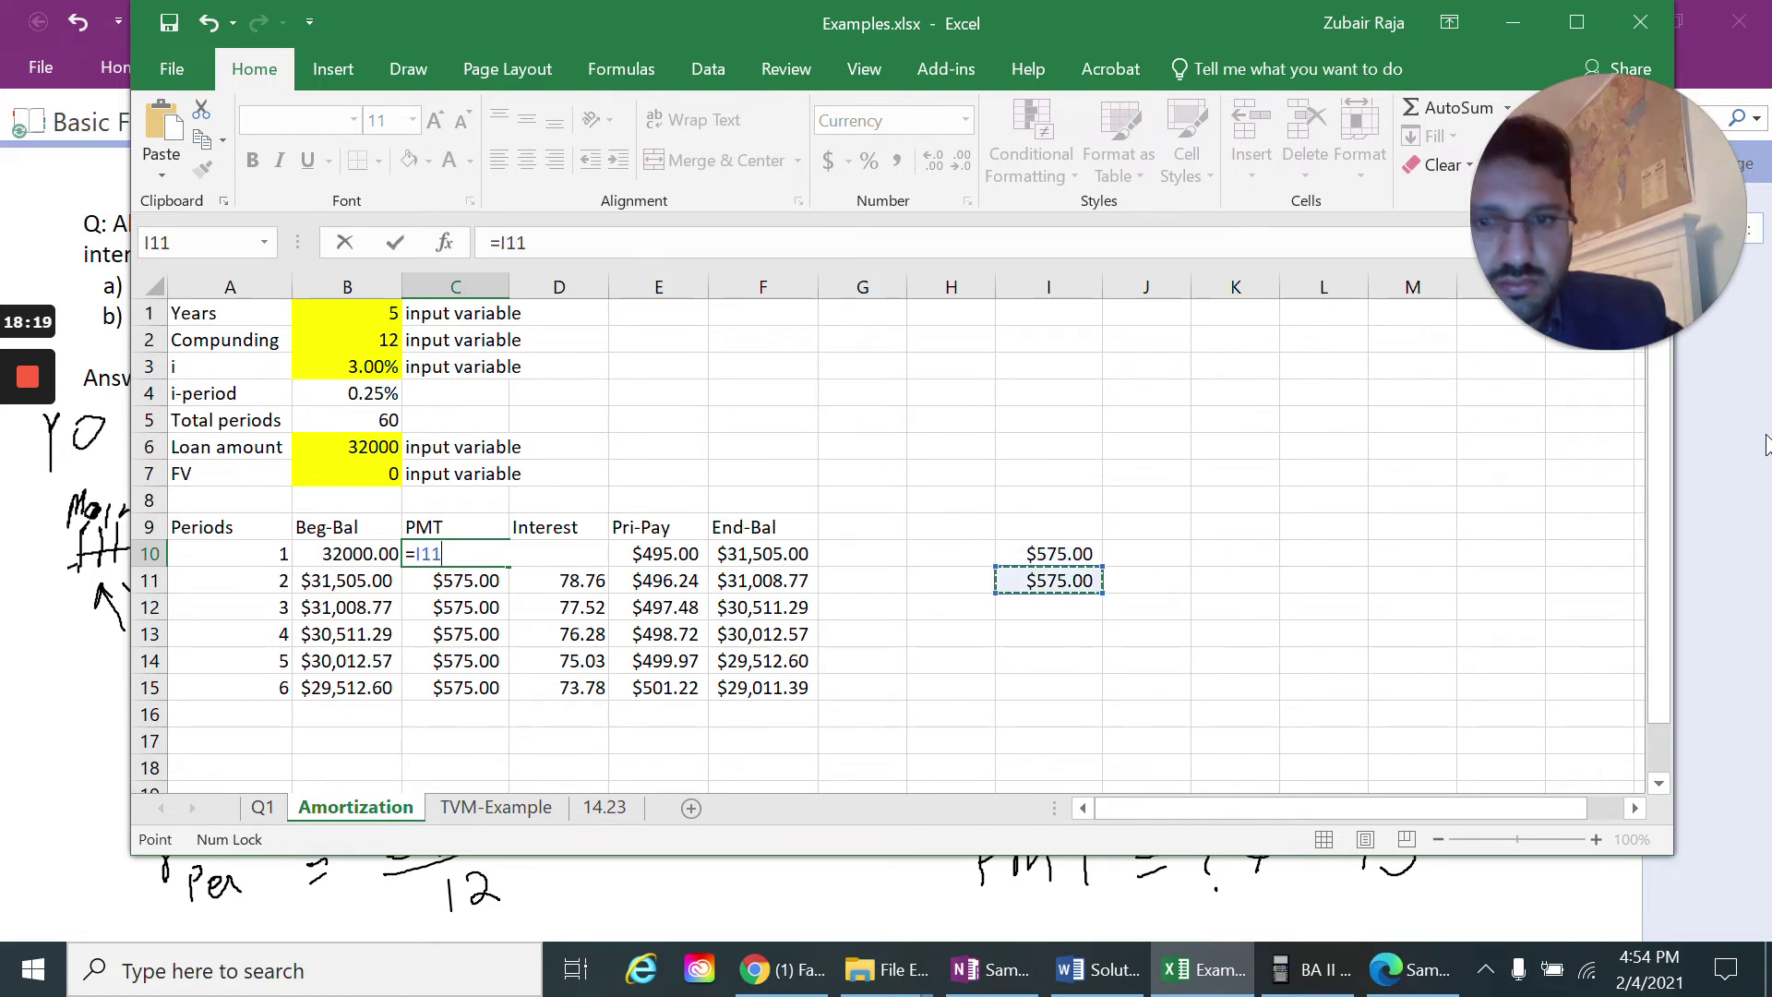
{"action": "key", "text": "Return"}
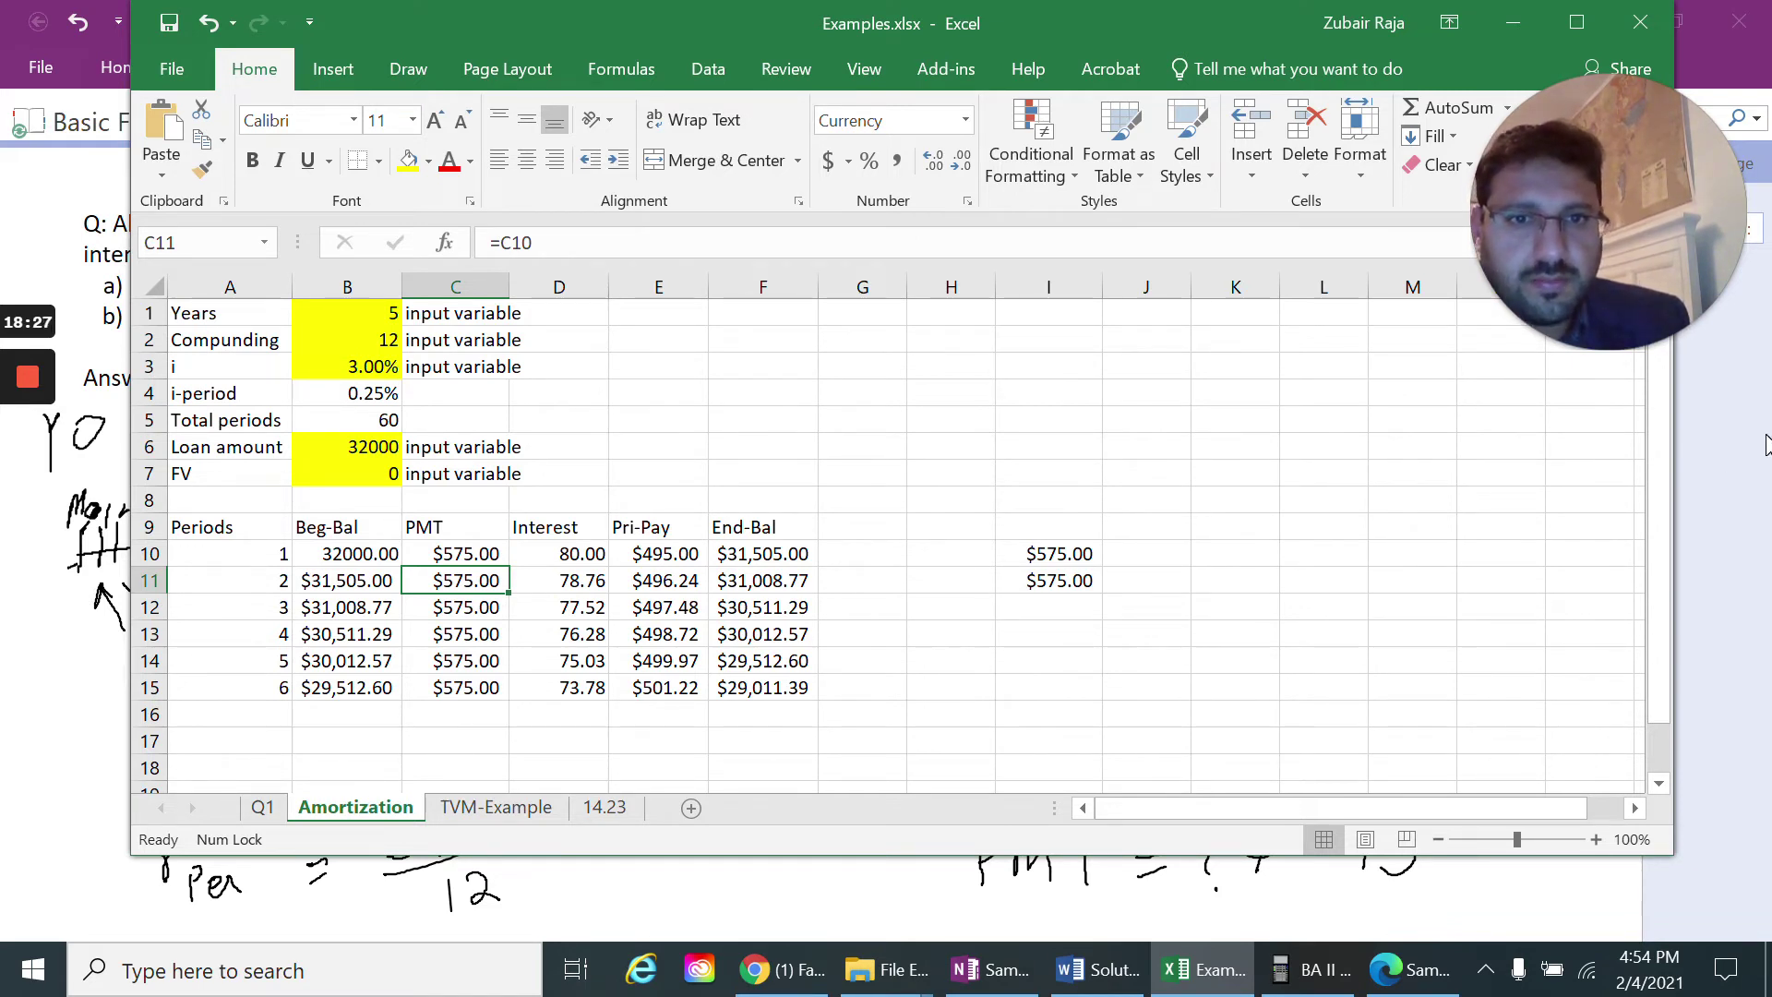
Review the handwritten loan solution in OneNote alongside the payment formulas in C12 and I11 of the Excel sheet
{"action": "key", "text": "alt+Tab"}
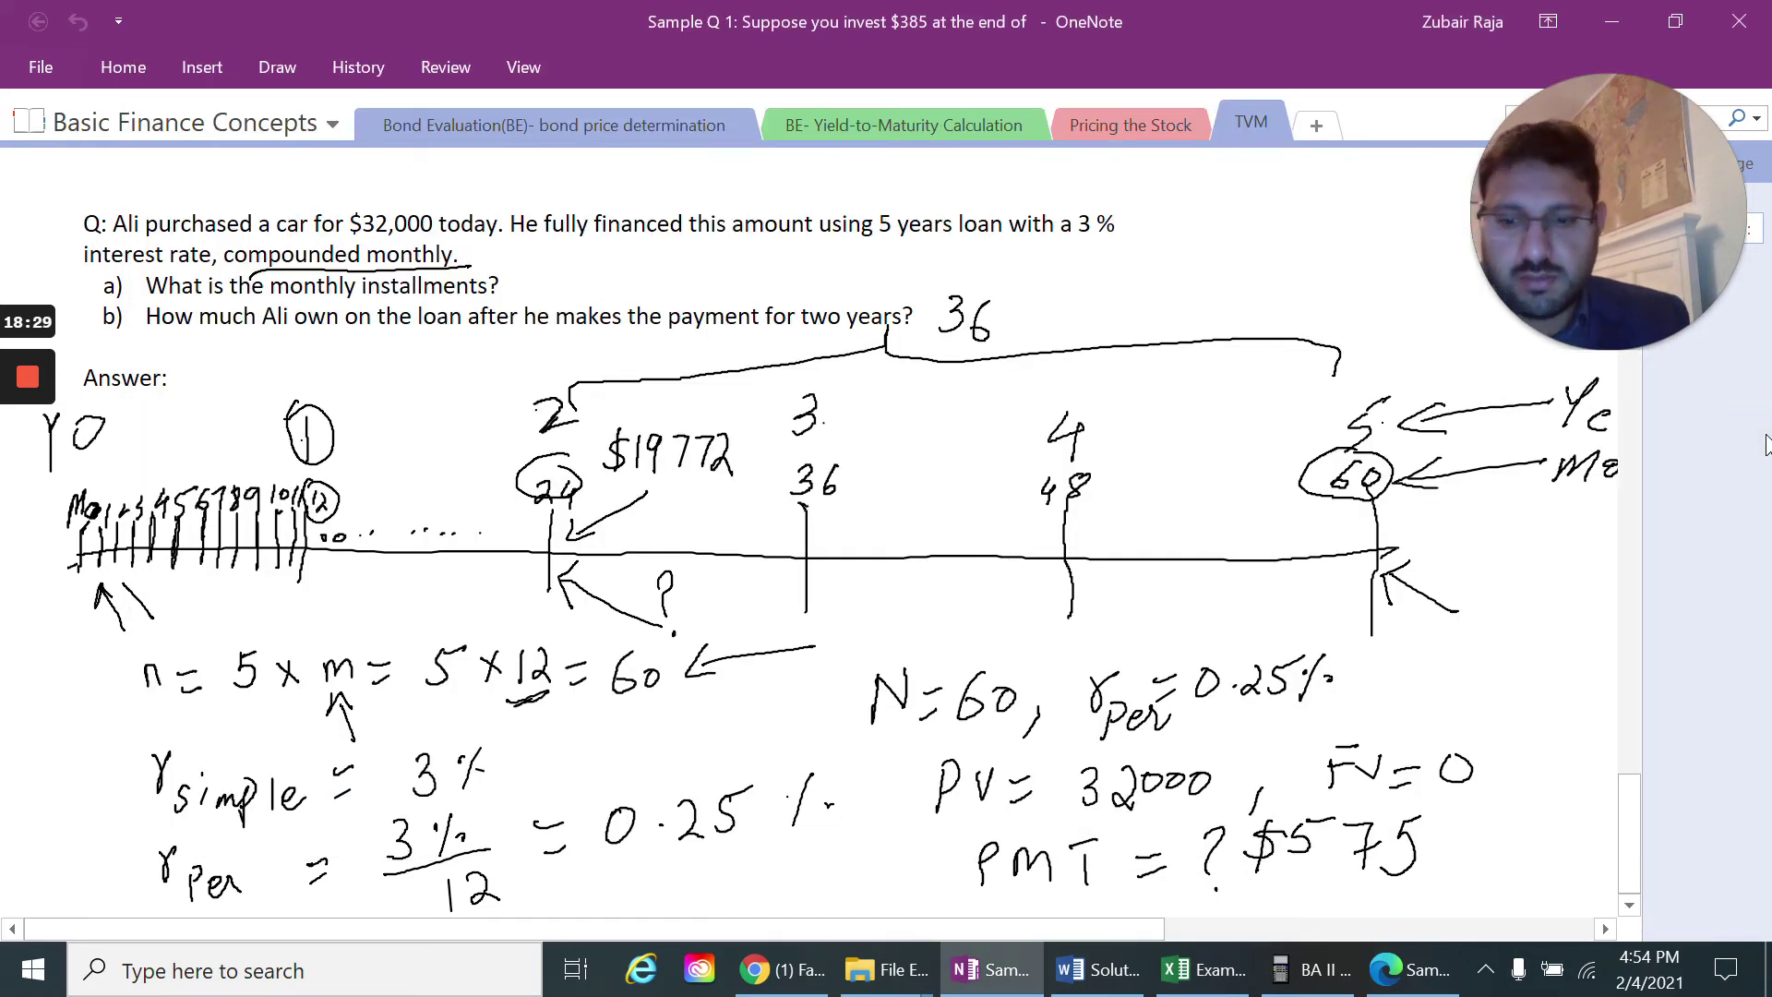
{"action": "key", "text": "alt+Tab"}
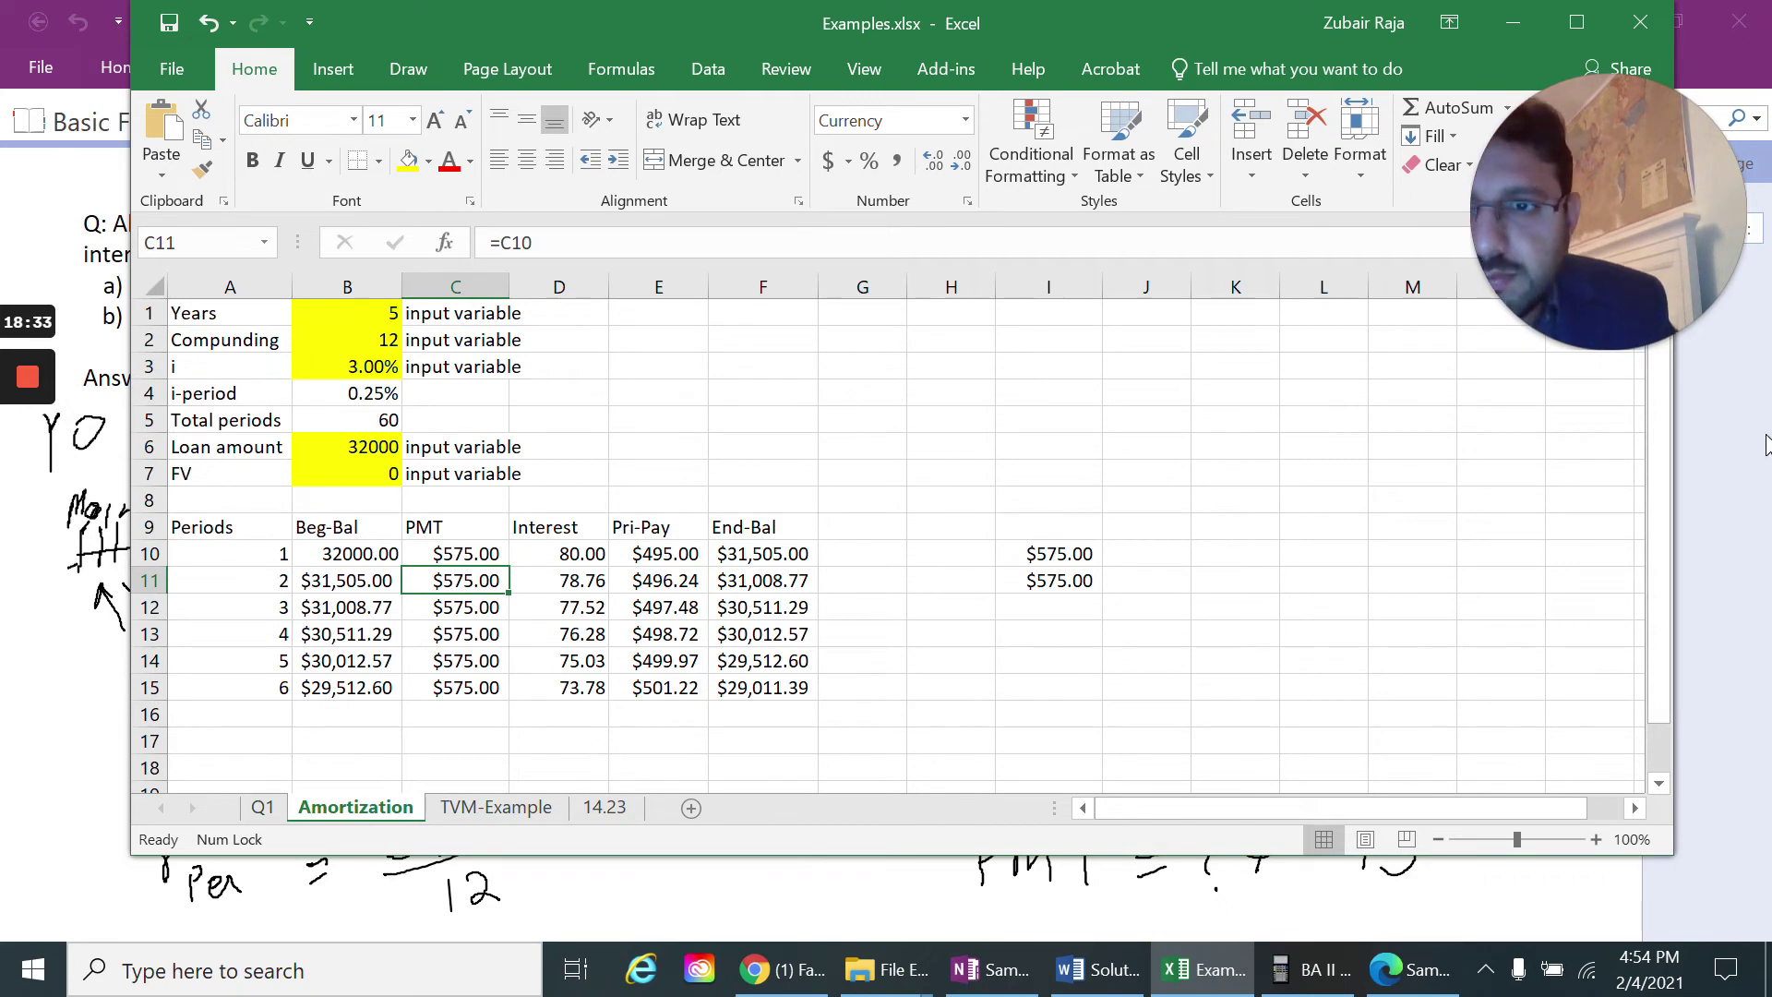
{"action": "key", "text": "alt+Tab"}
{"action": "key", "text": "alt+Tab"}
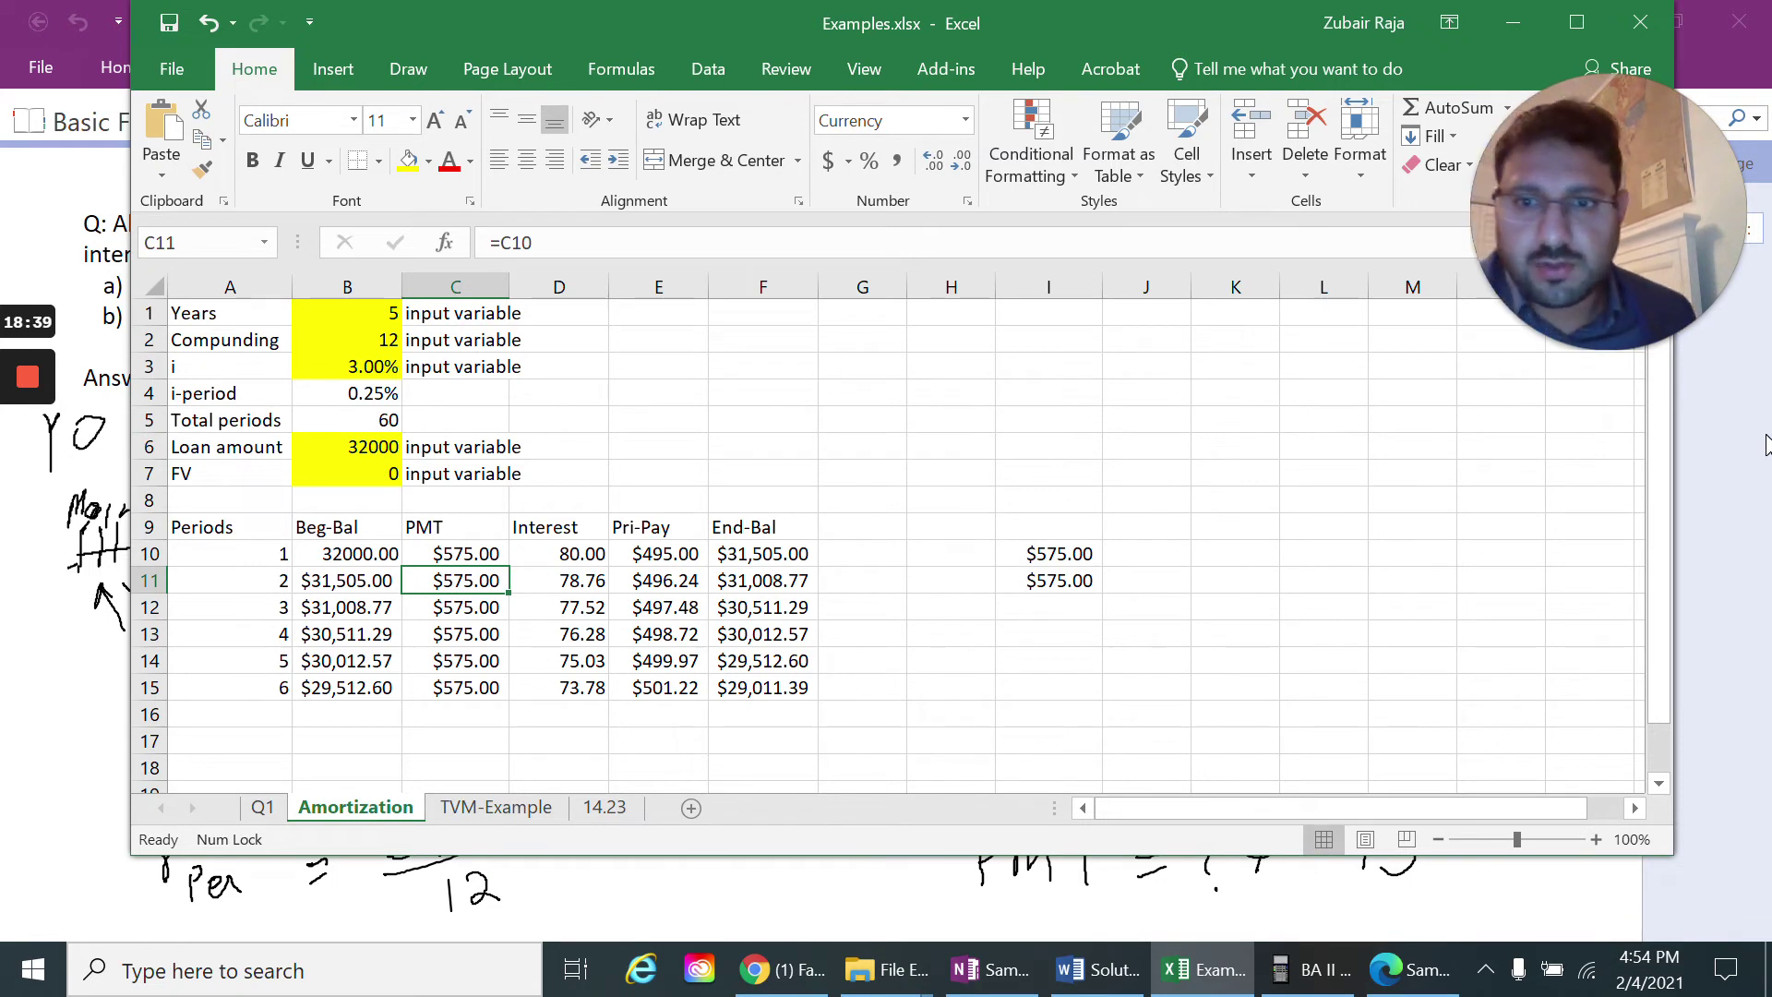
{"action": "key", "text": "Down"}
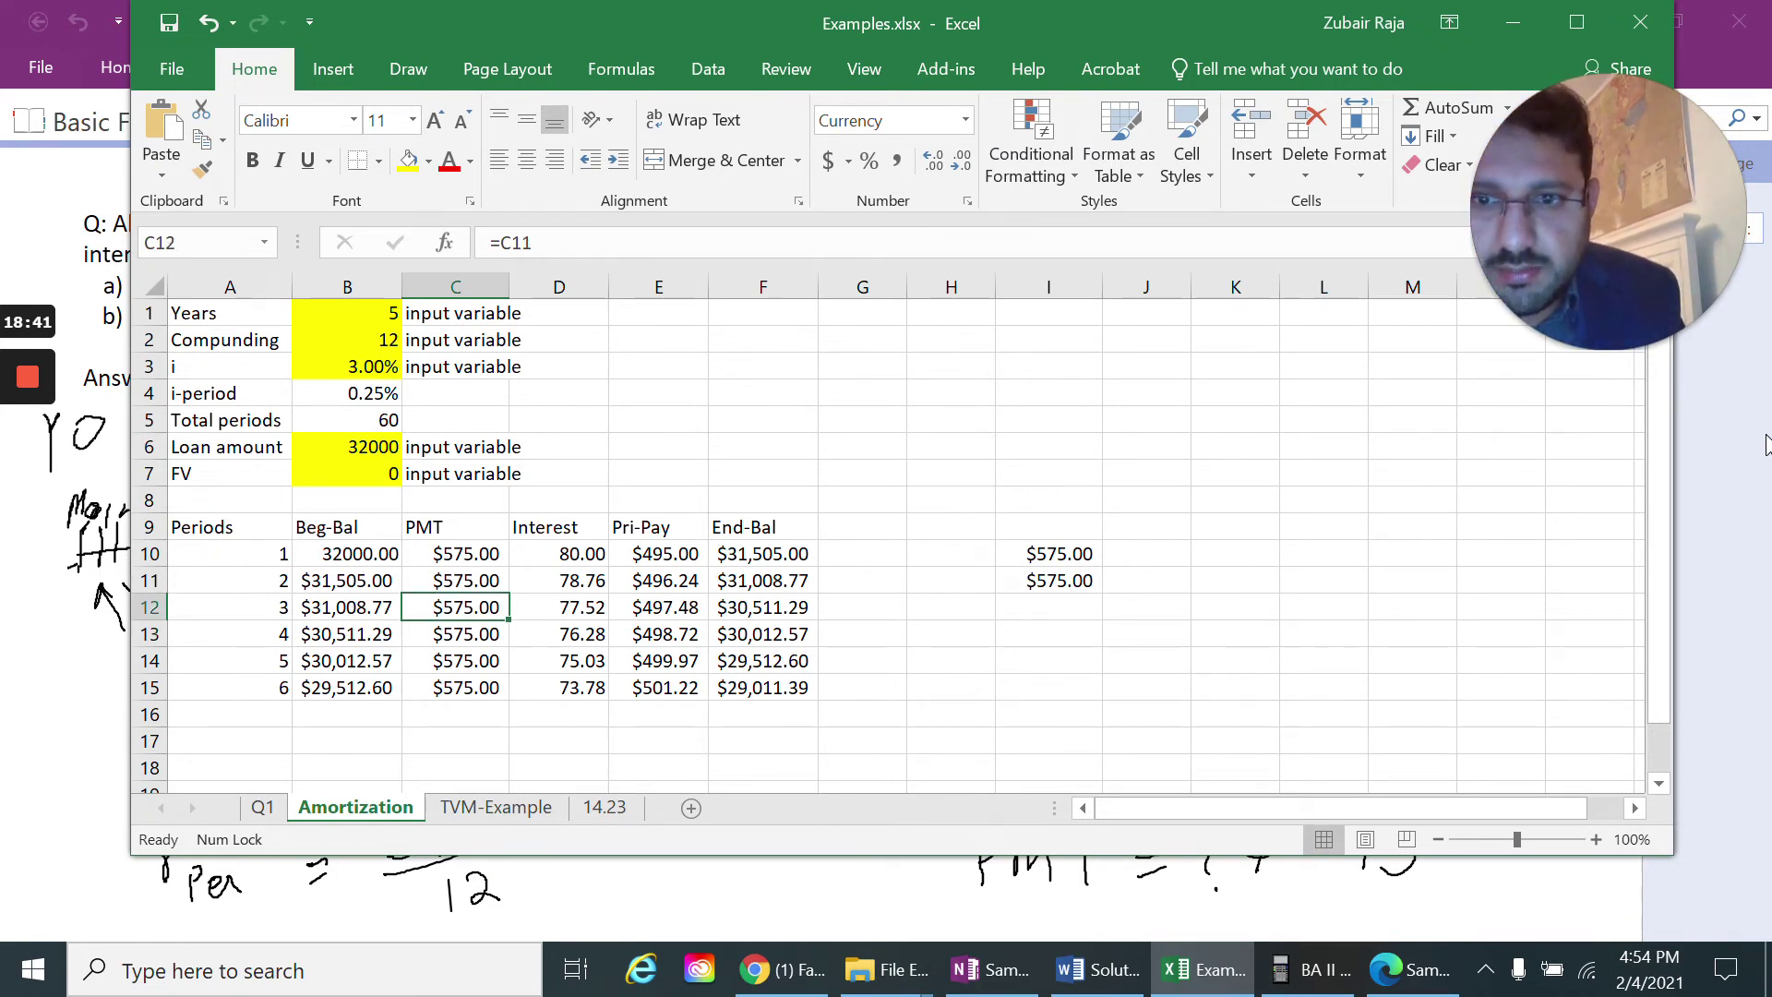
{"action": "key", "text": "Up"}
{"action": "key", "text": "Right"}
{"action": "key", "text": "Right"}
{"action": "key", "text": "Right"}
{"action": "key", "text": "Right"}
{"action": "key", "text": "Right"}
{"action": "key", "text": "Right"}
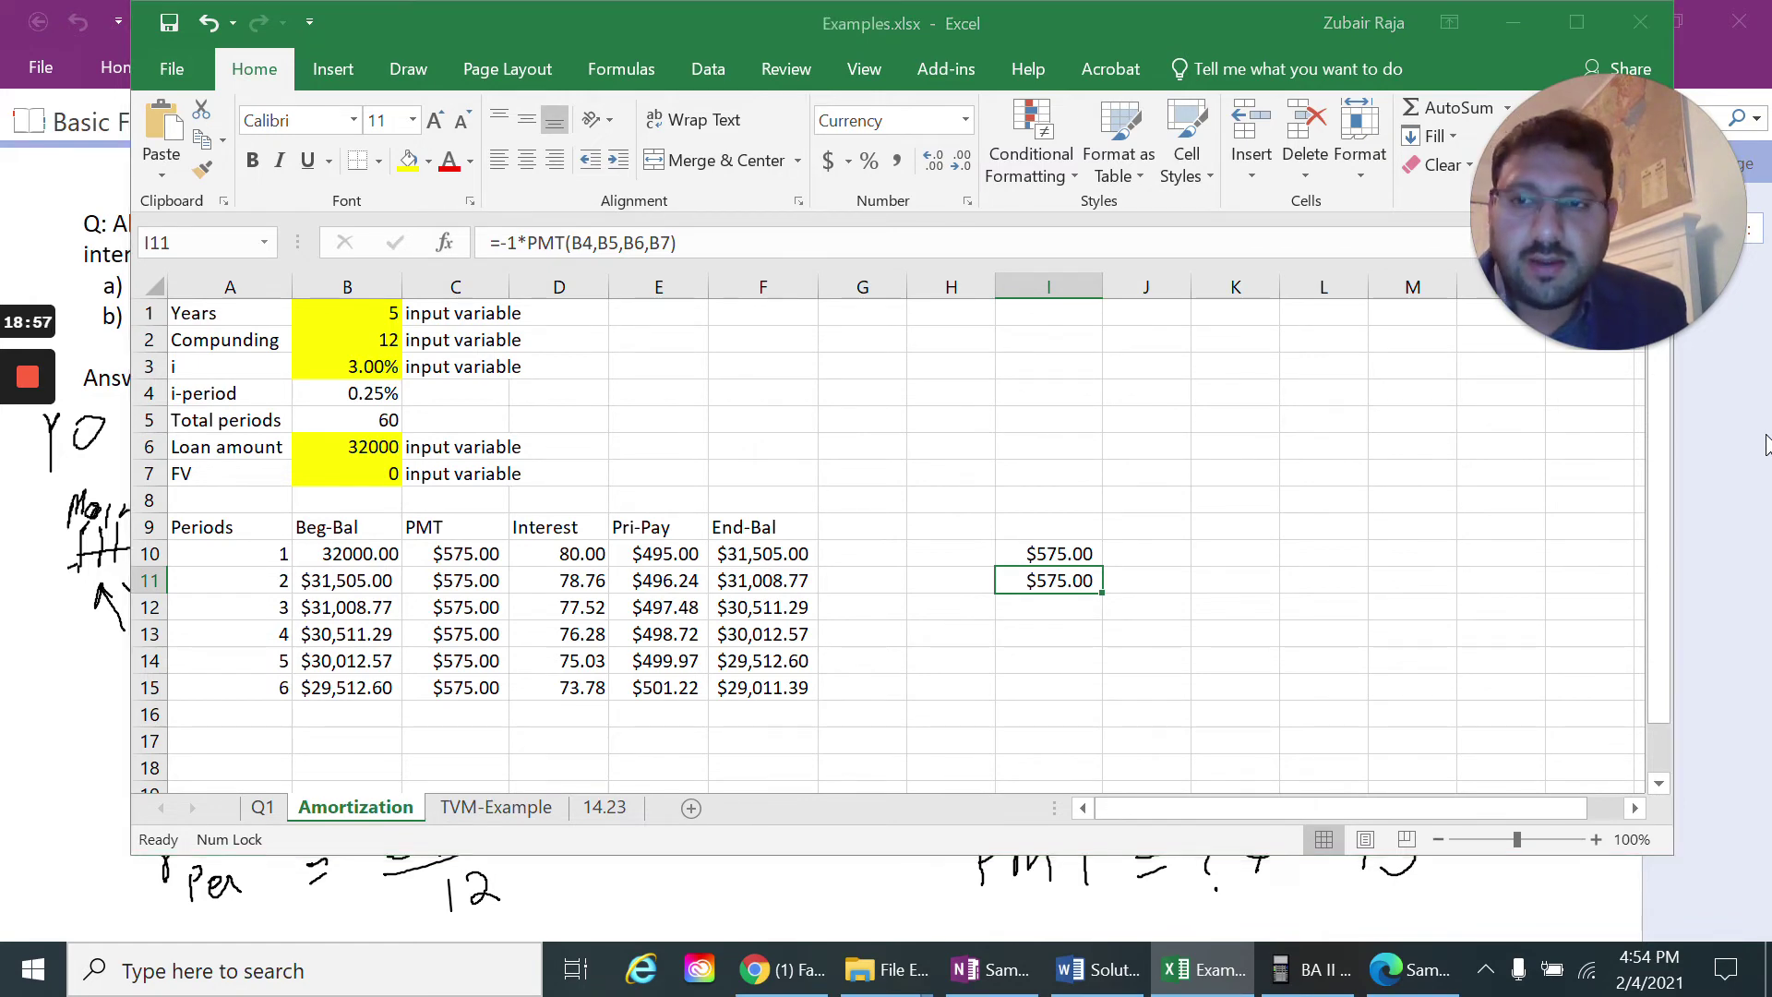
{"action": "key", "text": "alt+Tab"}
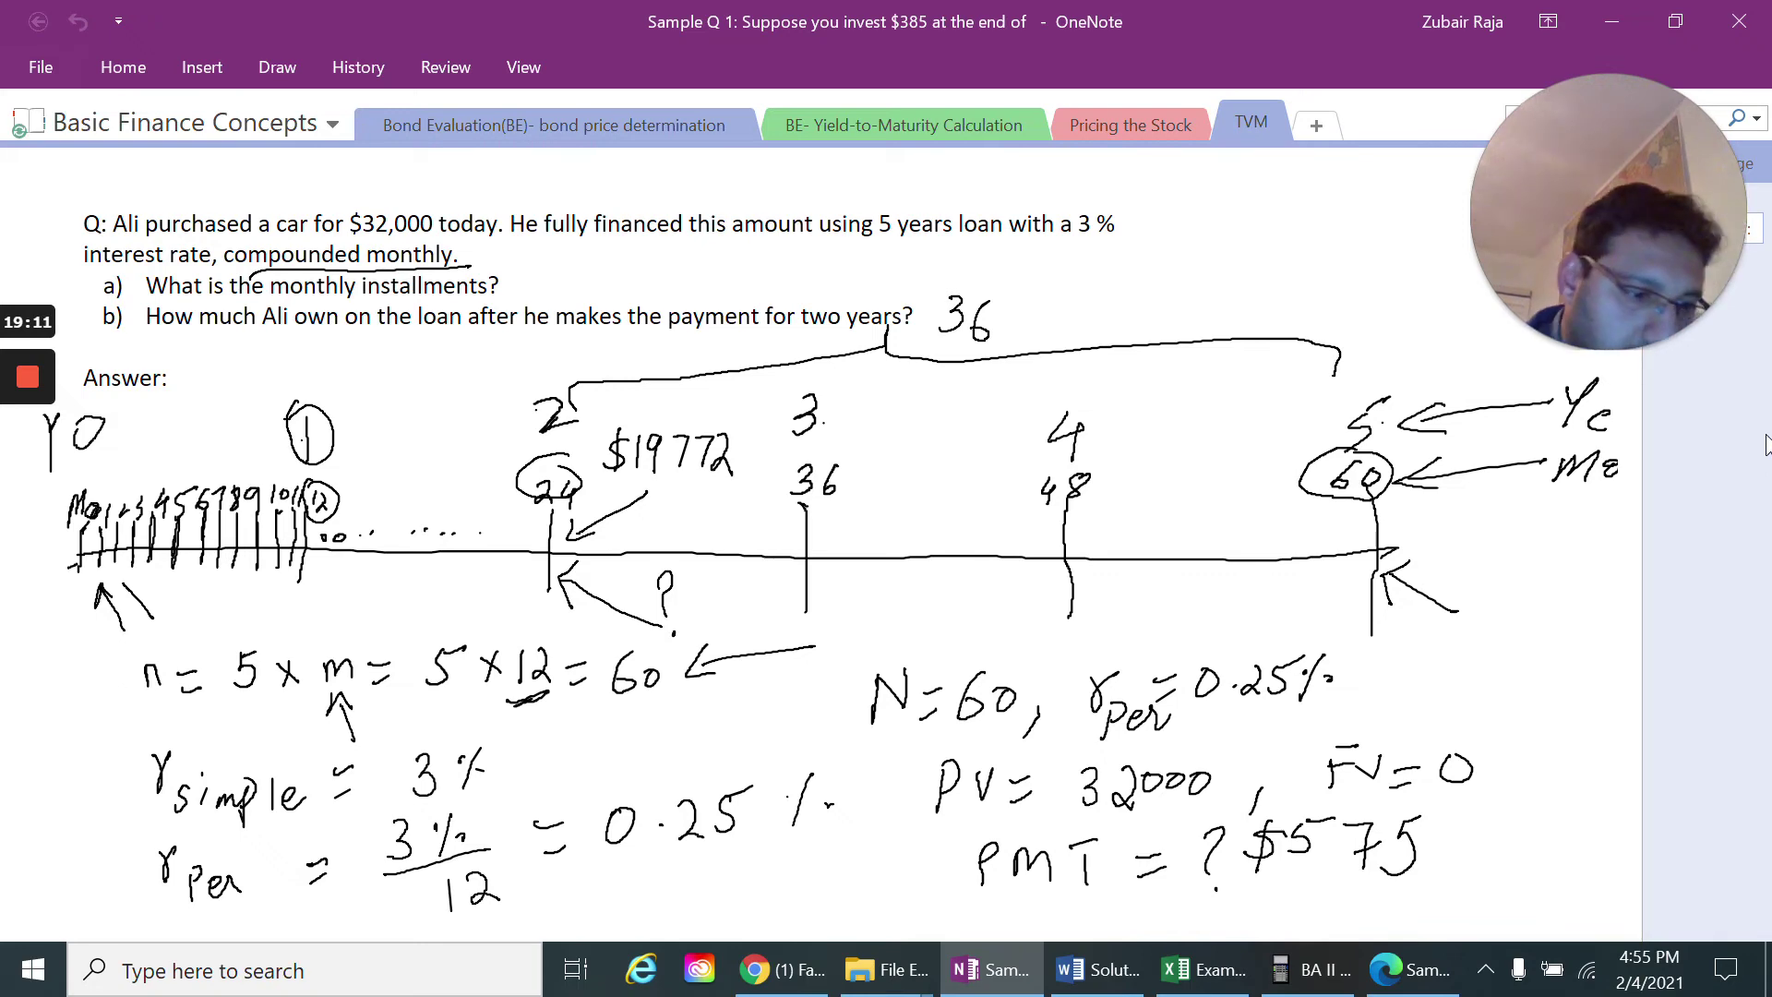
{"action": "mouse_move", "coordinate": [18, 470]}
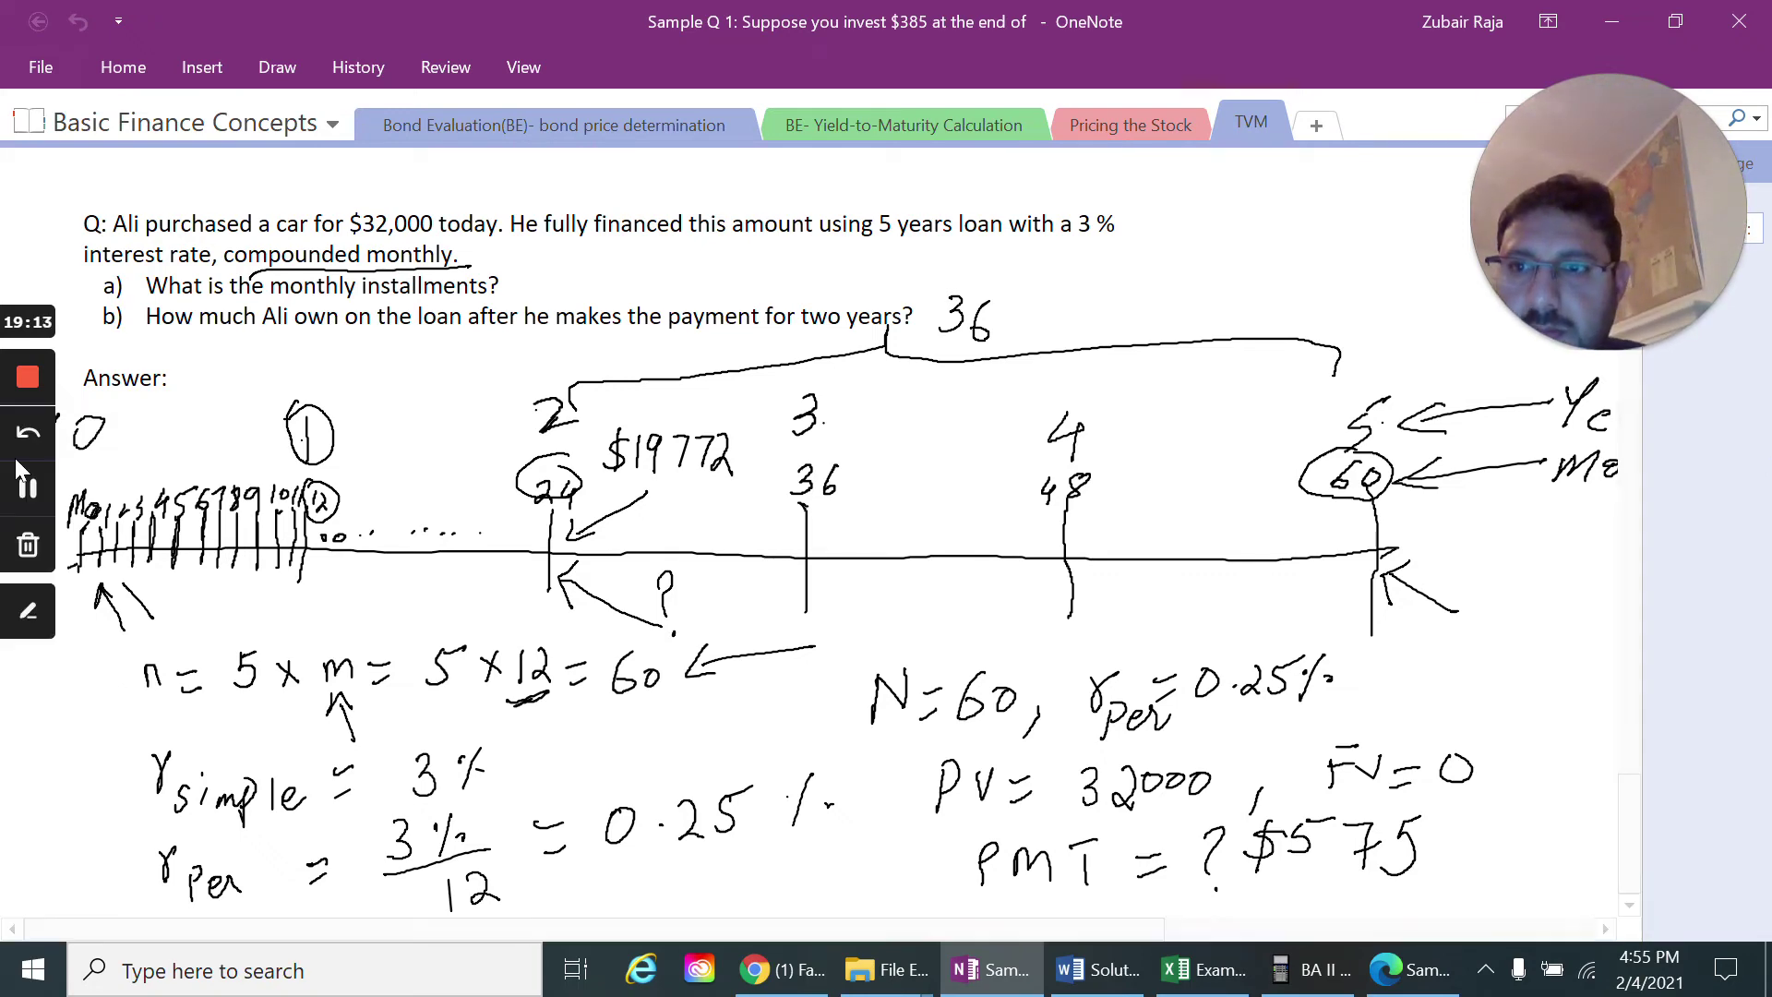
{"action": "key", "text": "alt+Tab"}
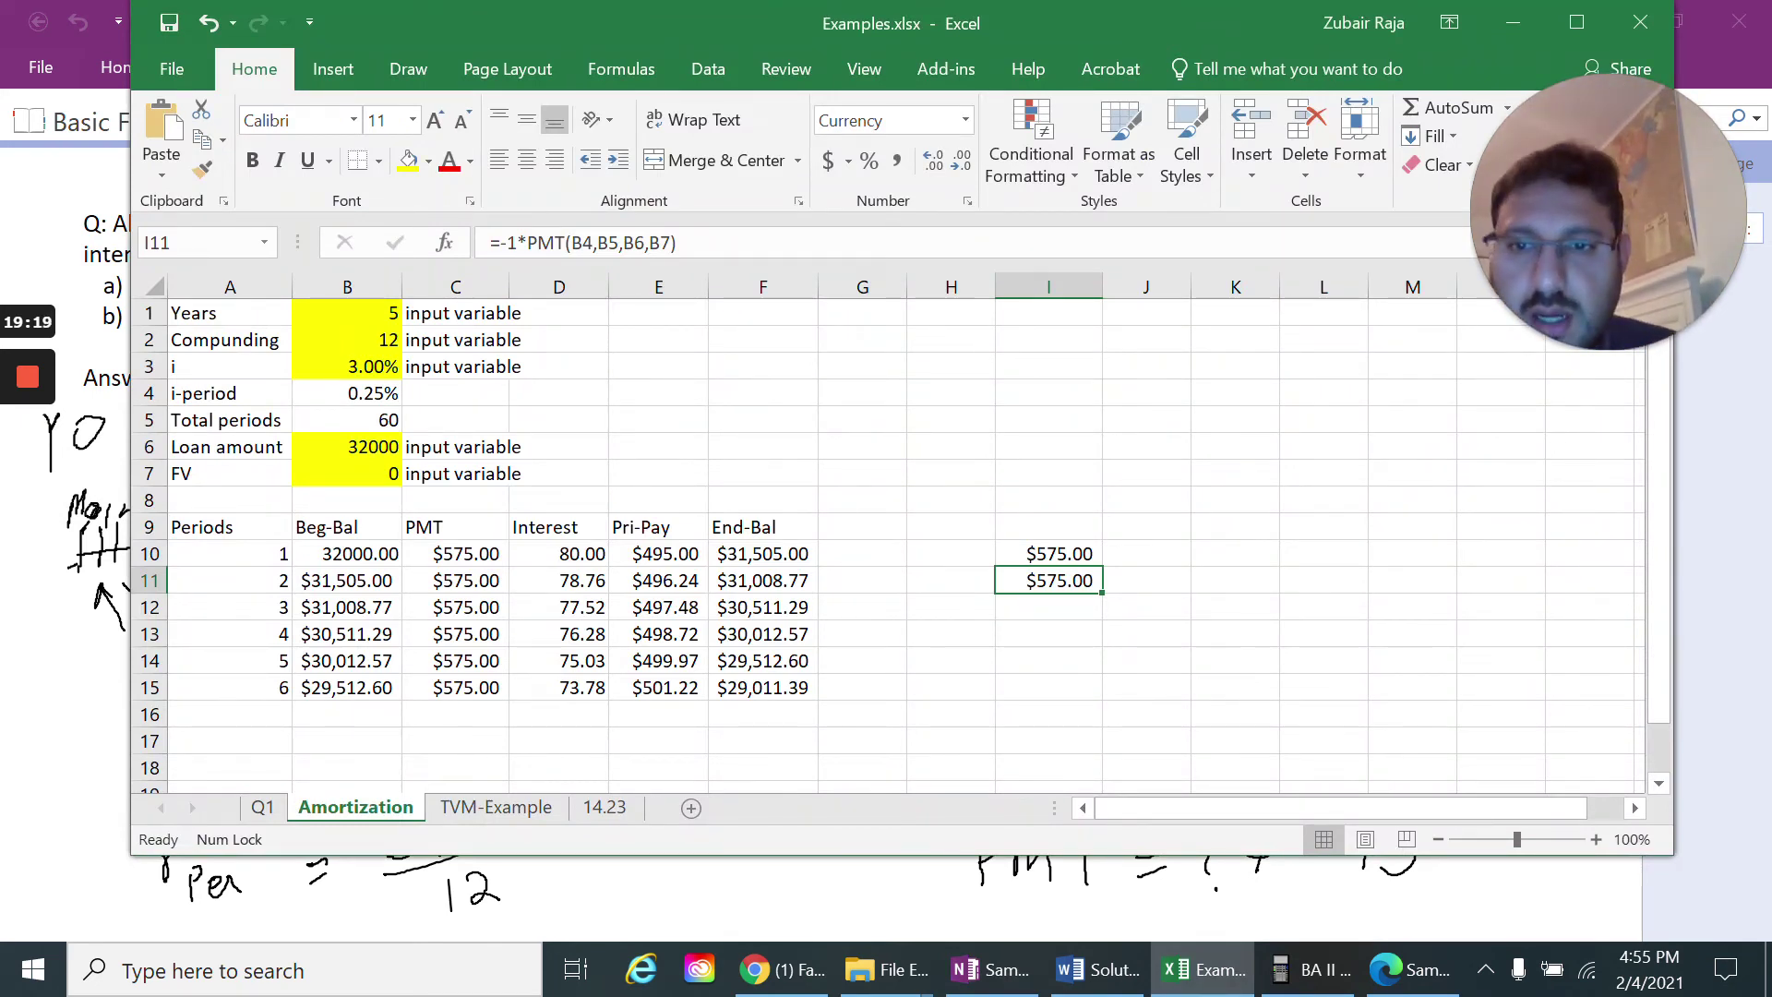
Check the first period's formulas in C10, D10 and E10, and rename the header in E9 as Prin-Pay
{"action": "left_click", "coordinate": [455, 554]}
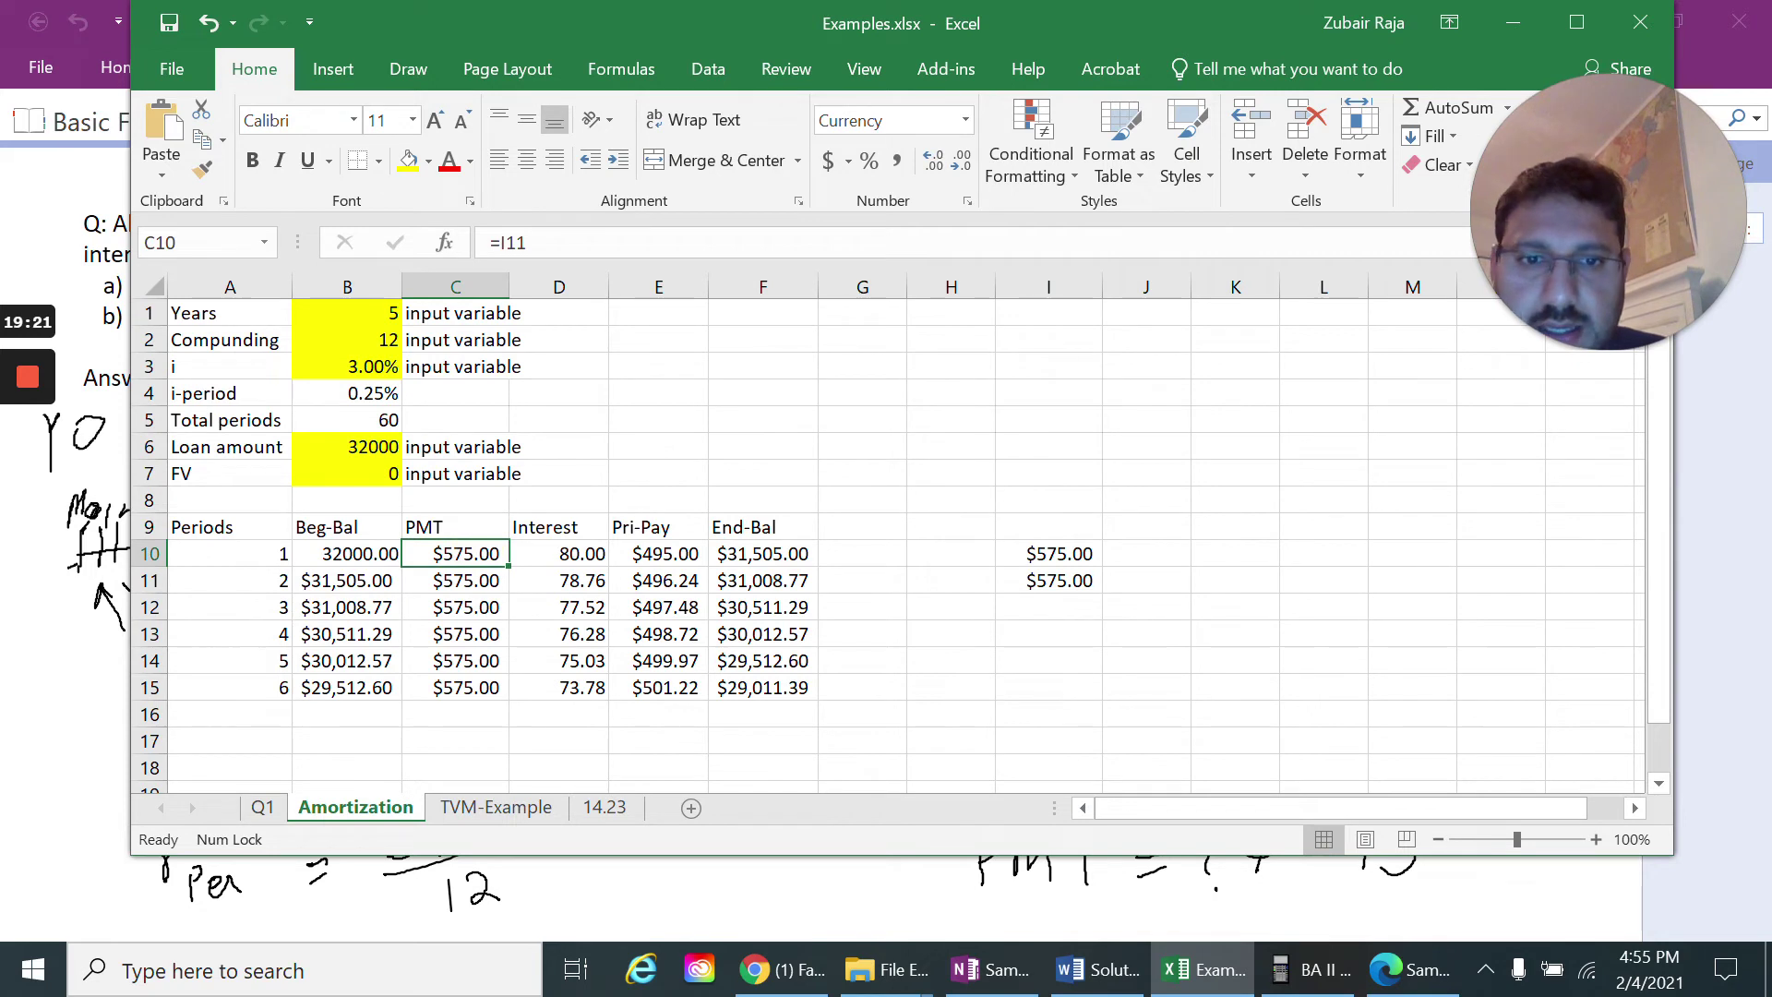
{"action": "left_click", "coordinate": [558, 554]}
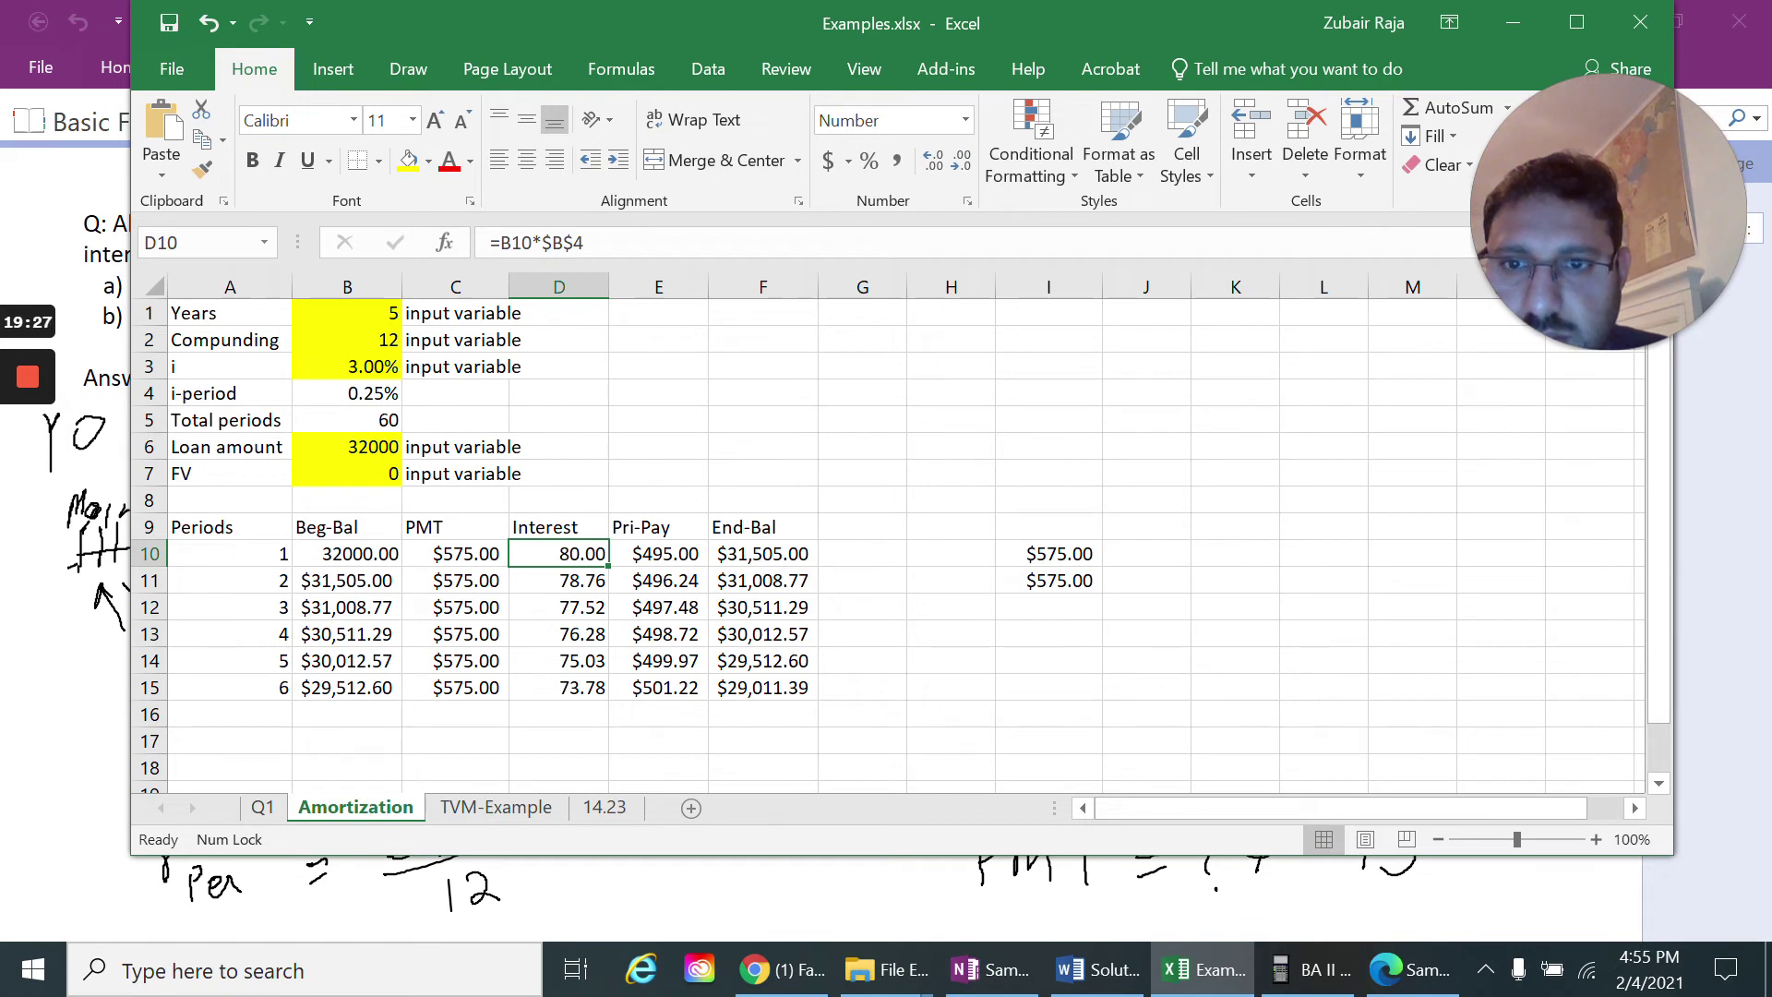
{"action": "left_click", "coordinate": [658, 554]}
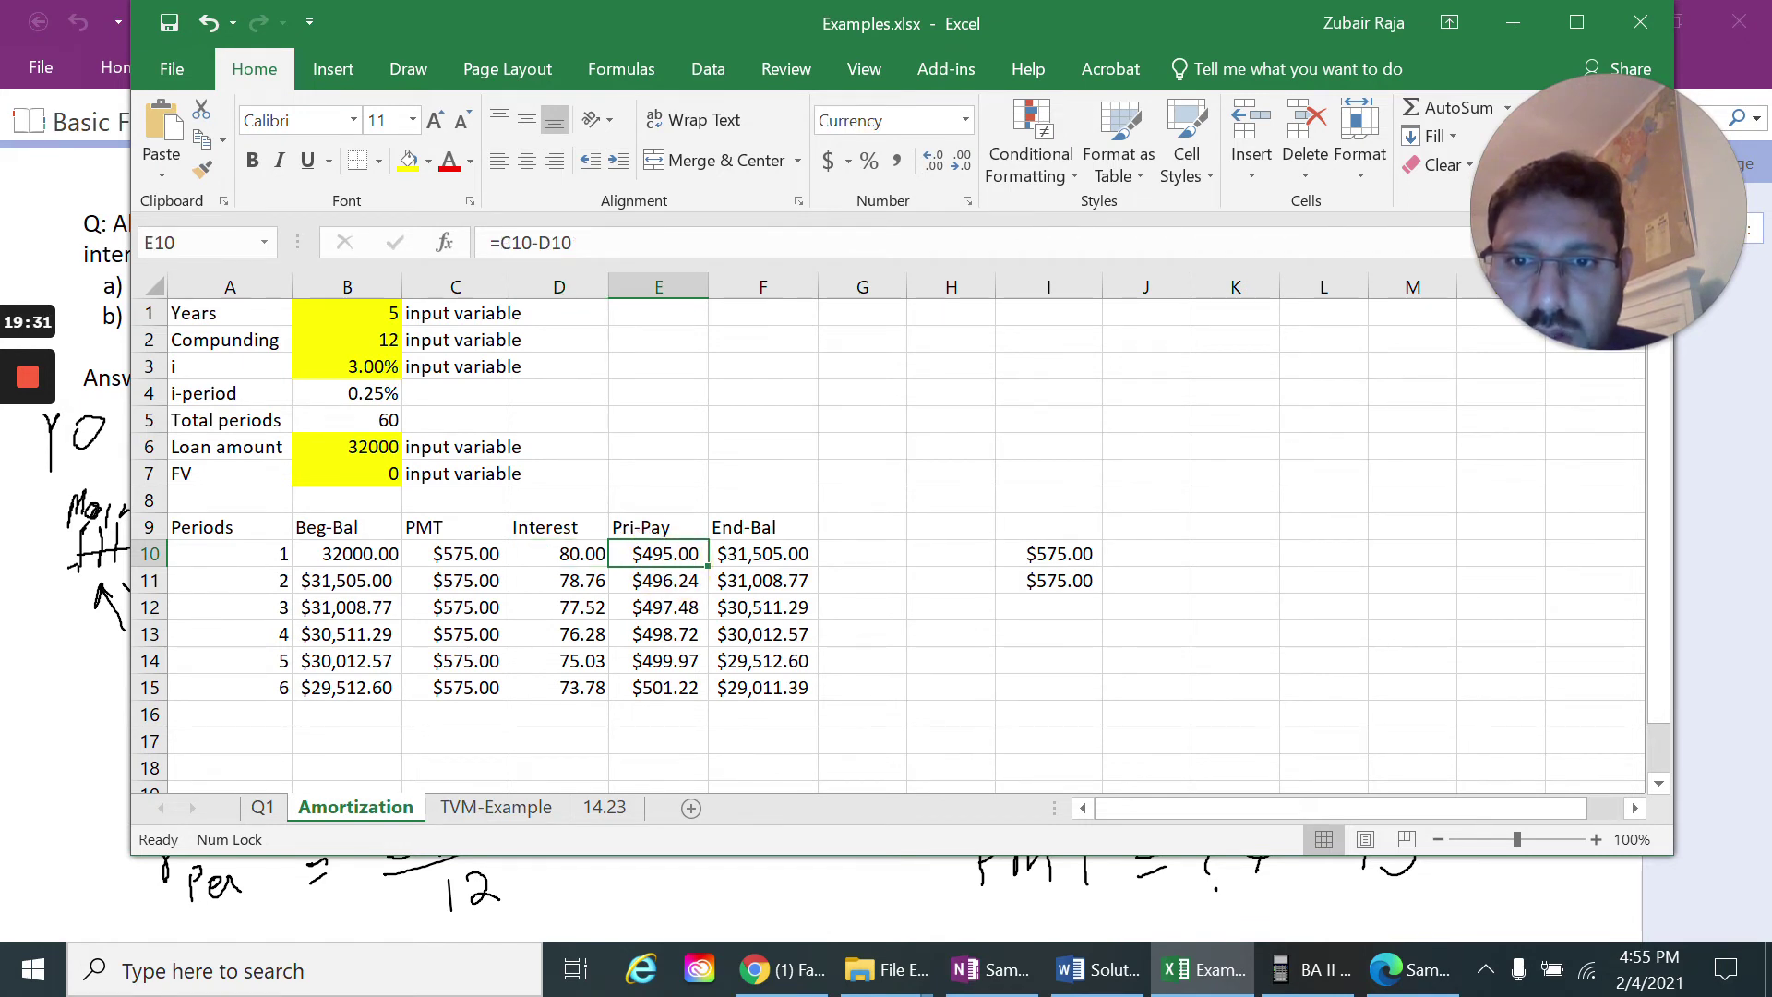
{"action": "double_click", "coordinate": [635, 528]}
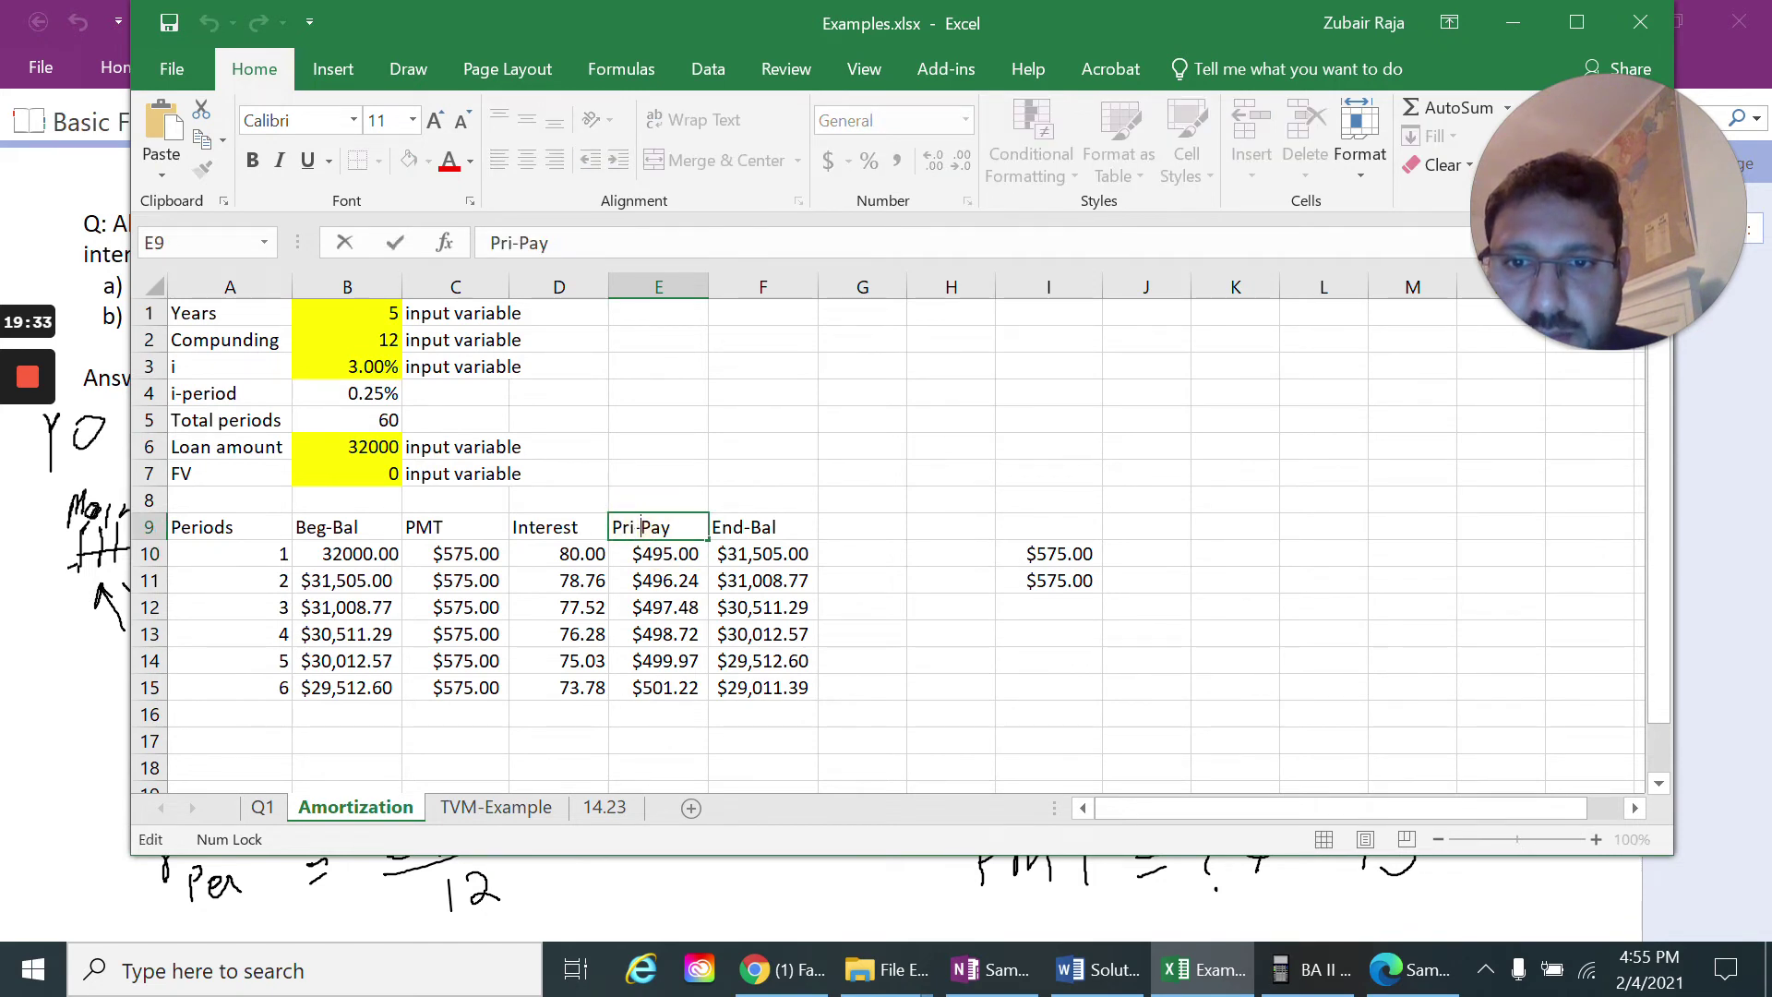
{"action": "type", "text": "n"}
{"action": "key", "text": "Return"}
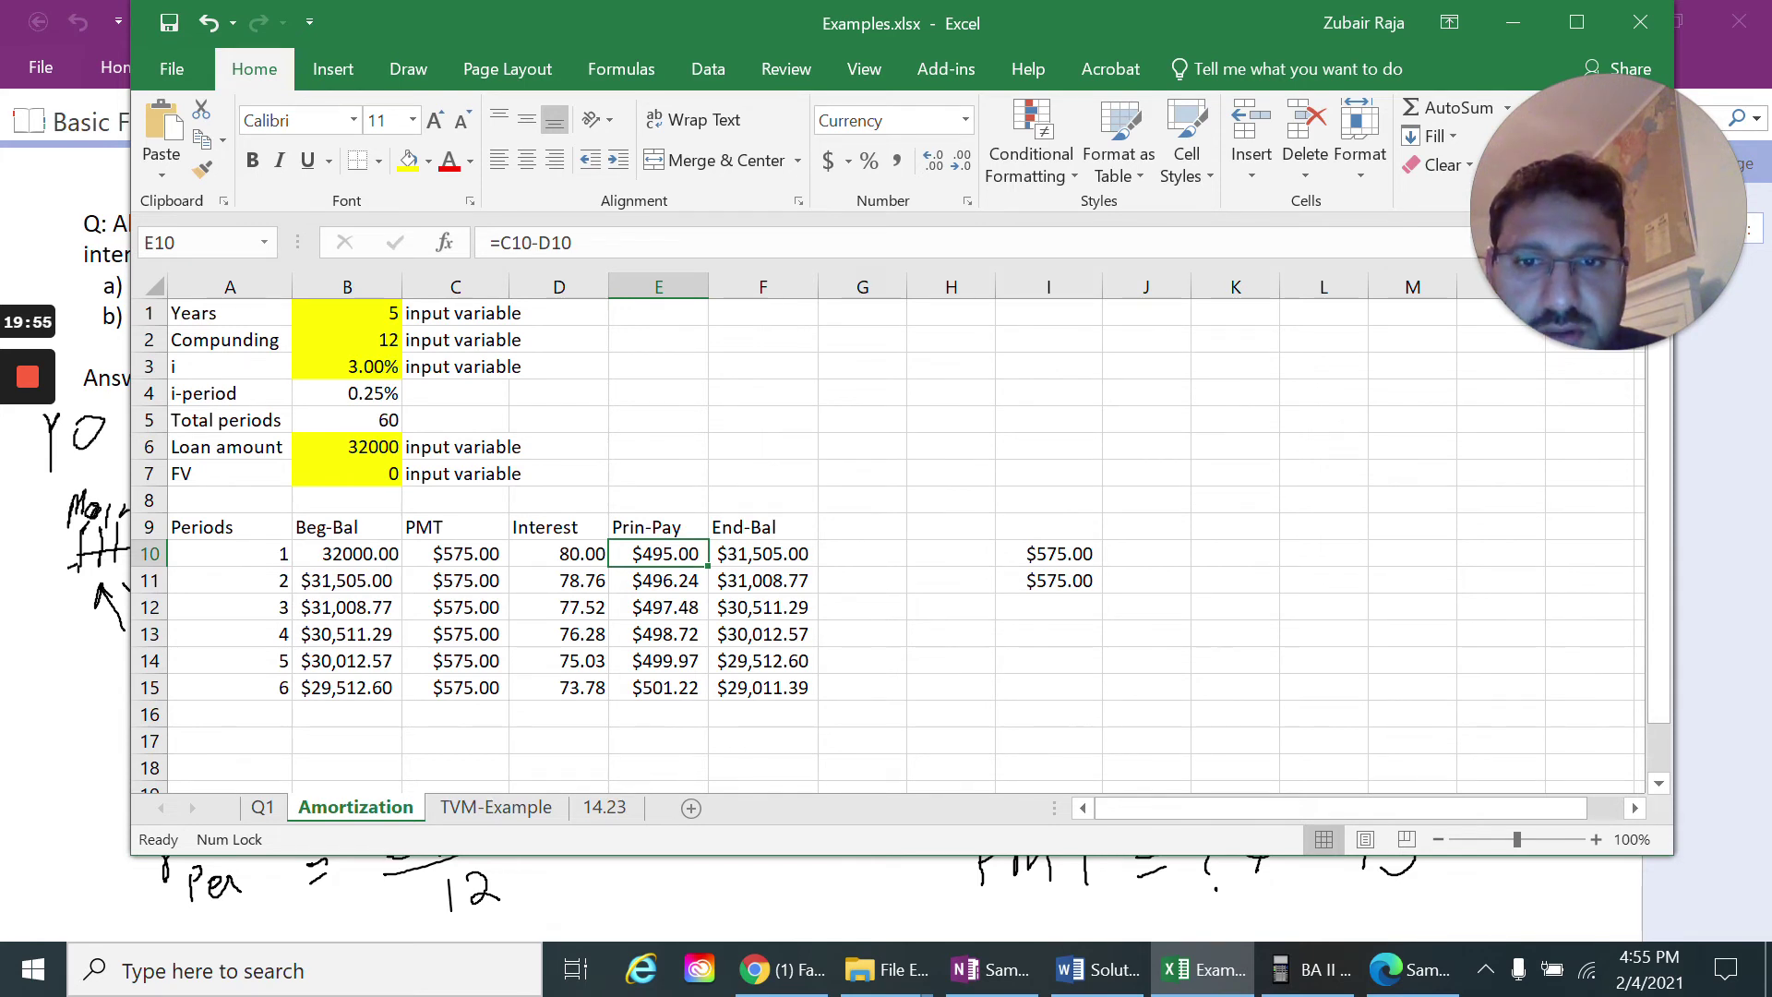
Check the ending balance formula in F10 and enter =F10 in B11 as the second period's beginning balance
{"action": "left_click", "coordinate": [762, 553]}
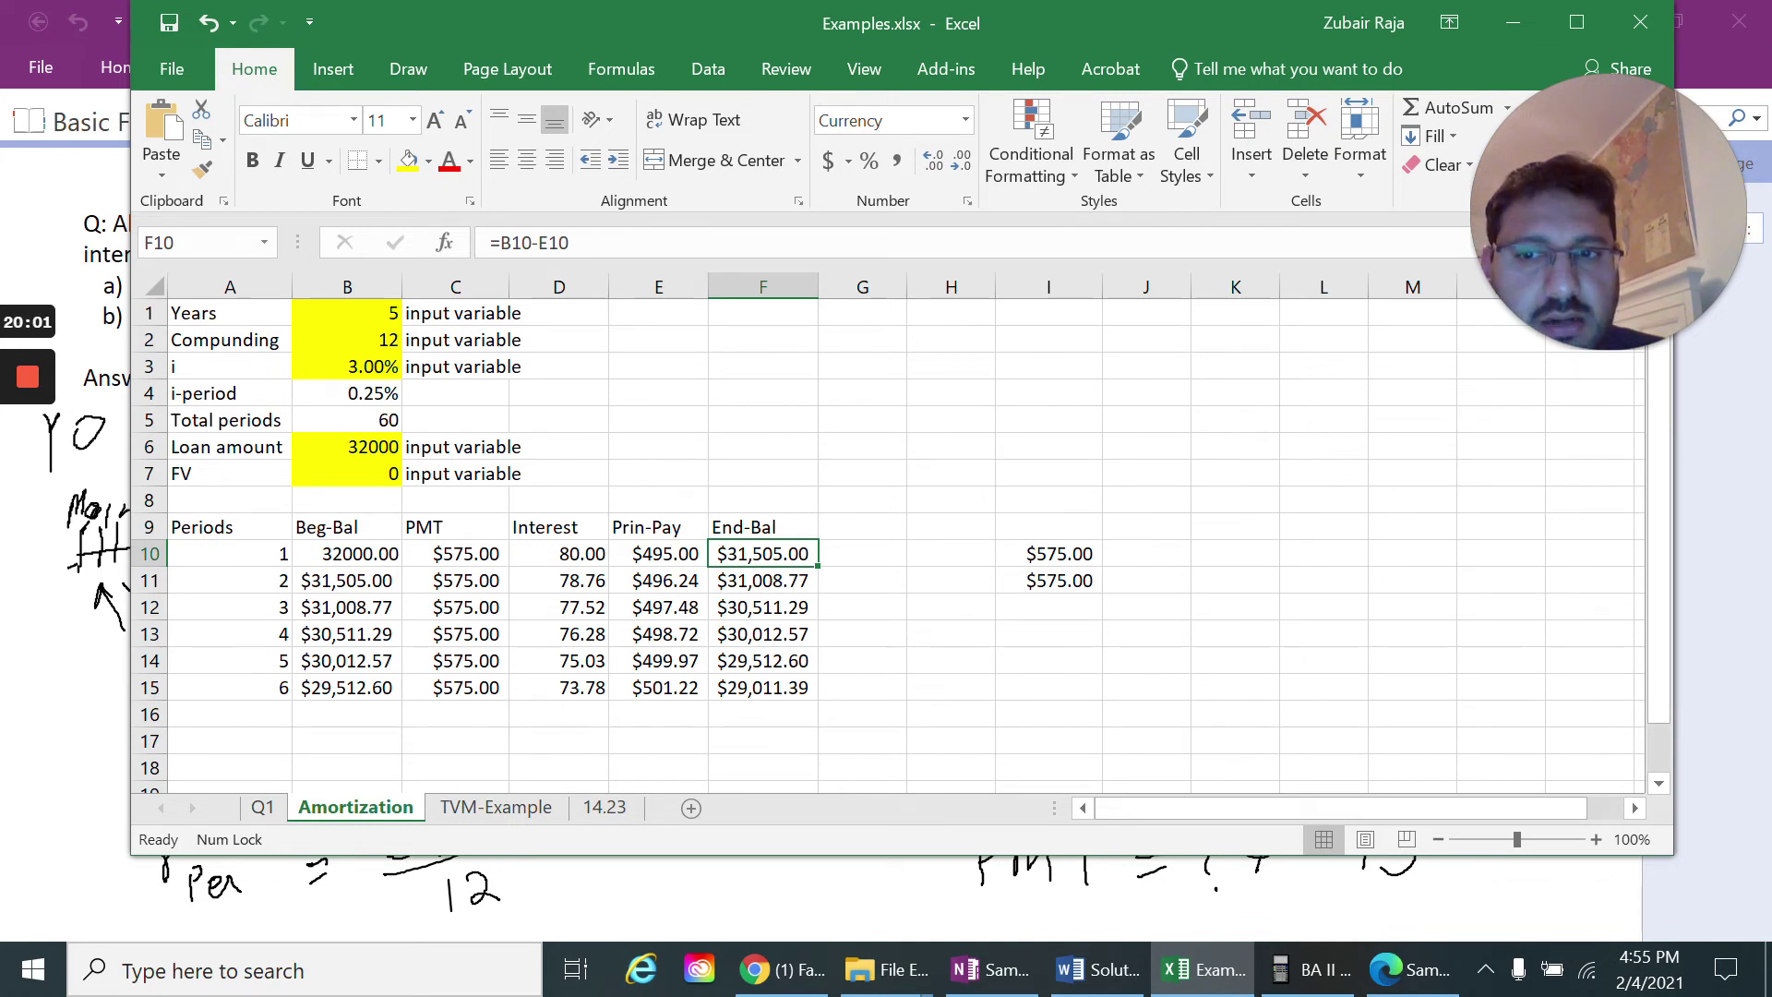
{"action": "left_click", "coordinate": [347, 579]}
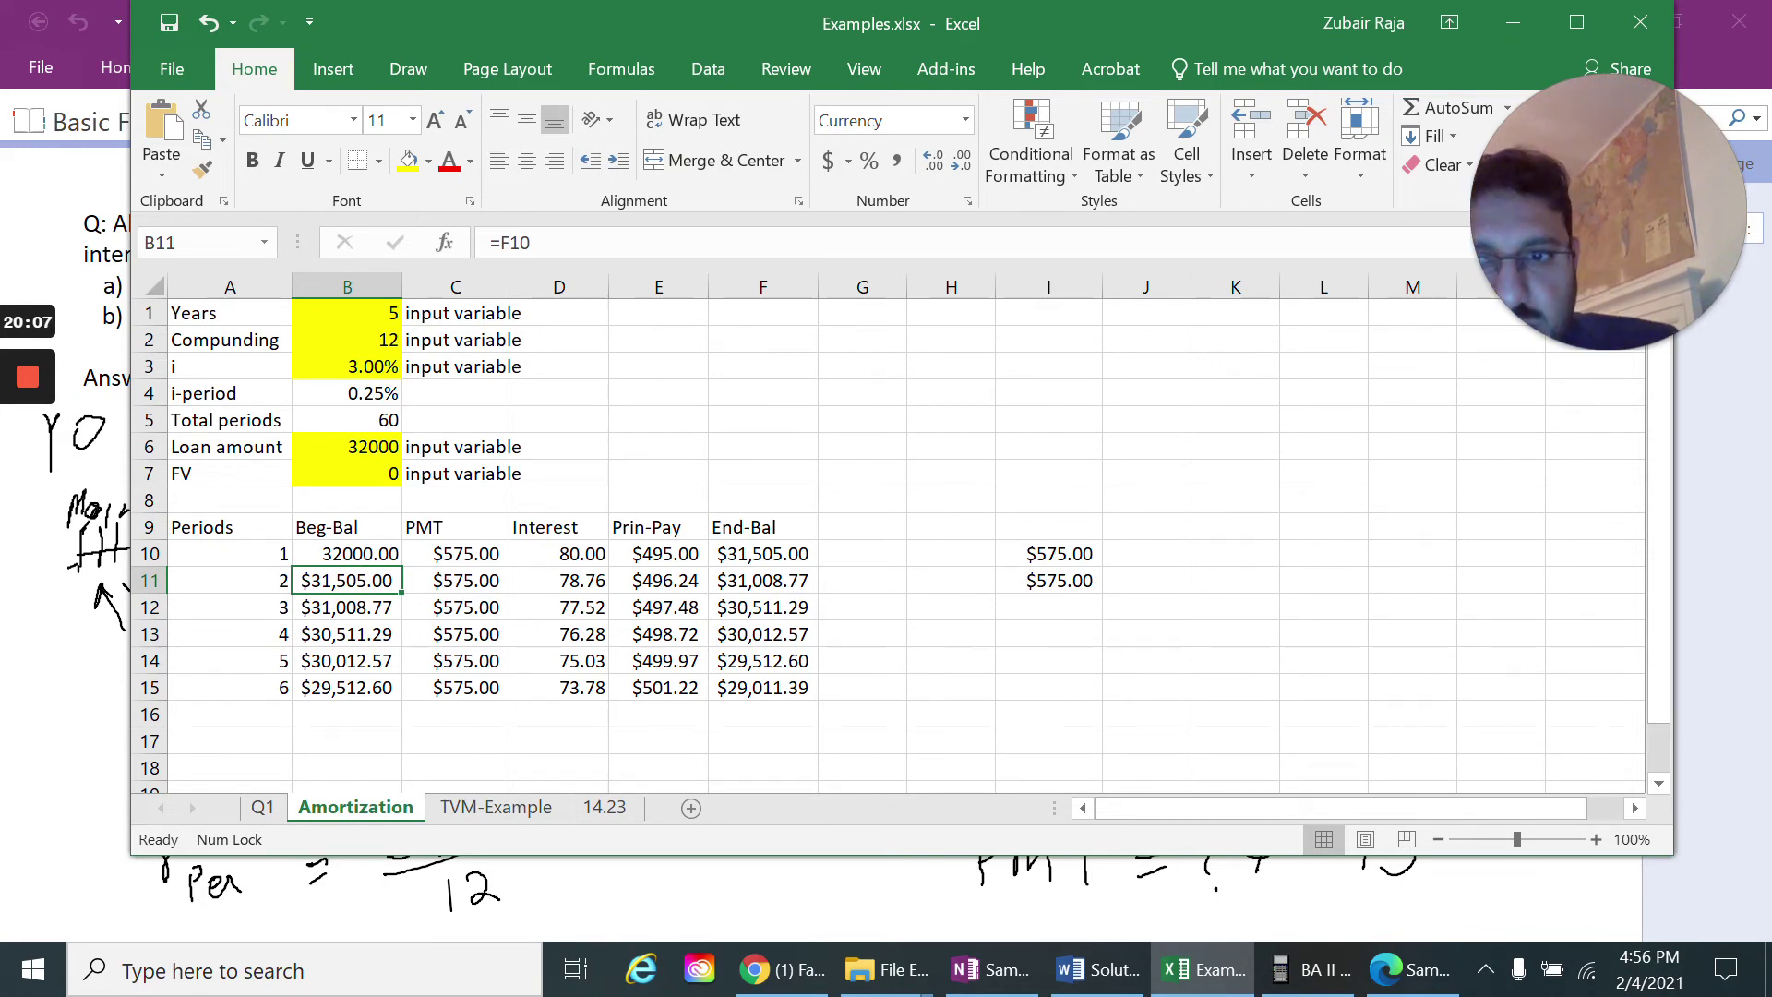
{"action": "type", "text": "="}
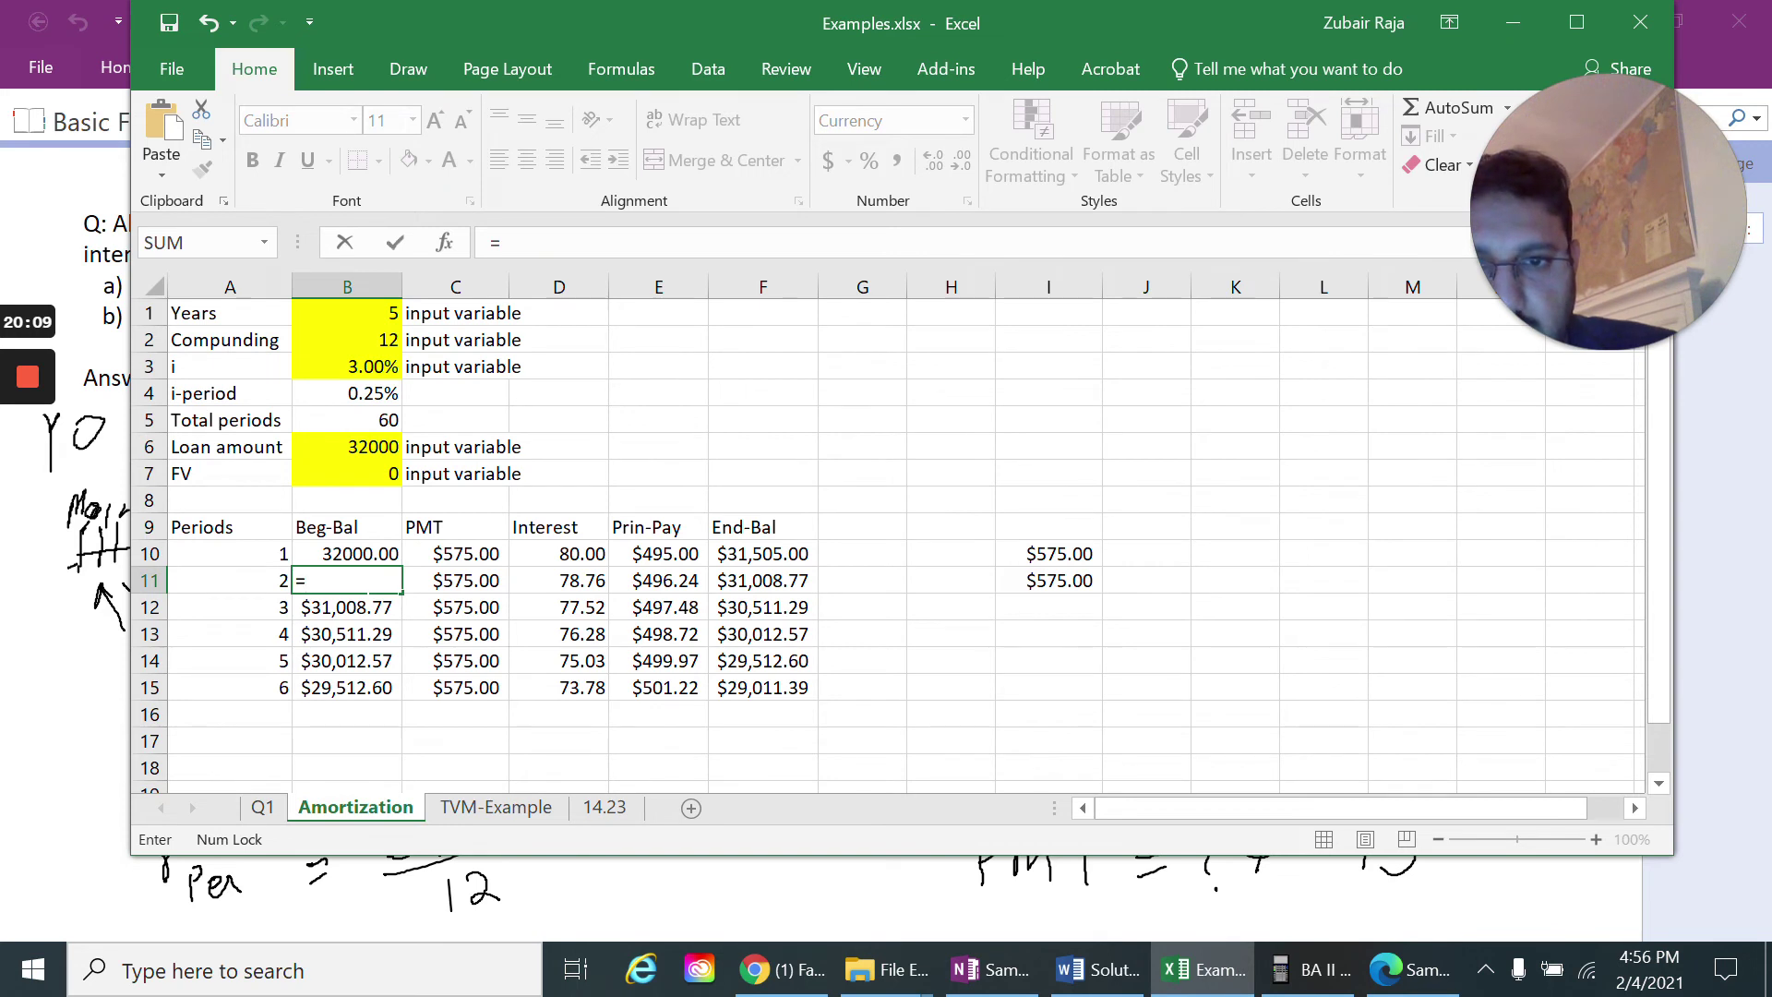
{"action": "left_click", "coordinate": [763, 552]}
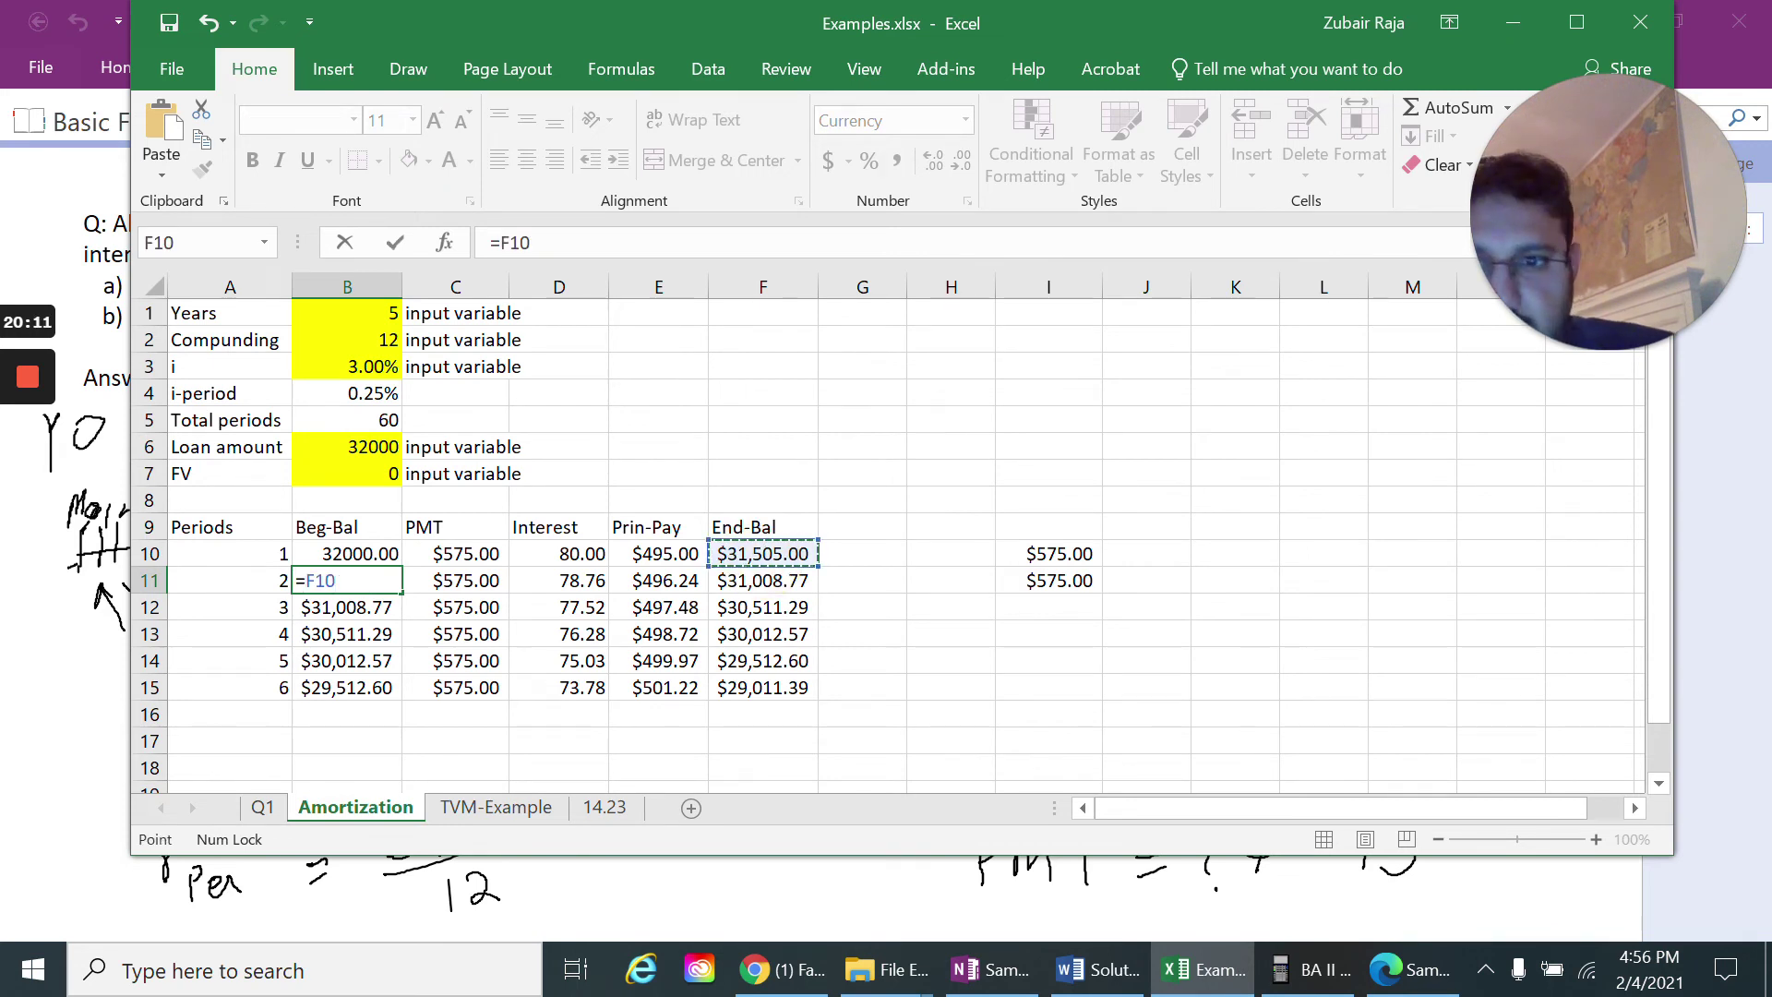
{"action": "key", "text": "Return"}
Enter the formula =C10 in C11 to carry the first period's payment into the second period
{"action": "left_click", "coordinate": [455, 579]}
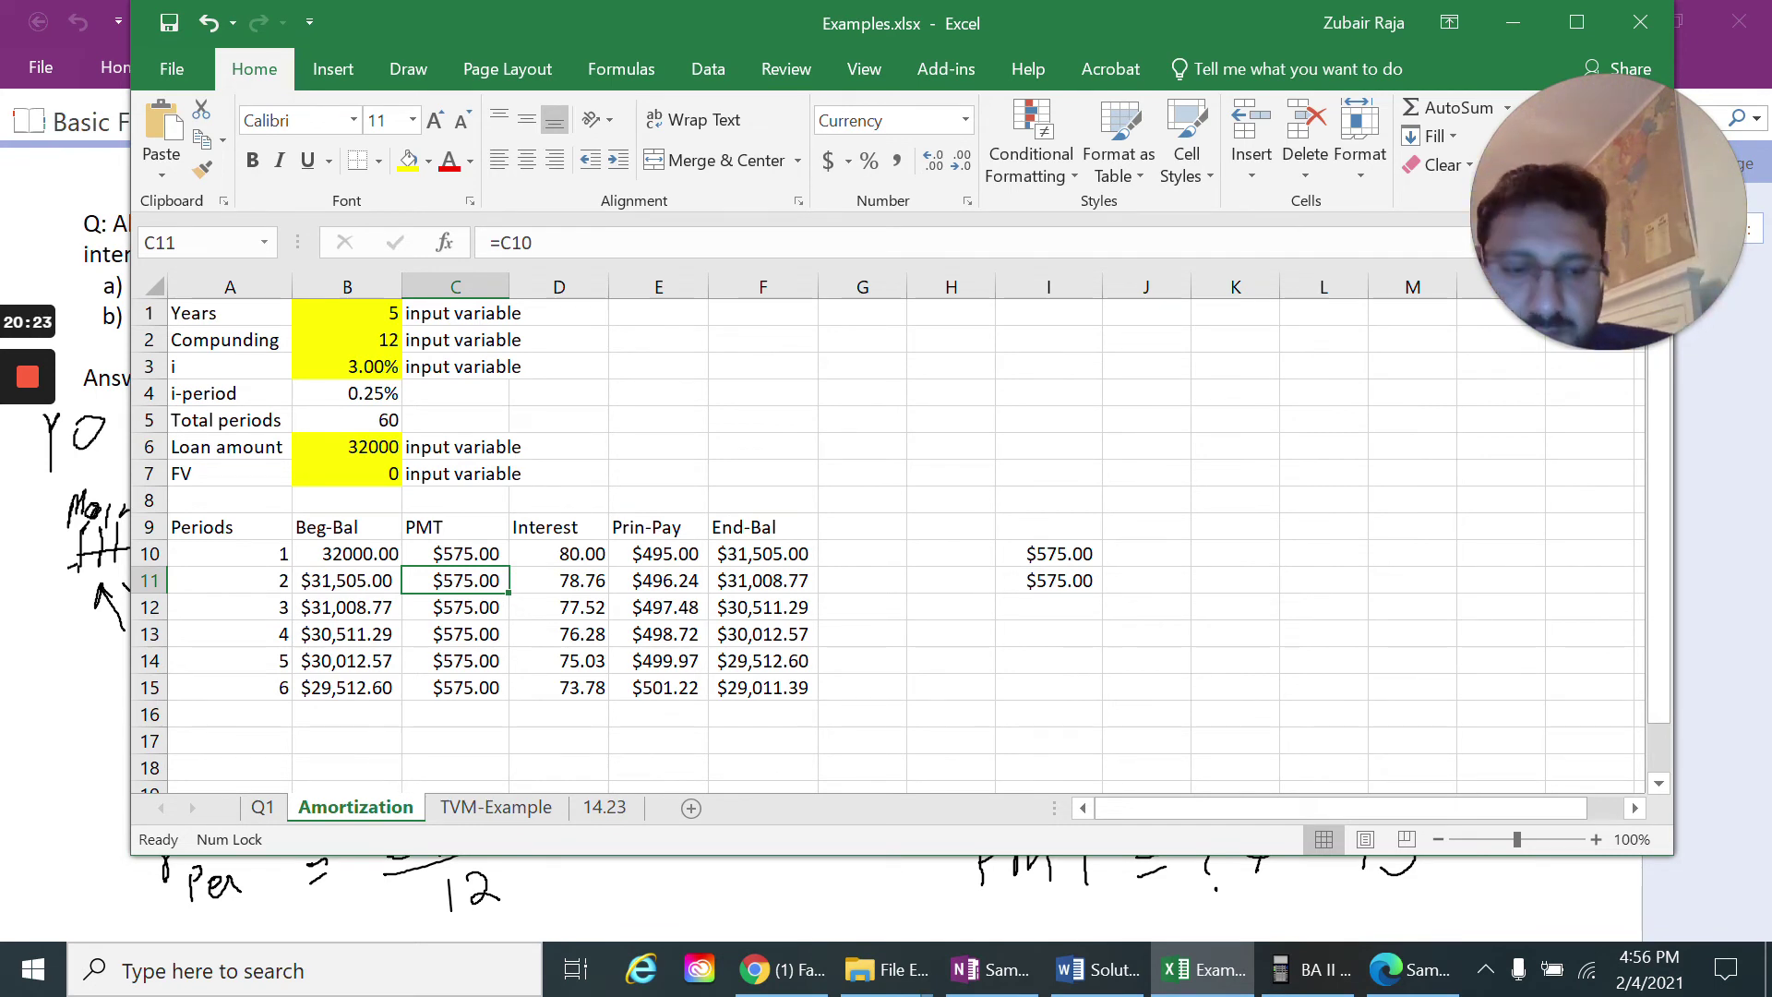
{"action": "type", "text": "="}
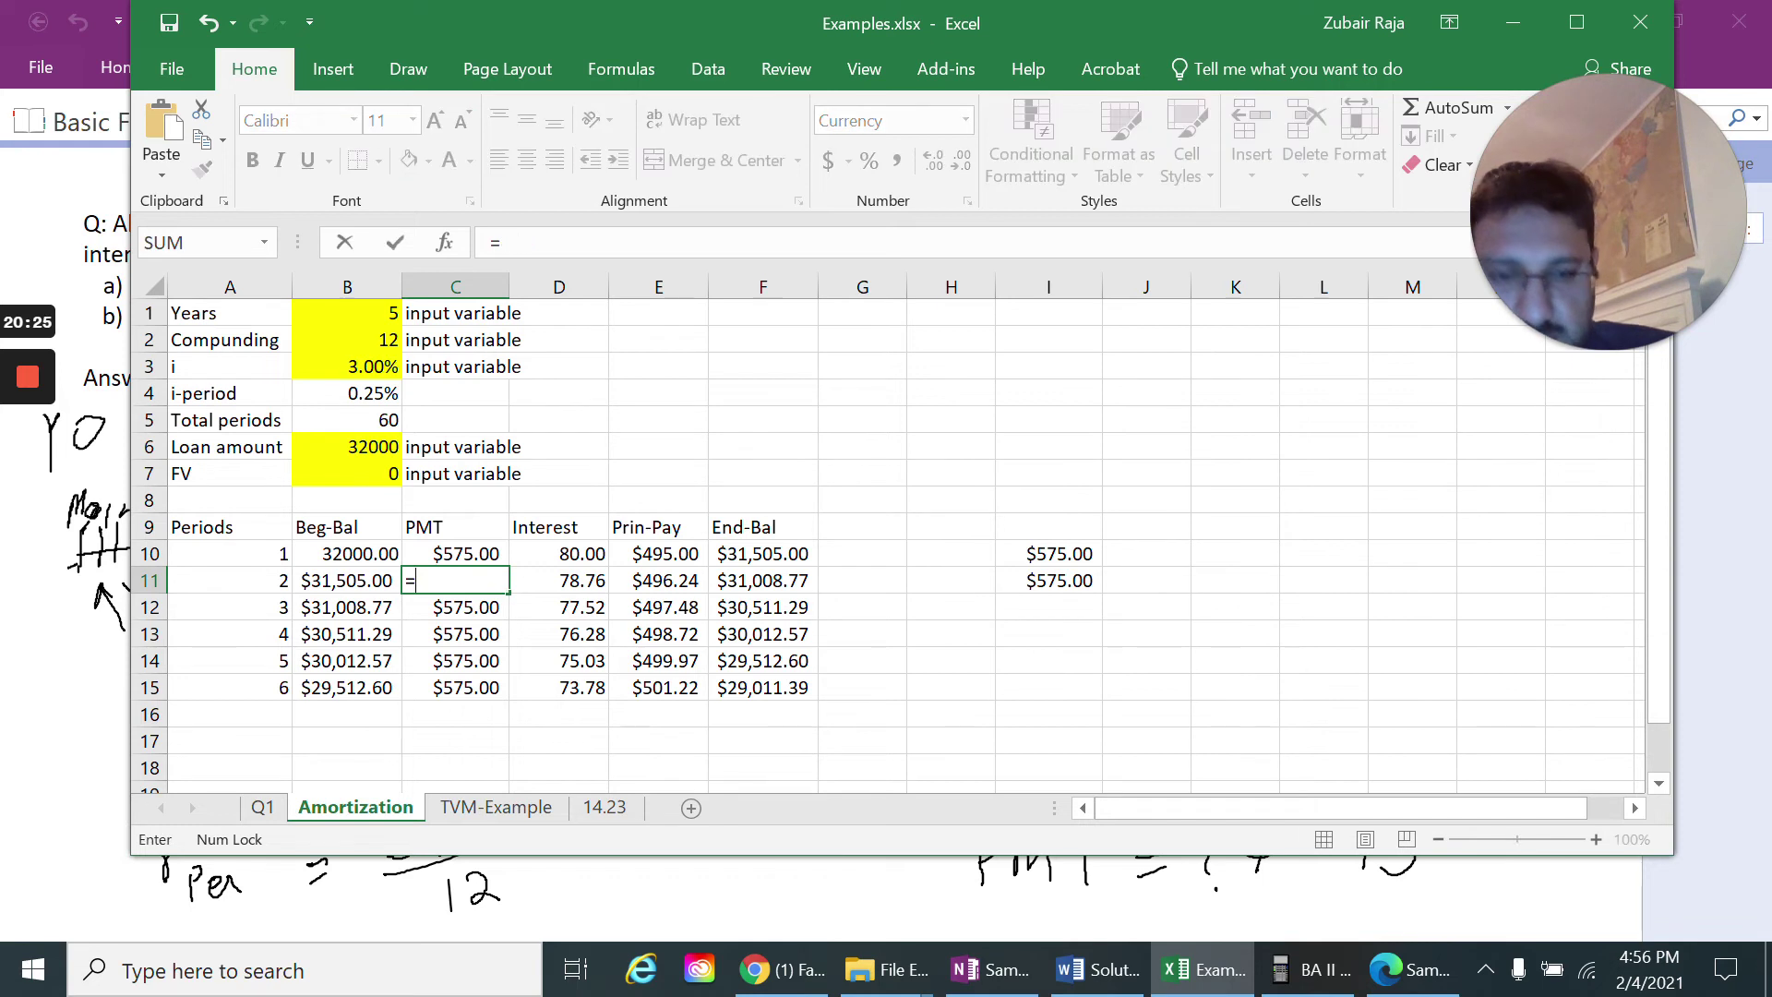
{"action": "key", "text": "Up"}
{"action": "key", "text": "Return"}
Examine the second period's formulas in B11, D11, E11 and F11, including the B11 and $B$4 references in the interest formula
{"action": "left_click", "coordinate": [559, 580]}
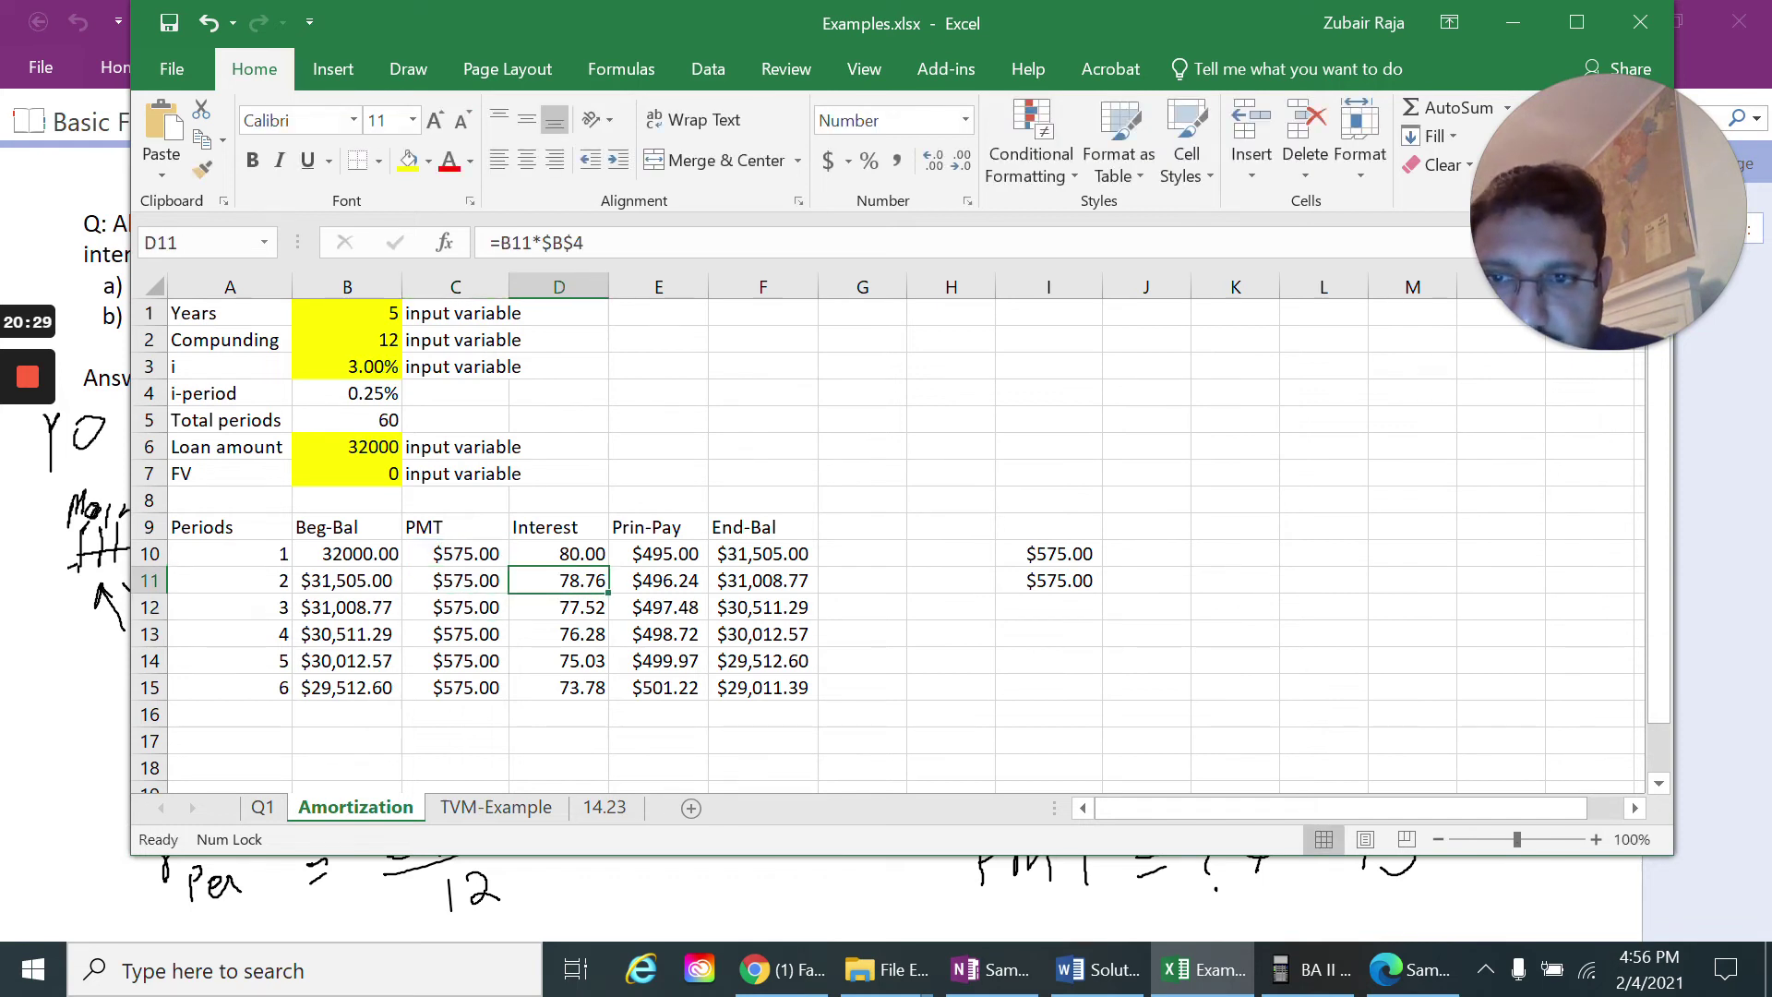
{"action": "left_click_drag", "start_coordinate": [346, 553], "coordinate": [347, 607]}
{"action": "left_click", "coordinate": [346, 580]}
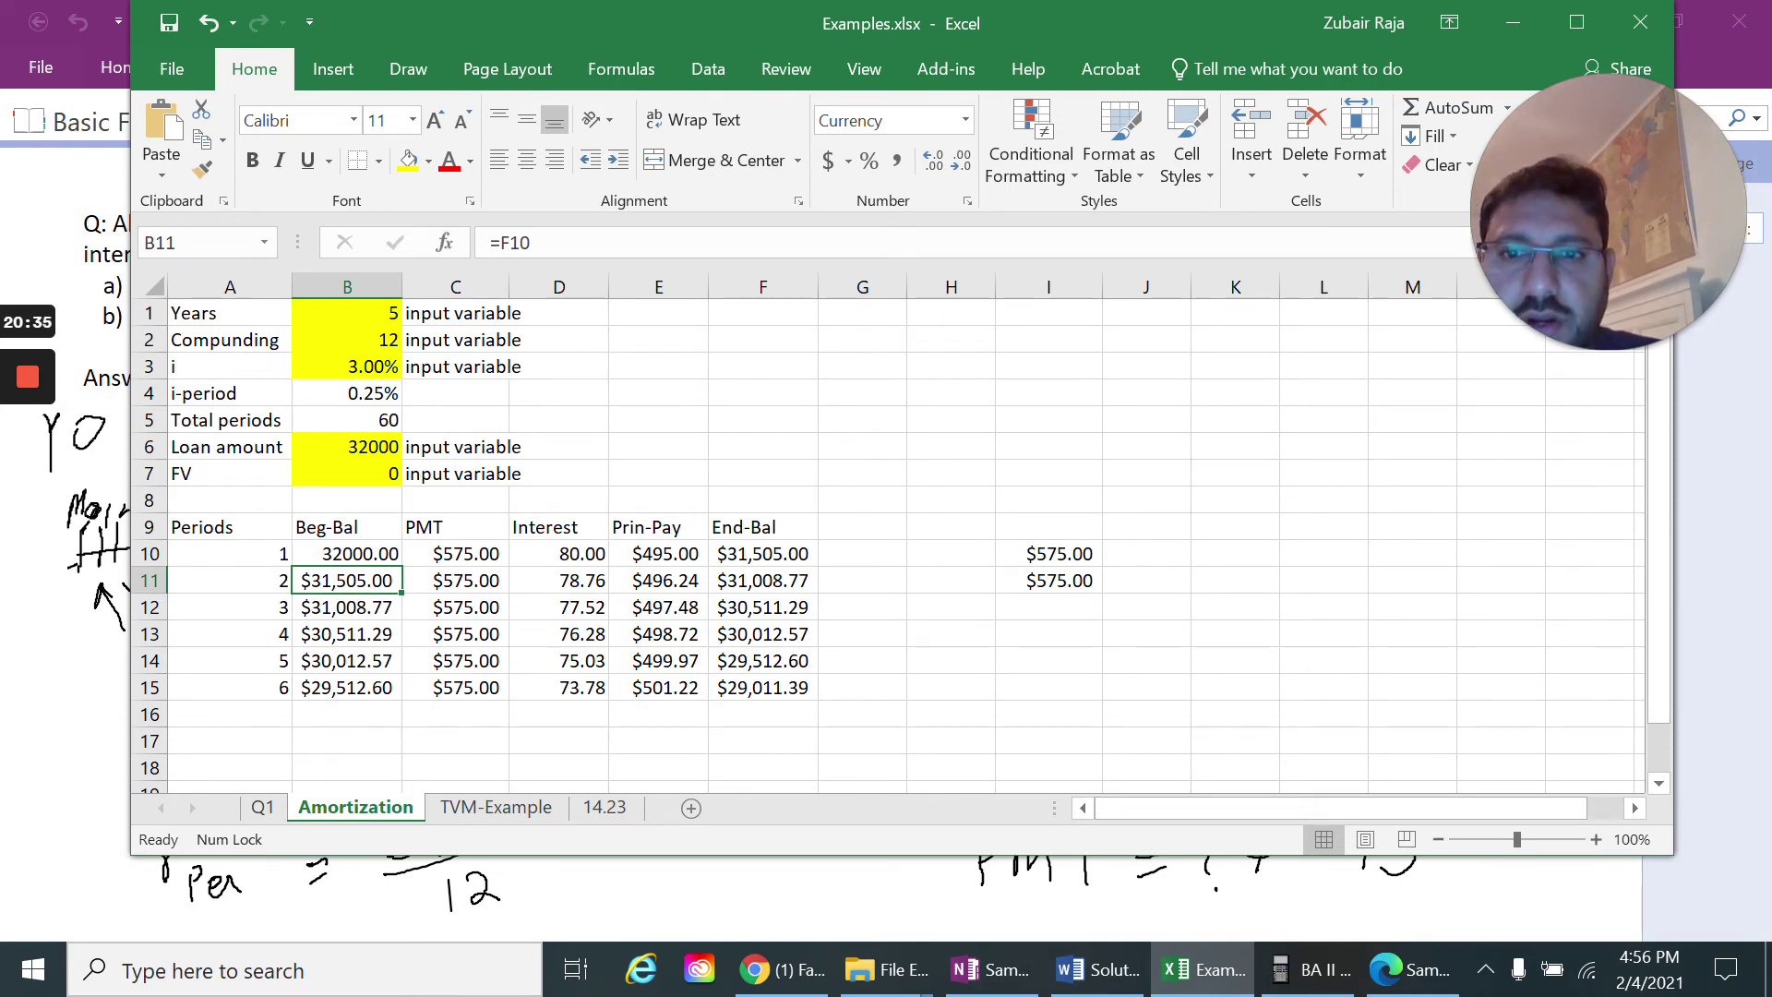
{"action": "left_click", "coordinate": [559, 580]}
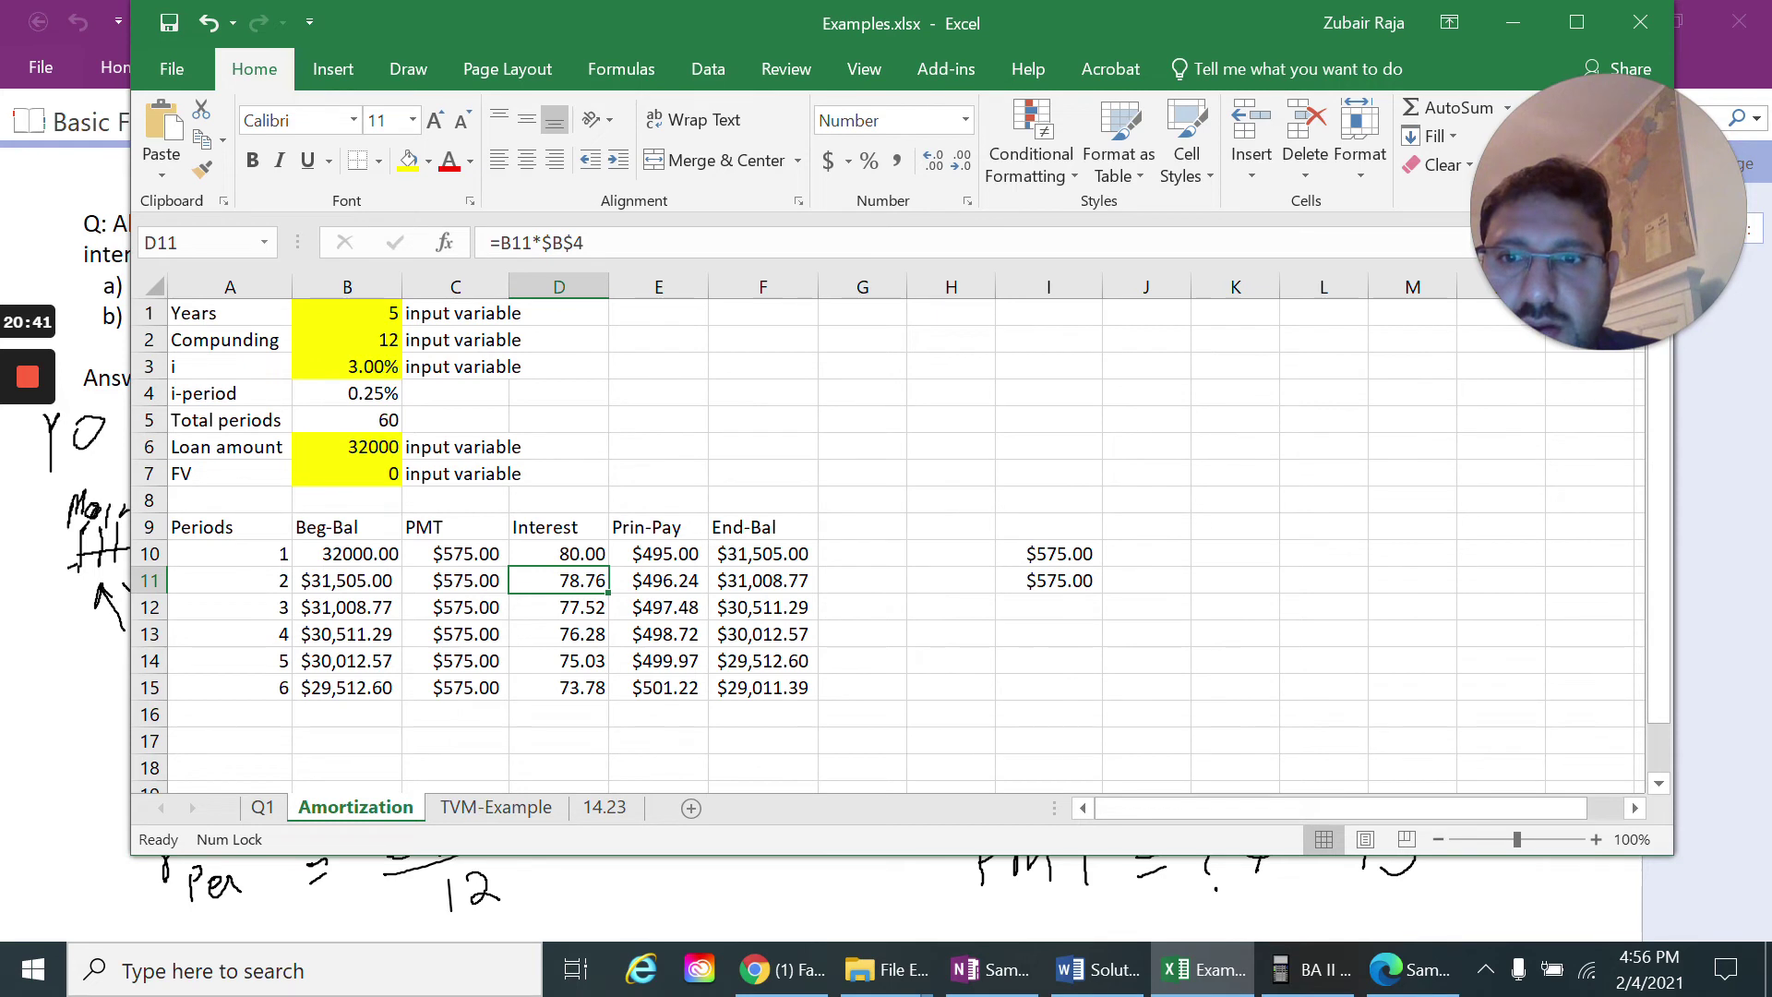
{"action": "left_click", "coordinate": [503, 242]}
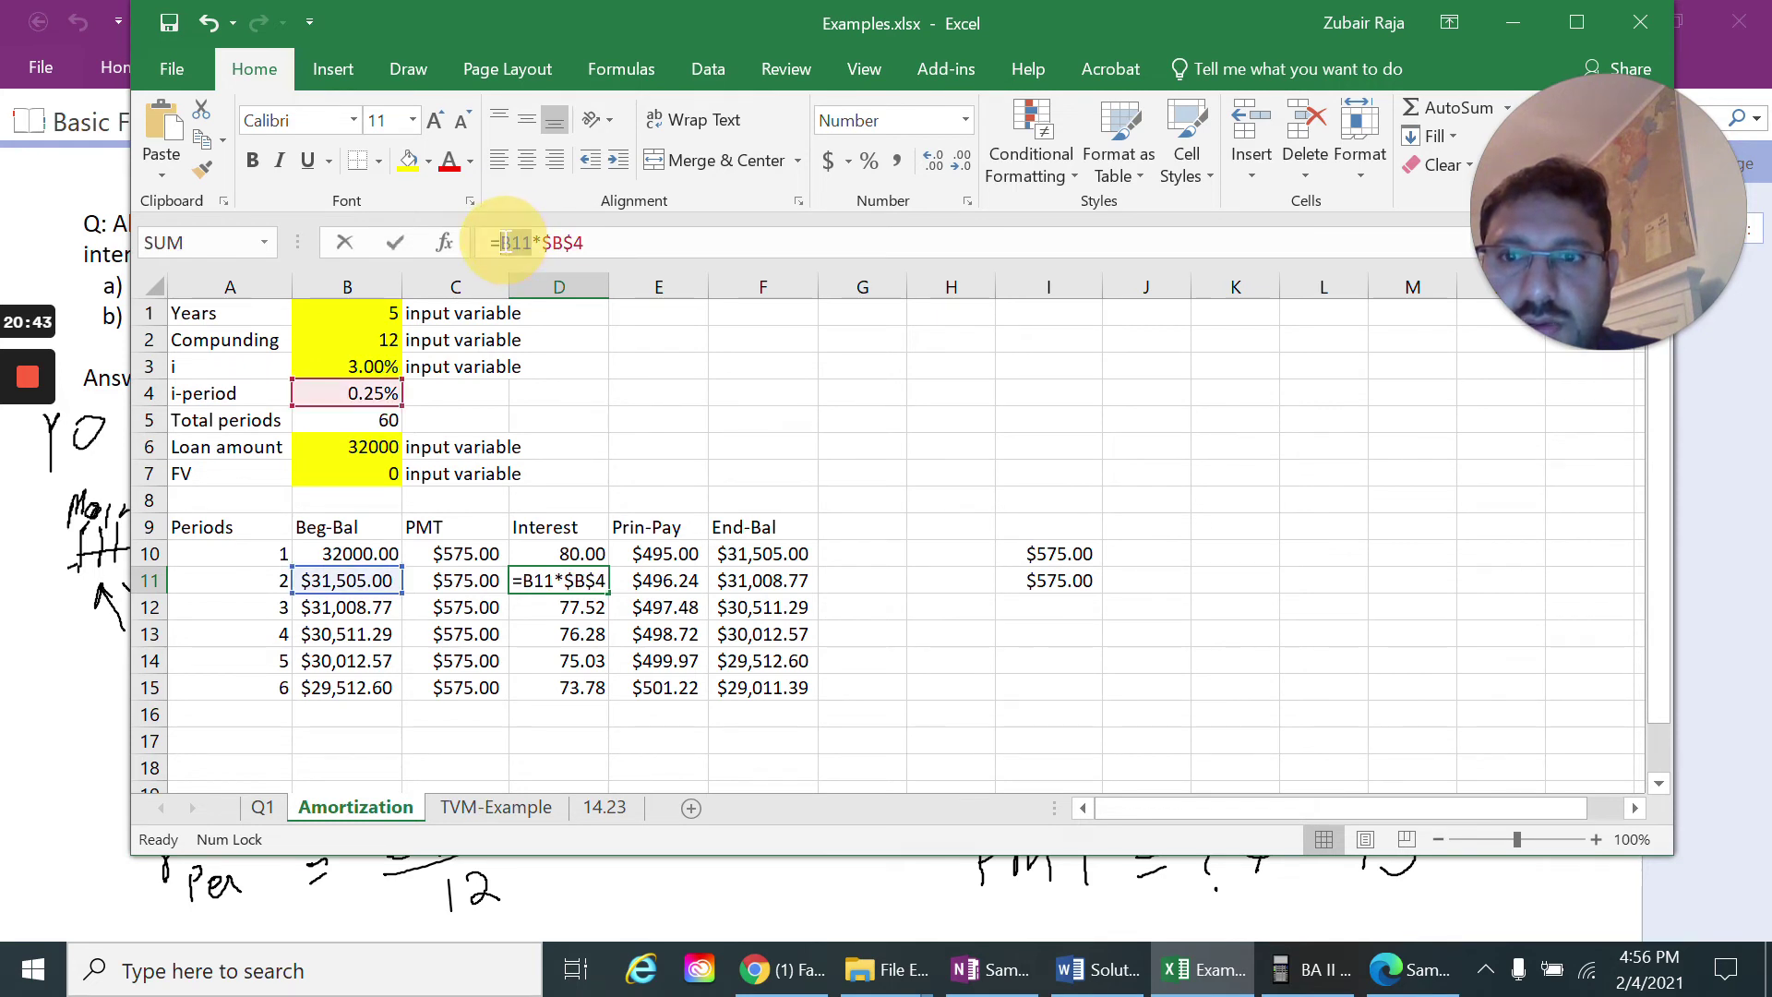
{"action": "double_click", "coordinate": [506, 241]}
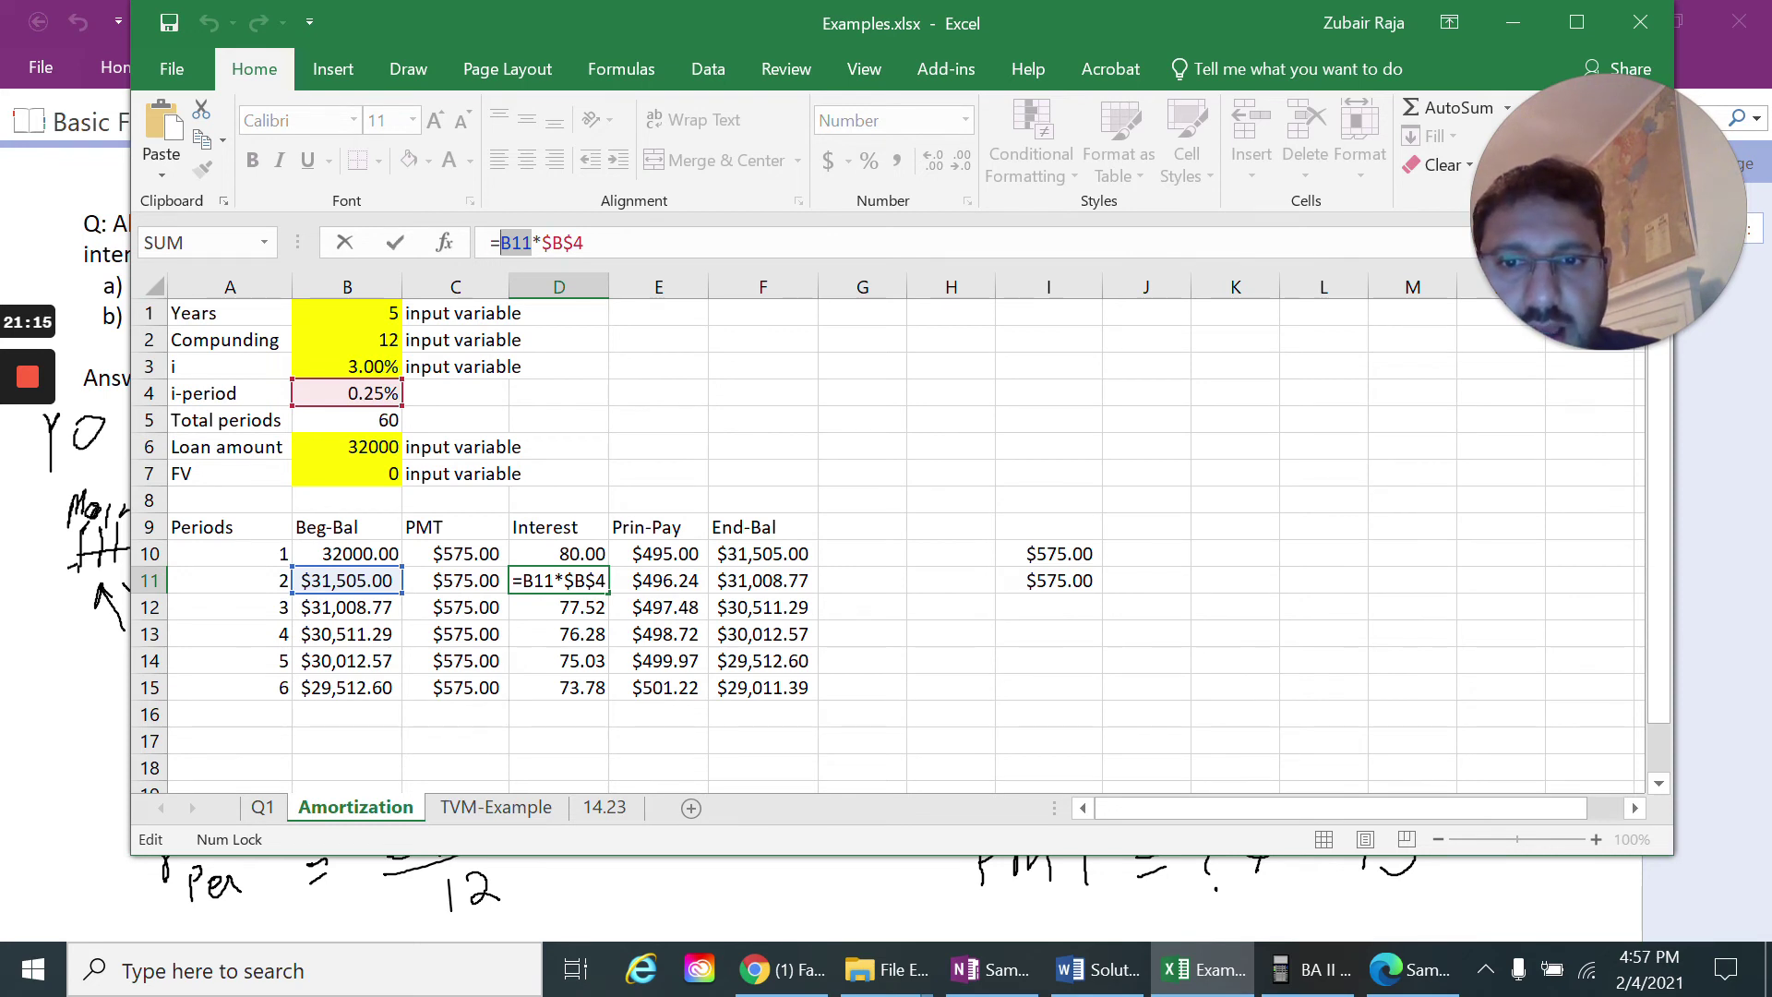
{"action": "left_click", "coordinate": [586, 580]}
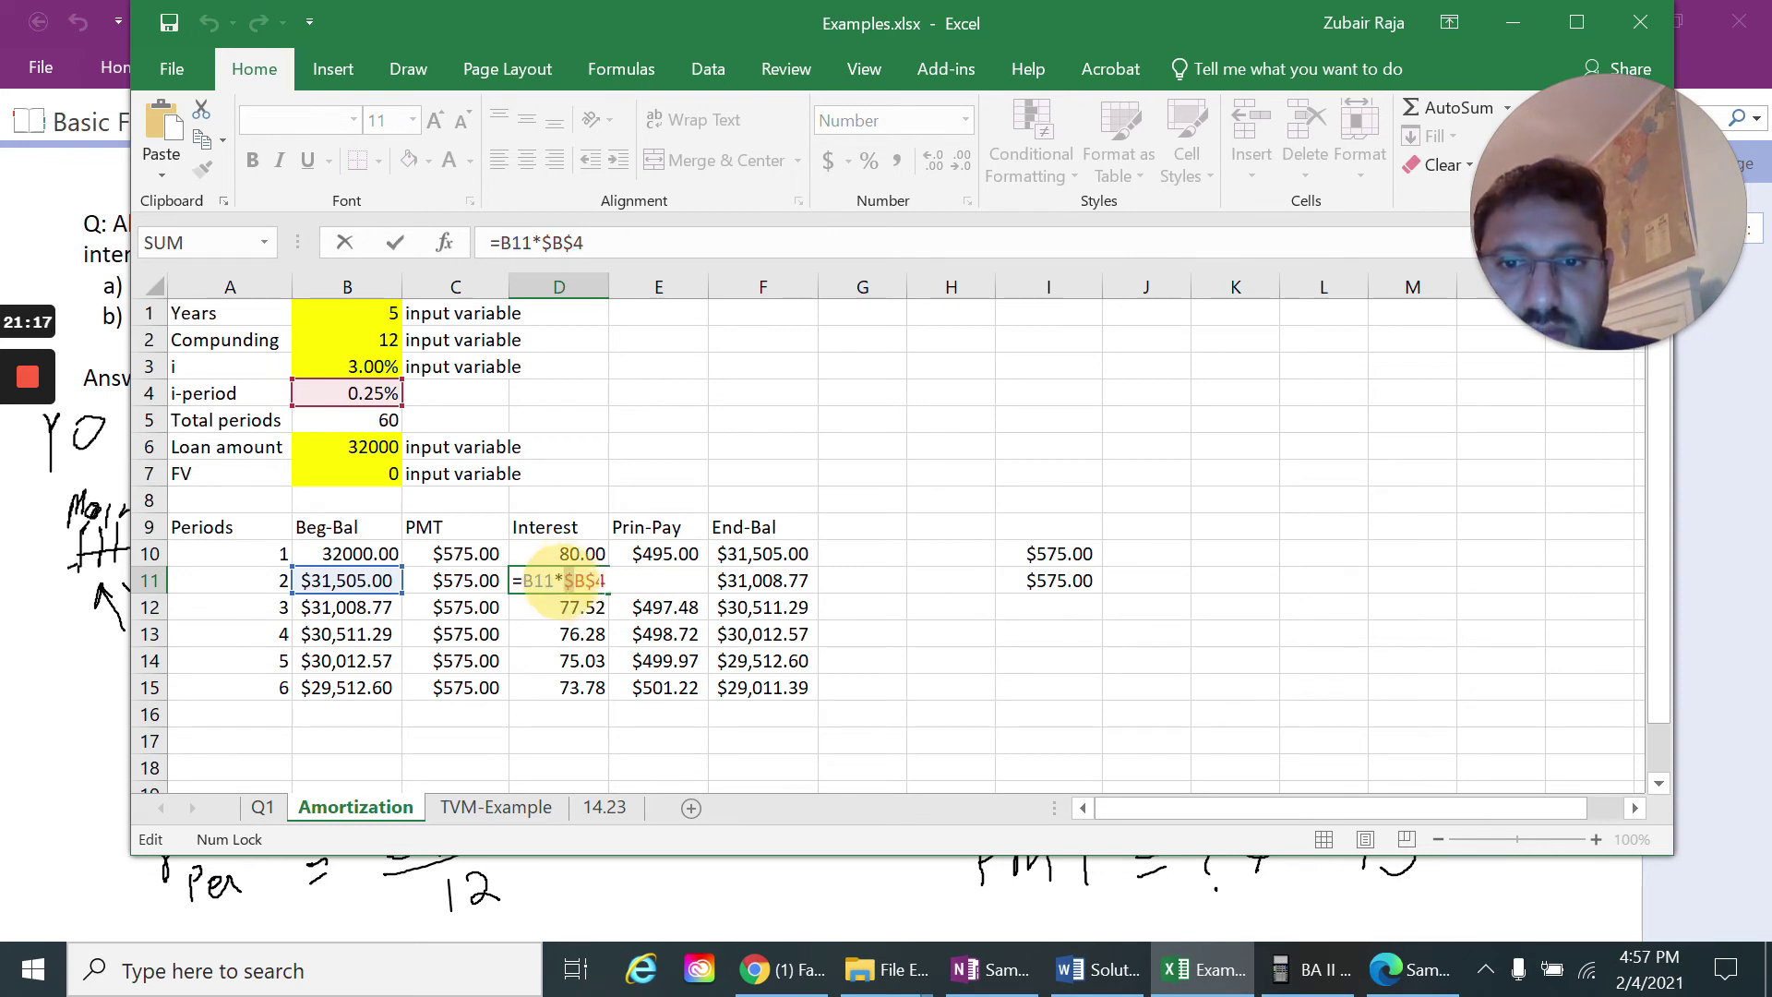
{"action": "left_click", "coordinate": [578, 581]}
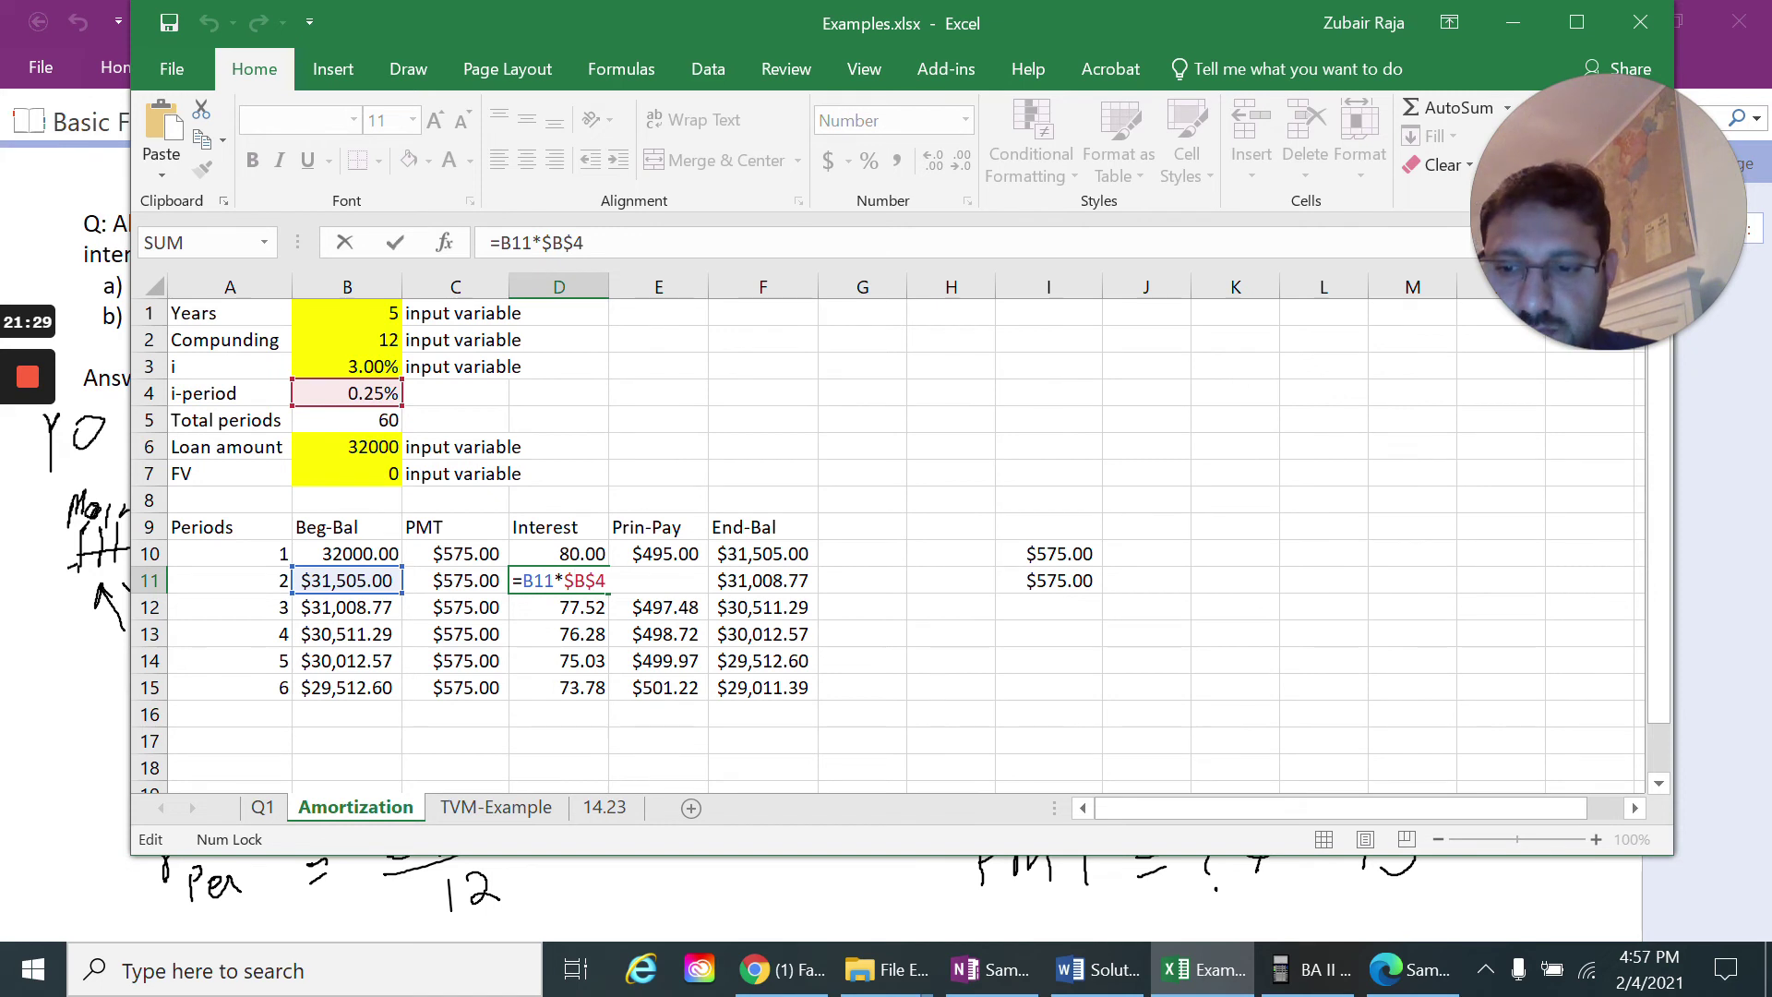
{"action": "key", "text": "ctrl+Return"}
{"action": "left_click", "coordinate": [646, 584]}
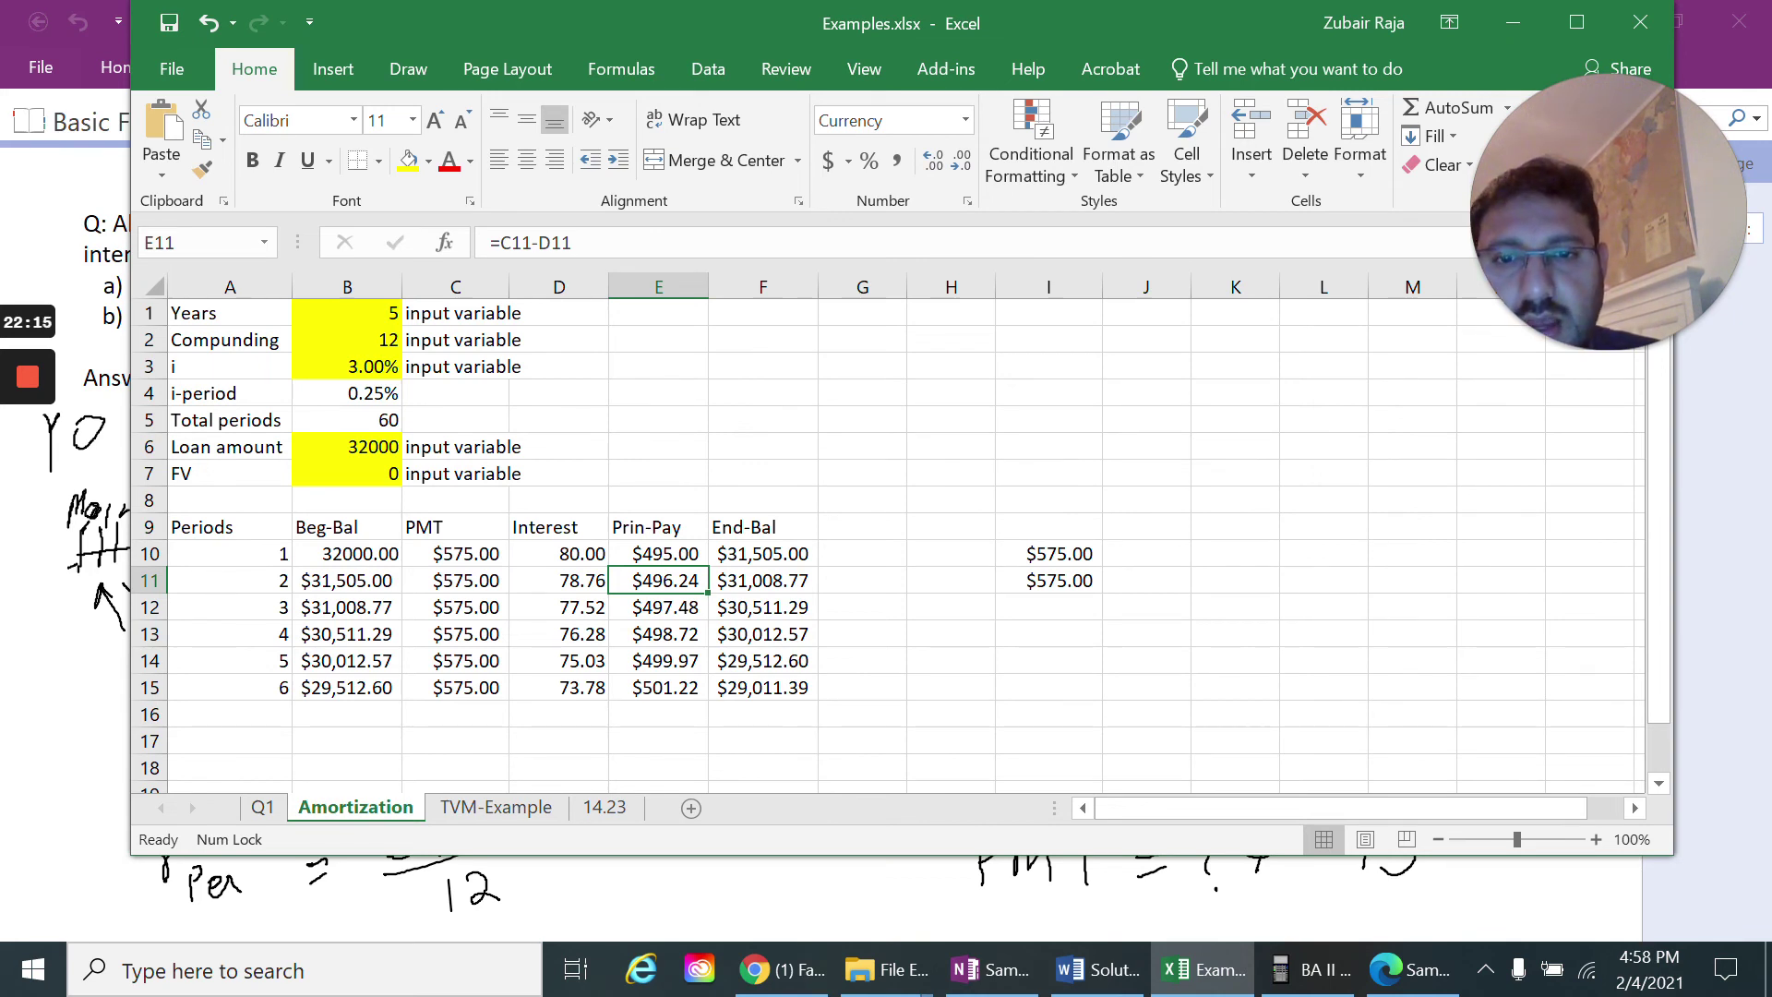
{"action": "left_click", "coordinate": [763, 580]}
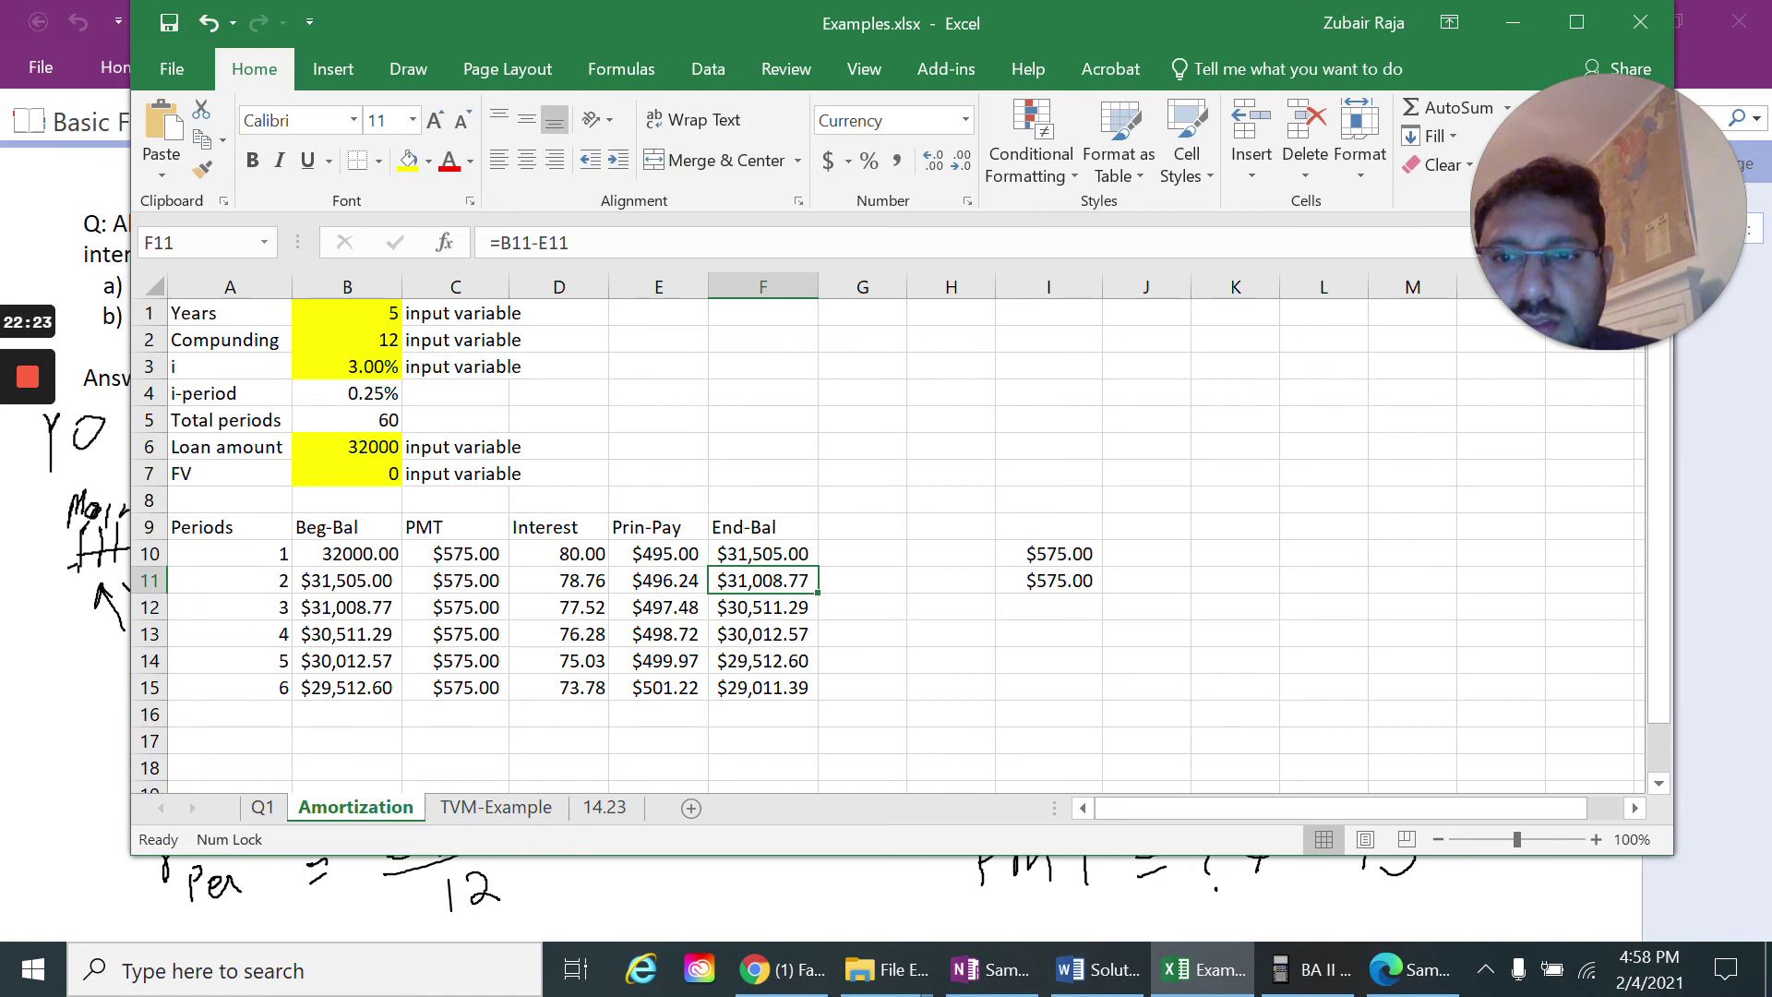
Examine the second period's row from the beginning balance in B11 to the ending balance in F11, and how it leads into period 3
{"action": "left_click", "coordinate": [347, 580]}
{"action": "left_click", "coordinate": [658, 581]}
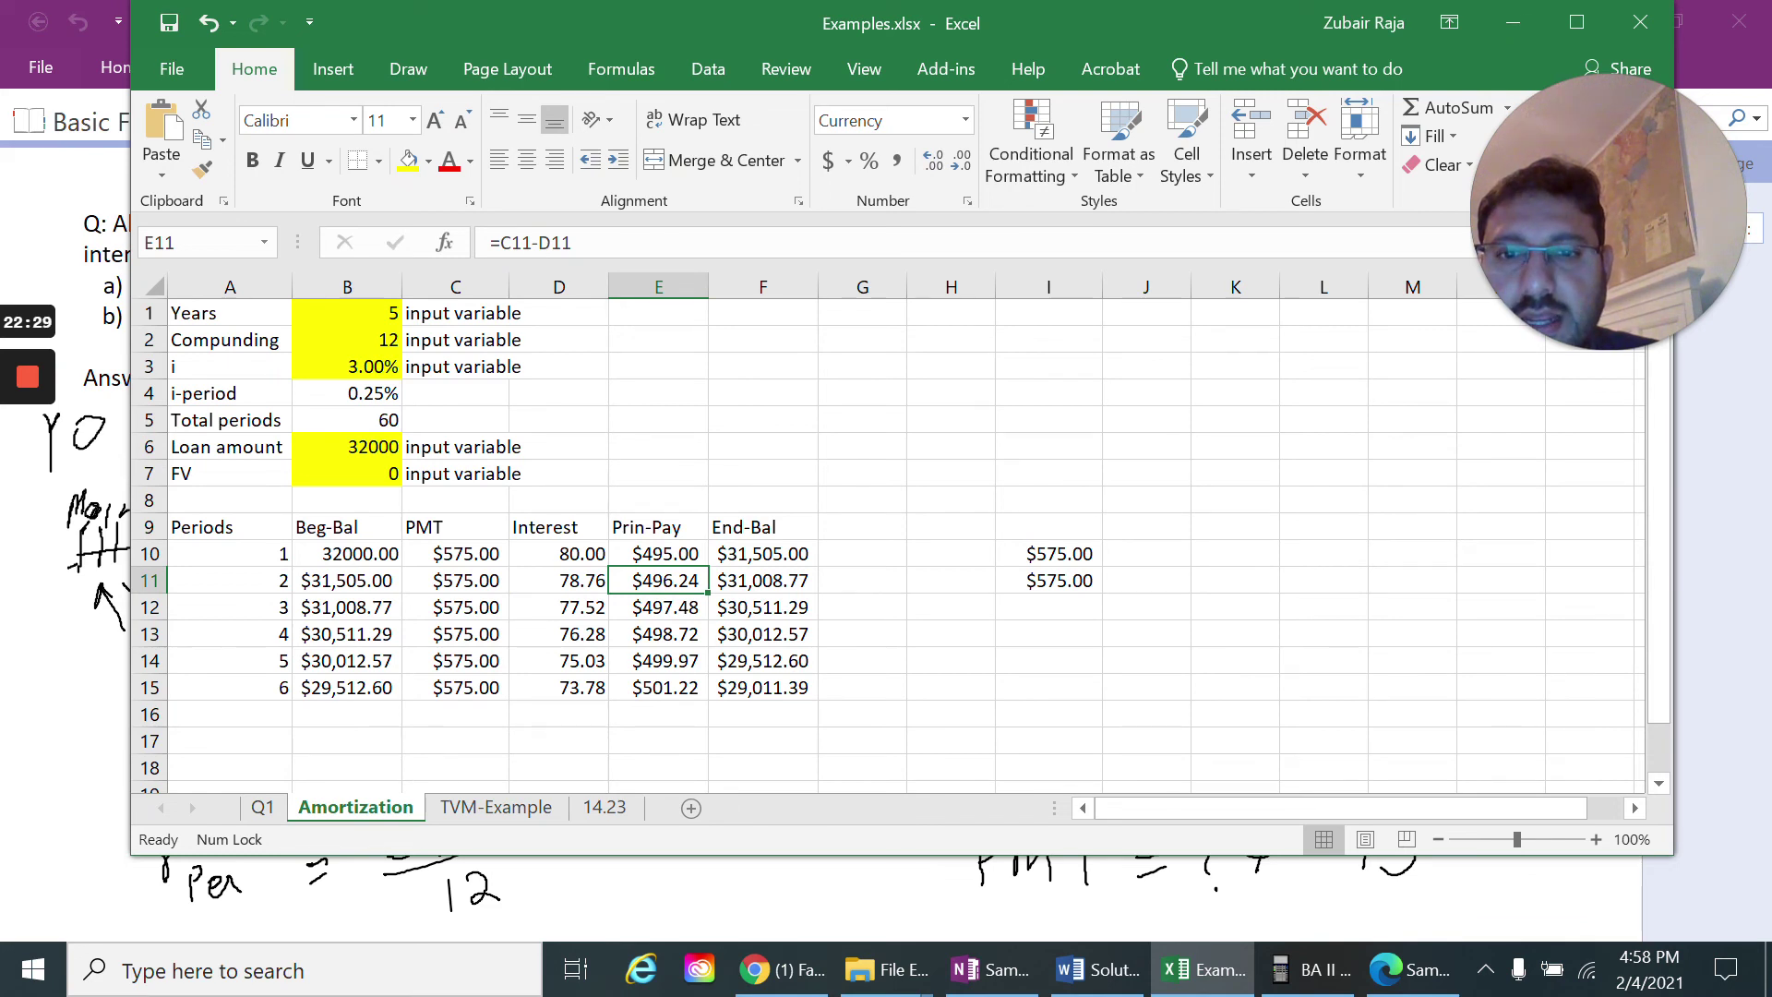
{"action": "left_click", "coordinate": [762, 581]}
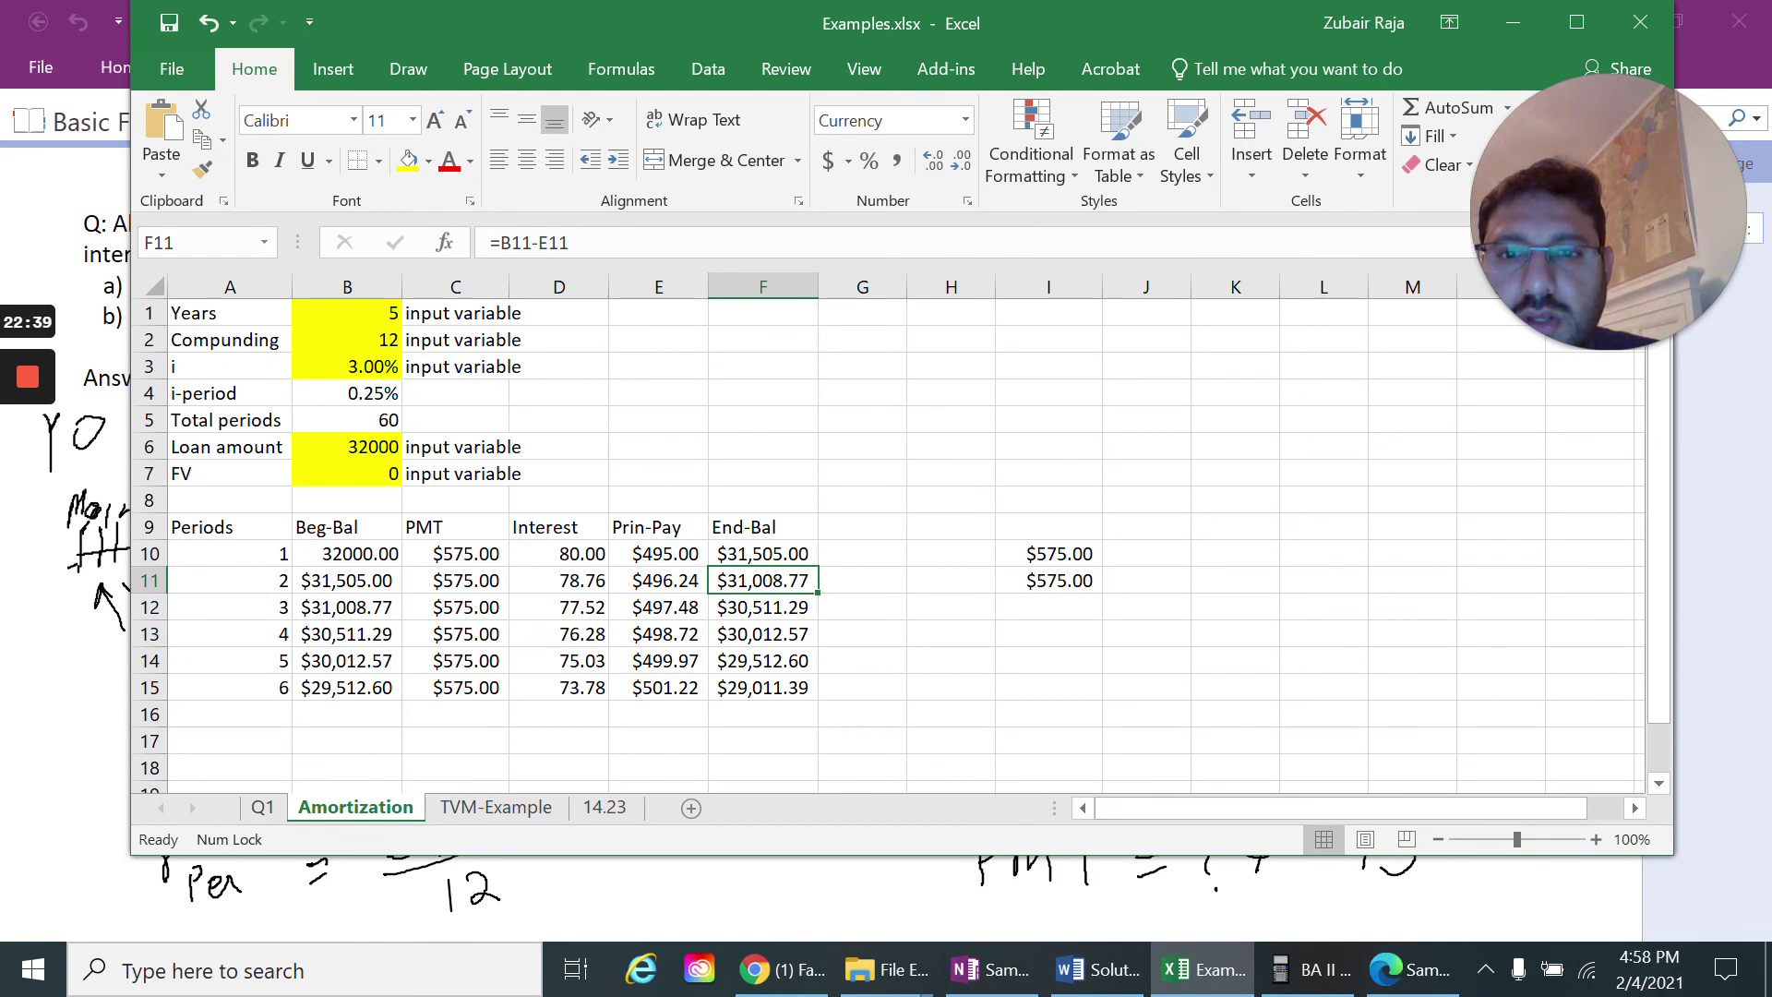
{"action": "left_click", "coordinate": [347, 580]}
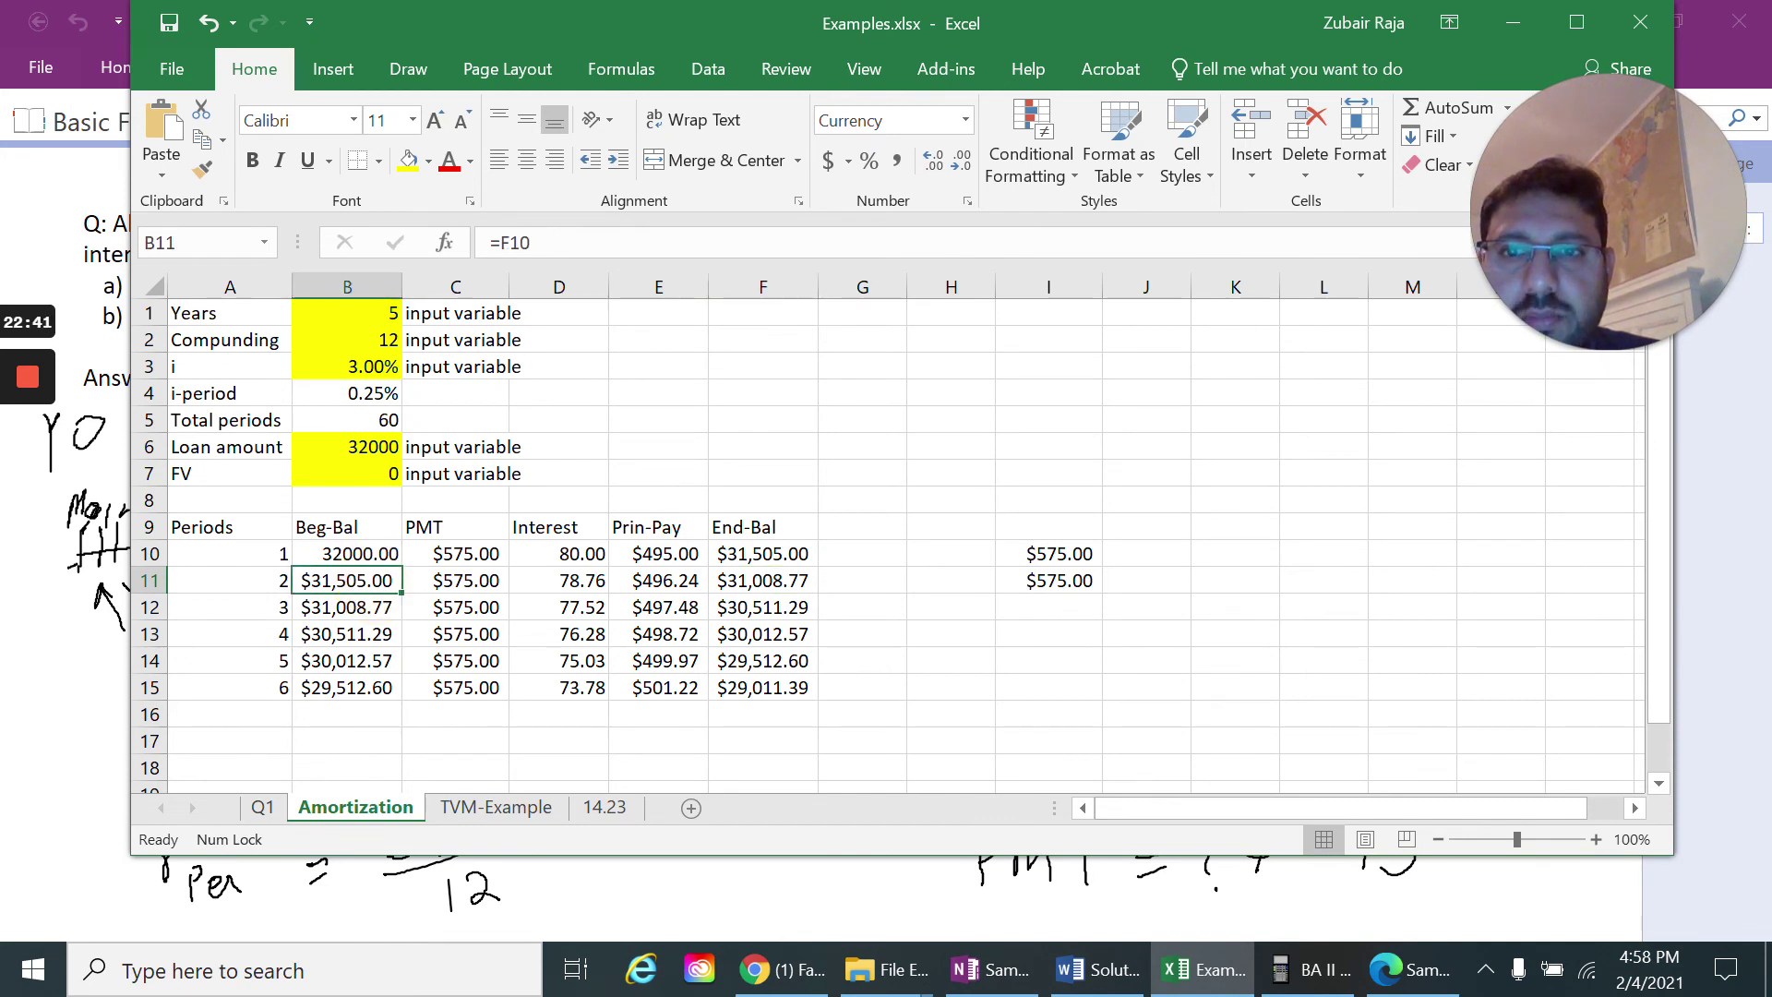
{"action": "left_click", "coordinate": [456, 581]}
{"action": "left_click", "coordinate": [559, 581]}
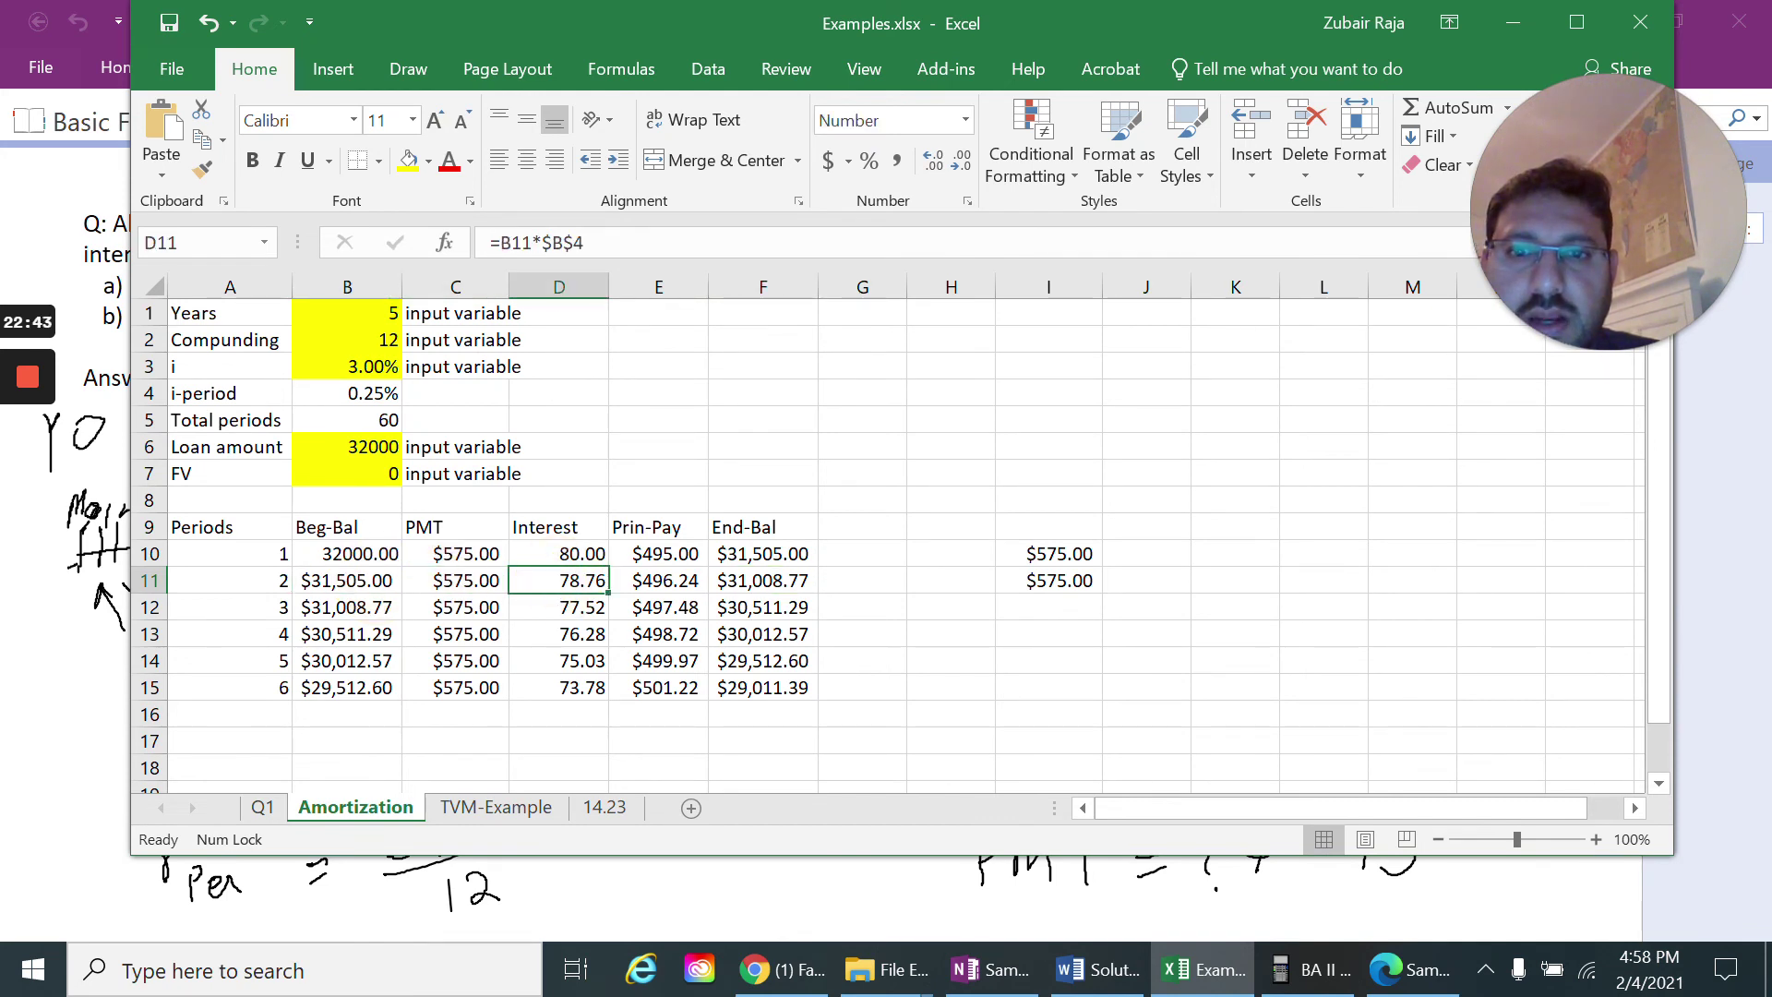
{"action": "left_click", "coordinate": [656, 581]}
{"action": "left_click", "coordinate": [787, 580]}
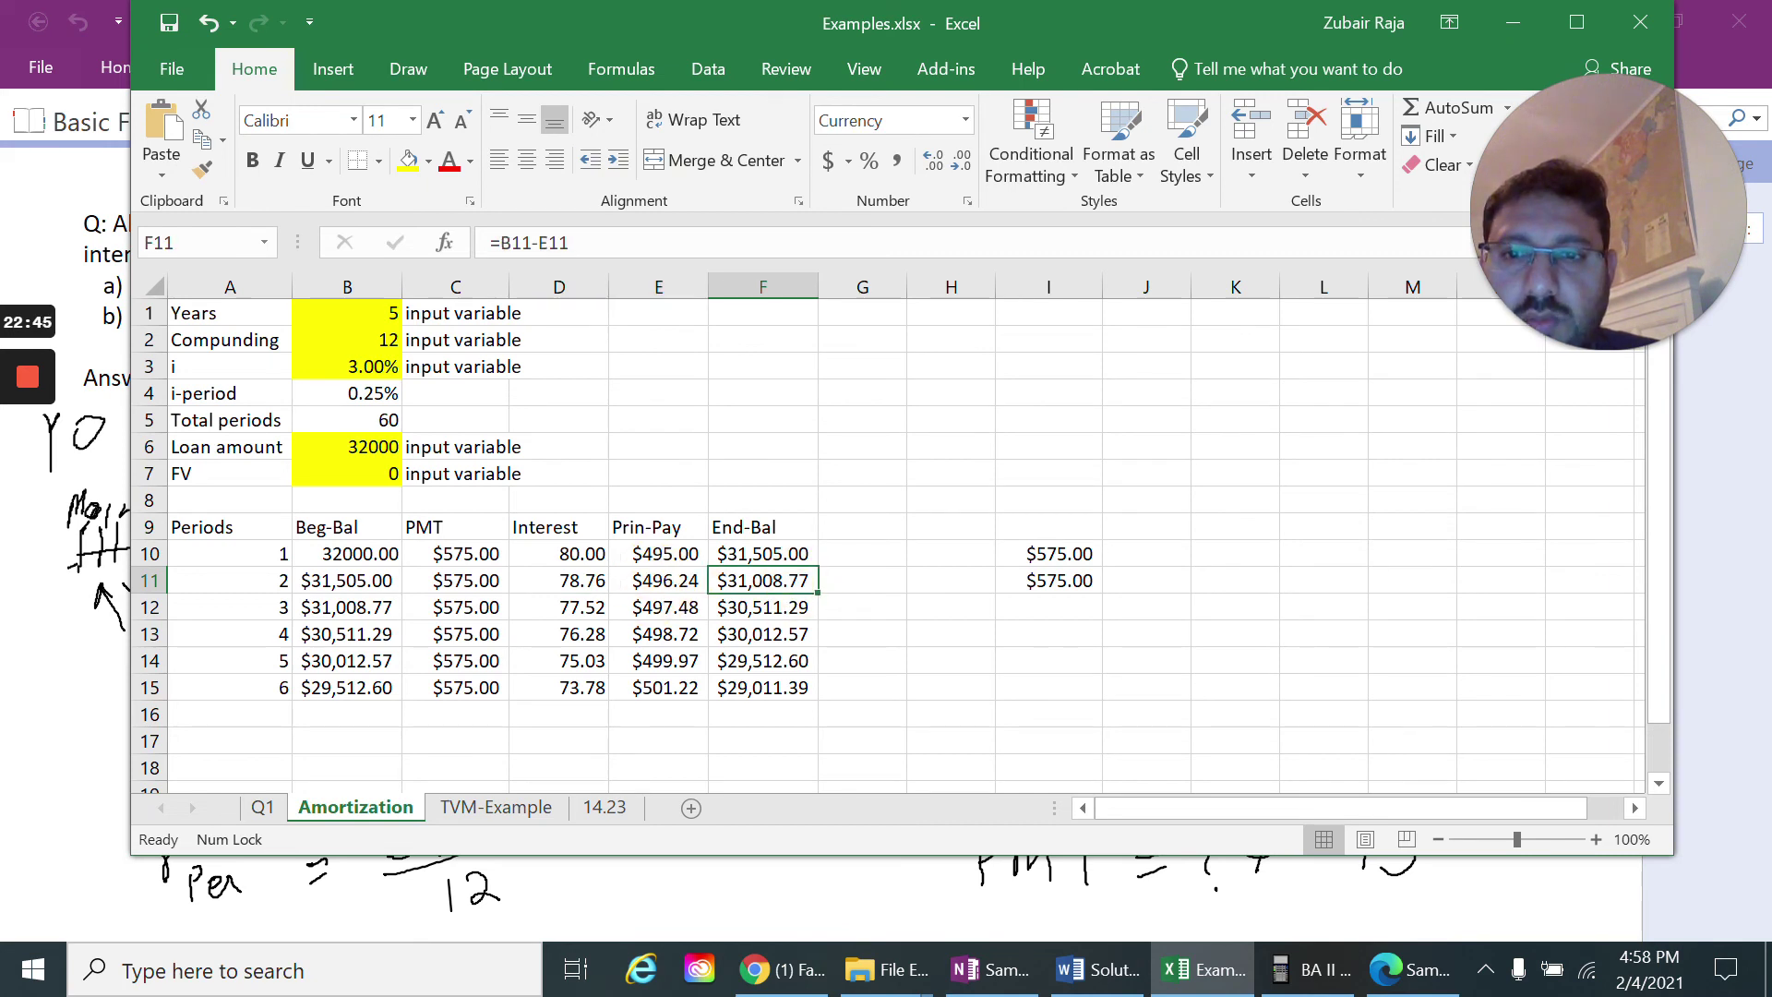
{"action": "left_click", "coordinate": [347, 581]}
{"action": "left_click", "coordinate": [230, 608]}
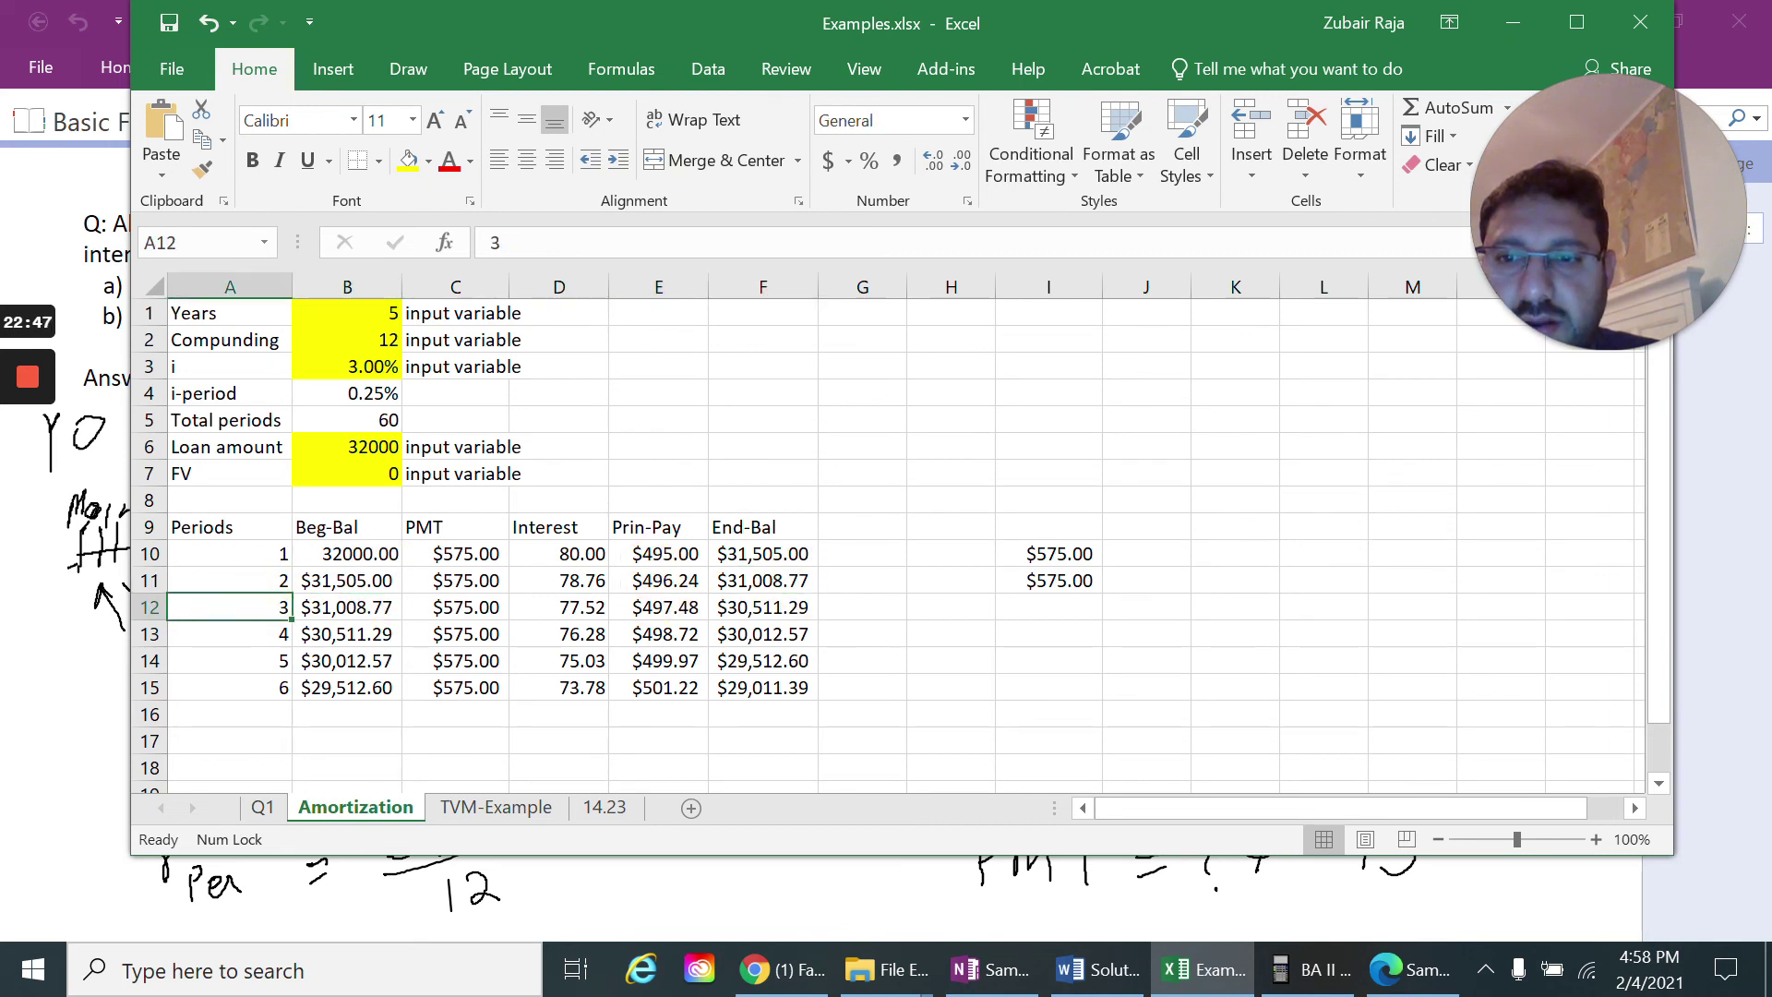
{"action": "left_click", "coordinate": [347, 581]}
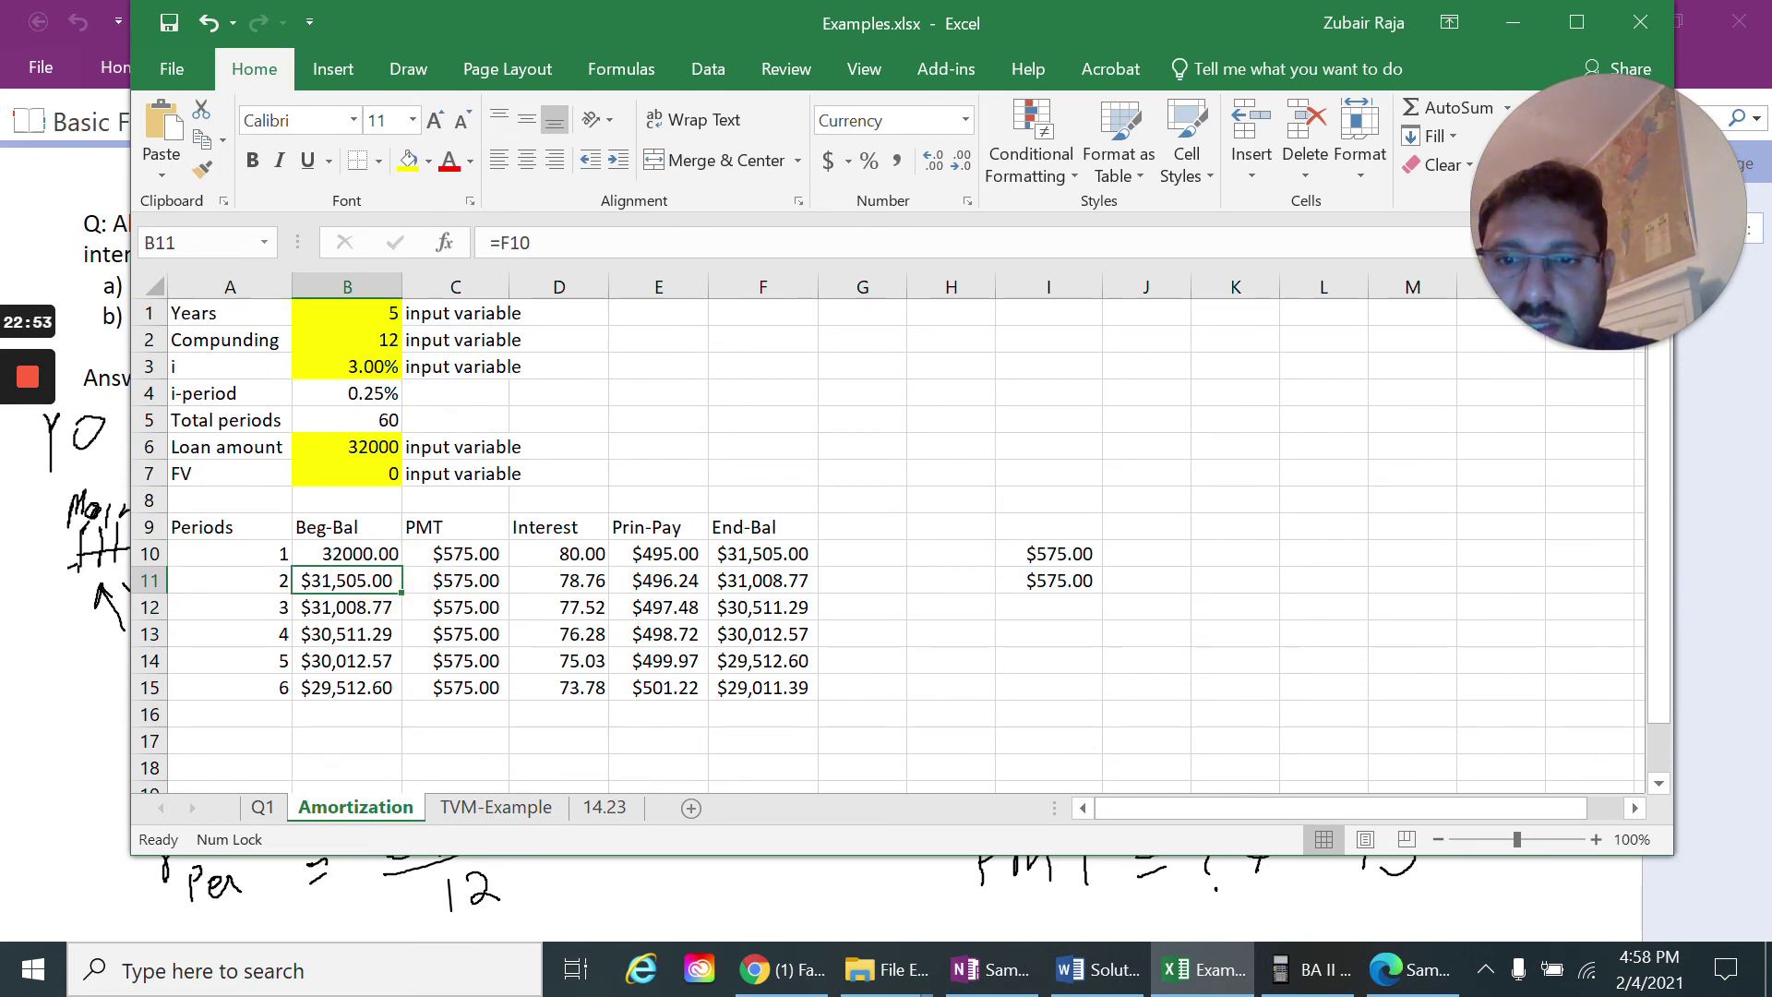
Try to extend the period numbering by filling A15 alone down to row 27, and undo that fill
{"action": "scroll", "coordinate": [886, 545], "scroll_direction": "down", "scroll_amount": 2}
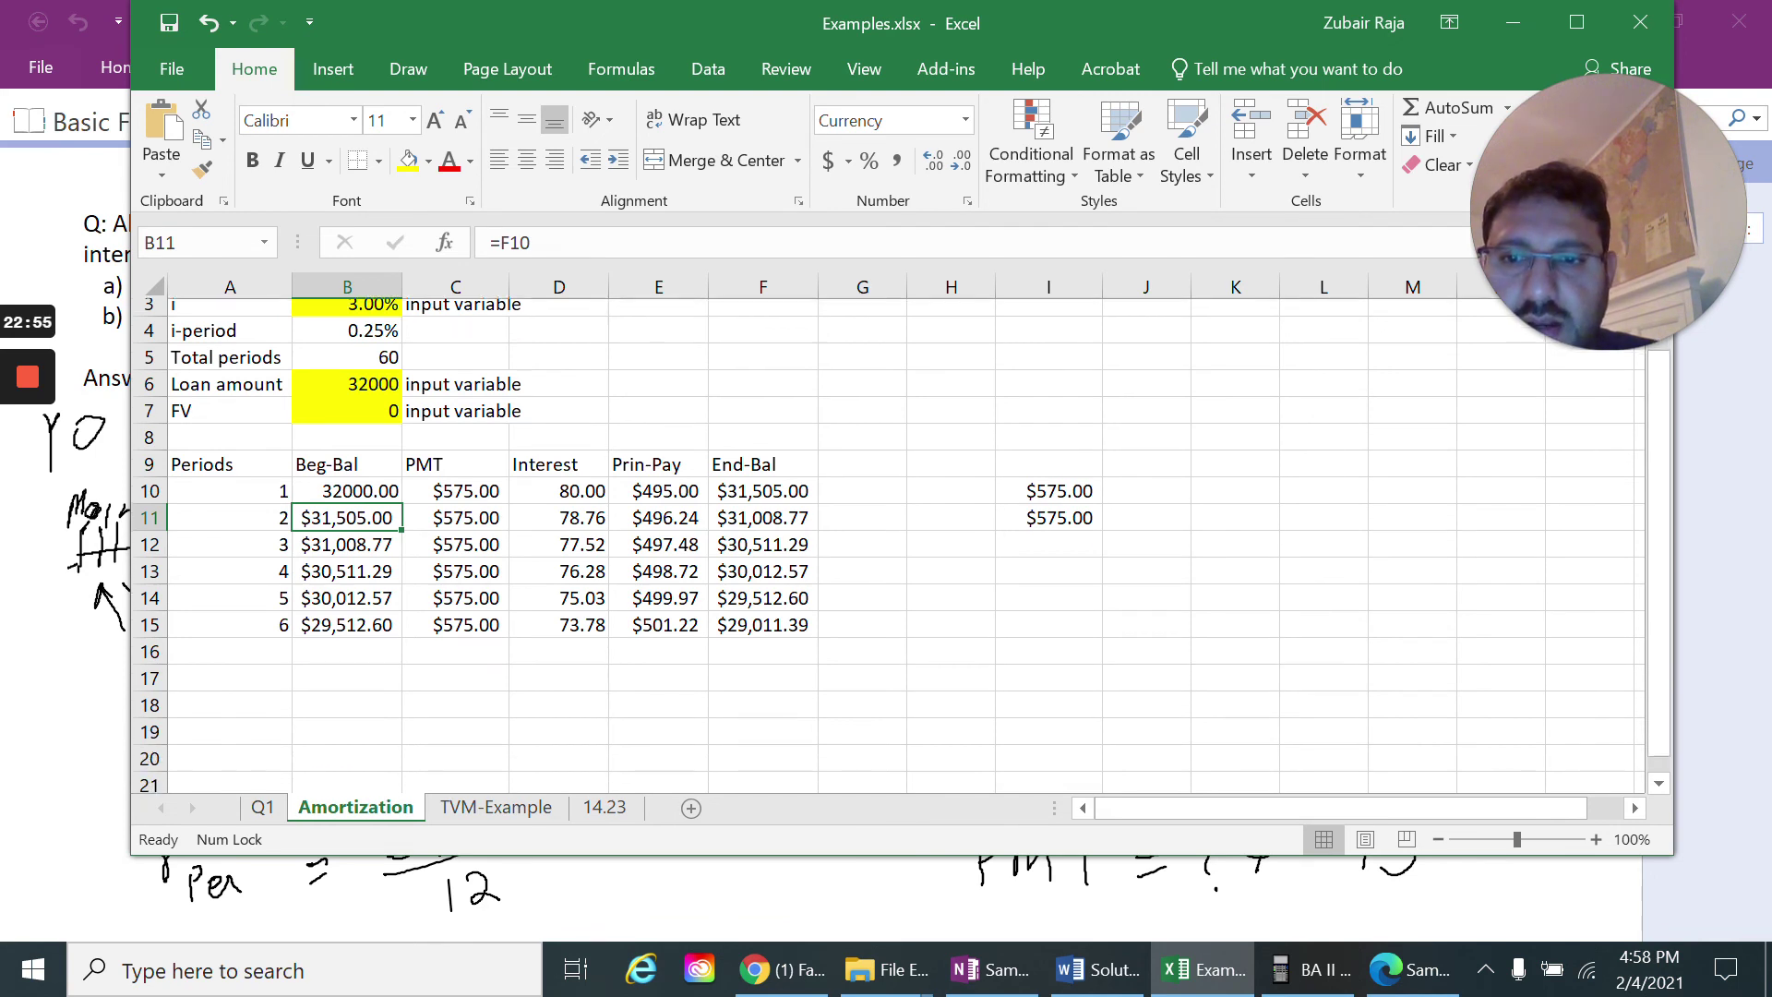
{"action": "left_click", "coordinate": [263, 526]}
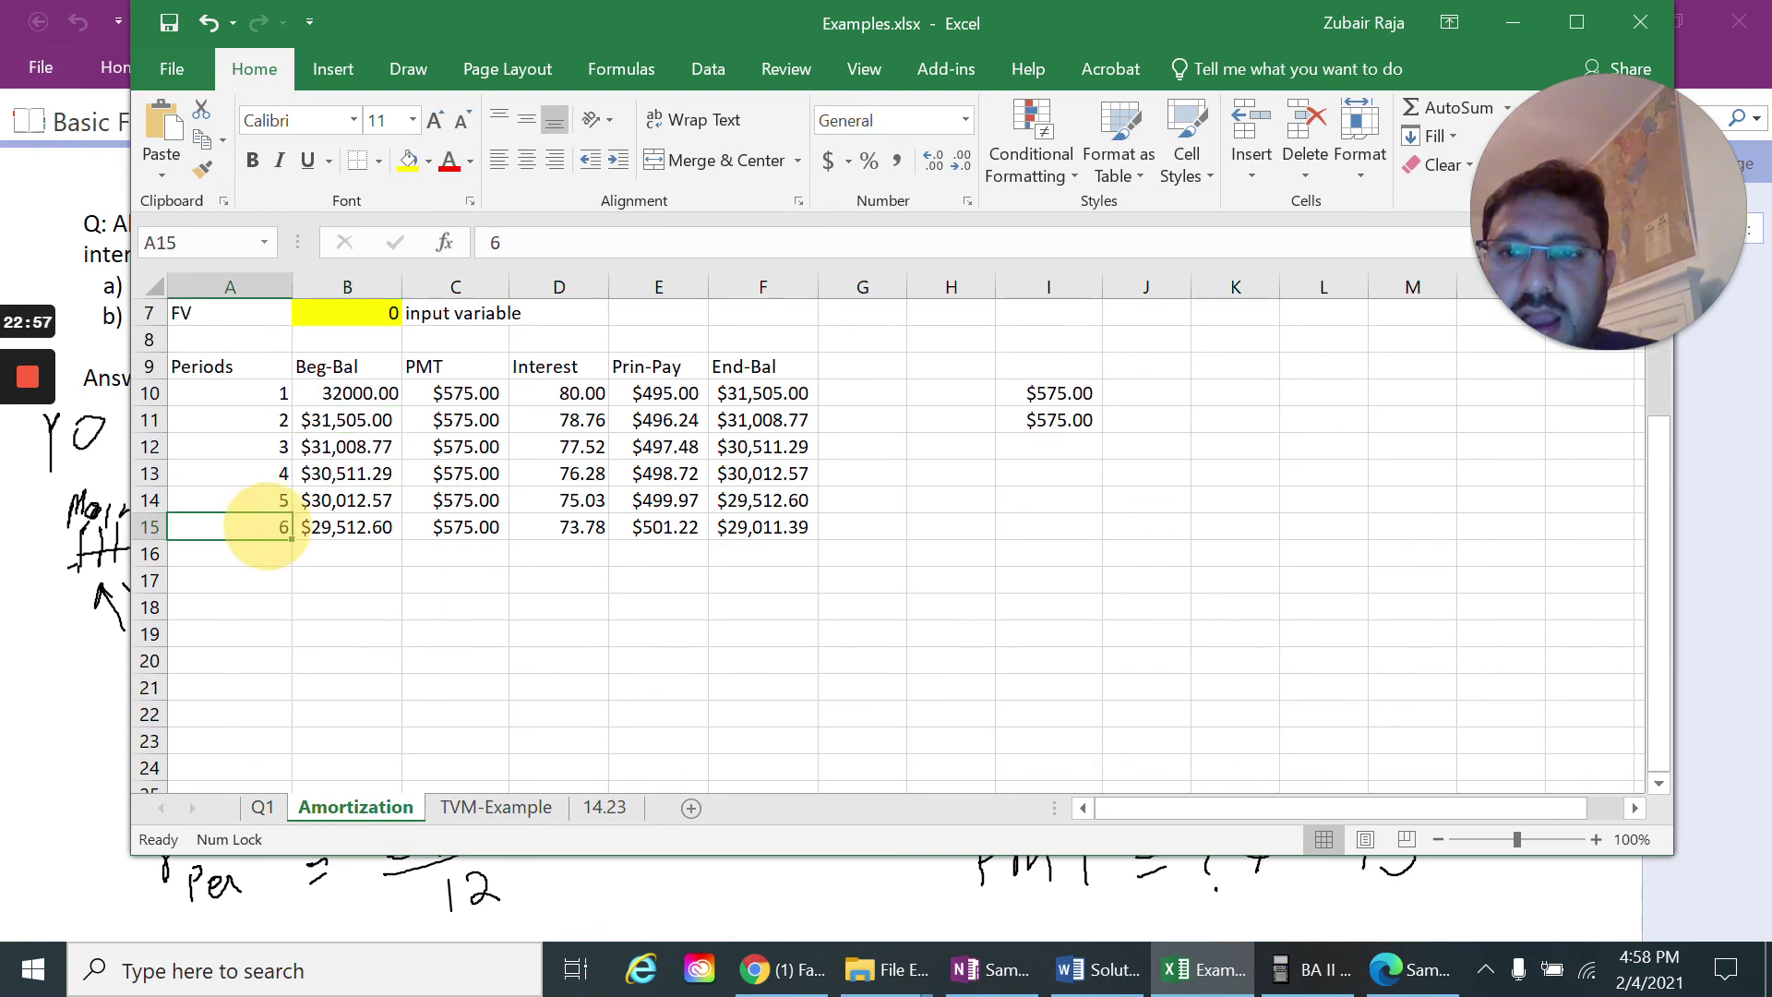
{"action": "left_click_drag", "start_coordinate": [292, 539], "coordinate": [288, 729]}
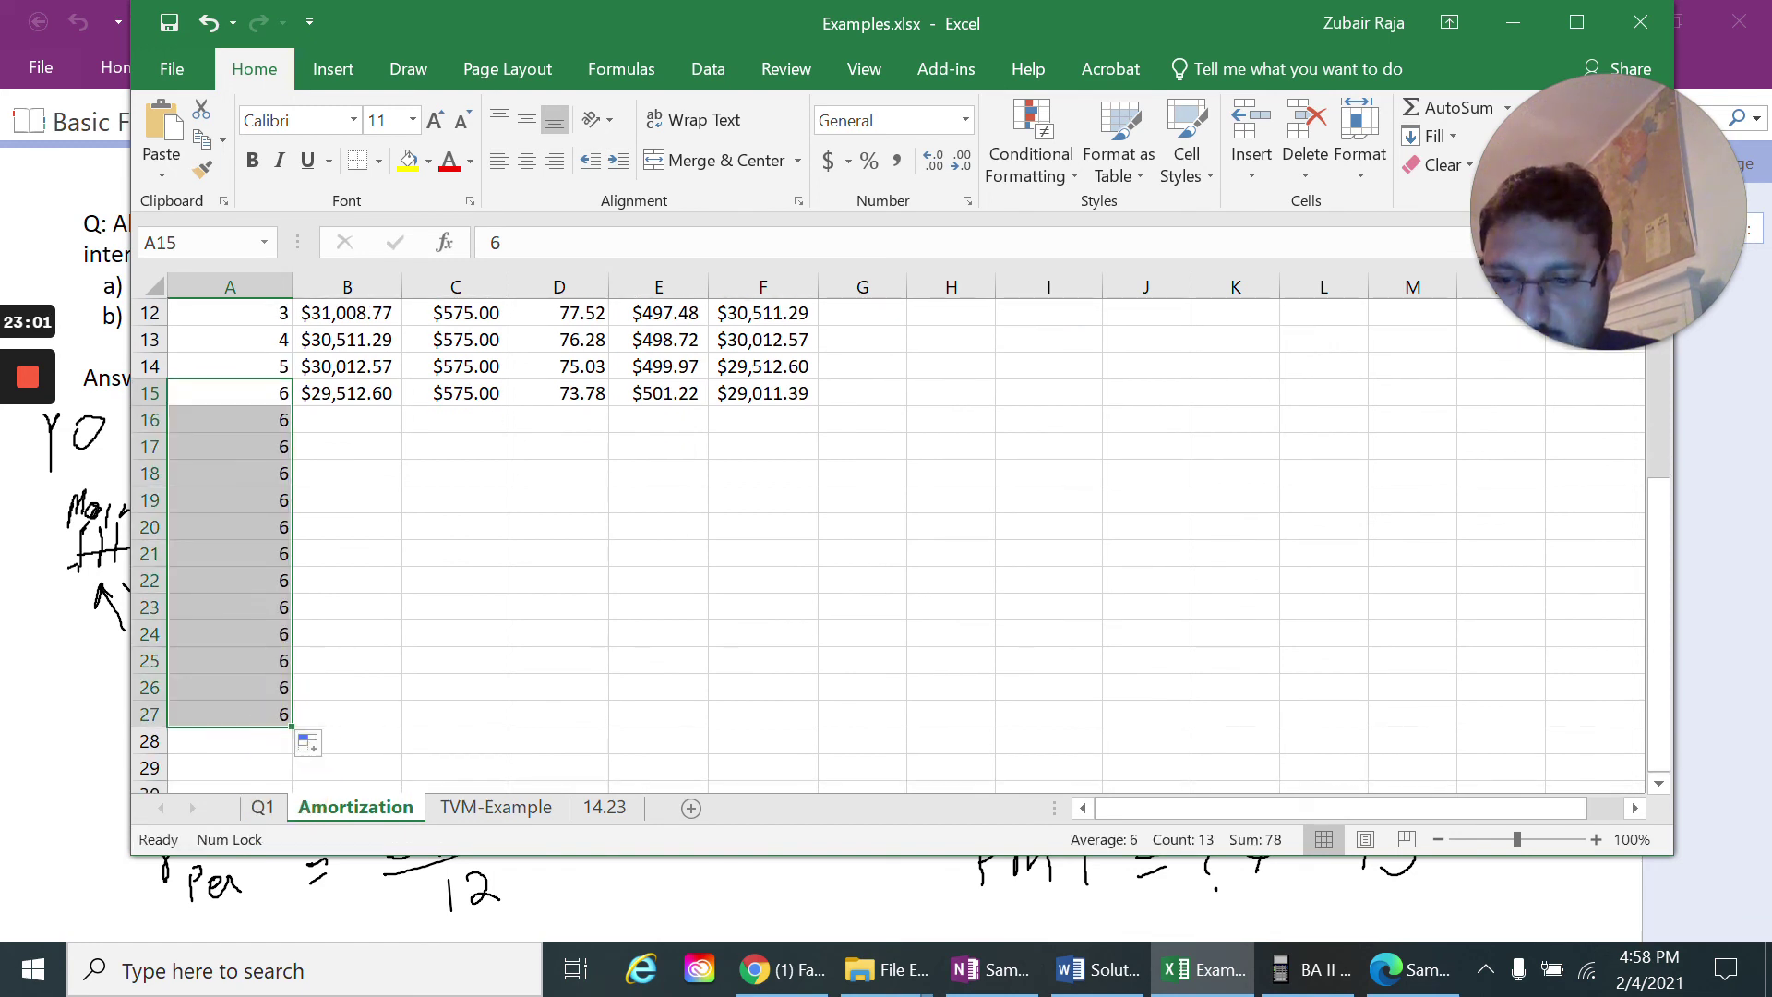
{"action": "key", "text": "ctrl+z"}
Extend the number series in A12:A15 down the Periods column to period 24 in A33
{"action": "left_click_drag", "start_coordinate": [236, 469], "coordinate": [292, 714]}
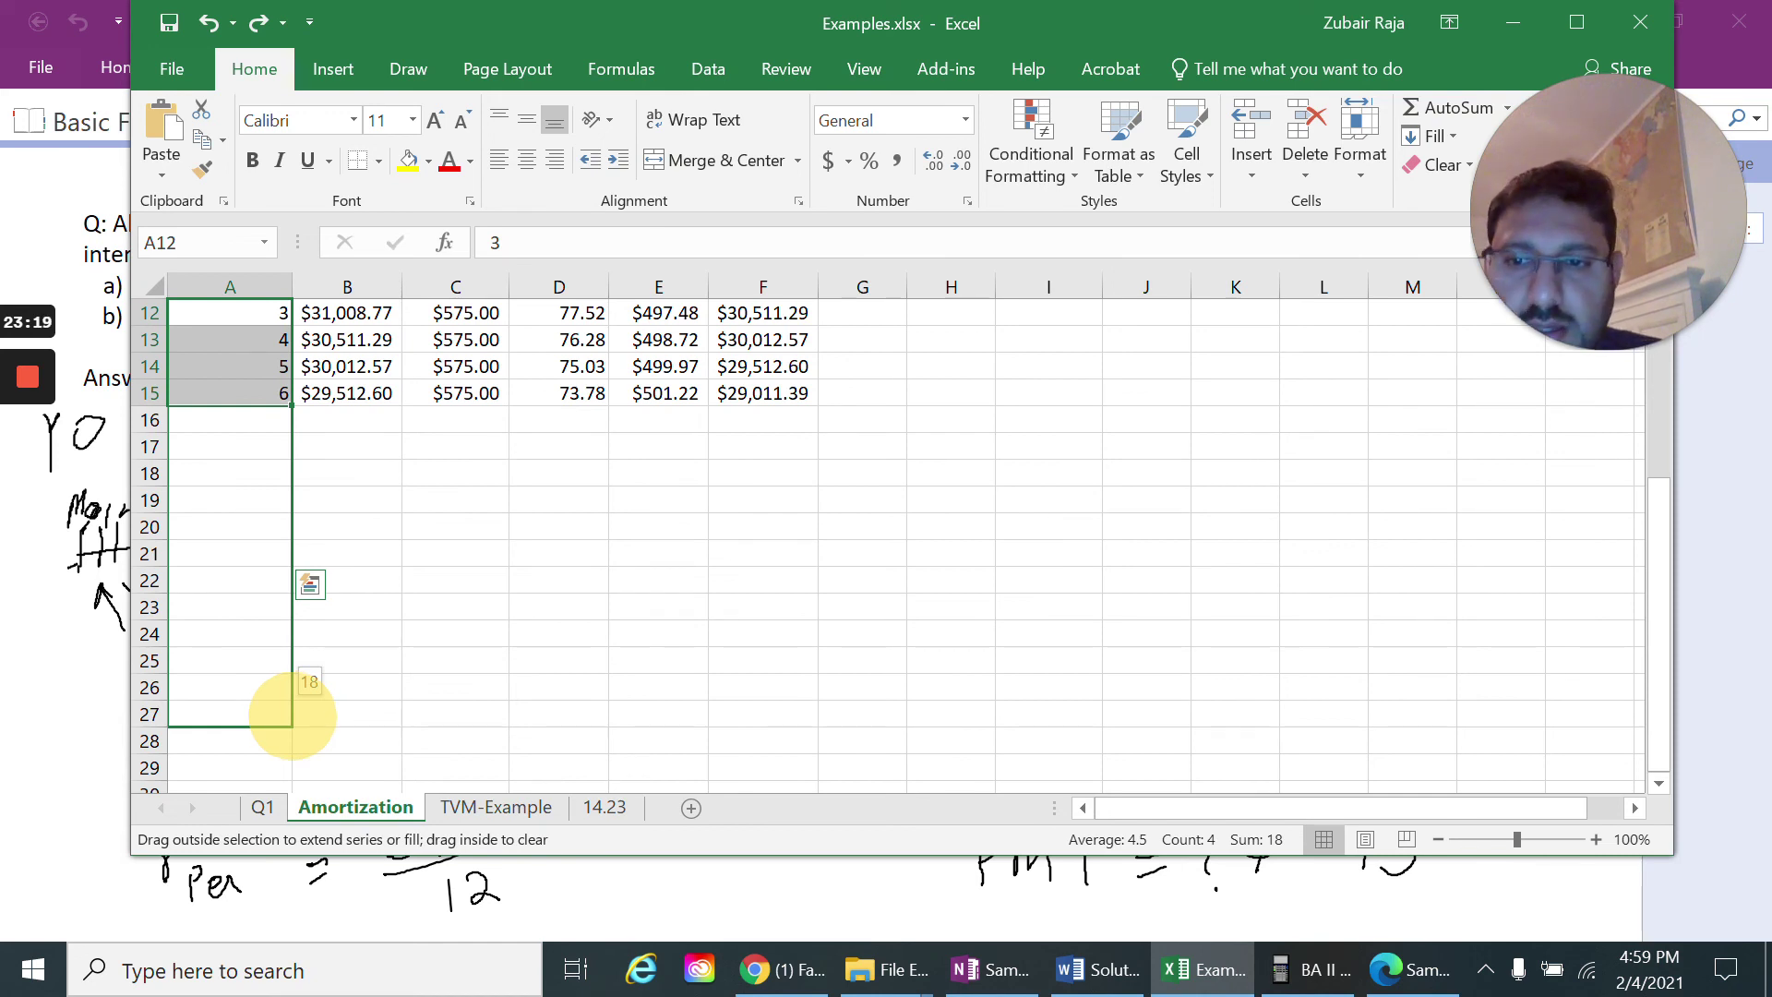
{"action": "left_click_drag", "start_coordinate": [292, 716], "coordinate": [288, 768]}
{"action": "scroll", "coordinate": [289, 763], "scroll_direction": "up", "scroll_amount": 5}
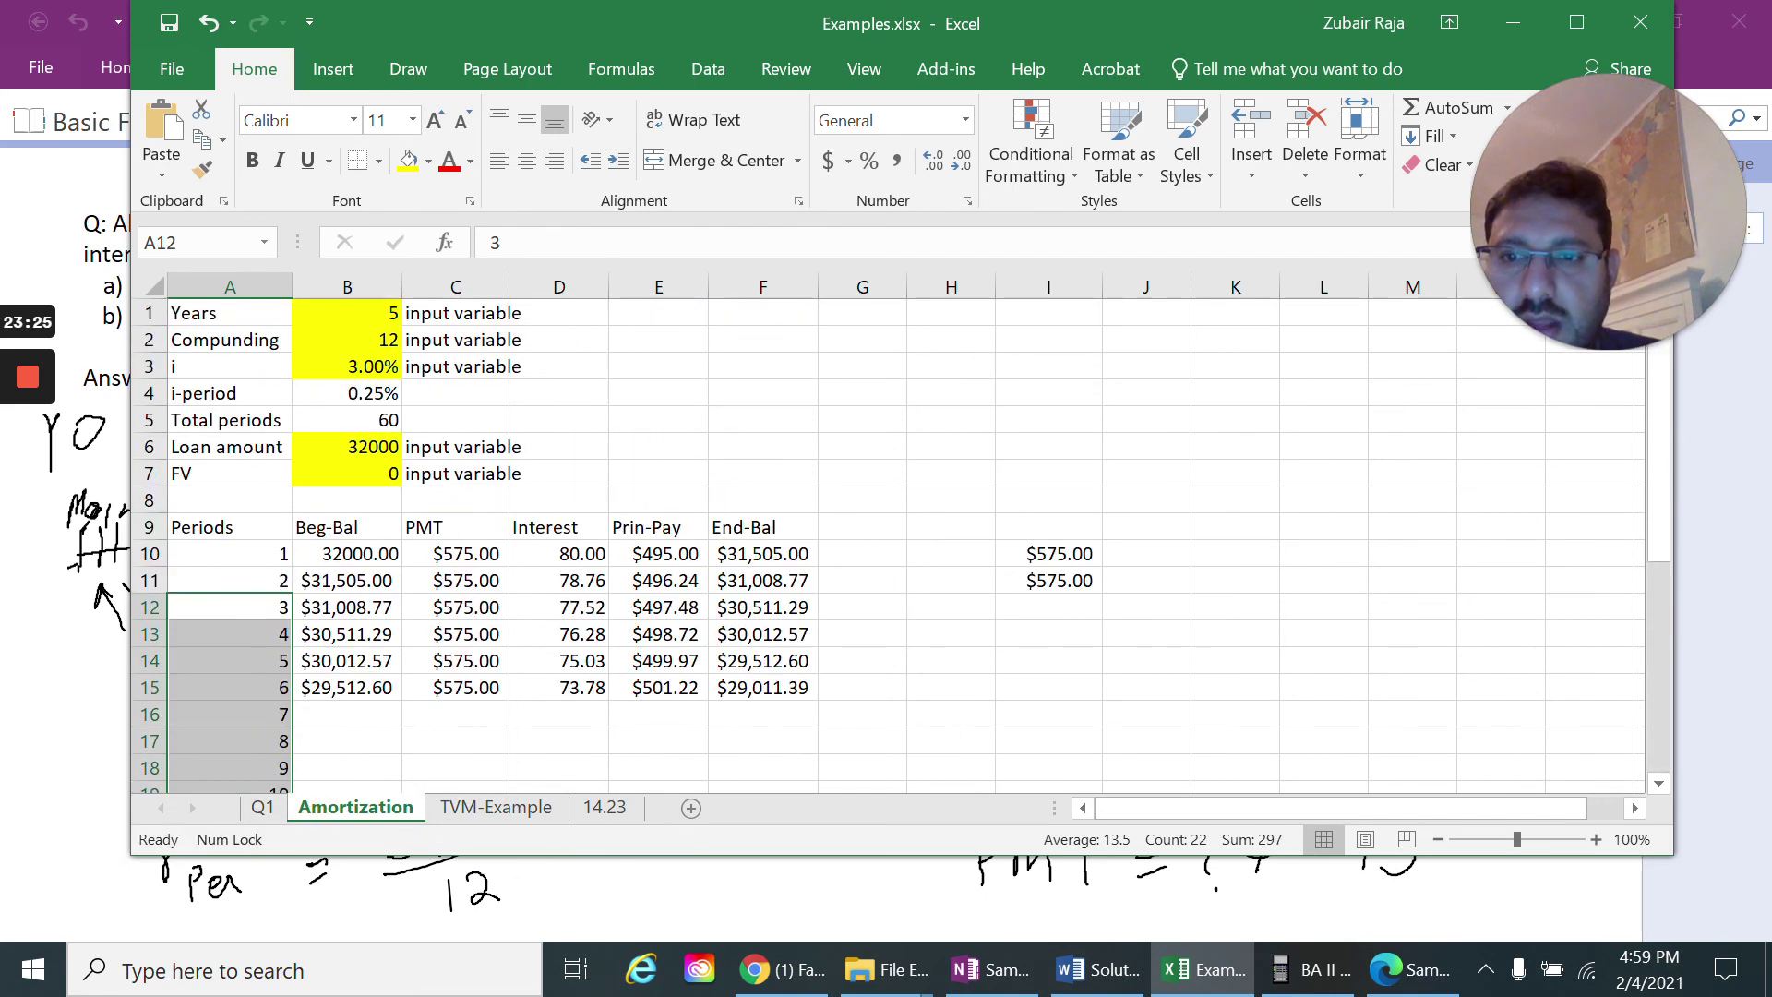
Fill the beginning balance formula from B15 and the payment formula from C15 down to row 33
{"action": "scroll", "coordinate": [288, 757], "scroll_direction": "down", "scroll_amount": 1}
{"action": "left_click", "coordinate": [379, 609]}
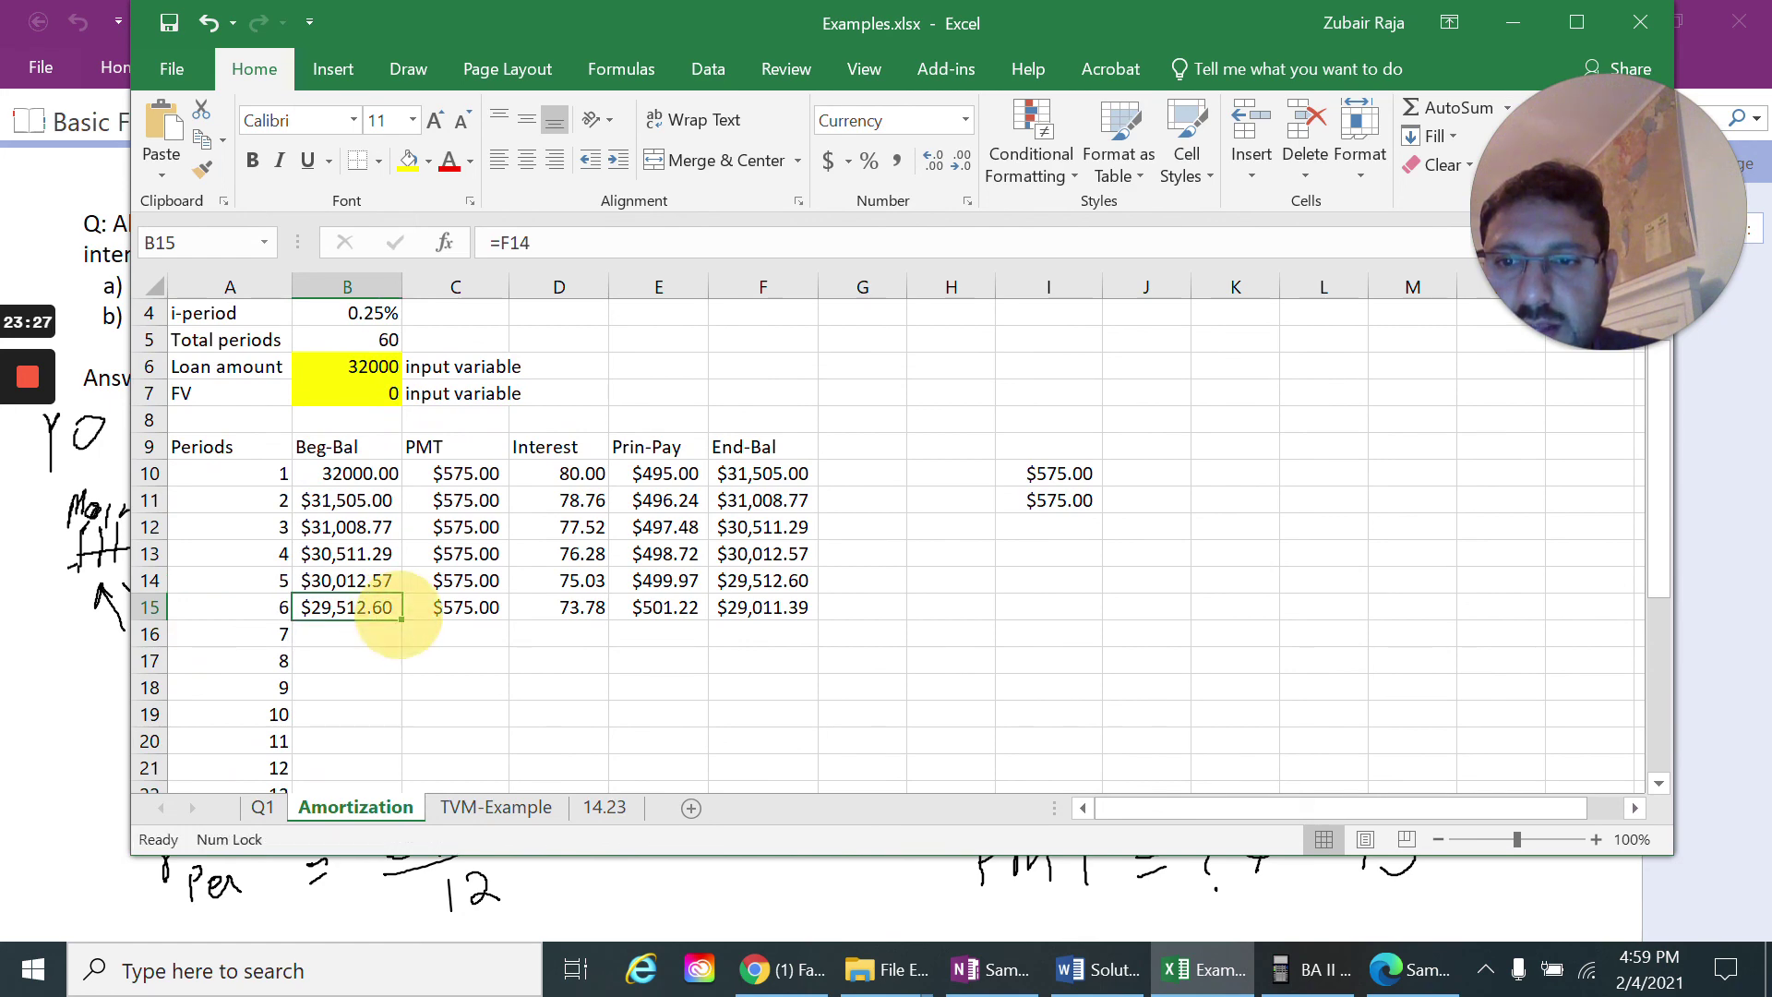
{"action": "double_click", "coordinate": [402, 619]}
{"action": "scroll", "coordinate": [398, 616], "scroll_direction": "down", "scroll_amount": 2}
{"action": "scroll", "coordinate": [466, 526], "scroll_direction": "up", "scroll_amount": 4}
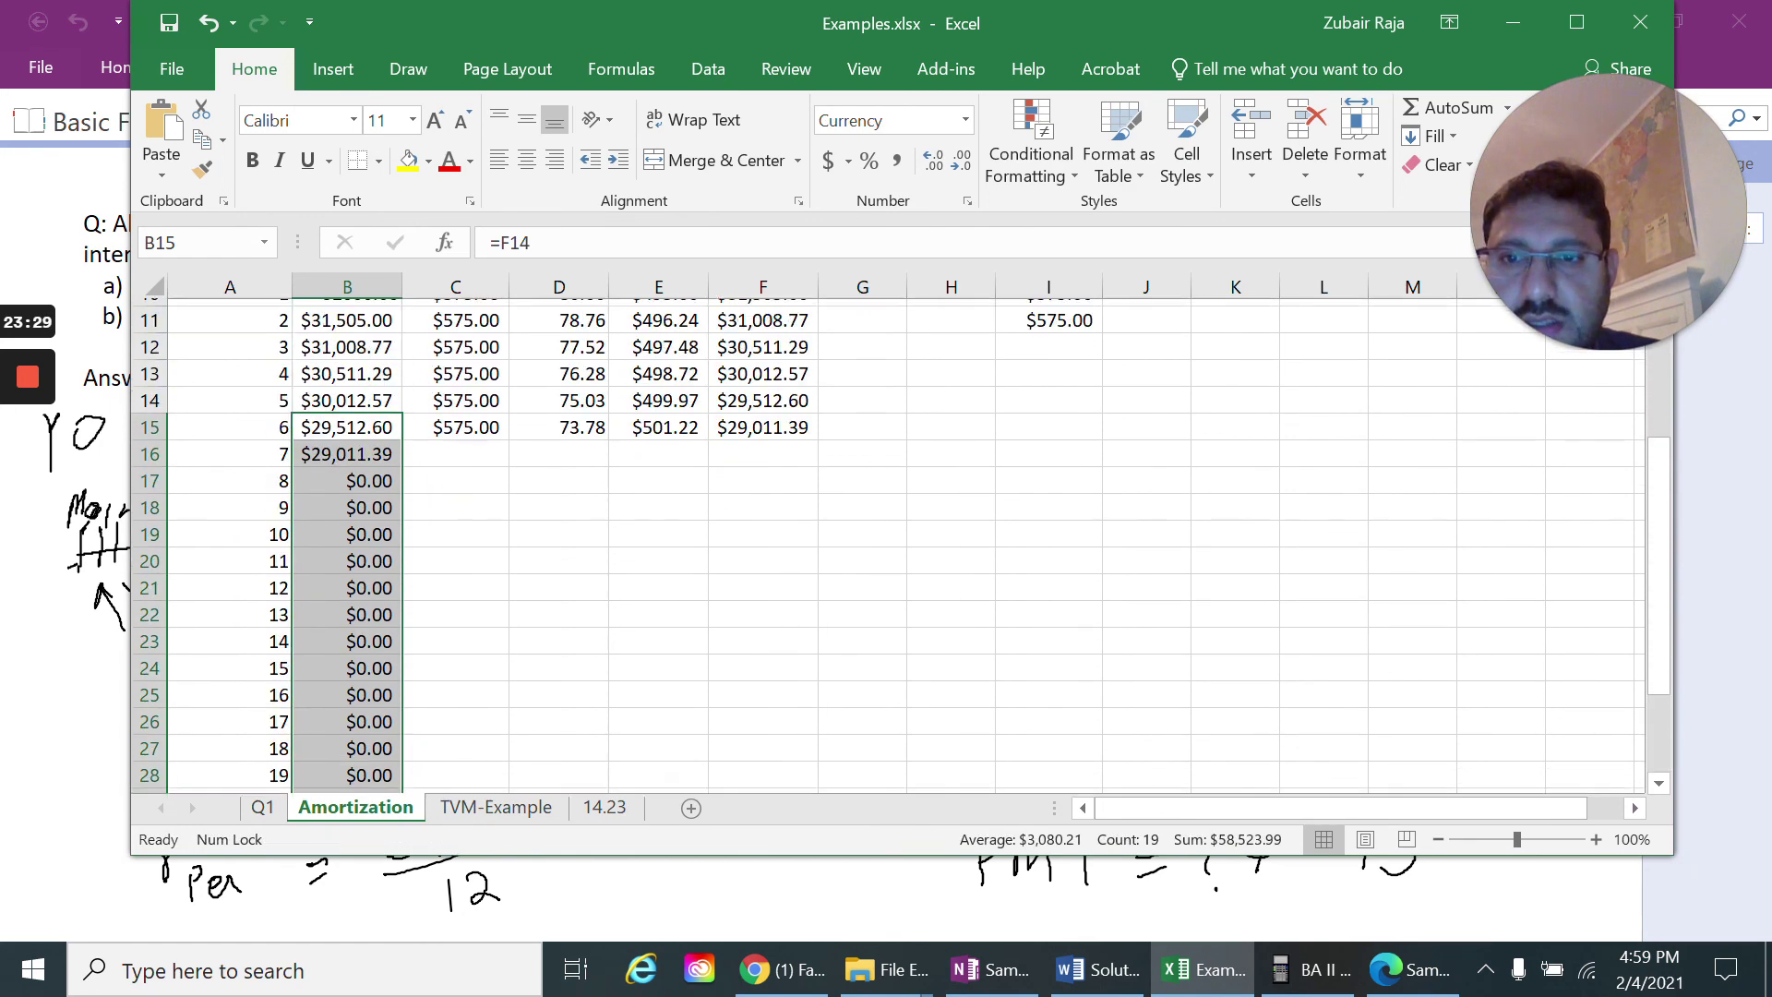
{"action": "left_click", "coordinate": [466, 527]}
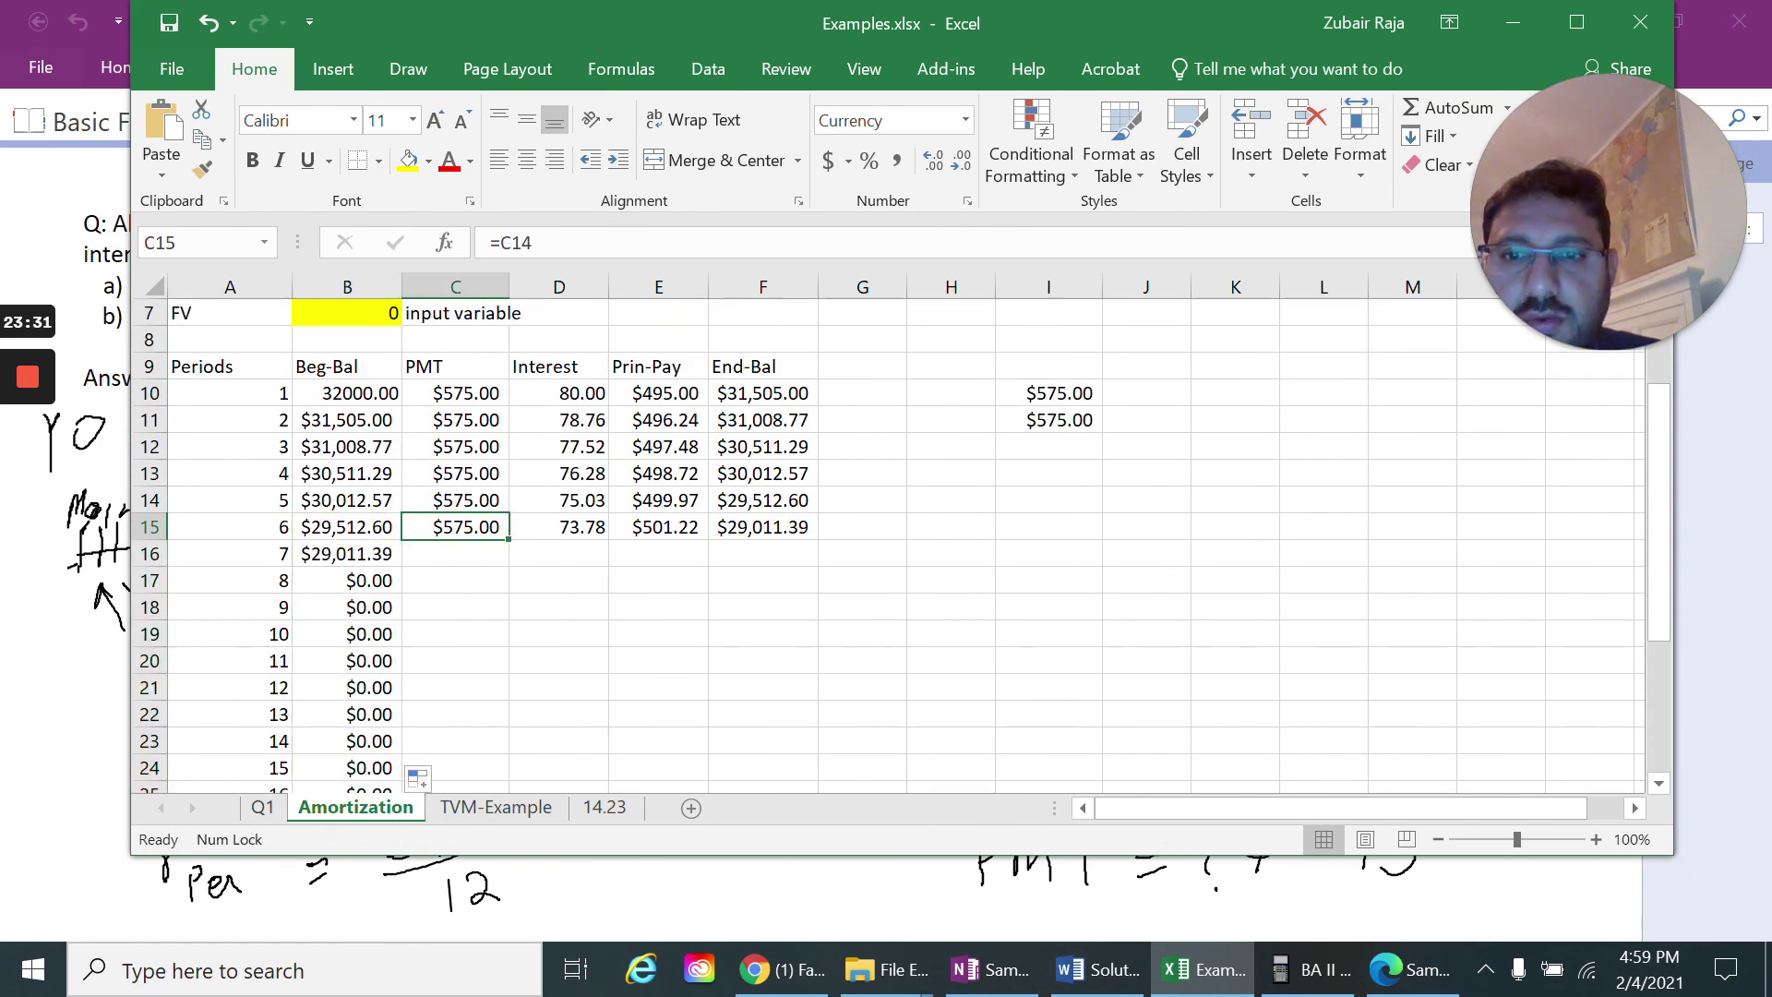
{"action": "left_click_drag", "start_coordinate": [508, 540], "coordinate": [511, 778]}
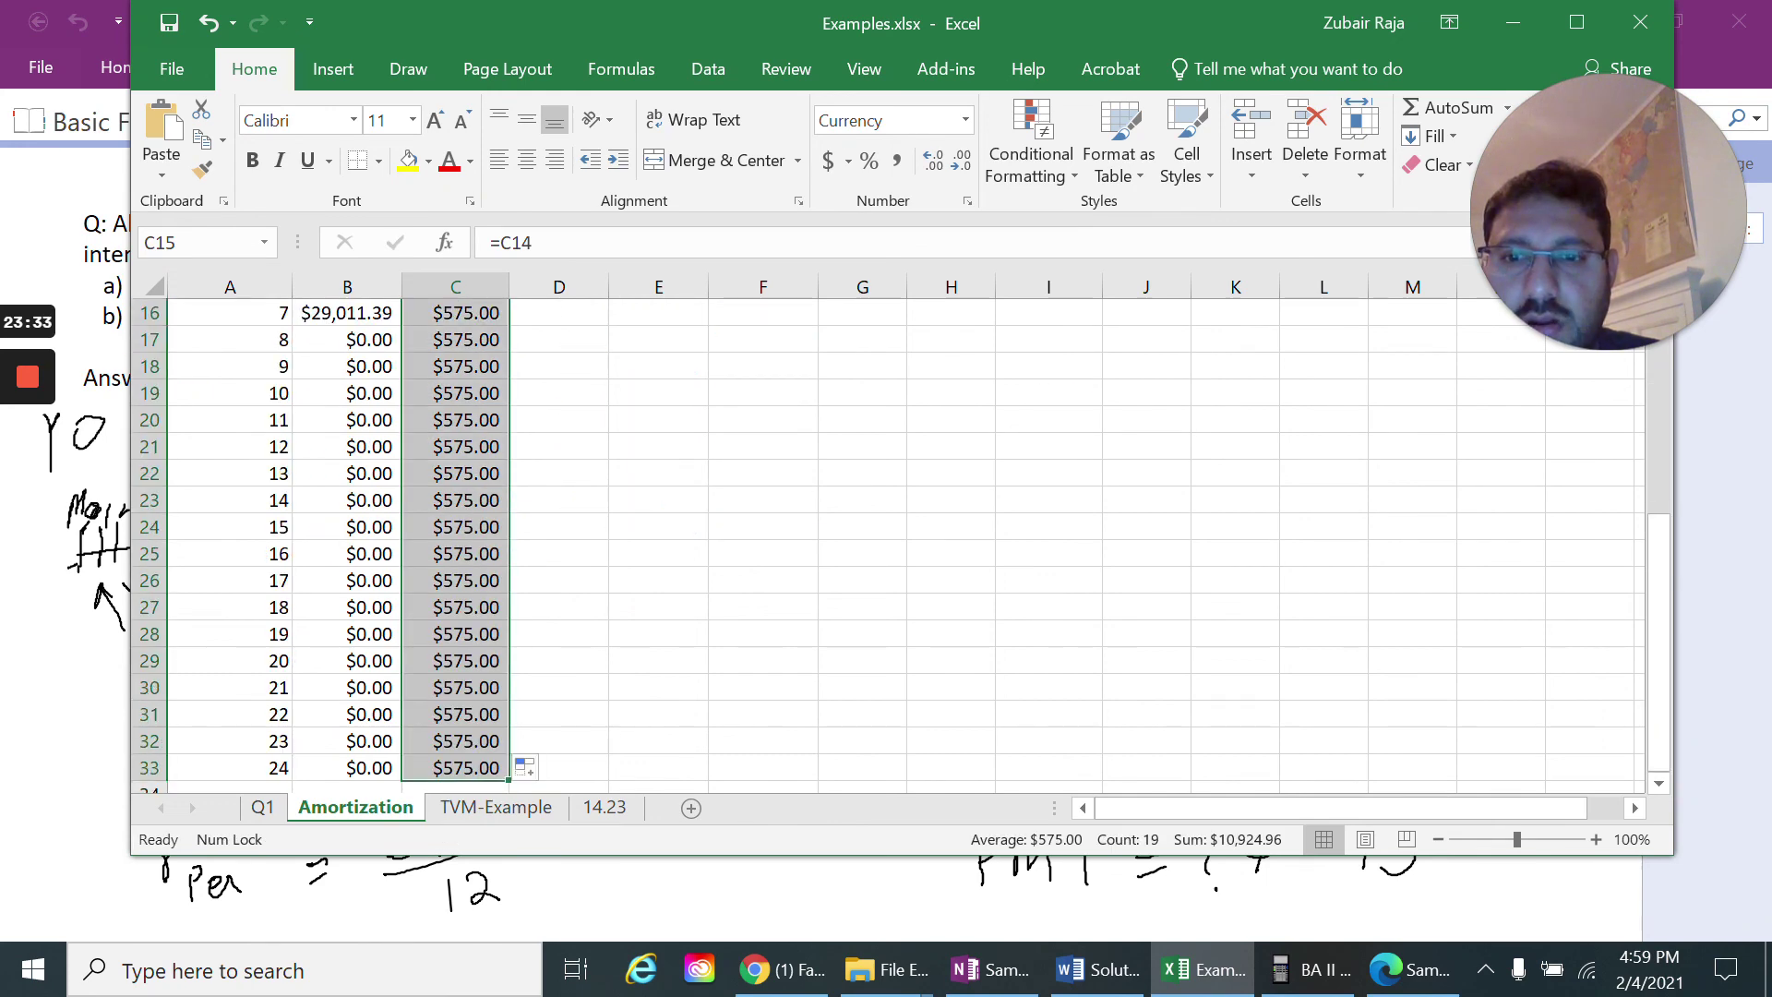
Fill the interest formula from D15 and the principal payment formula from E15 down to row 33
{"action": "scroll", "coordinate": [554, 535], "scroll_direction": "up", "scroll_amount": 3}
{"action": "left_click", "coordinate": [581, 531]}
{"action": "double_click", "coordinate": [607, 539]}
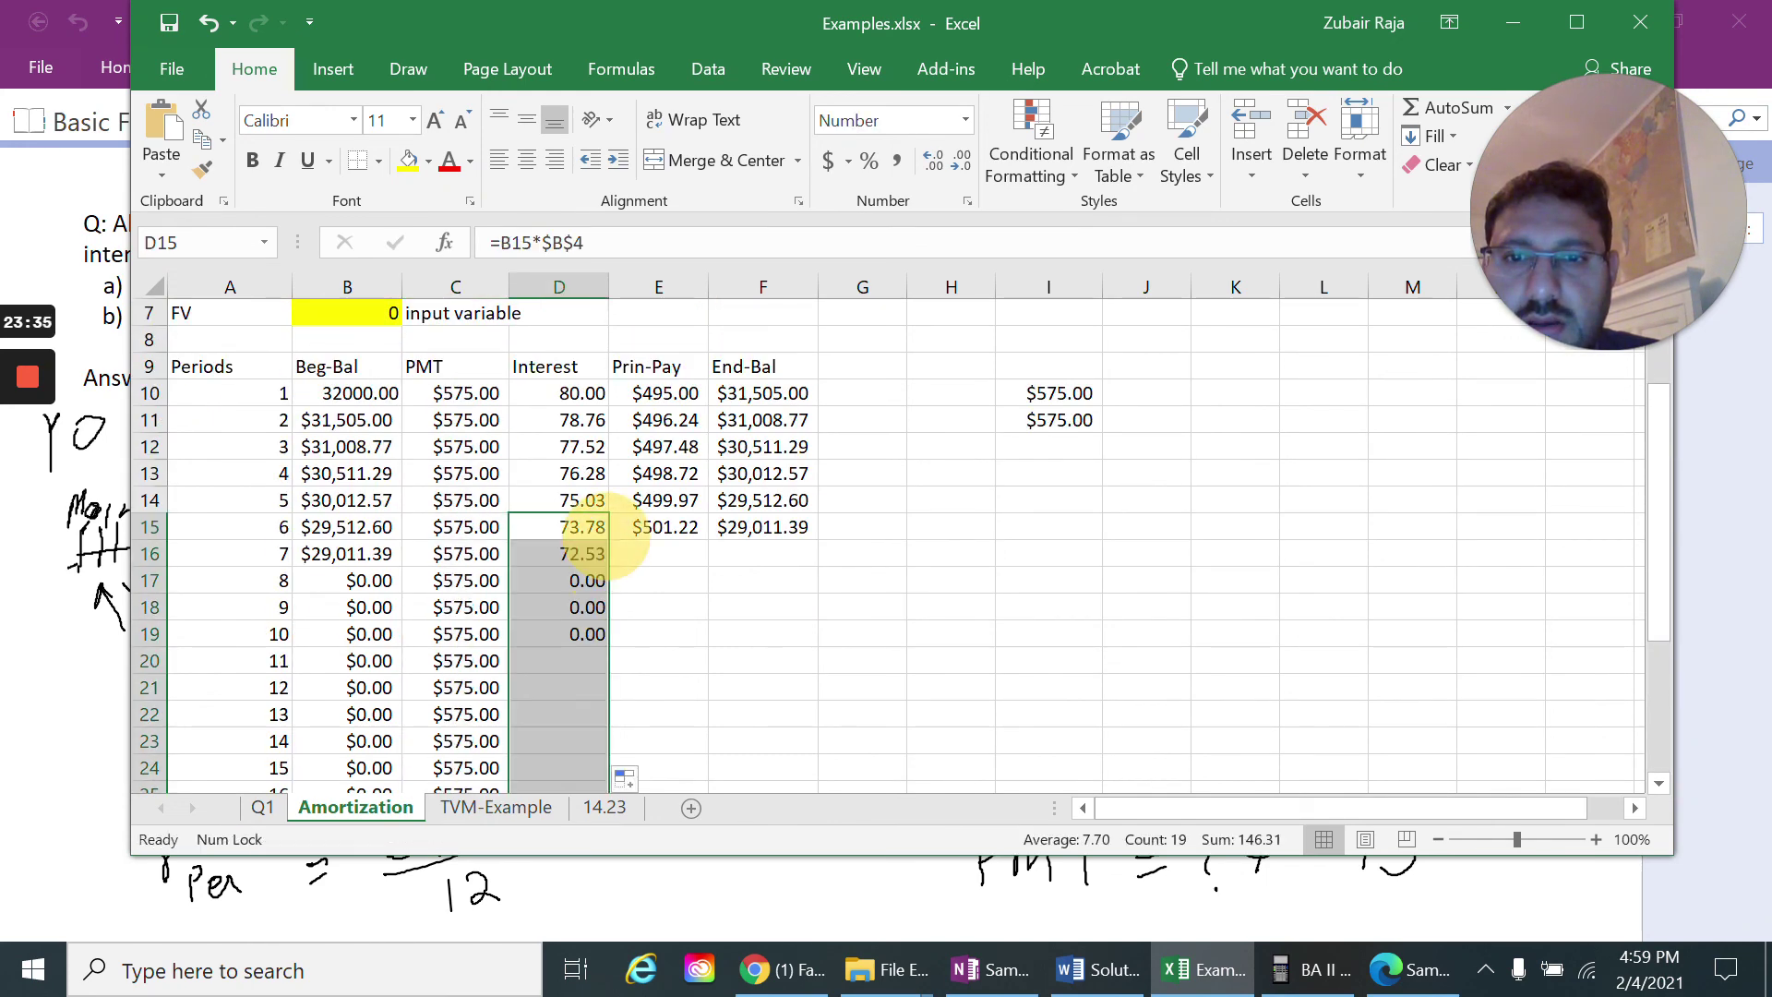
{"action": "scroll", "coordinate": [605, 540], "scroll_direction": "down", "scroll_amount": 4}
{"action": "scroll", "coordinate": [605, 540], "scroll_direction": "up", "scroll_amount": 4}
{"action": "left_click", "coordinate": [665, 528]}
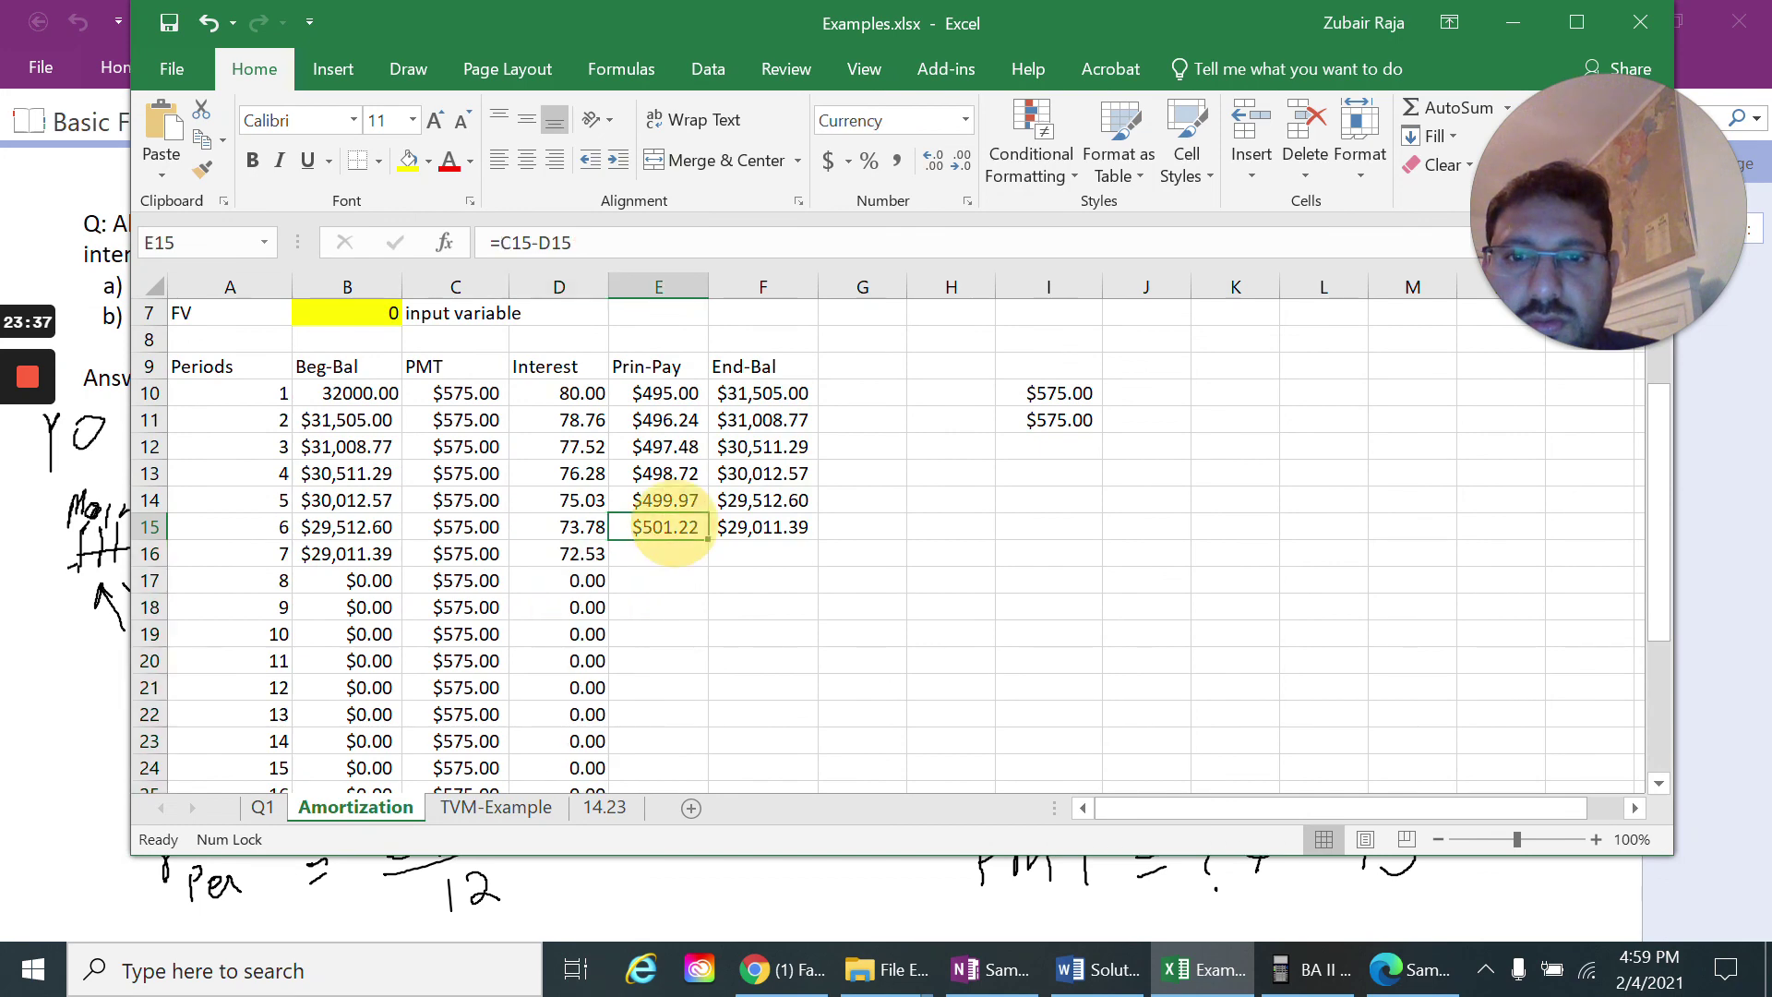
{"action": "double_click", "coordinate": [708, 539]}
{"action": "scroll", "coordinate": [658, 545], "scroll_direction": "down", "scroll_amount": 6}
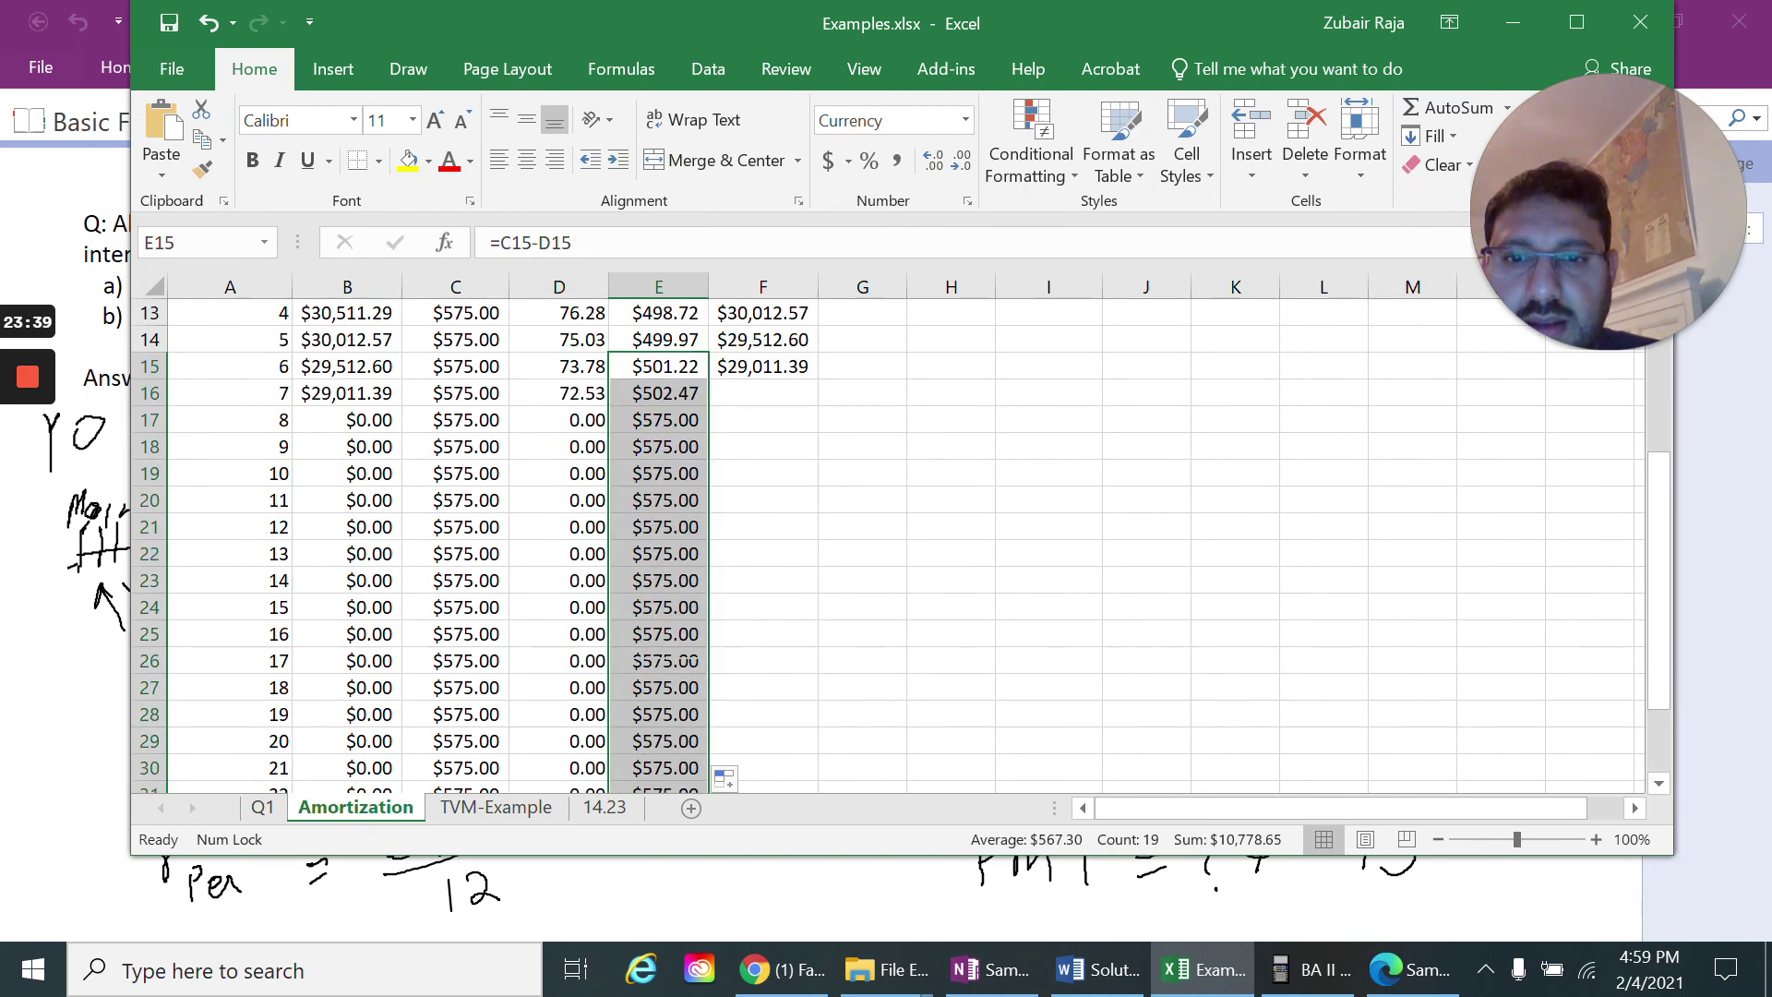
Fill the ending balance formula from F15 down to F33 to complete the schedule through period 24
{"action": "scroll", "coordinate": [659, 544], "scroll_direction": "up", "scroll_amount": 5}
{"action": "scroll", "coordinate": [658, 545], "scroll_direction": "up", "scroll_amount": 2}
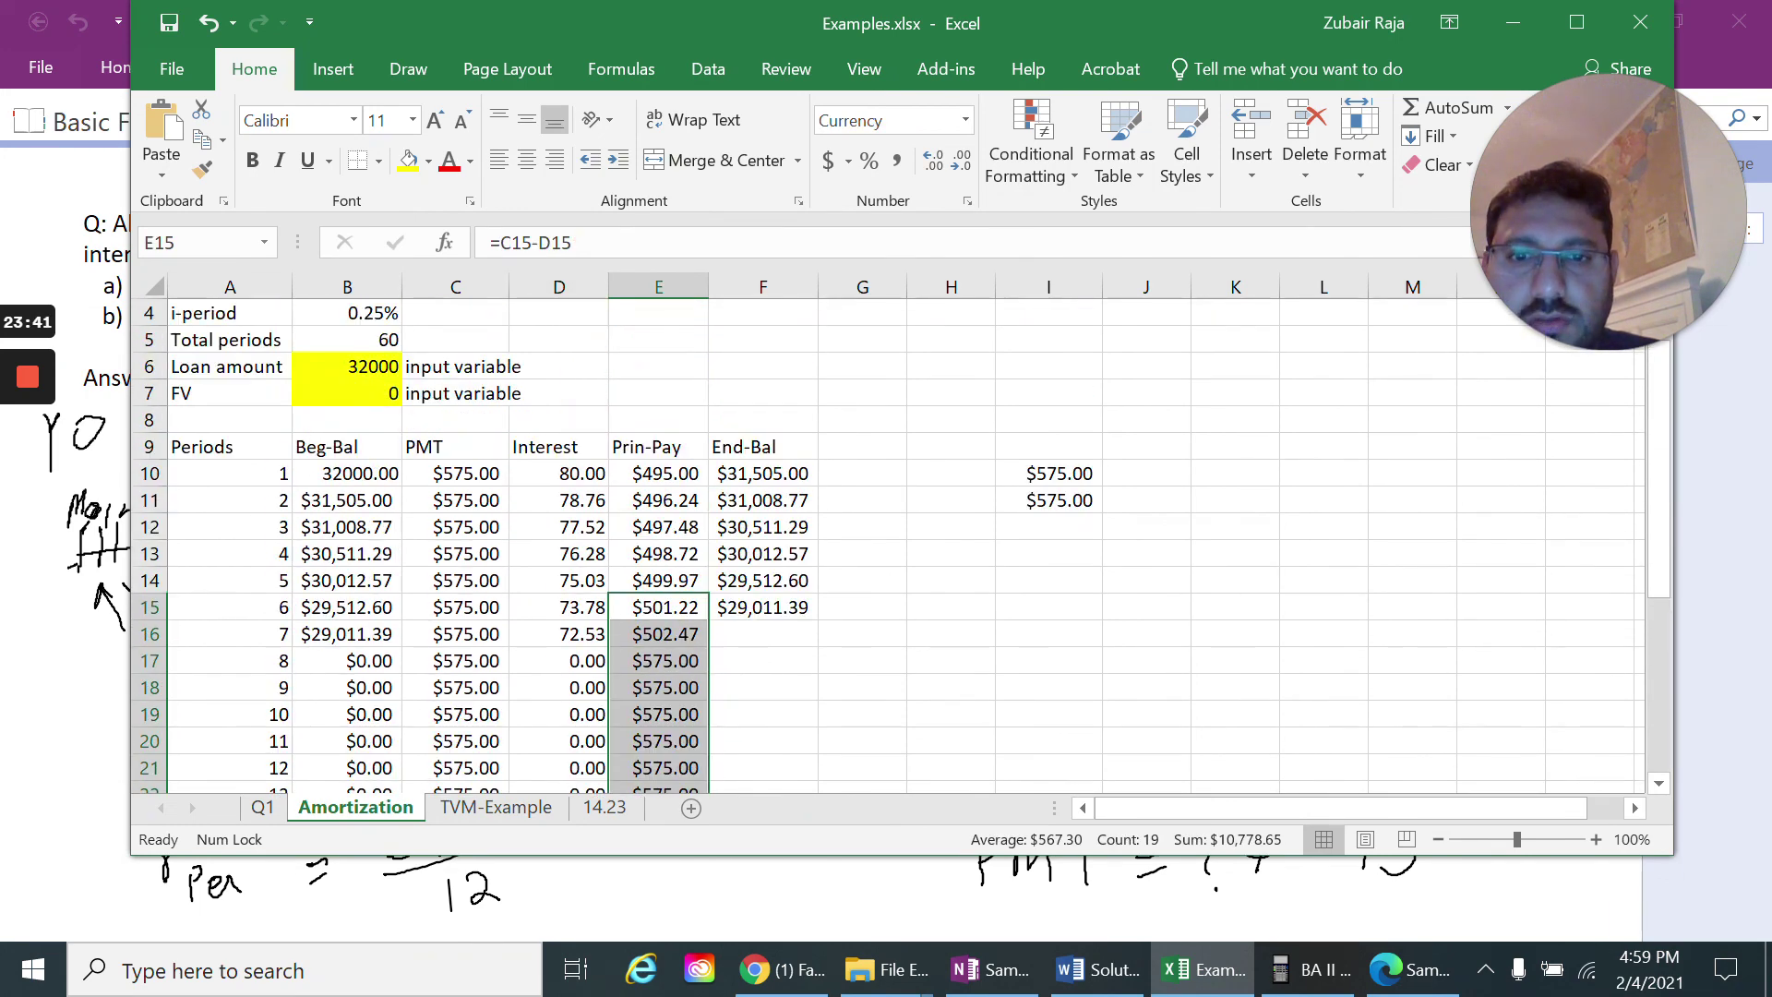
{"action": "left_click", "coordinate": [762, 608]}
{"action": "double_click", "coordinate": [818, 618]}
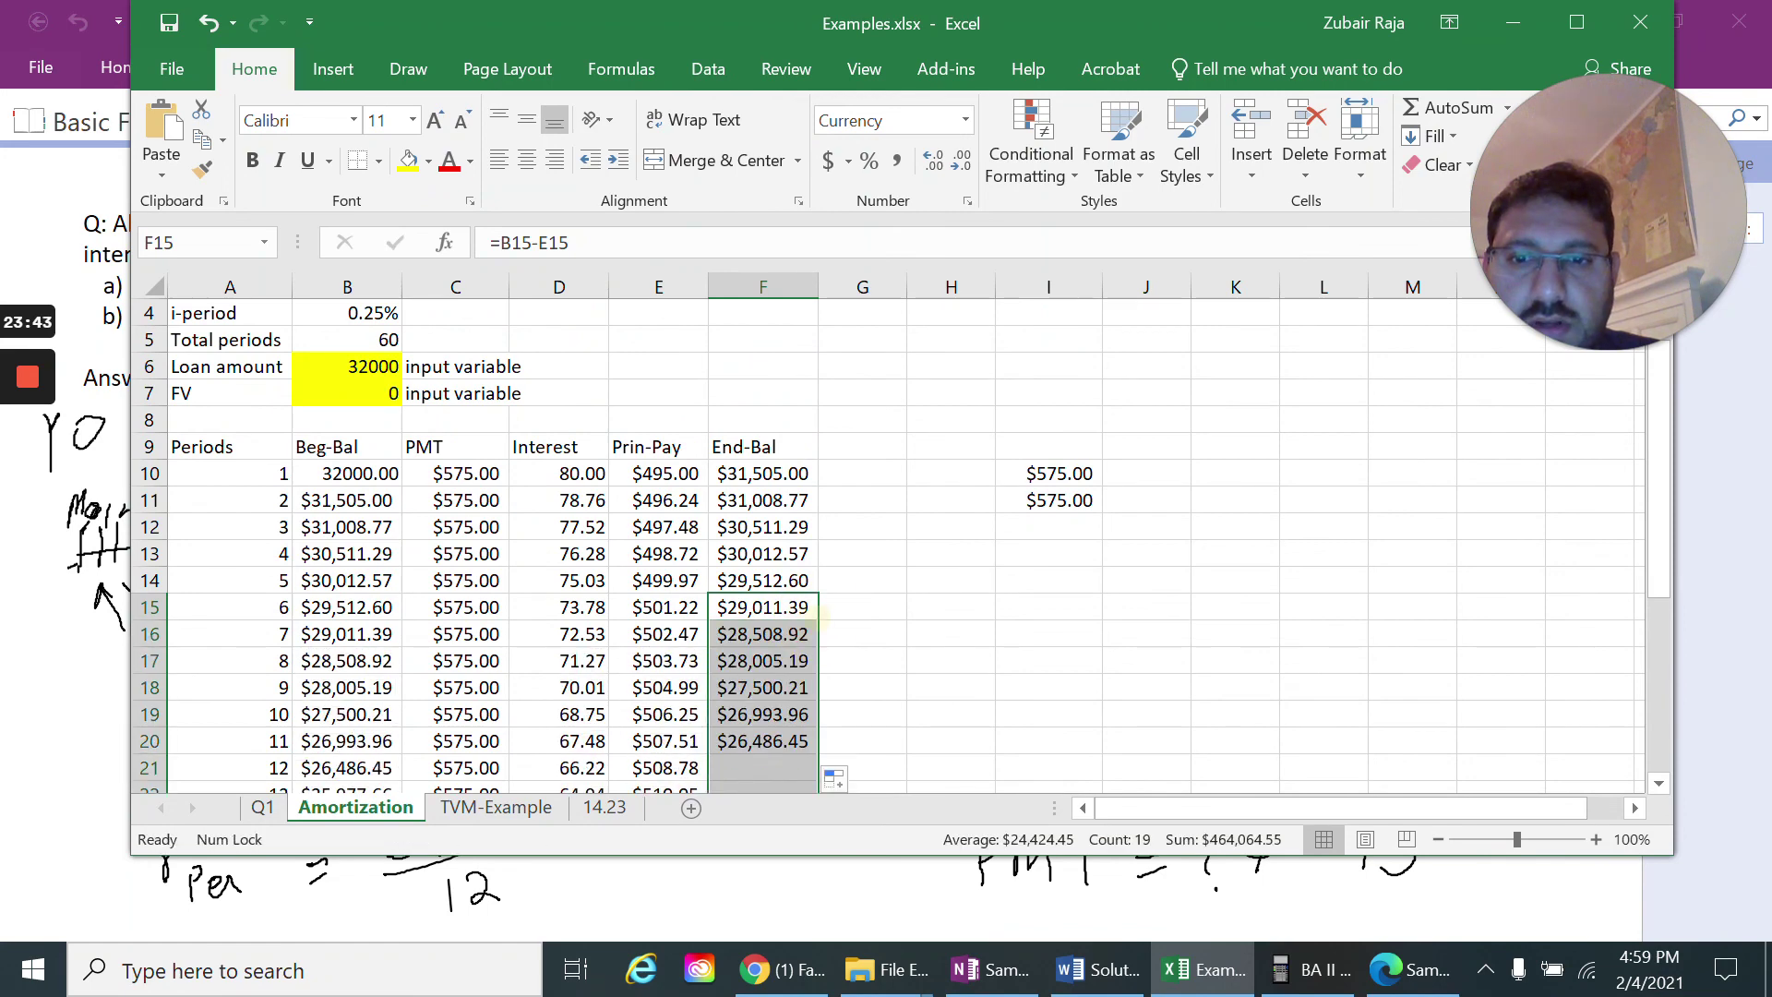
{"action": "scroll", "coordinate": [763, 554], "scroll_direction": "down", "scroll_amount": 5}
Compare the period 24 ending balance in F33 with the PV on the BA II Plus calculator, and review the End-Bal column
{"action": "left_click", "coordinate": [763, 688]}
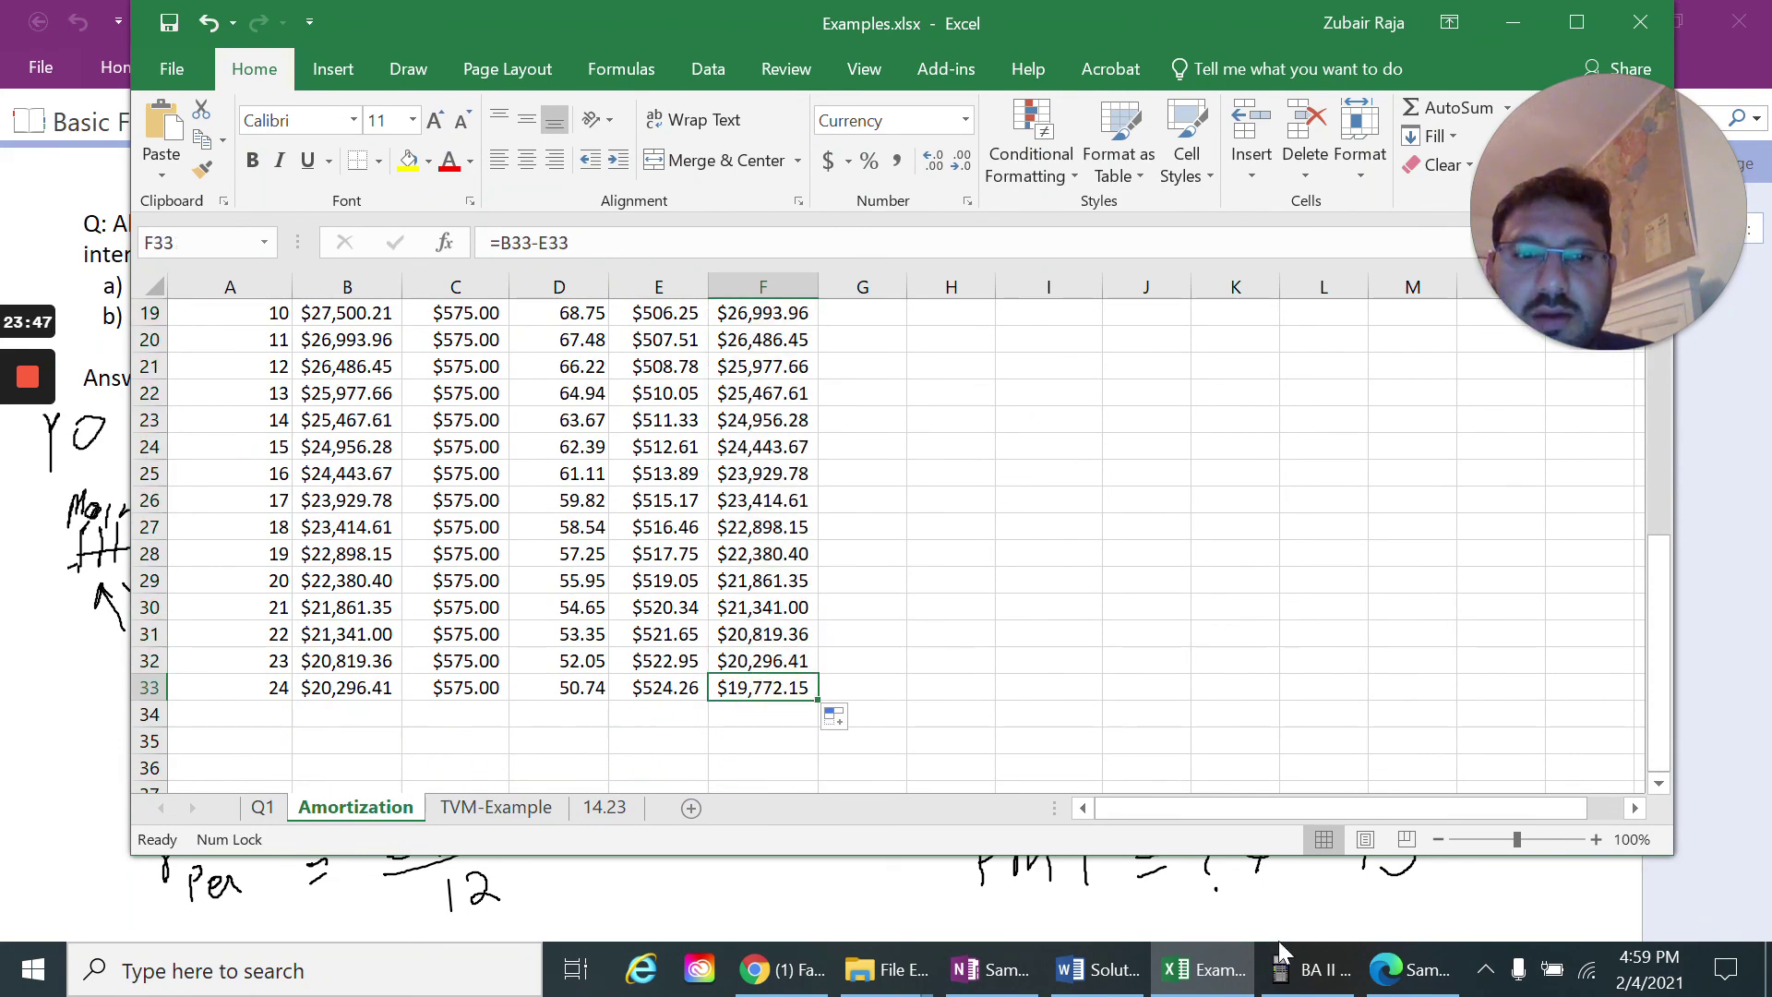
{"action": "left_click", "coordinate": [1311, 969]}
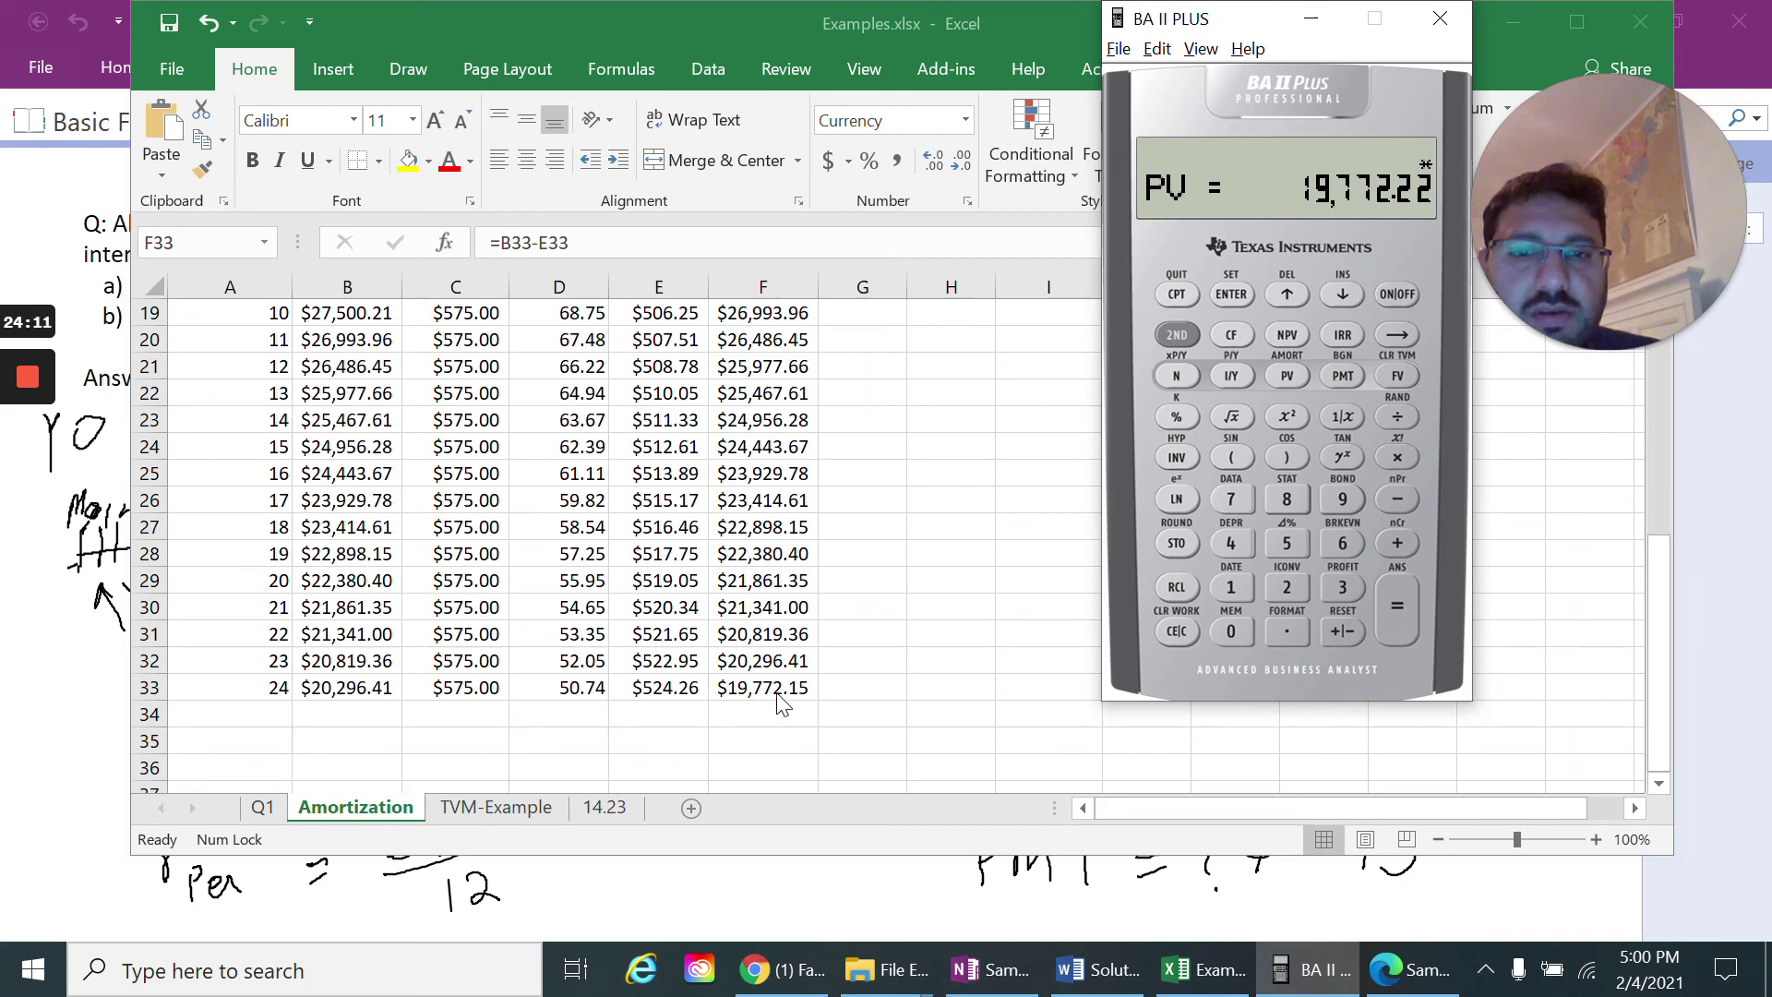
{"action": "scroll", "coordinate": [803, 709], "scroll_direction": "up", "scroll_amount": 6}
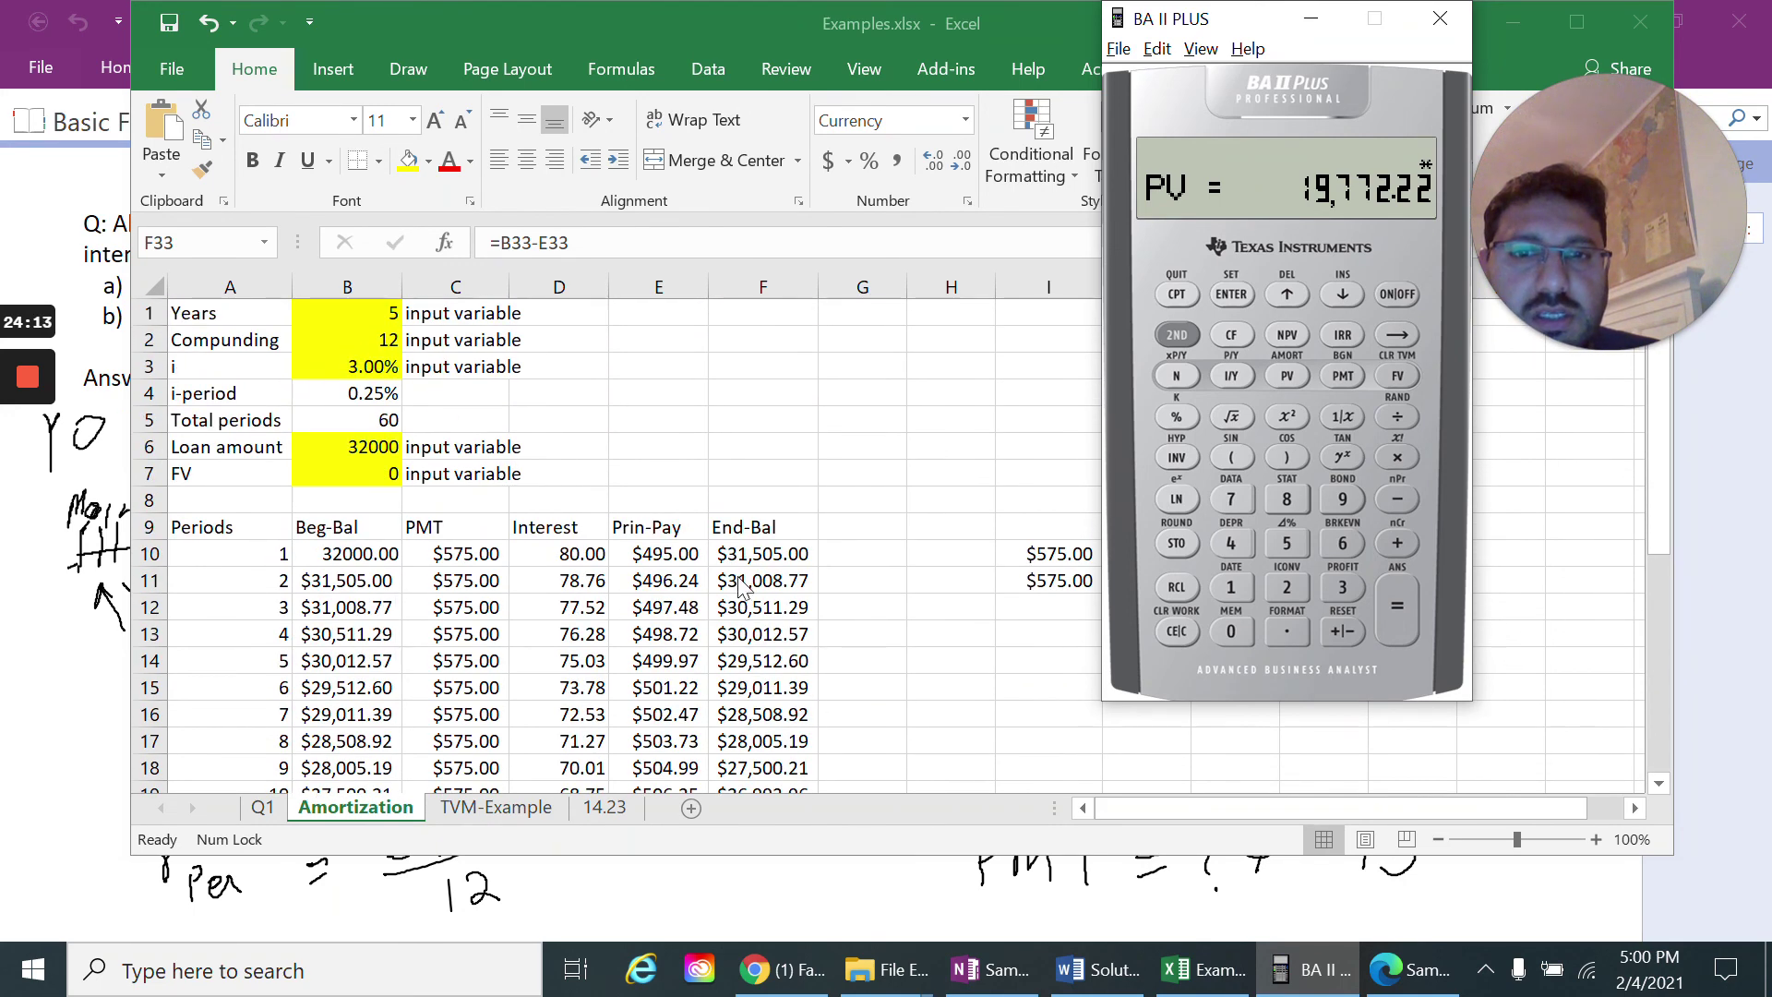
{"action": "left_click", "coordinate": [755, 552]}
{"action": "left_click", "coordinate": [744, 527]}
{"action": "scroll", "coordinate": [744, 531], "scroll_direction": "down", "scroll_amount": 9}
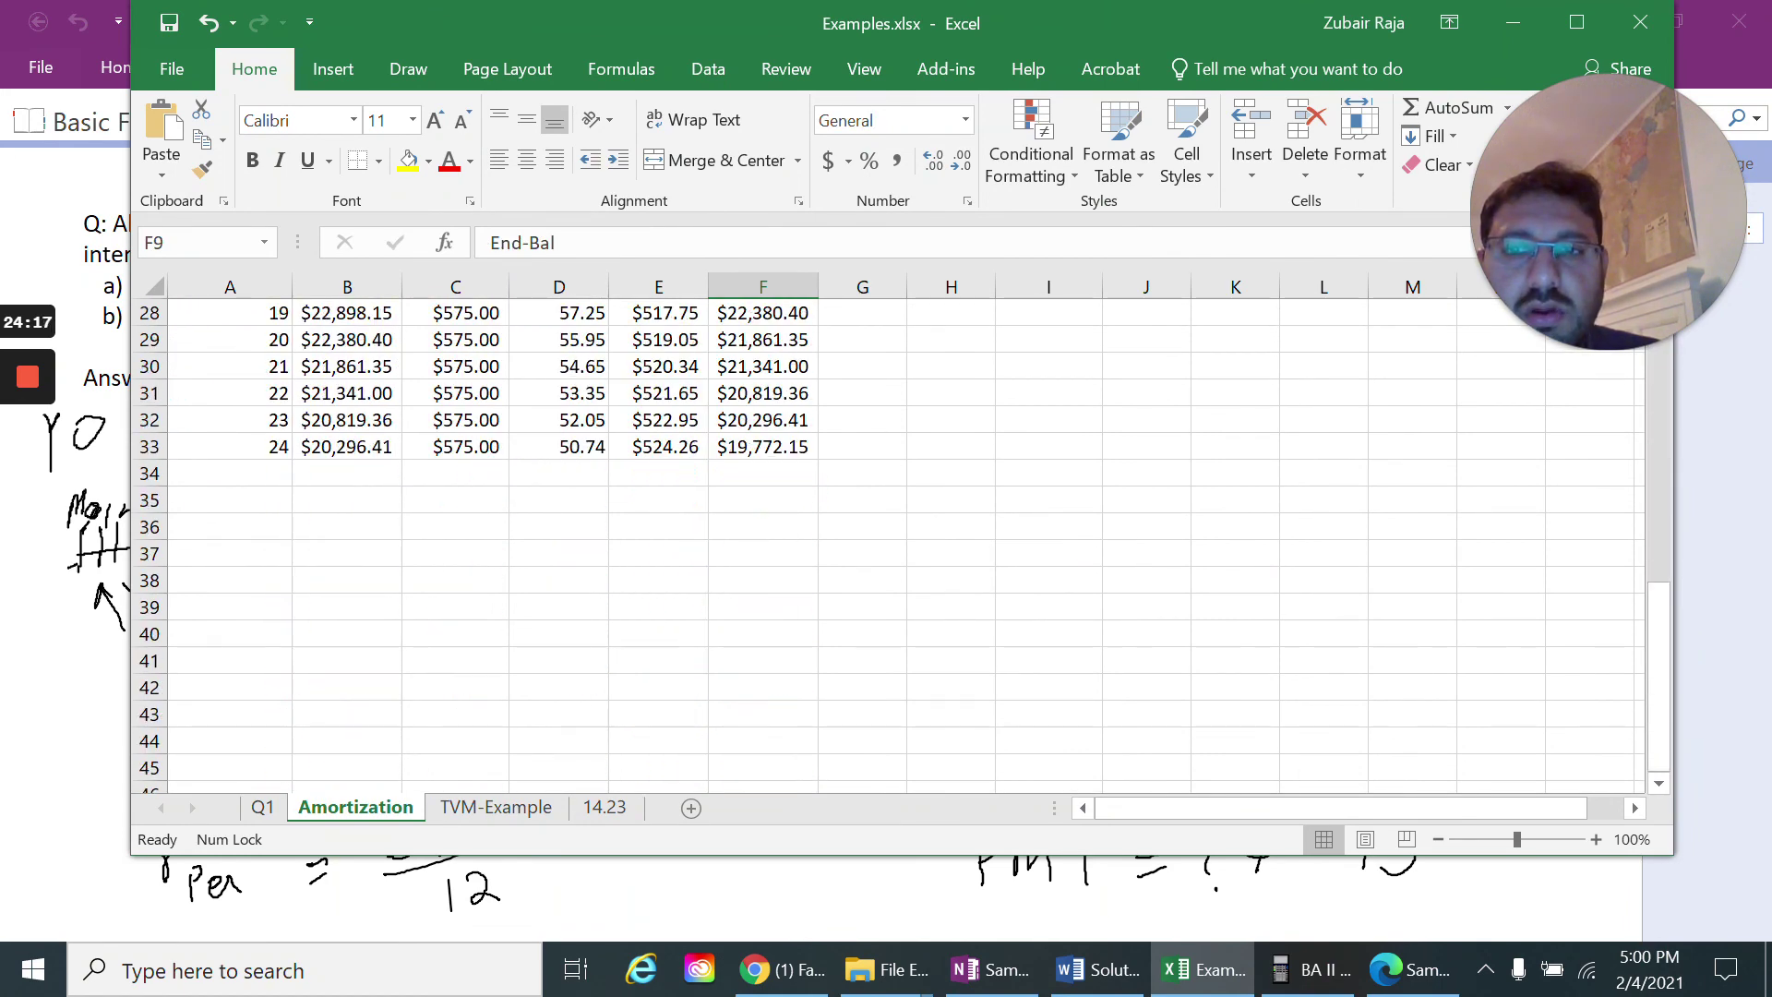
{"action": "left_click", "coordinate": [251, 473]}
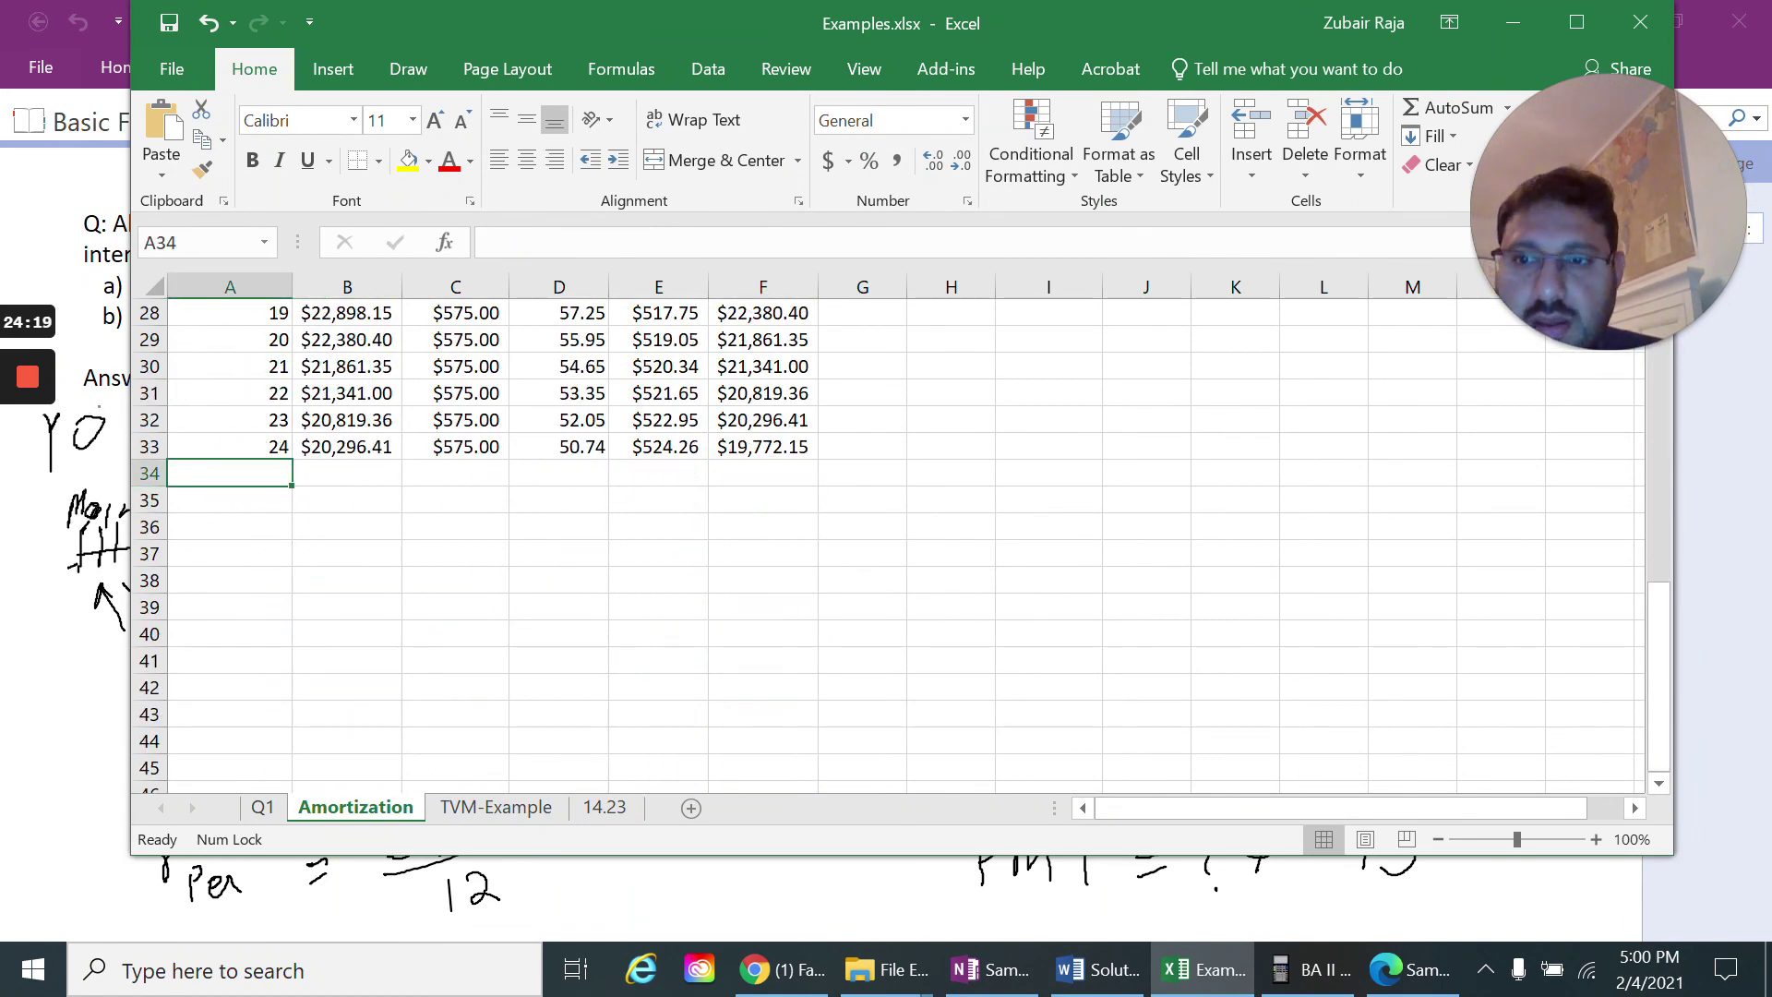
Switch to the OneNote page, mark the point just after month 24 on the timeline, and underline the $19772 balance
{"action": "key", "text": "alt+Tab"}
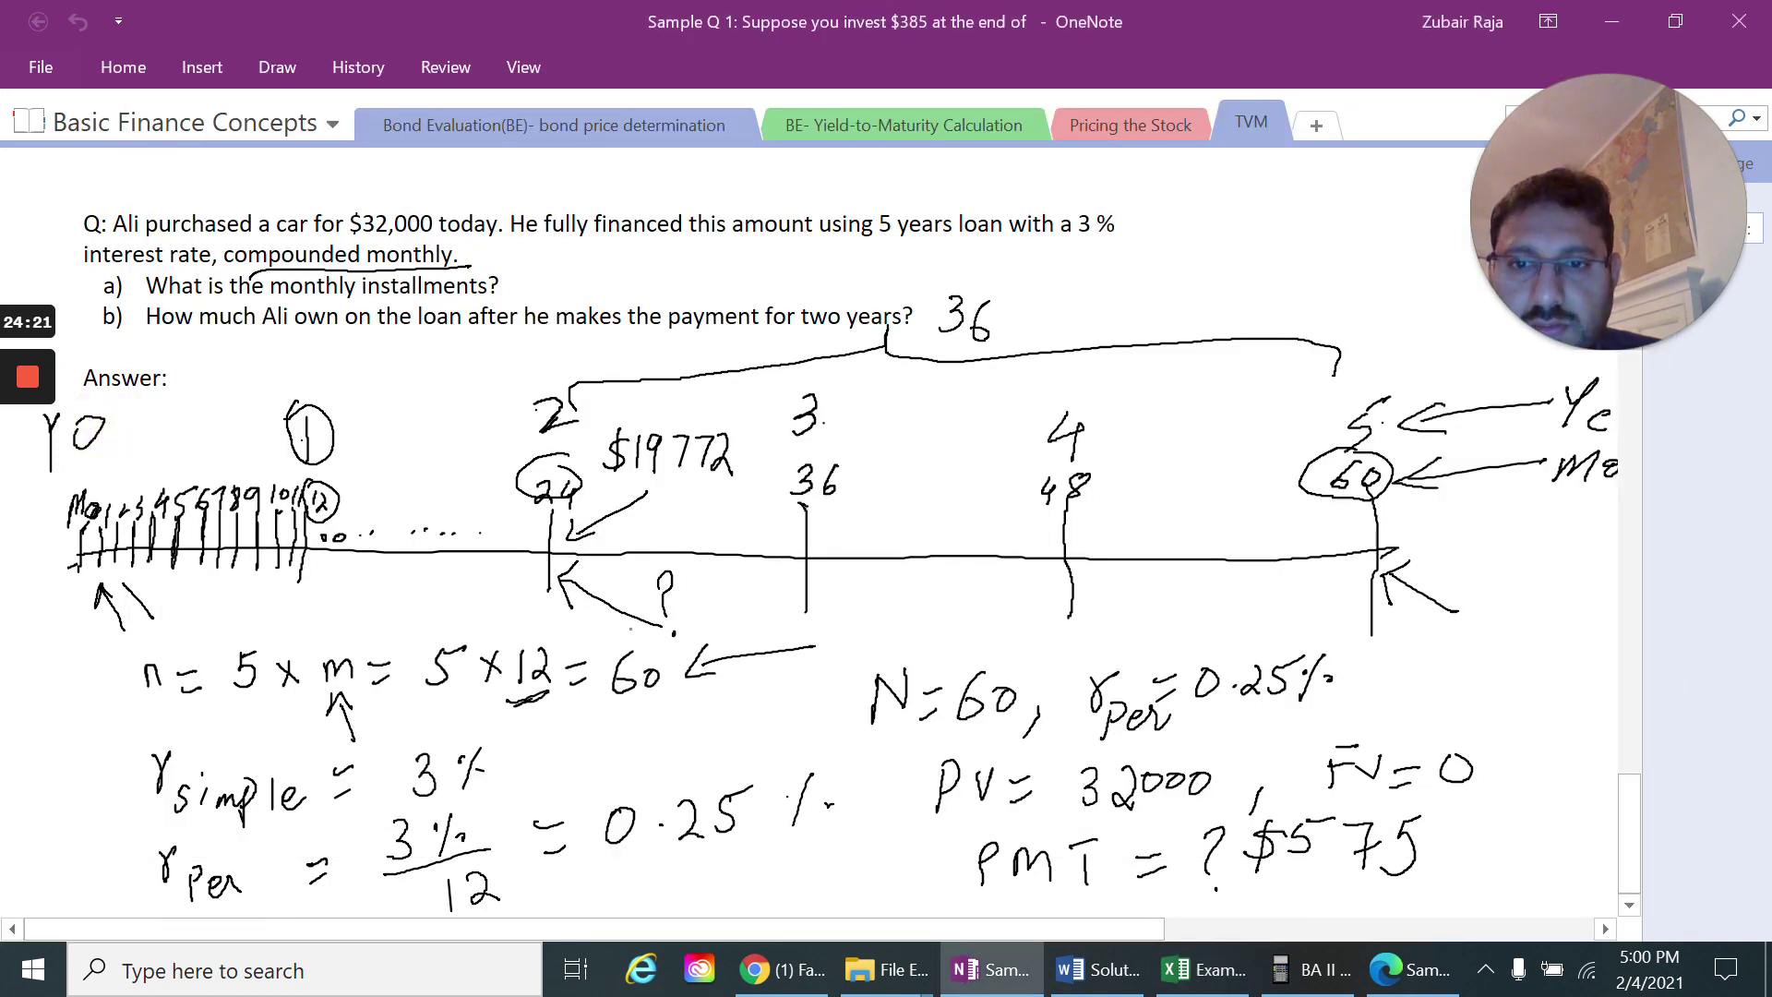
{"action": "left_click", "coordinate": [564, 544]}
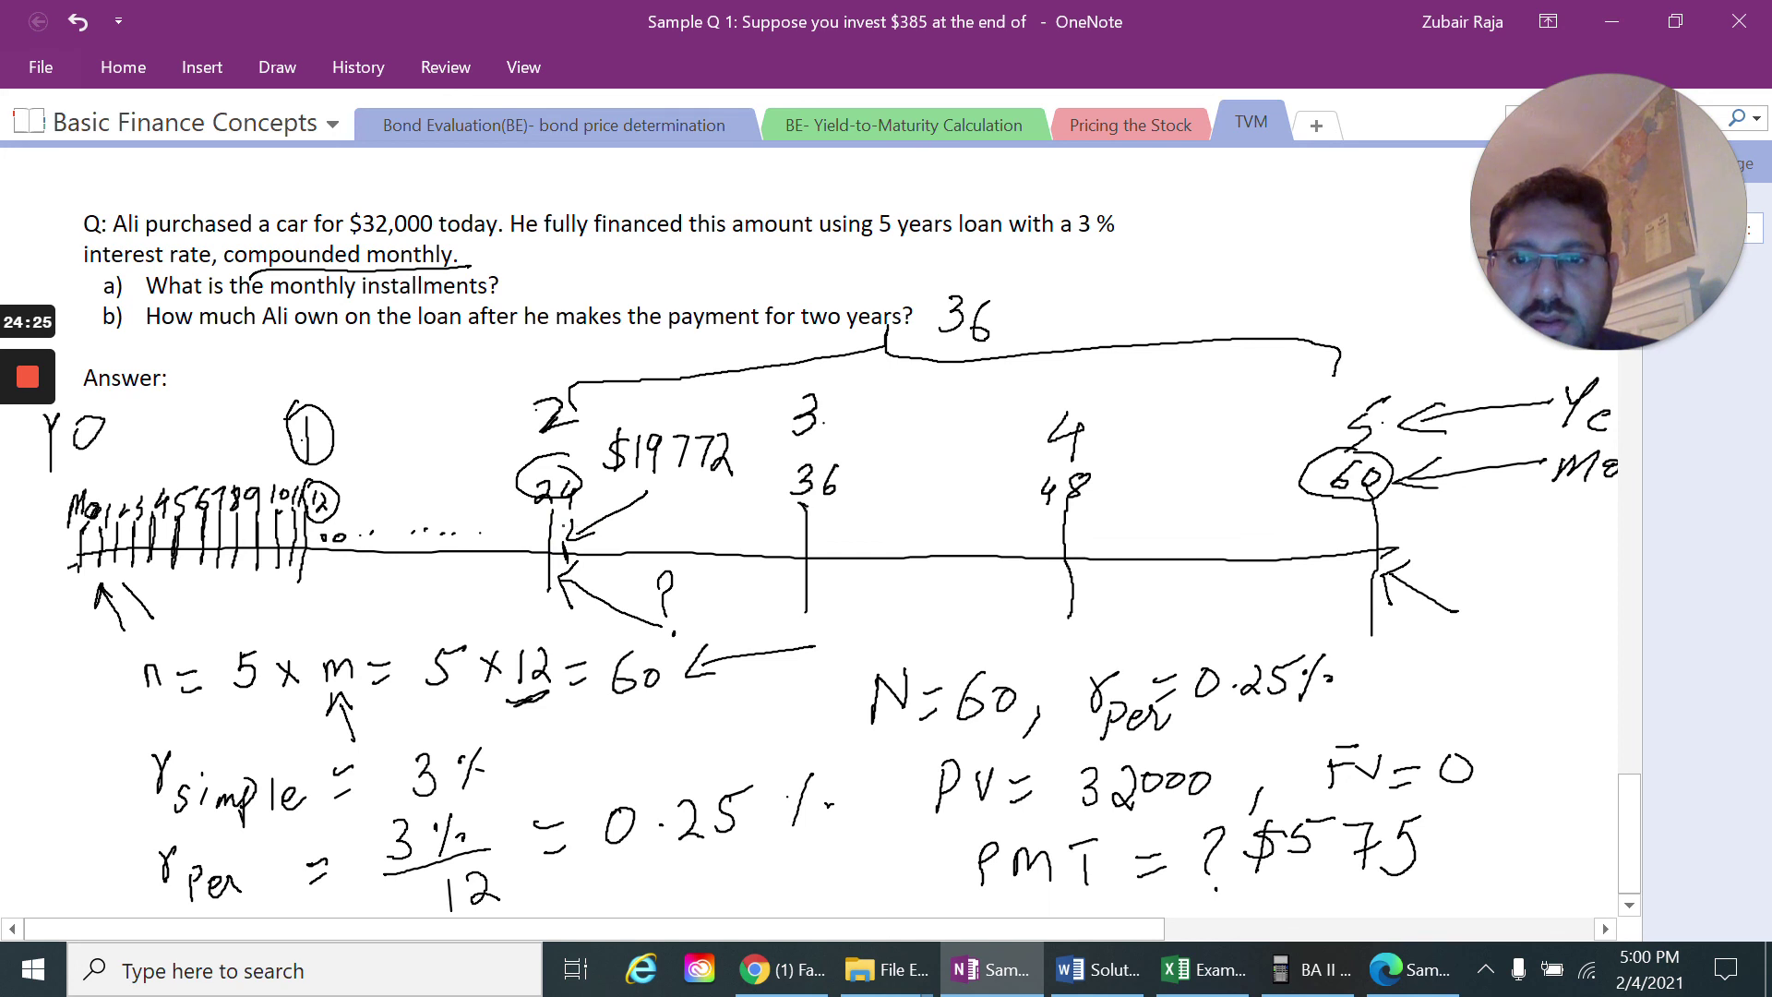
{"action": "left_click", "coordinate": [563, 531]}
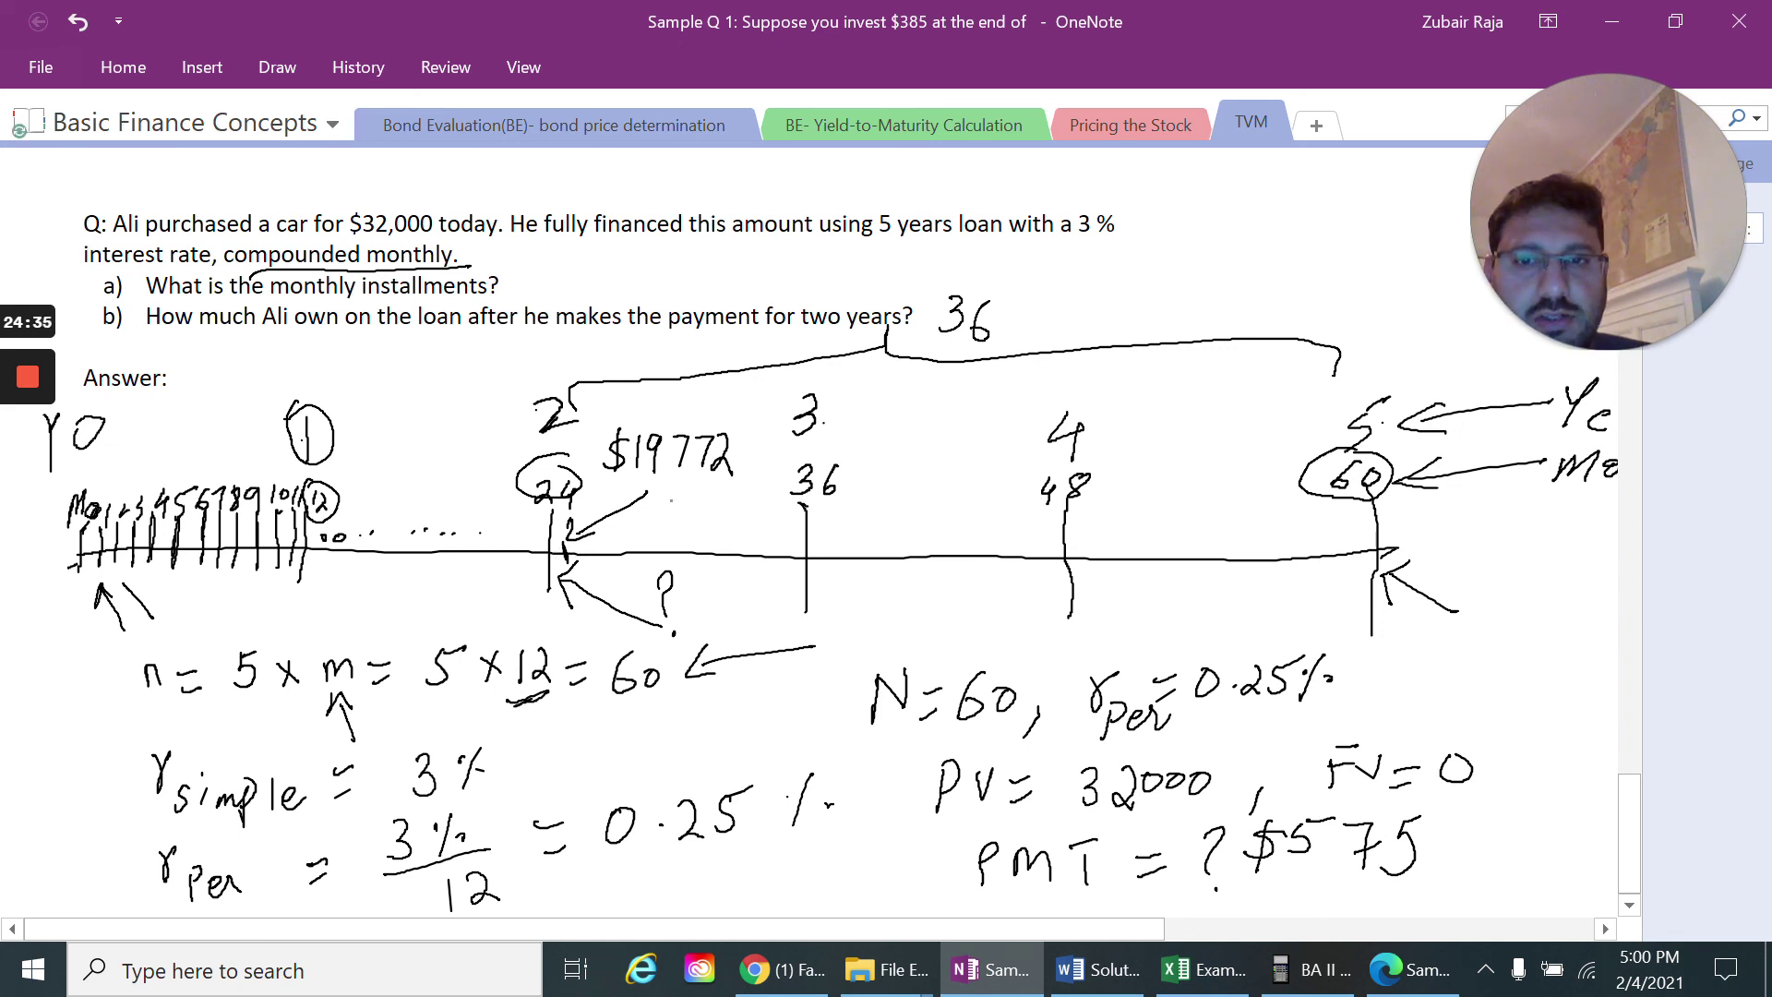
{"action": "left_click_drag", "start_coordinate": [644, 484], "coordinate": [729, 474]}
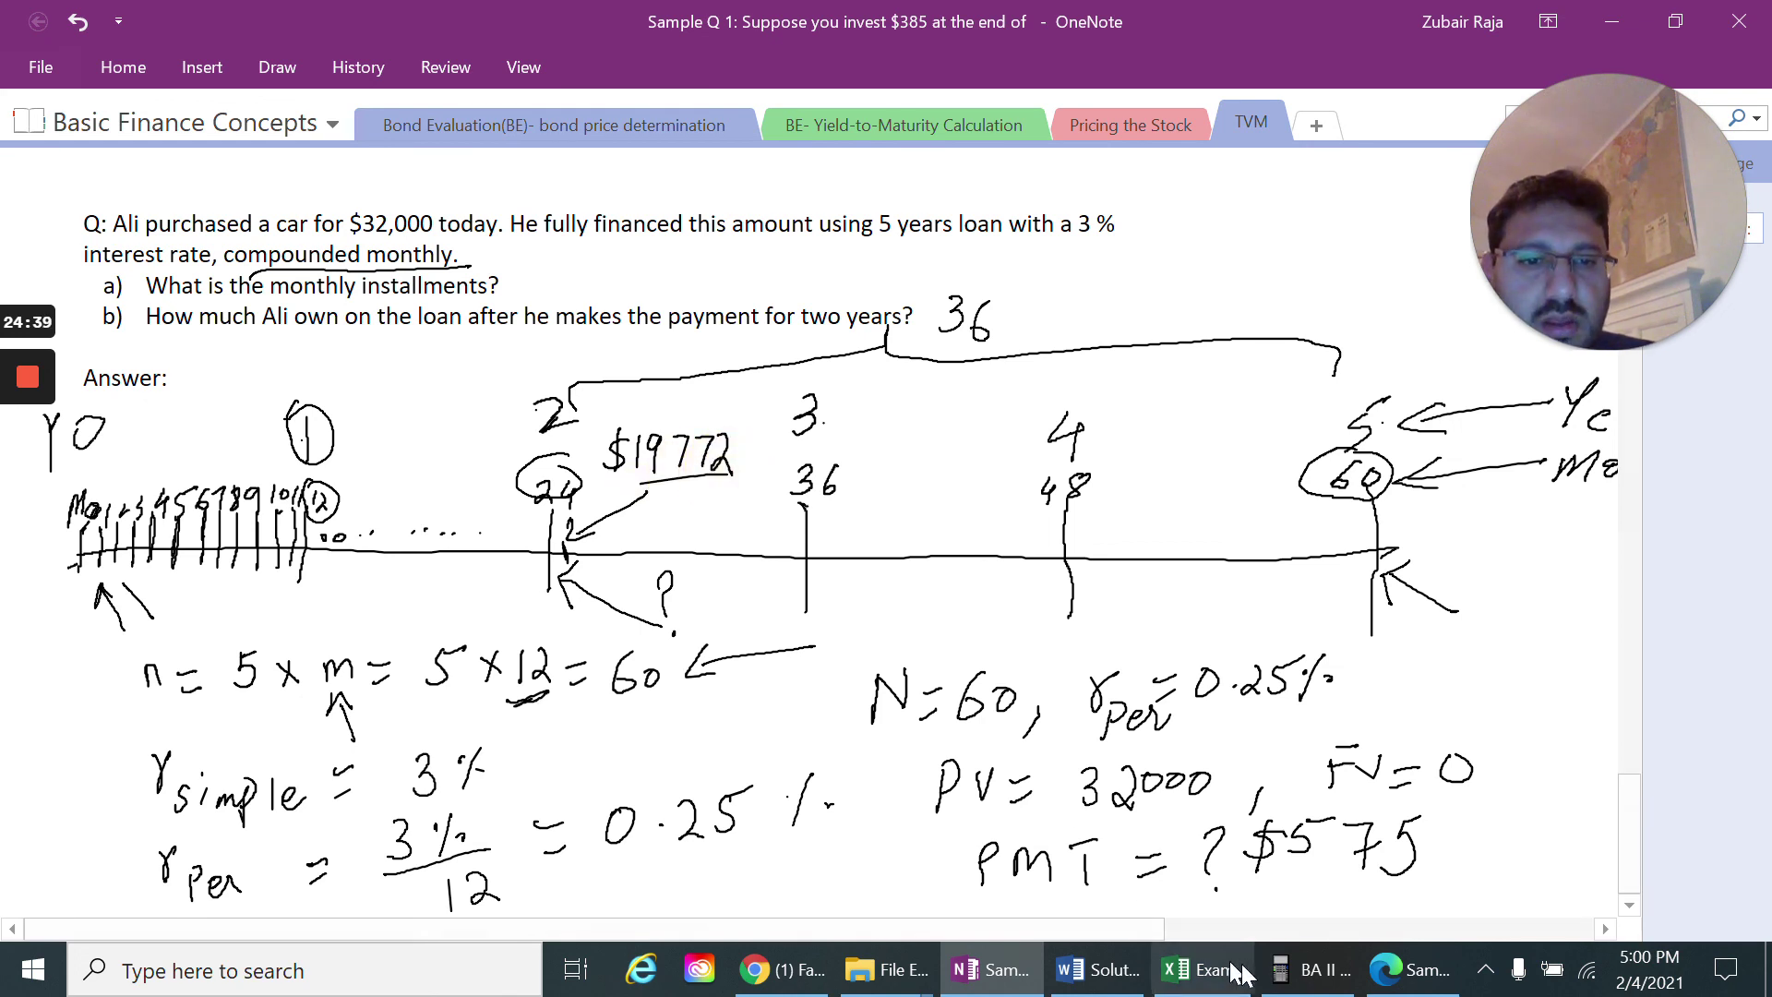
Review the PV on the BA II Plus calculator, and return to the start of the Excel amortization schedule
{"action": "left_click", "coordinate": [1307, 968]}
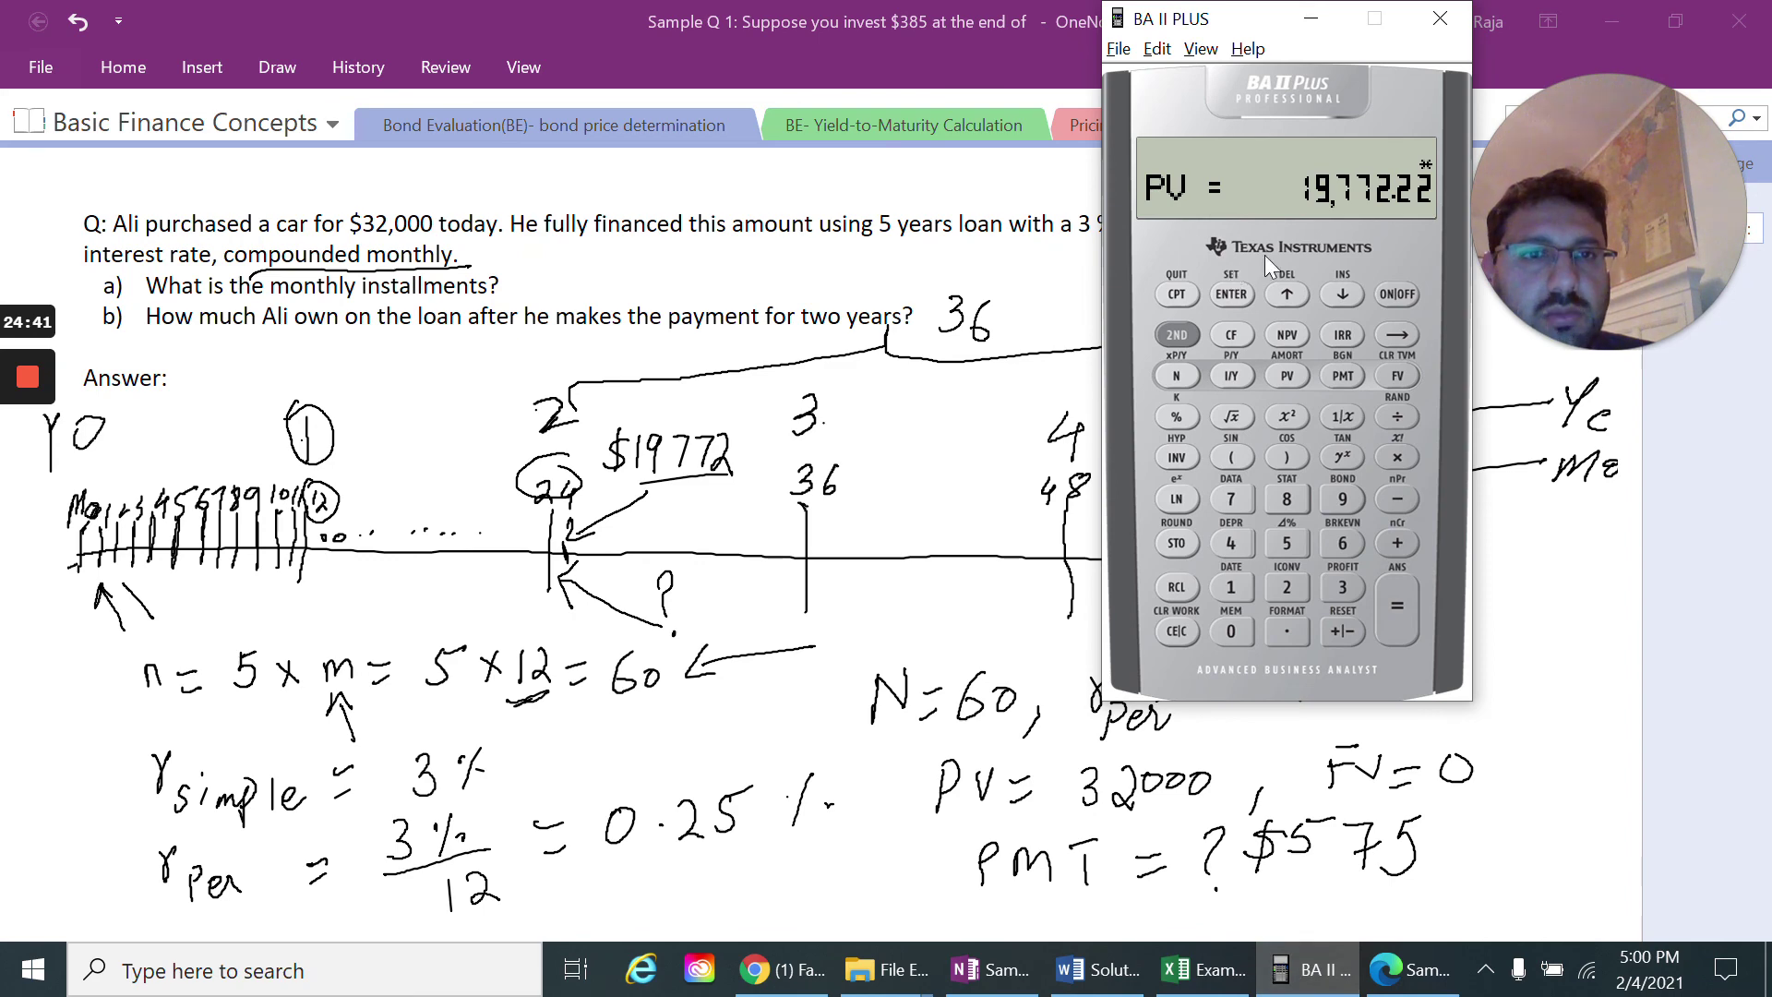
{"action": "left_click", "coordinate": [1201, 969]}
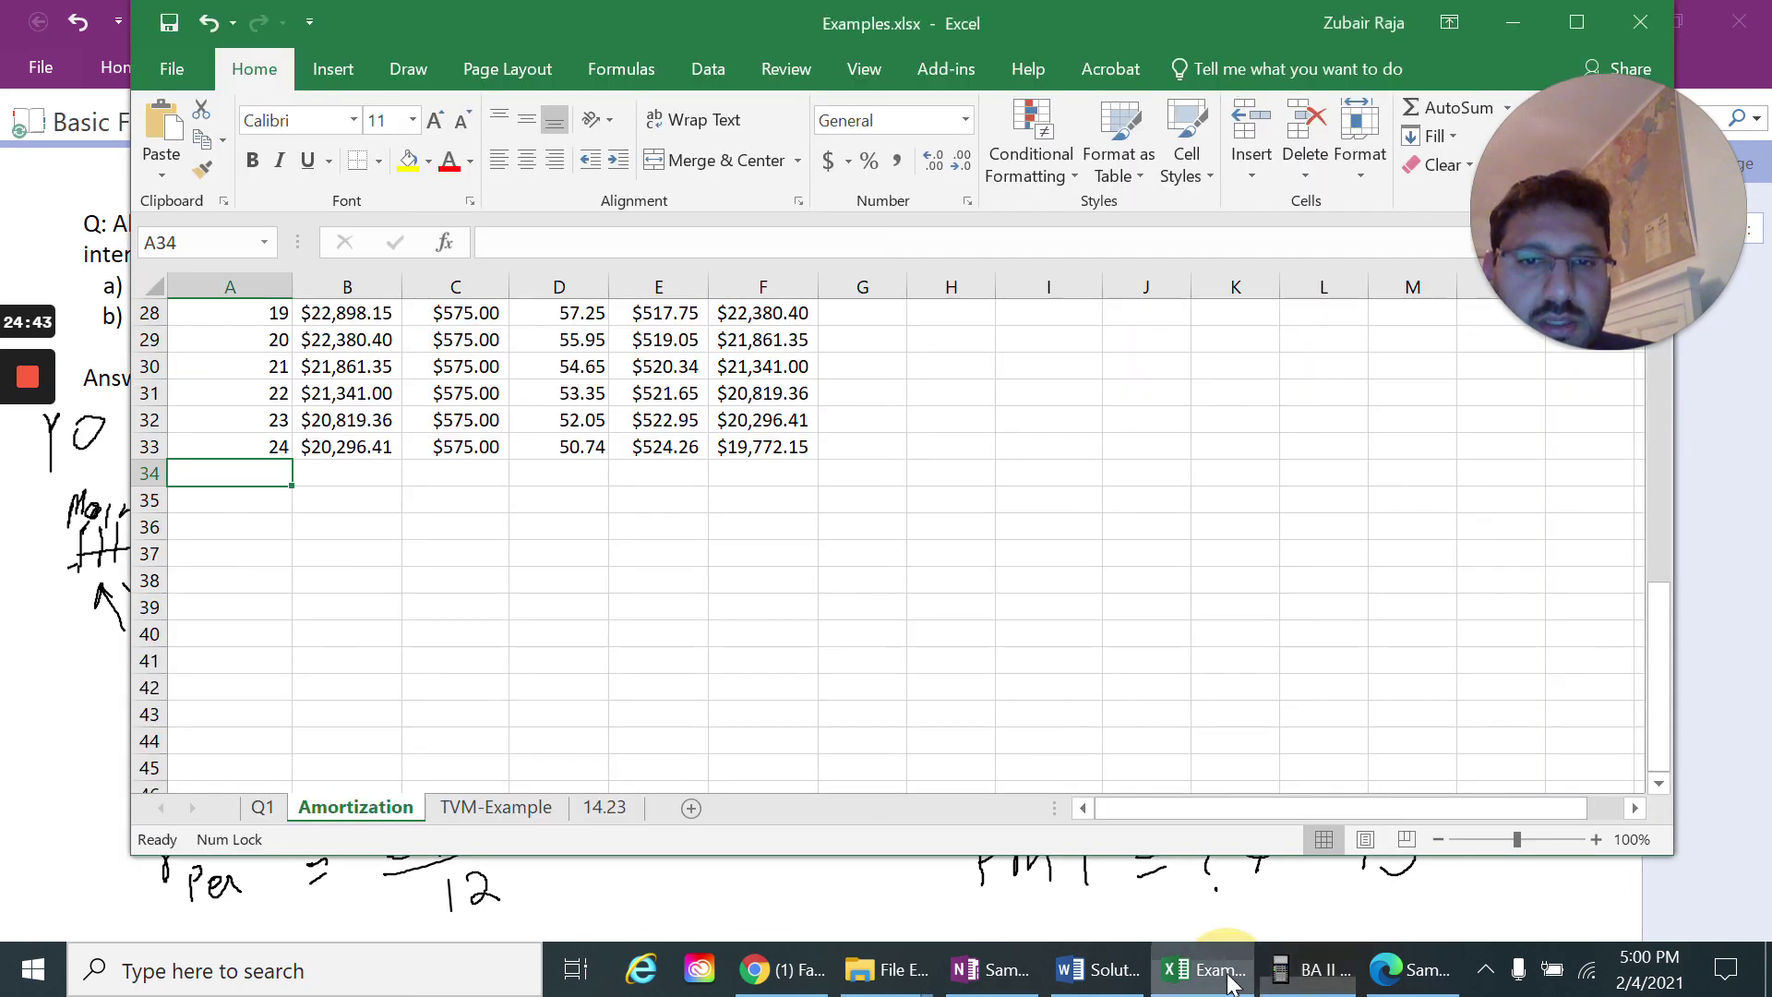
{"action": "scroll", "coordinate": [831, 471], "scroll_direction": "up", "scroll_amount": 4}
{"action": "scroll", "coordinate": [831, 545], "scroll_direction": "up", "scroll_amount": 5}
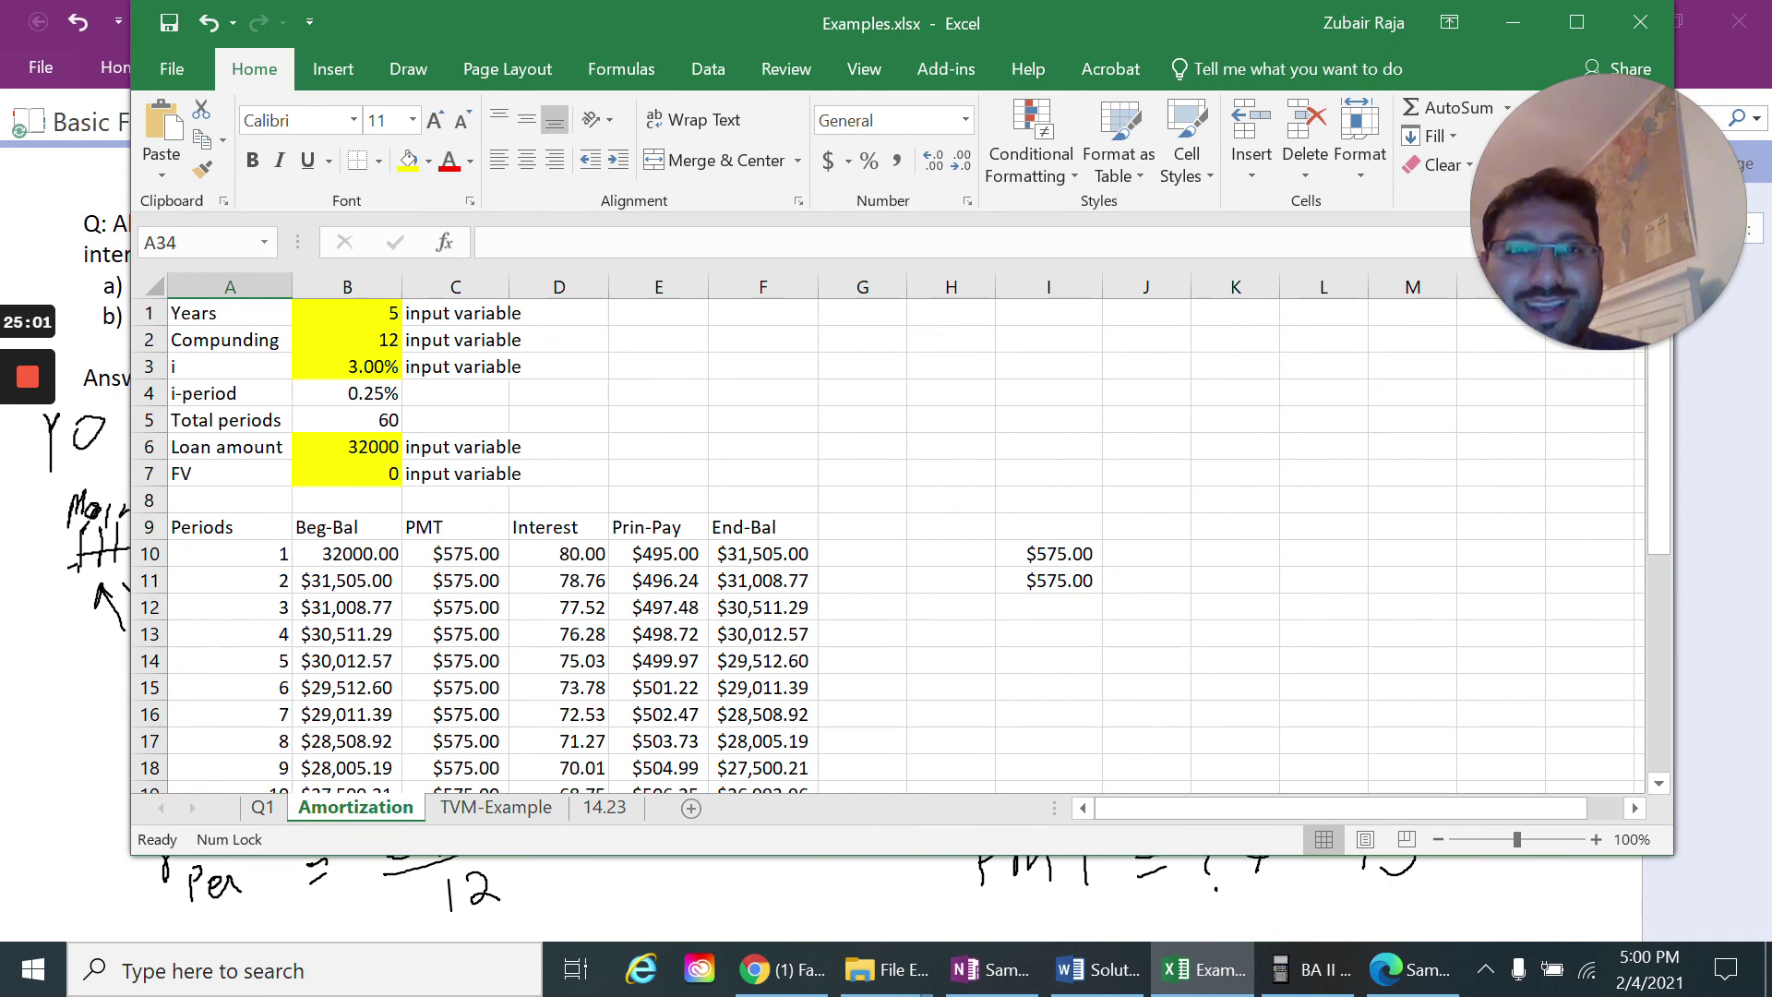
{"action": "mouse_move", "coordinate": [26, 495]}
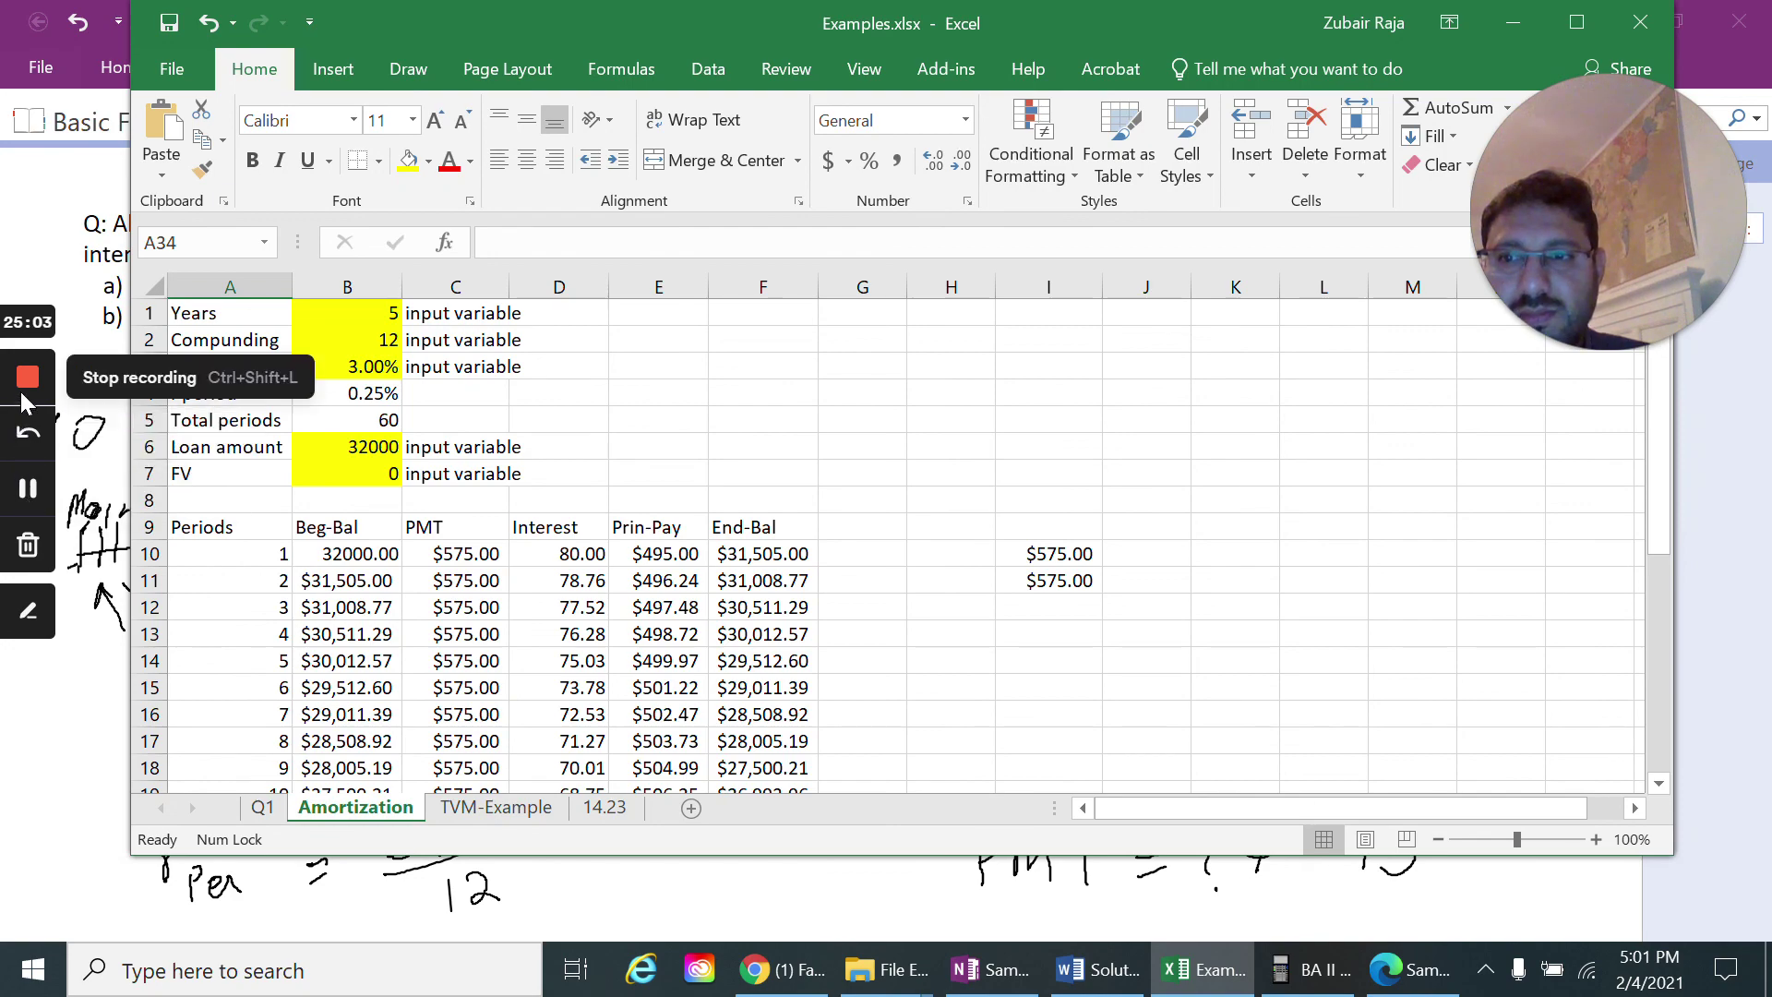